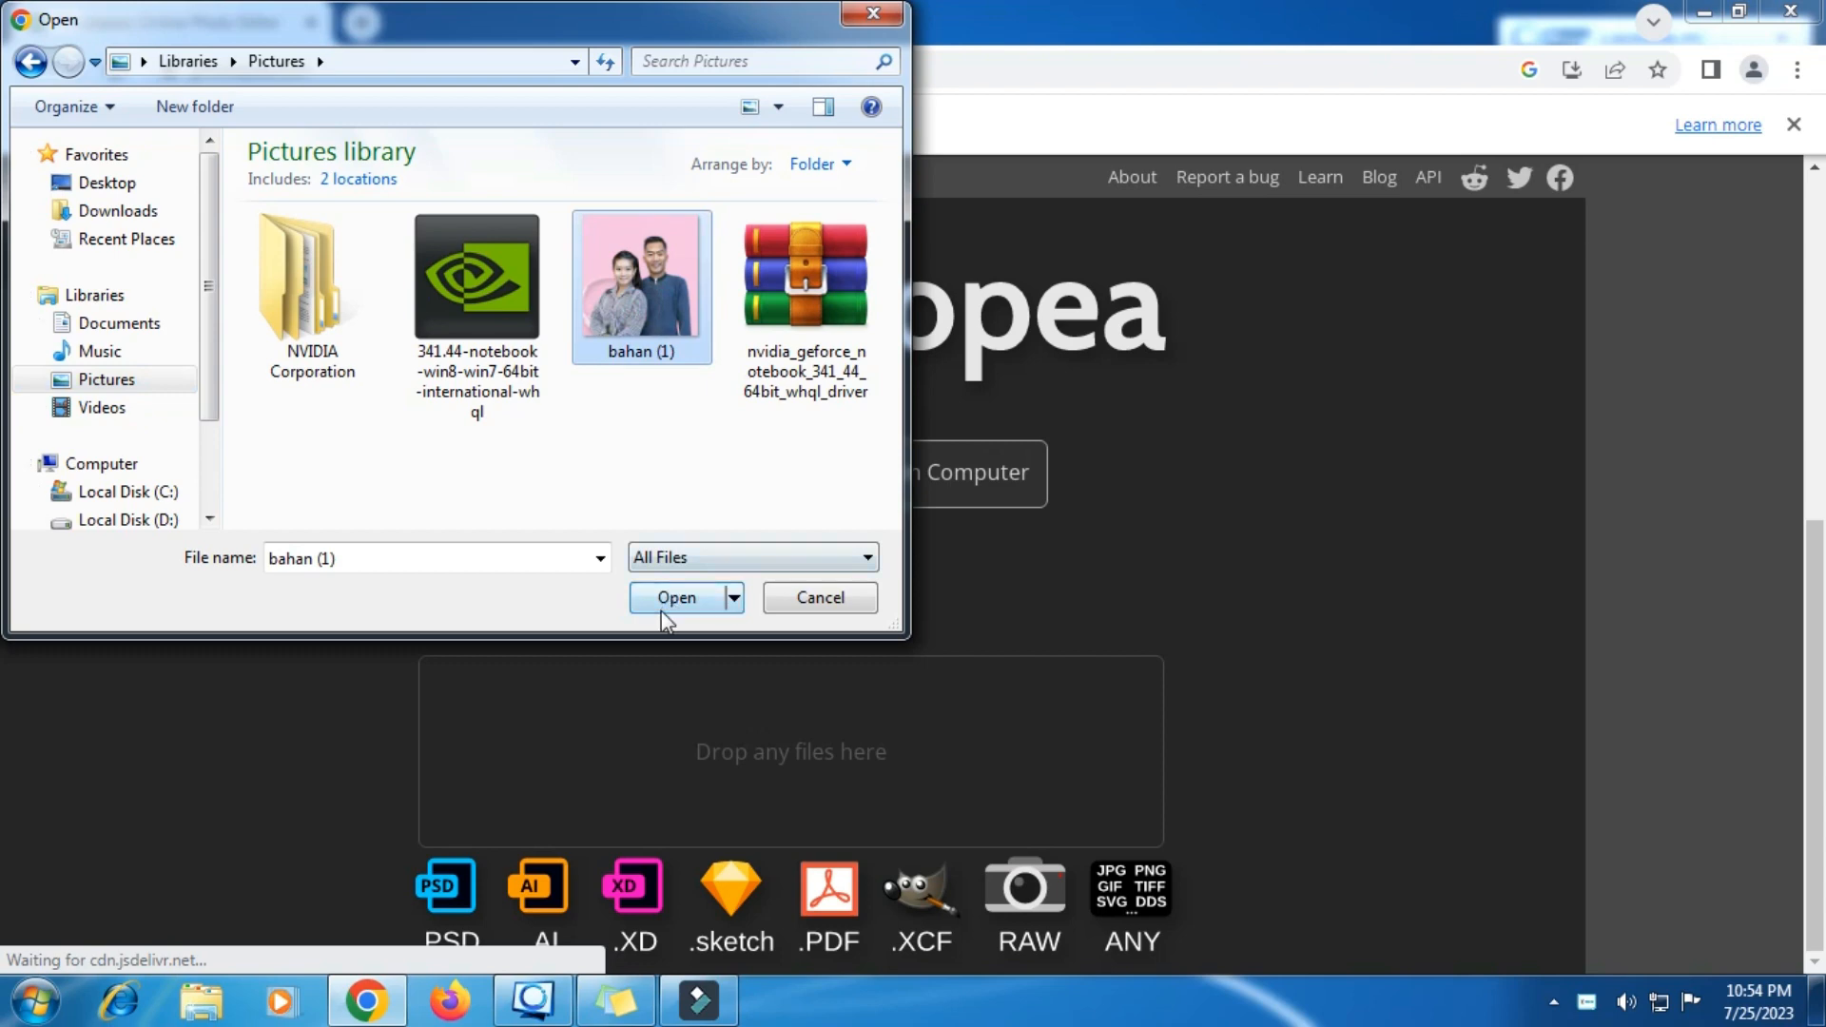
# Open the photo bahan (1) from the Pictures library
pyautogui.click(665, 597)
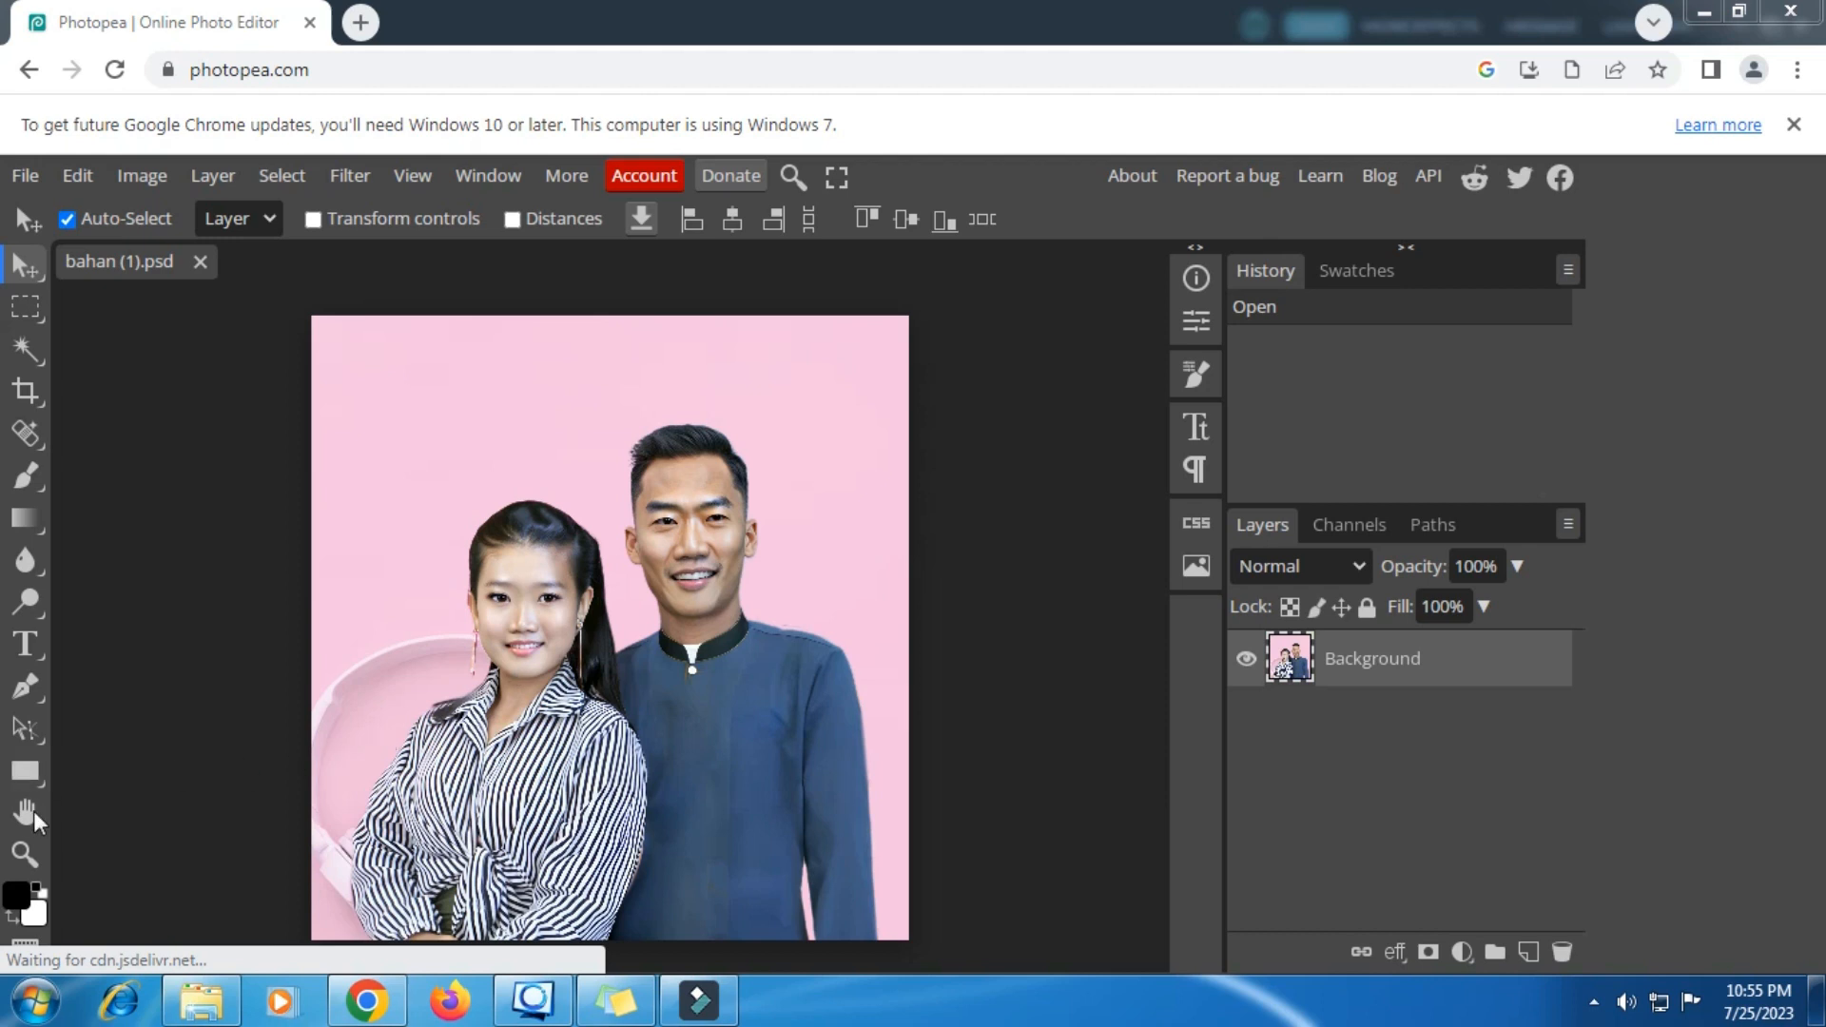
pyautogui.click(32, 816)
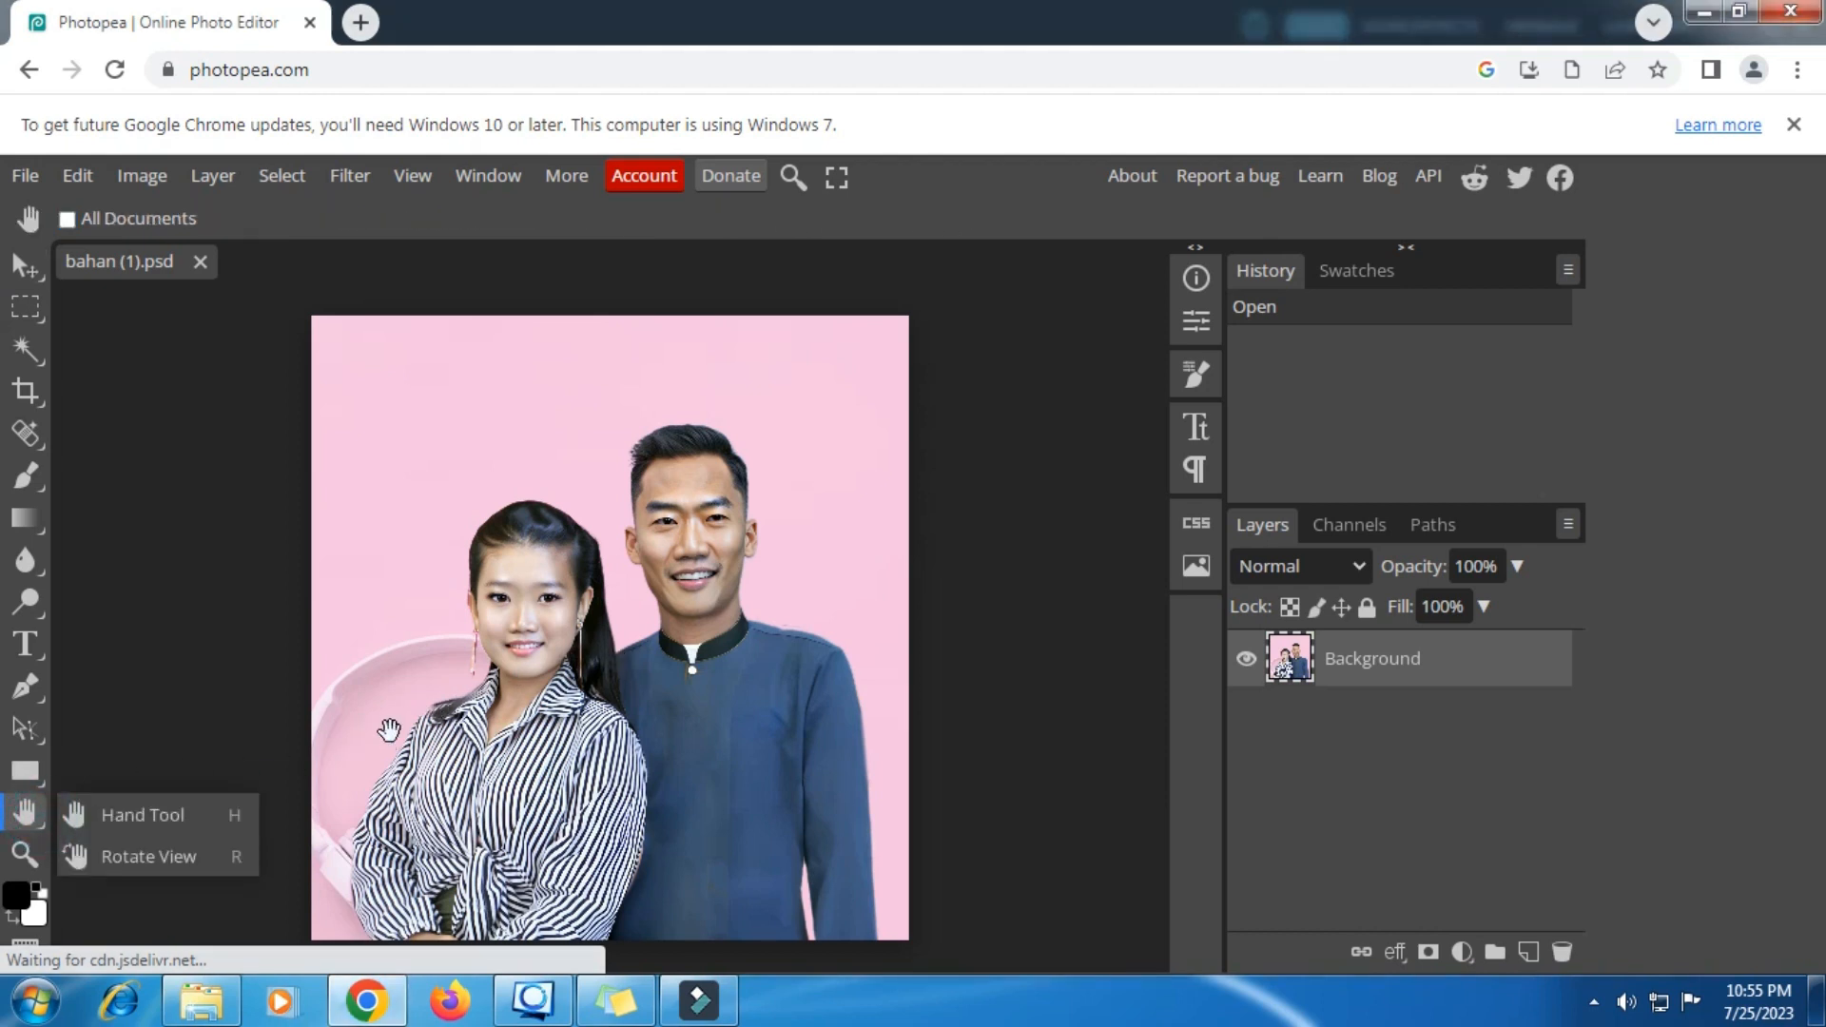
pyautogui.click(100, 820)
pyautogui.moveTo(699, 654); pyautogui.dragTo(424, 594)
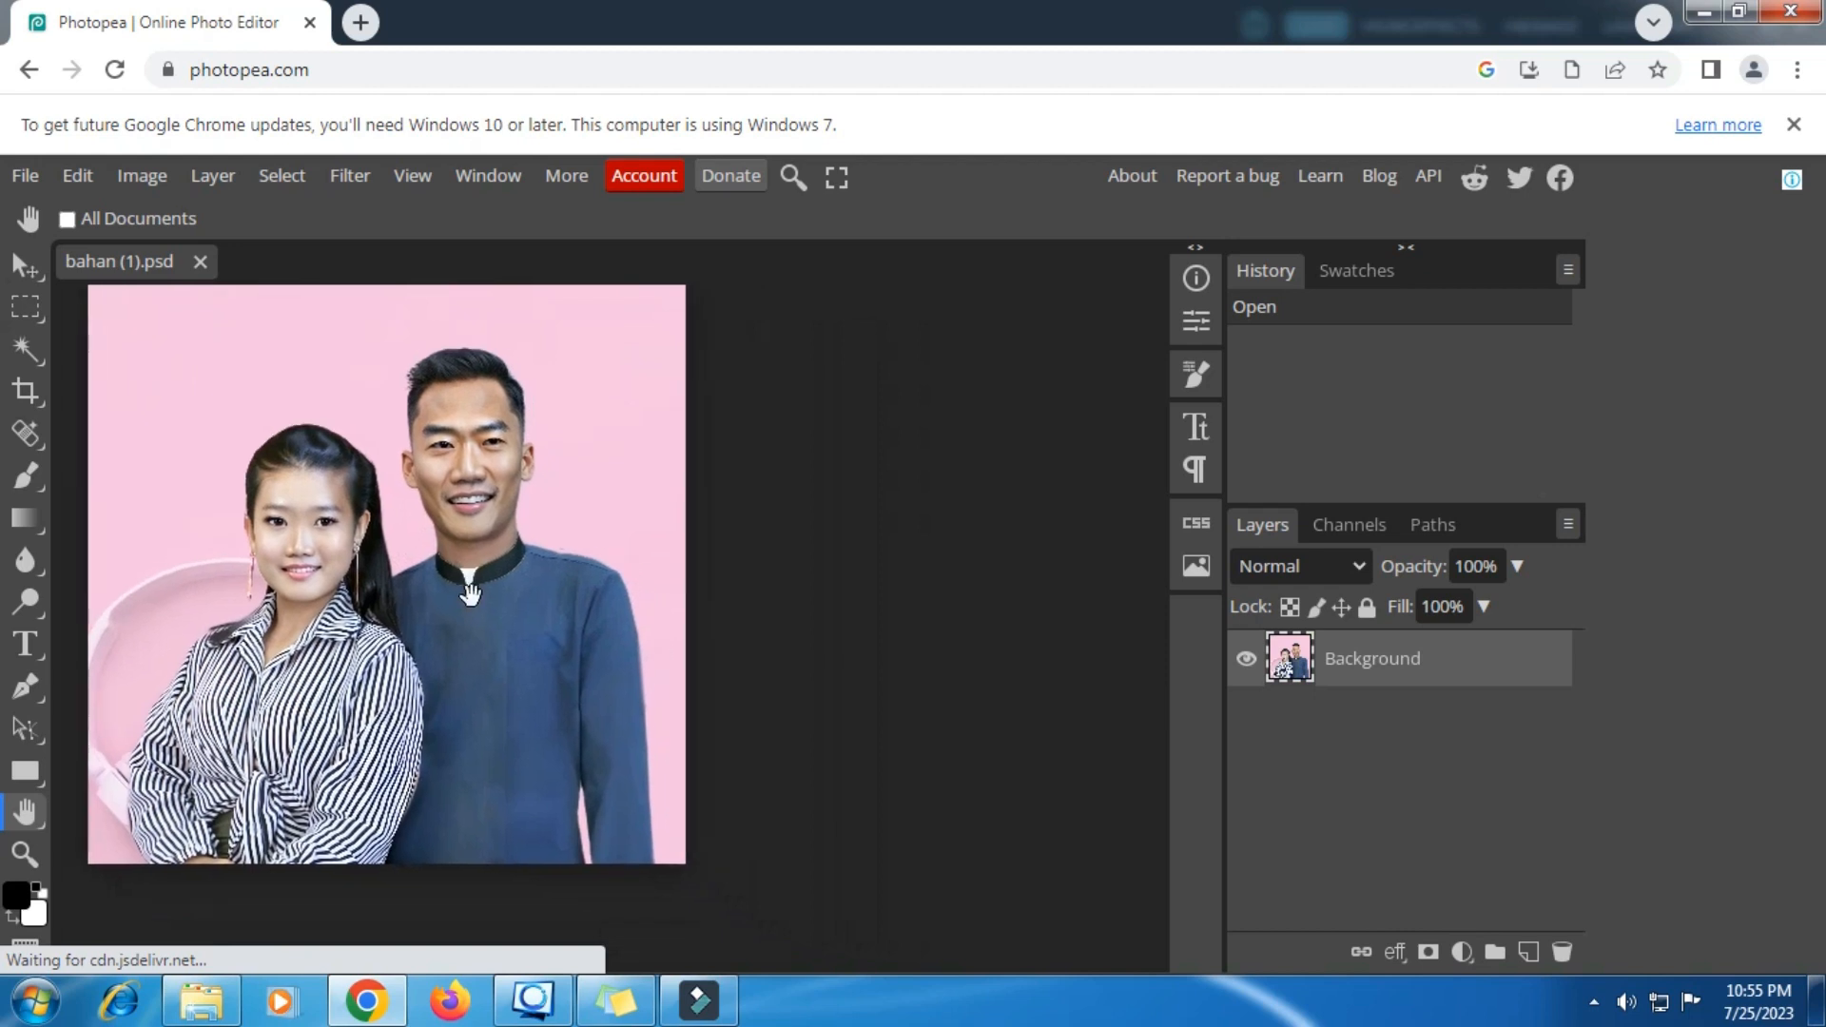
pyautogui.click(26, 856)
pyautogui.click(111, 219)
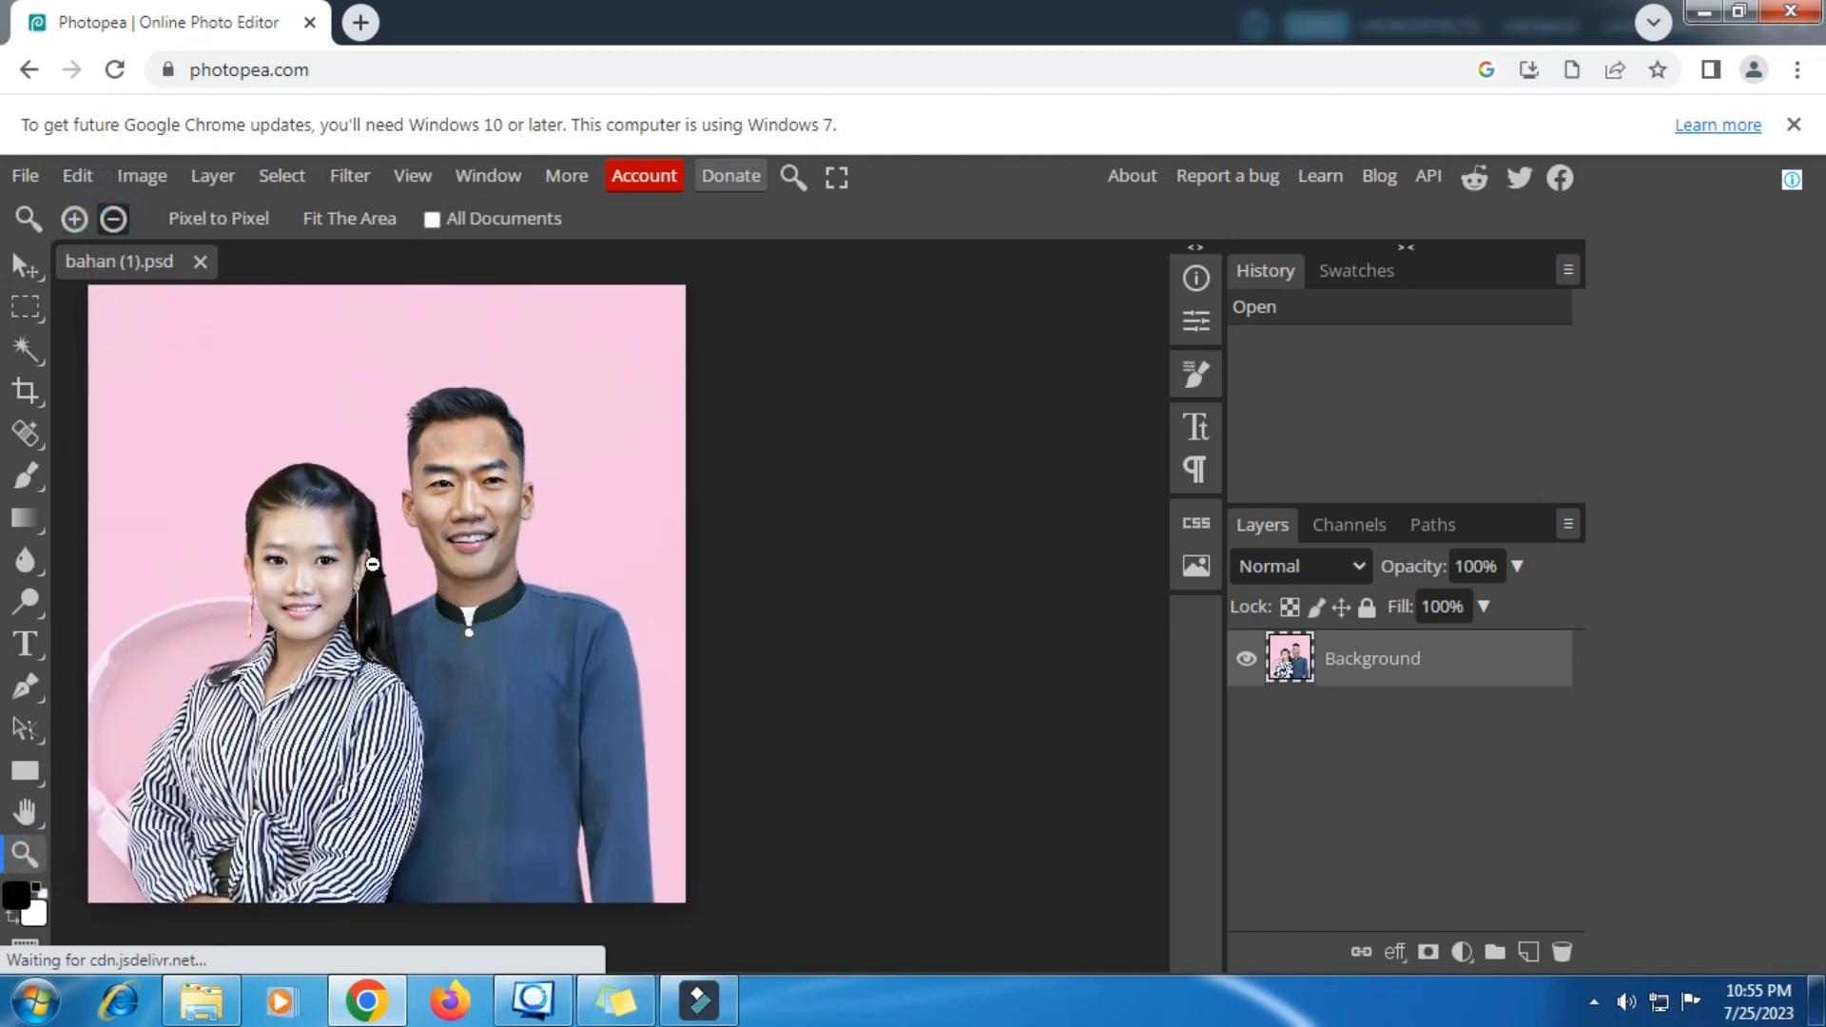
pyautogui.click(370, 553)
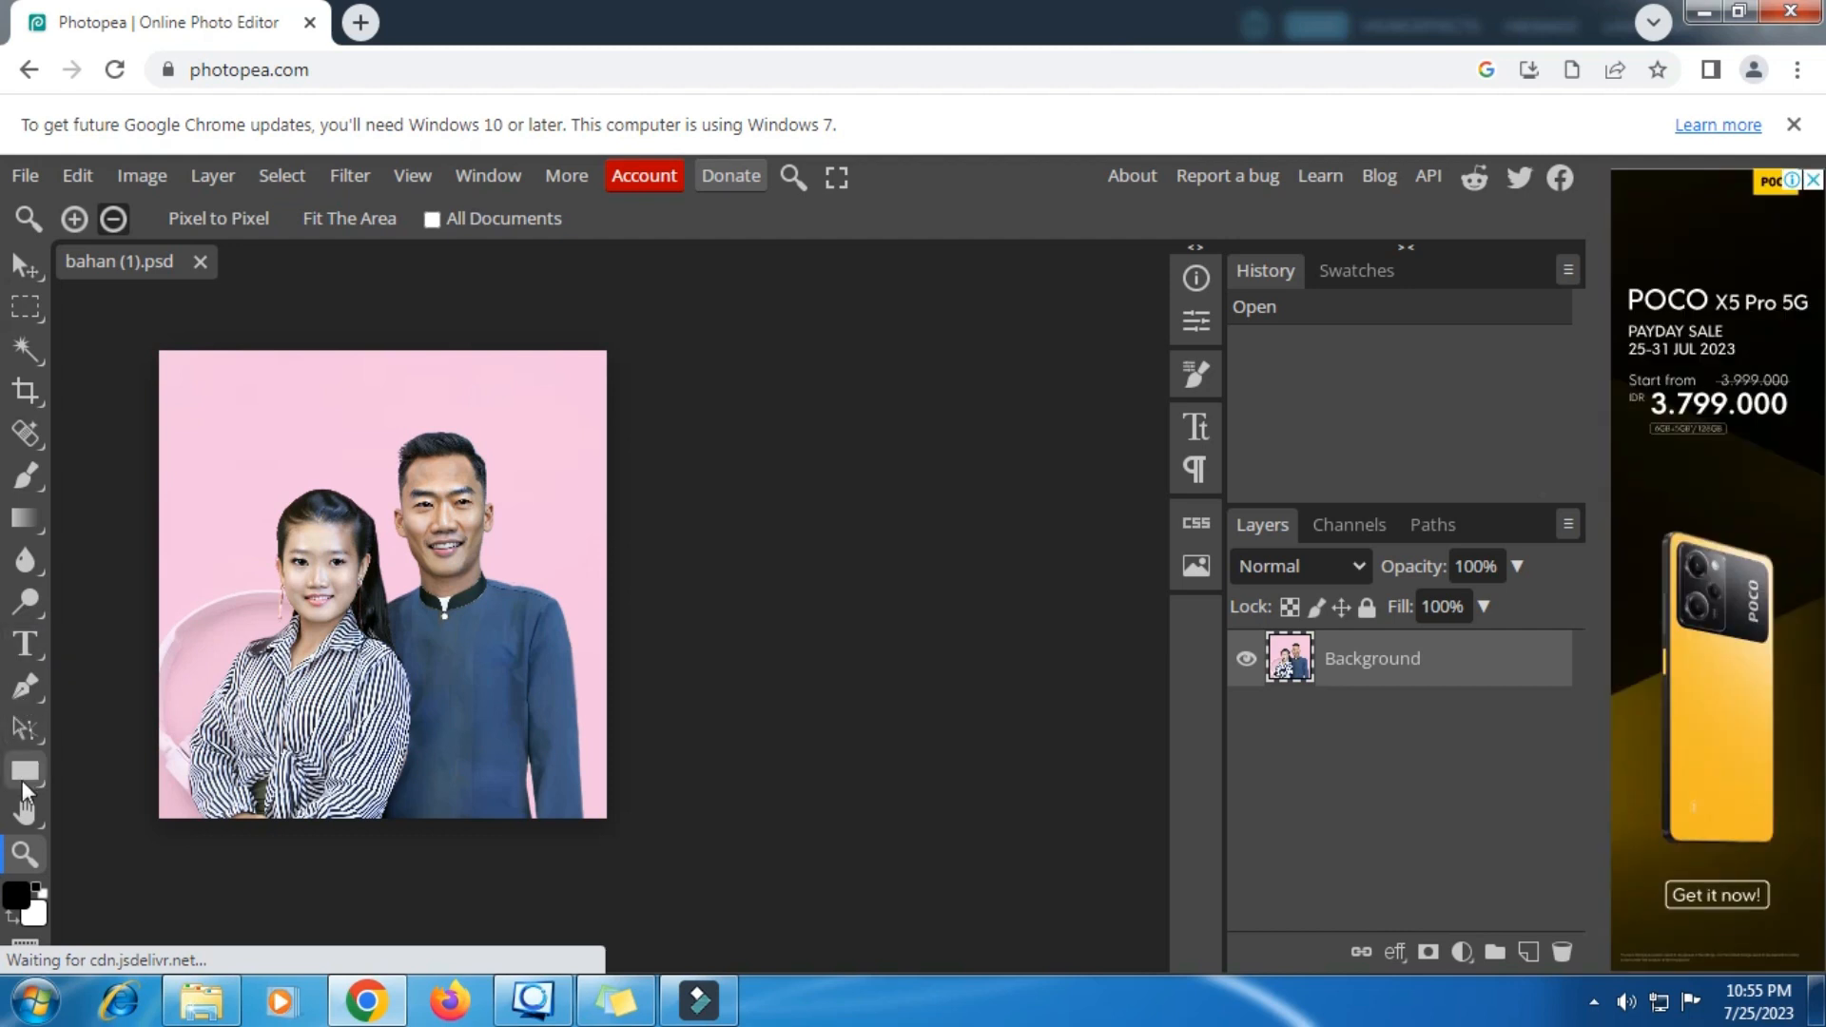
pyautogui.click(26, 814)
pyautogui.moveTo(407, 646); pyautogui.dragTo(324, 656)
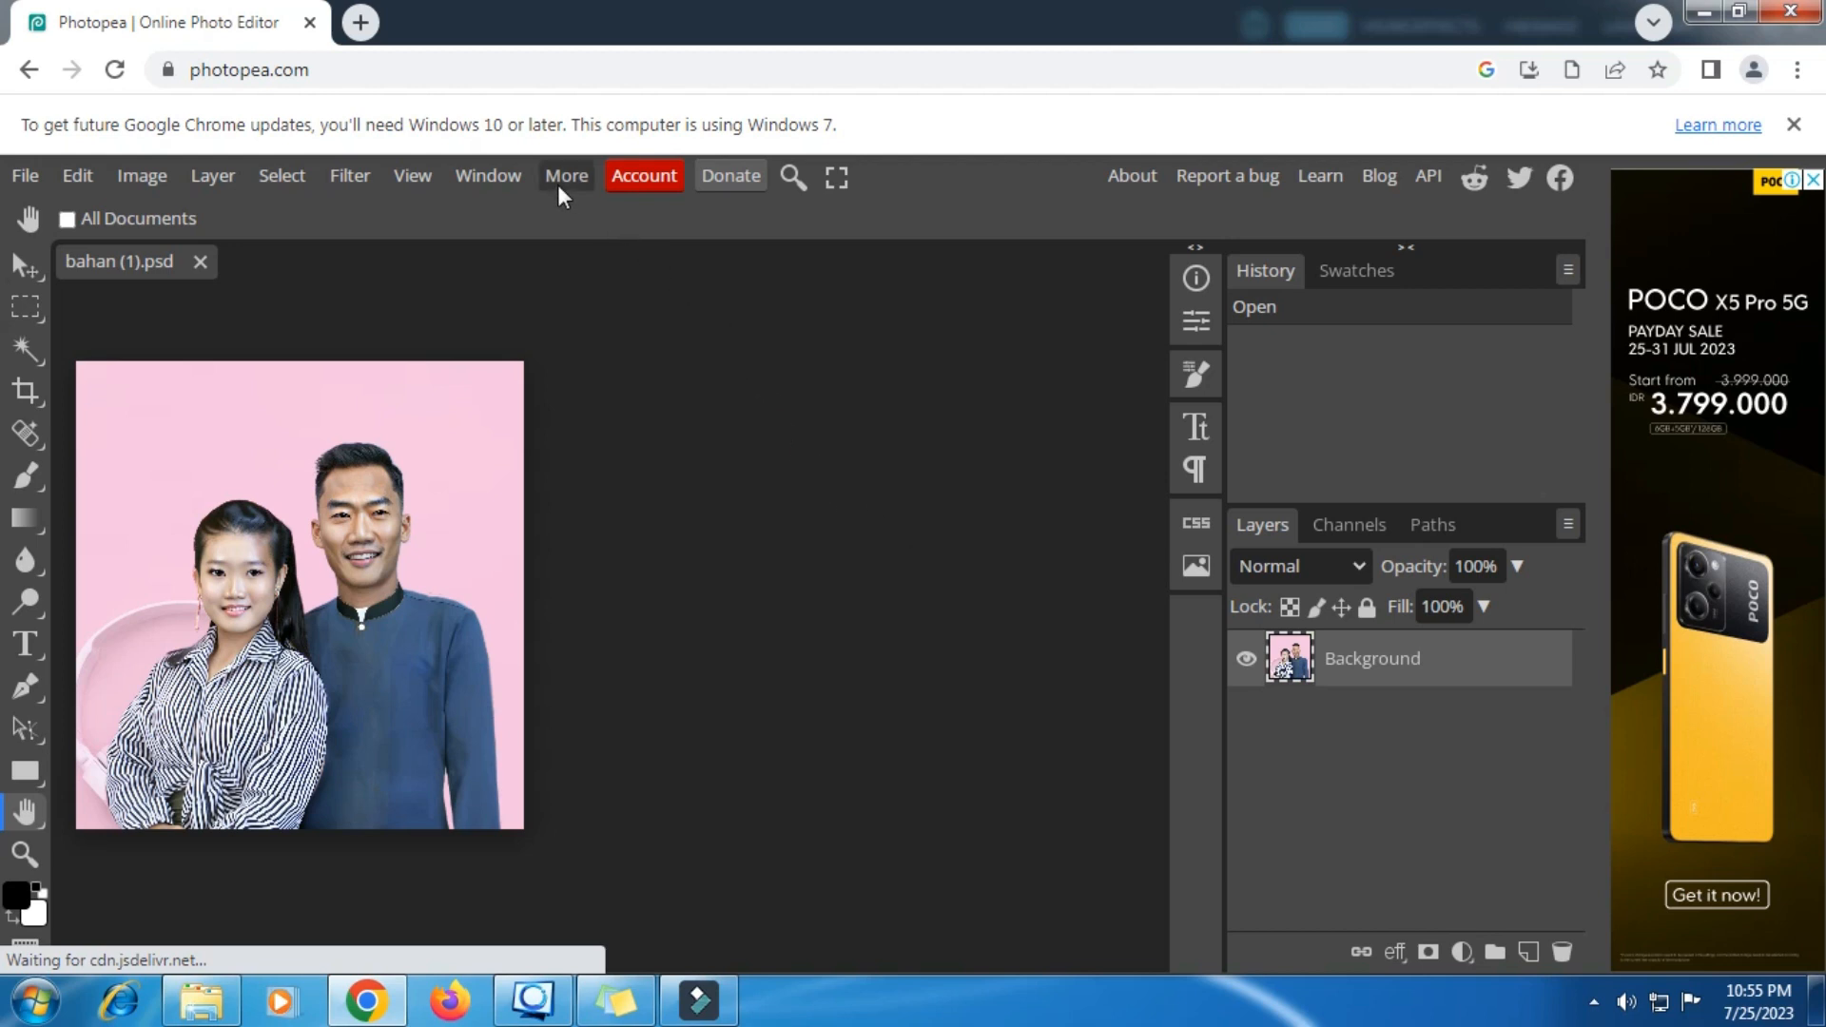
# Install the Dezgo Text-to-Image plugin from the plugin gallery and return to the photo
pyautogui.click(505, 185)
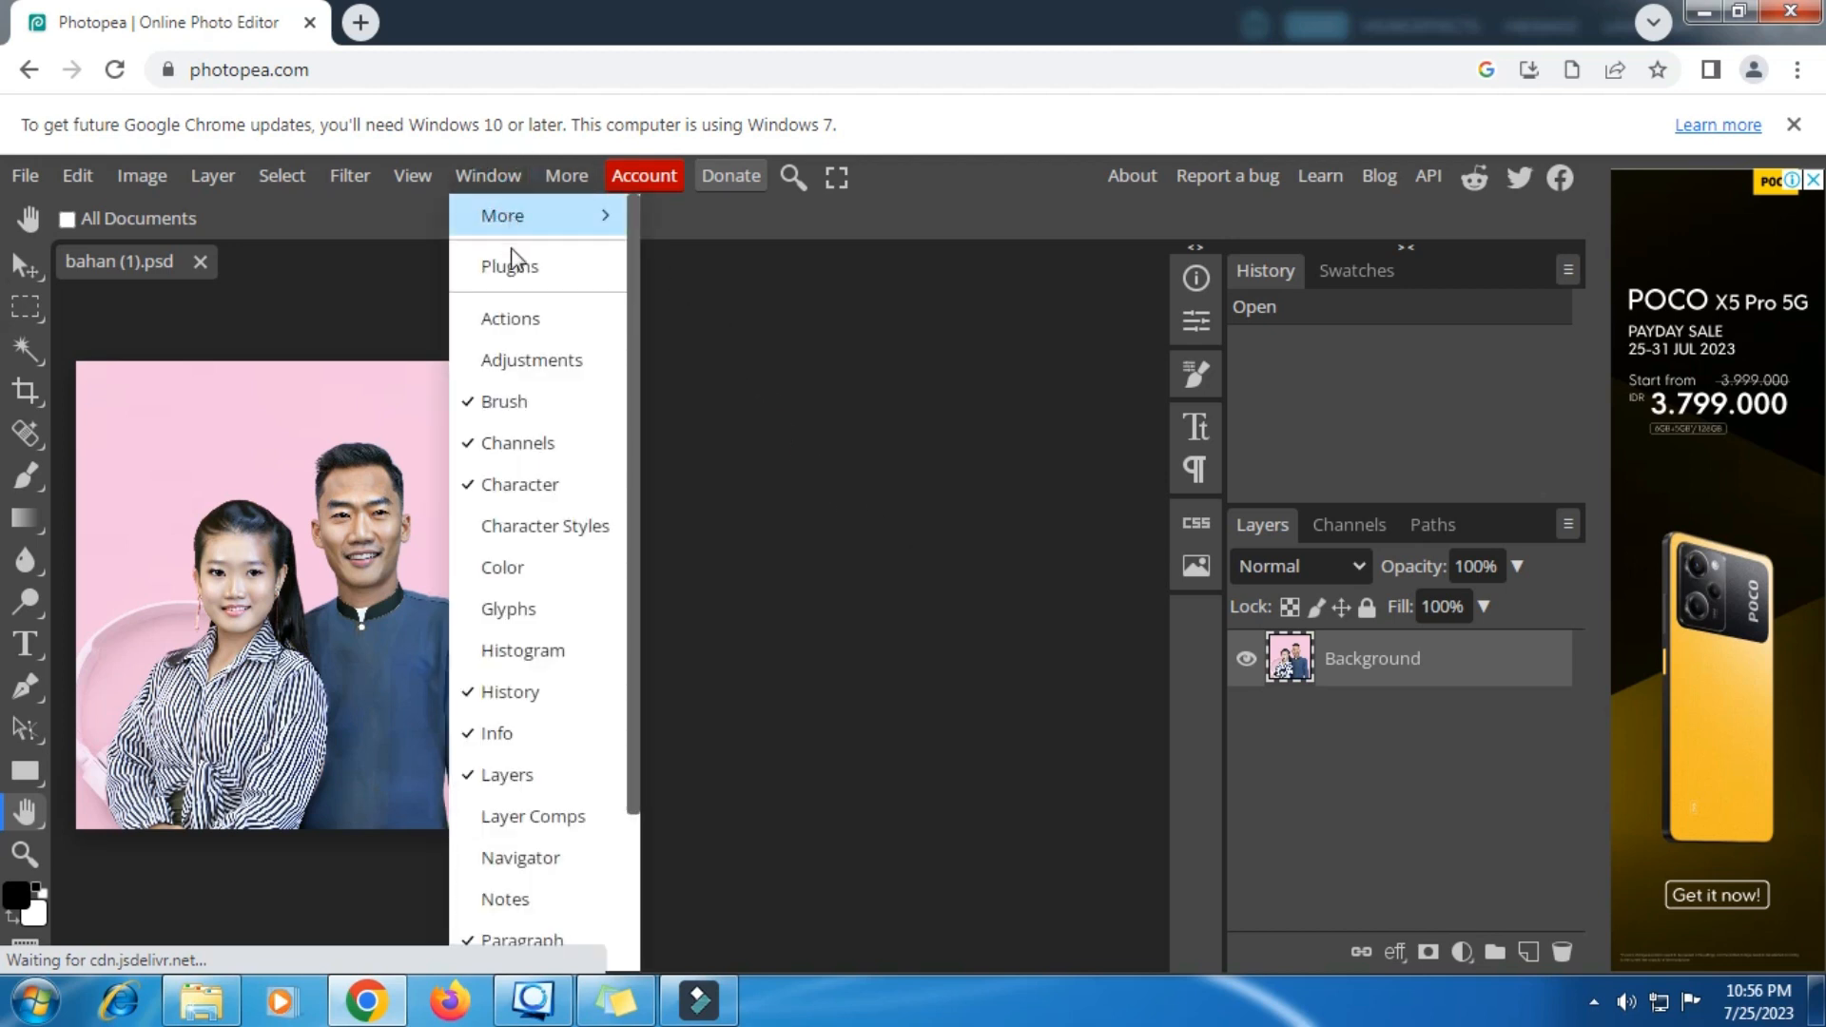
pyautogui.click(602, 282)
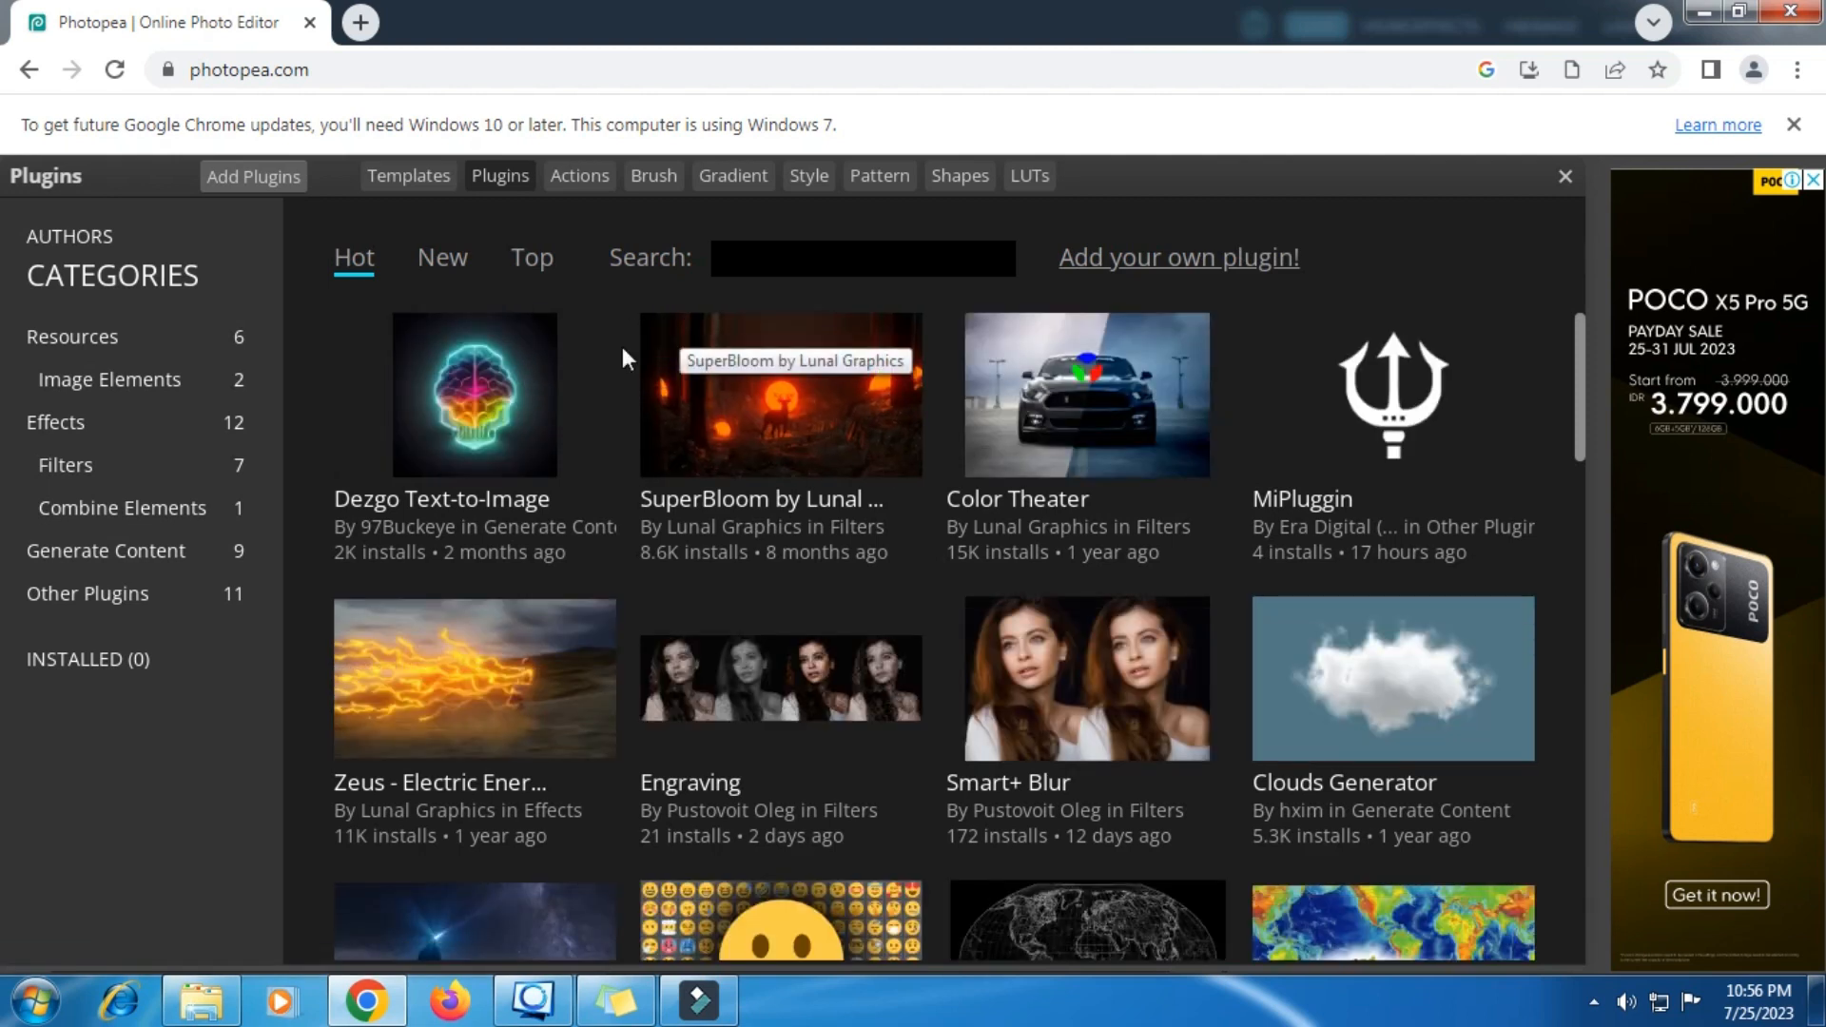
pyautogui.click(483, 514)
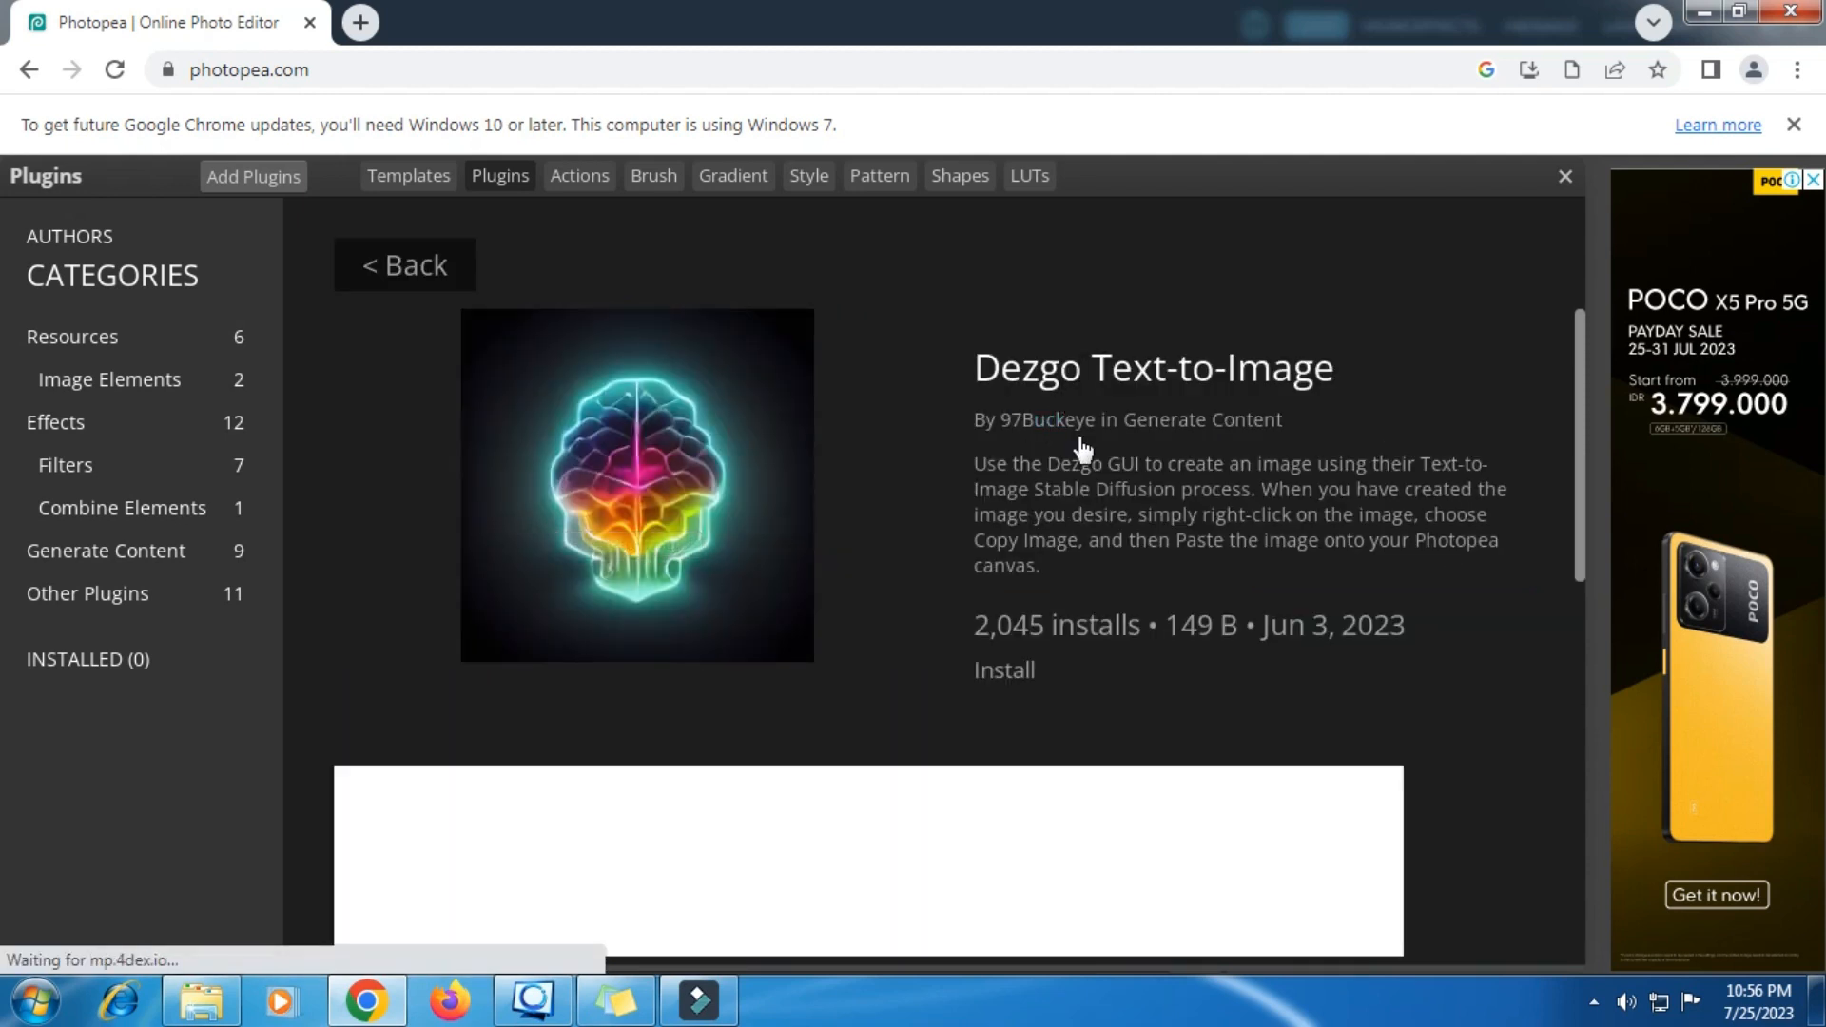
pyautogui.click(1007, 672)
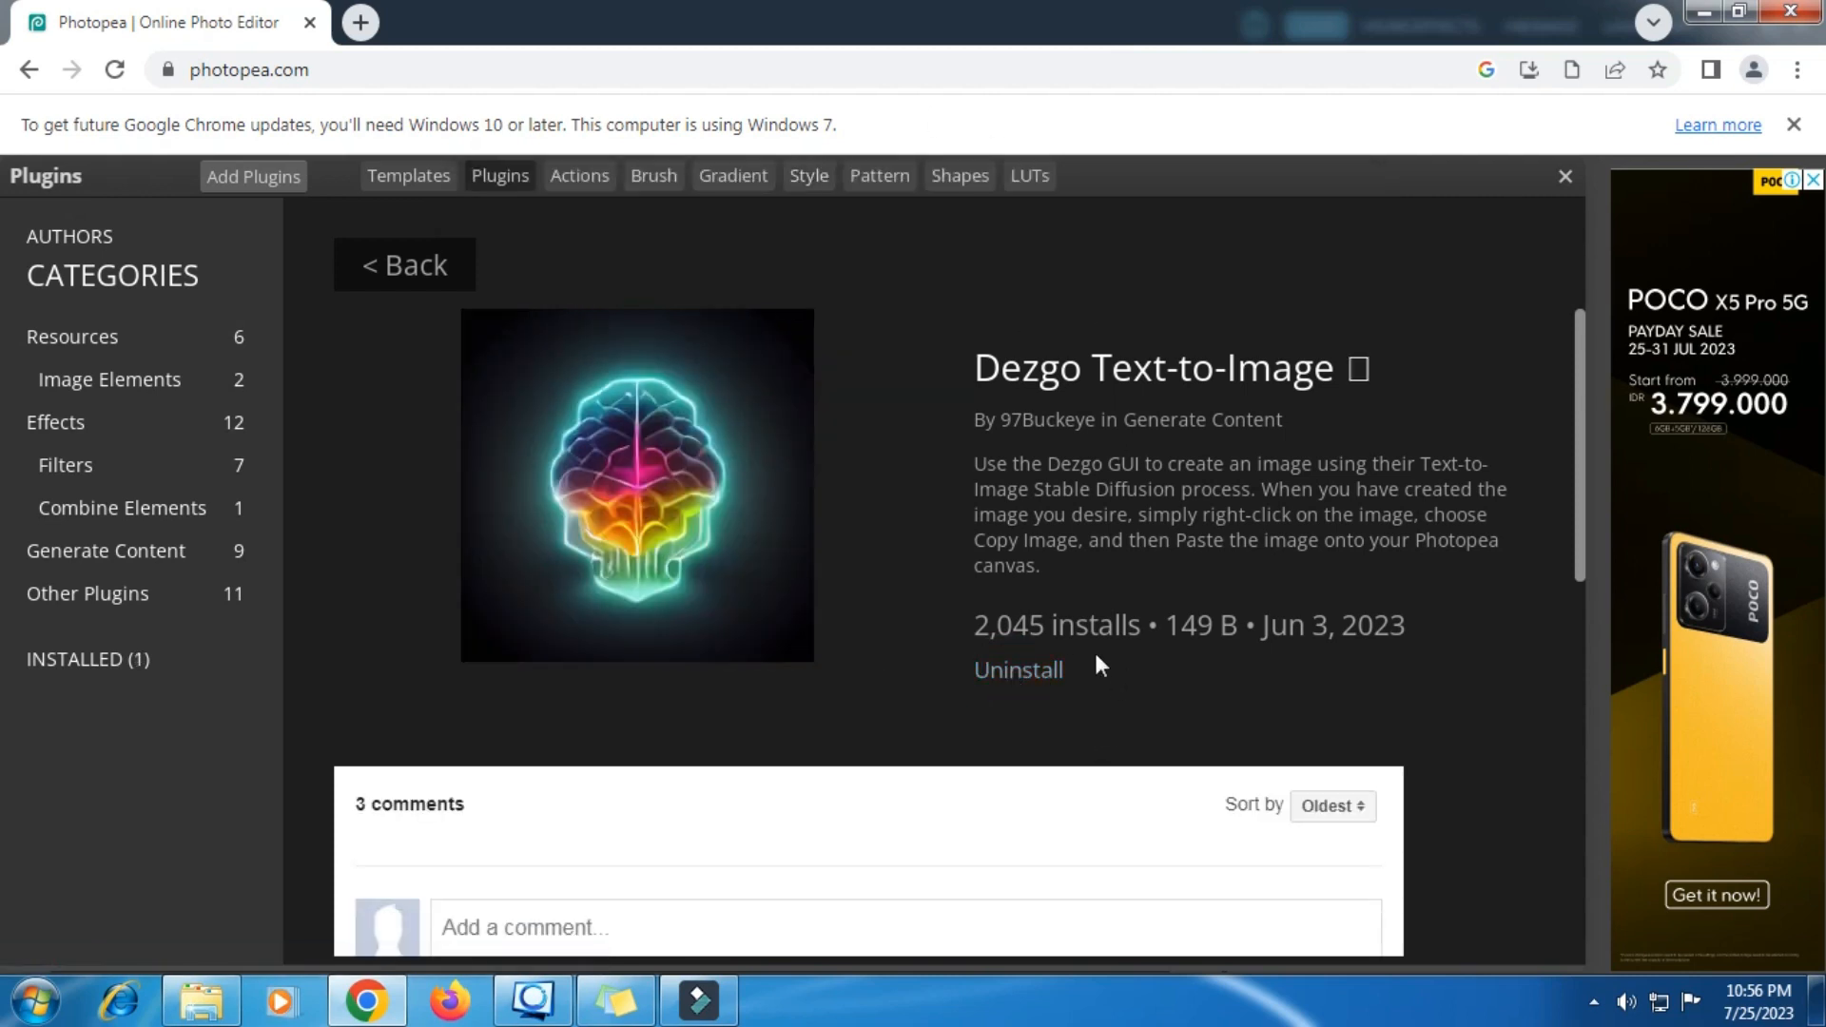
pyautogui.click(1565, 176)
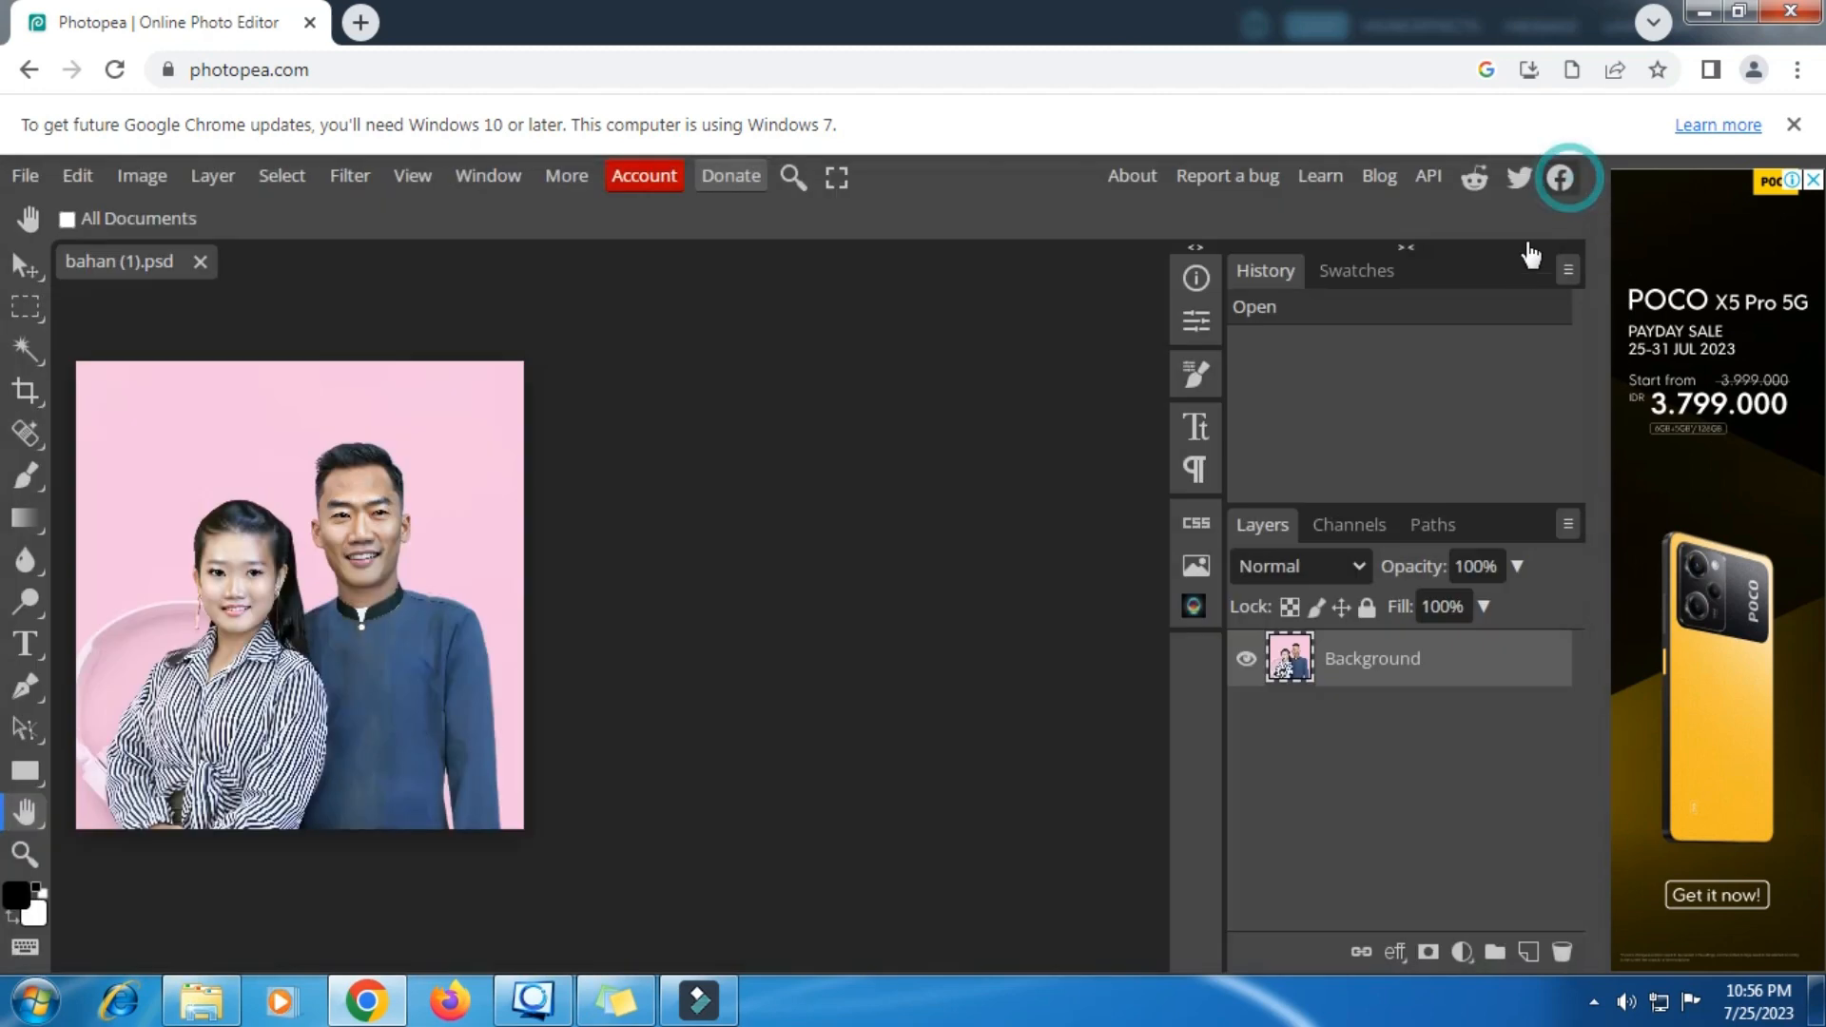
# Open the Dezgo Stable Diffusion plugin, enlarge its window and switch it to Inpainting from text
pyautogui.click(1195, 606)
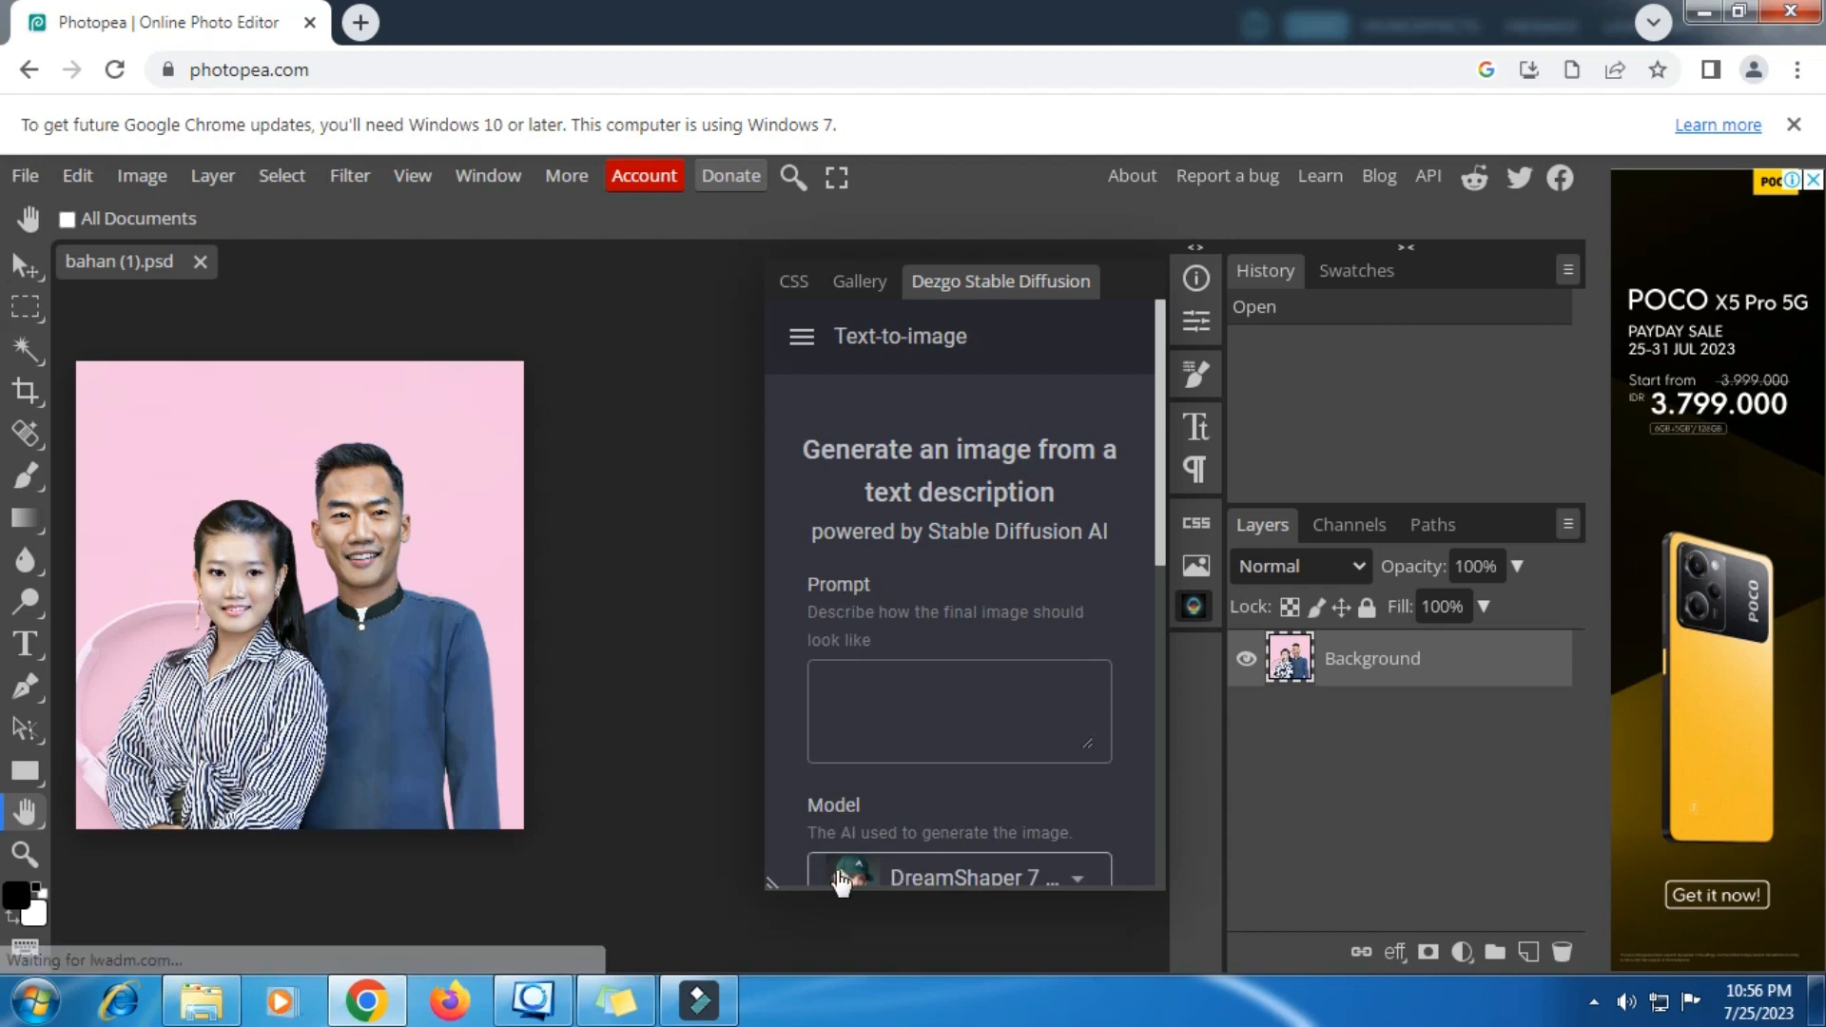
pyautogui.moveTo(769, 884); pyautogui.dragTo(705, 946)
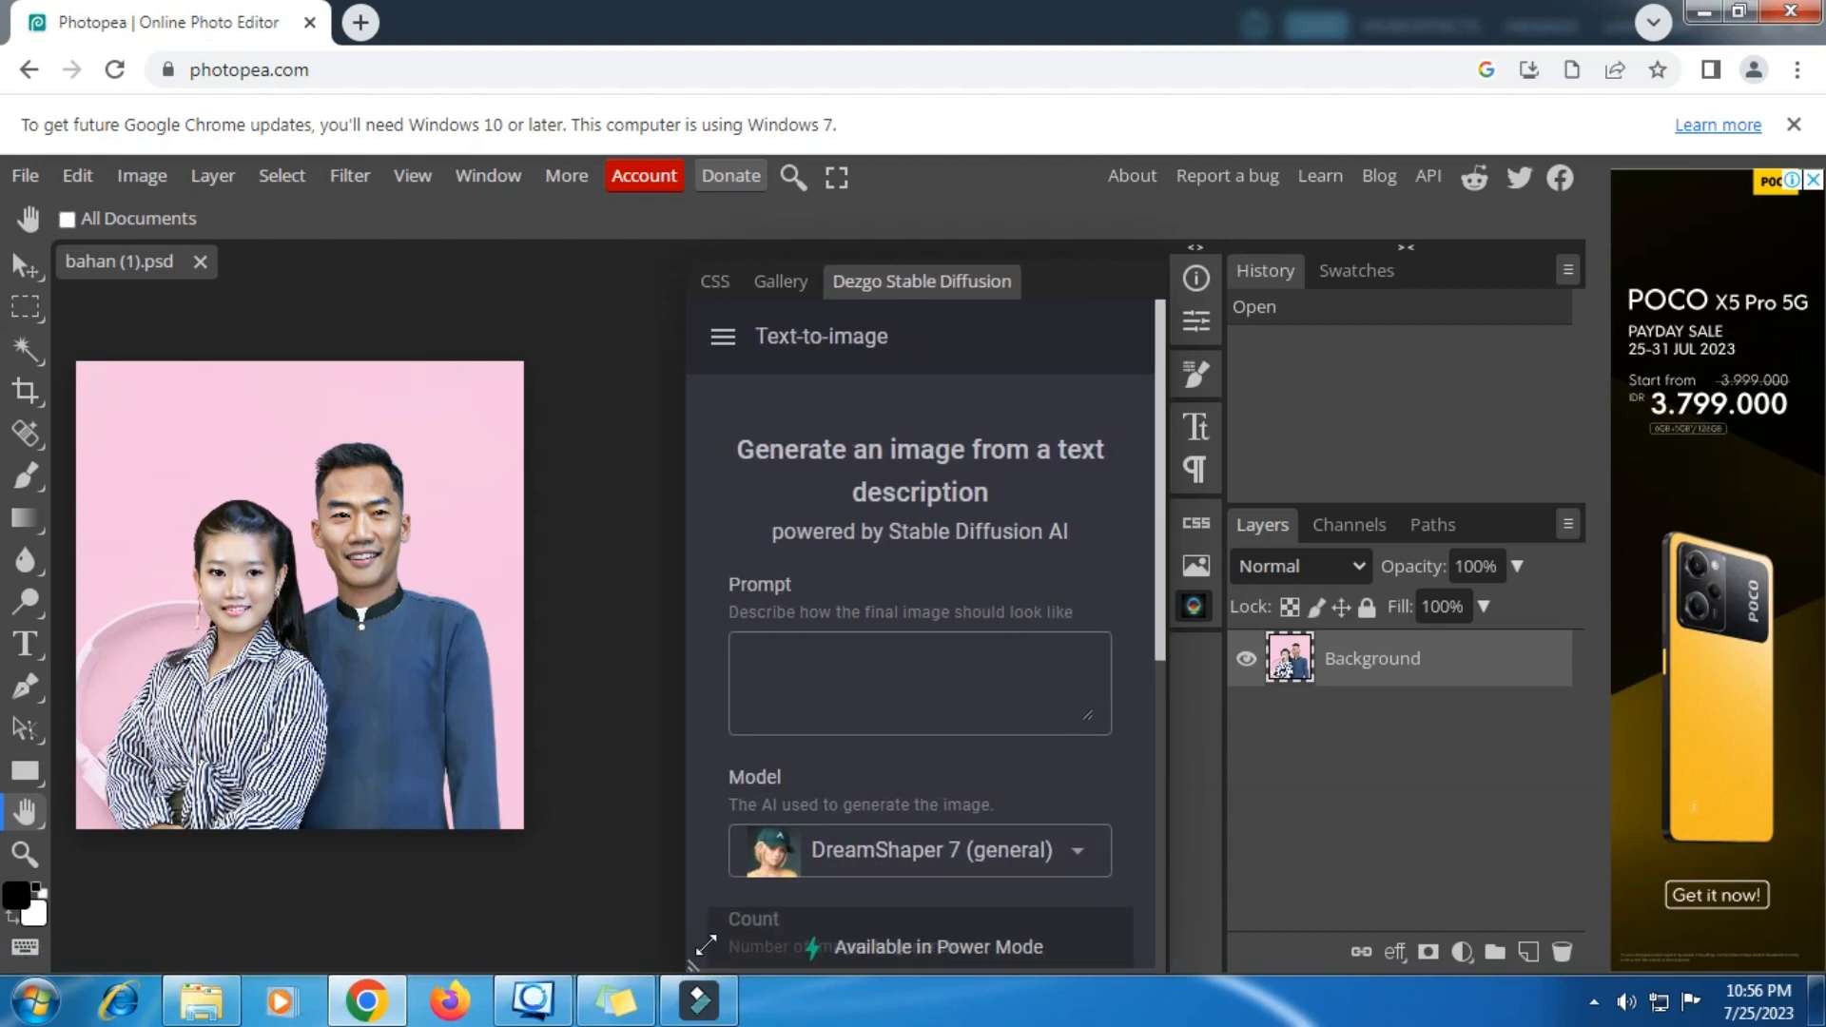
pyautogui.click(724, 342)
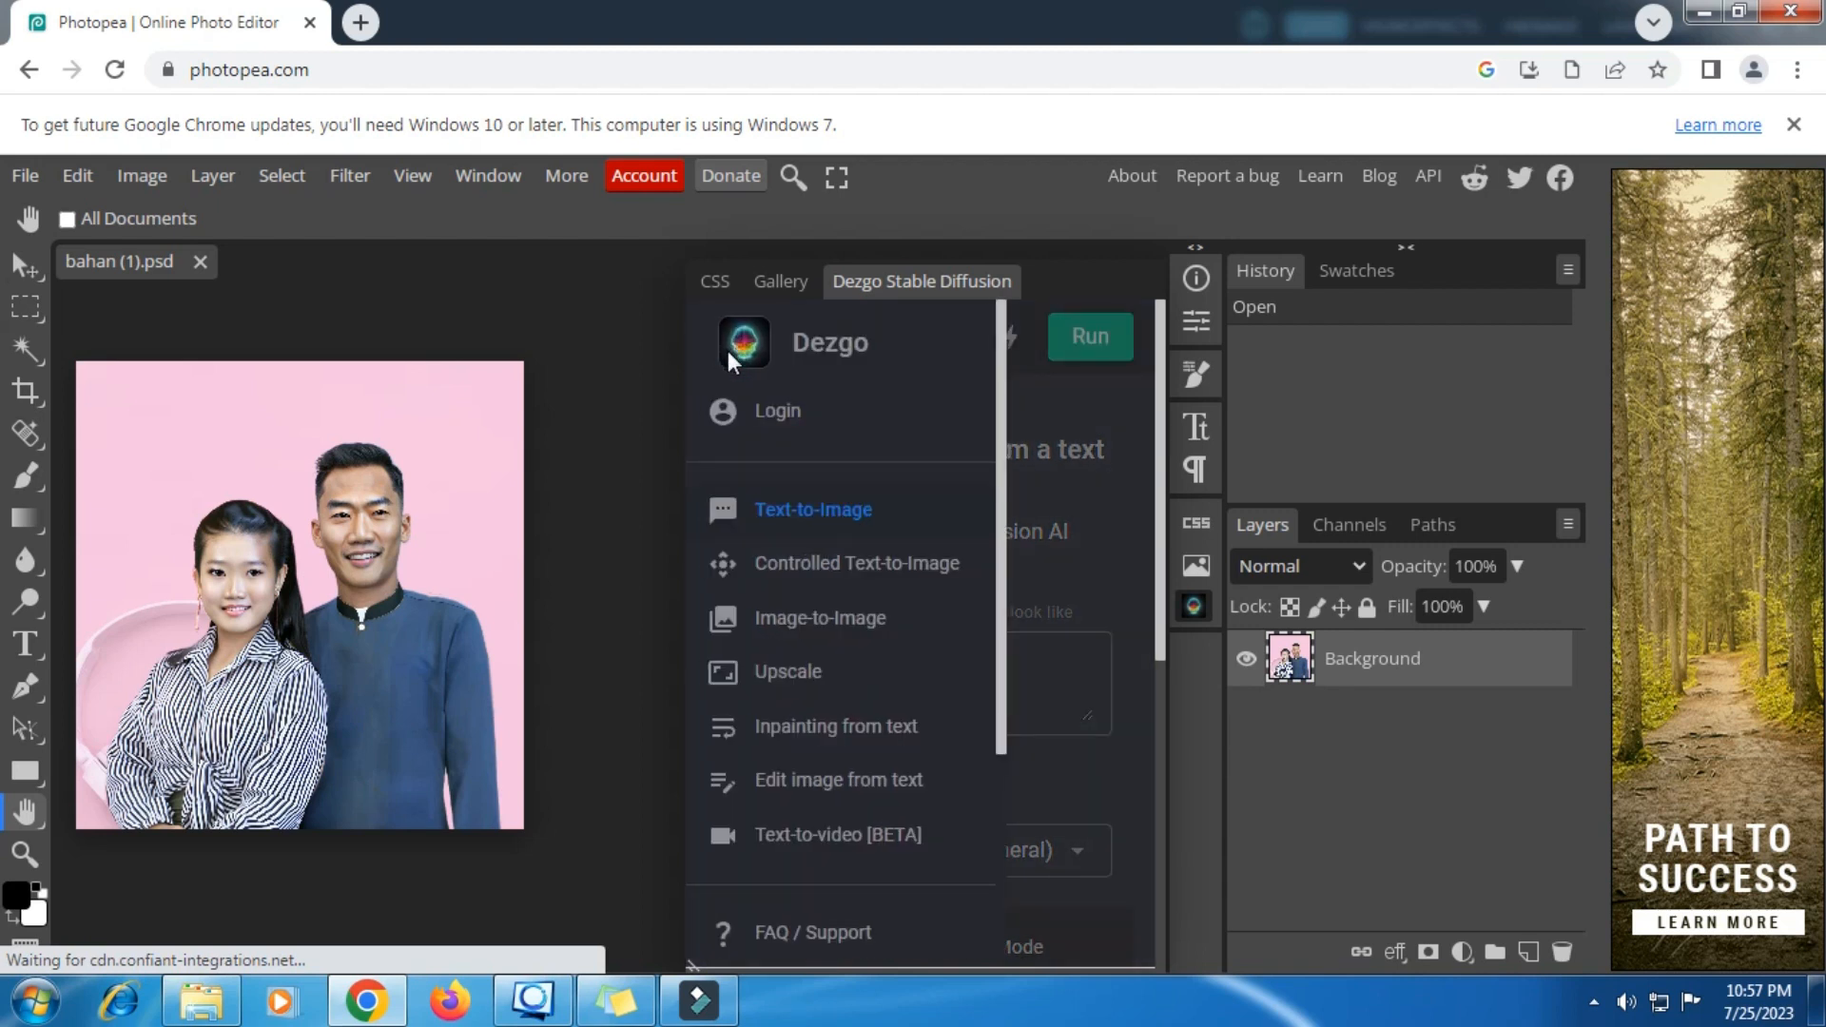
pyautogui.click(772, 728)
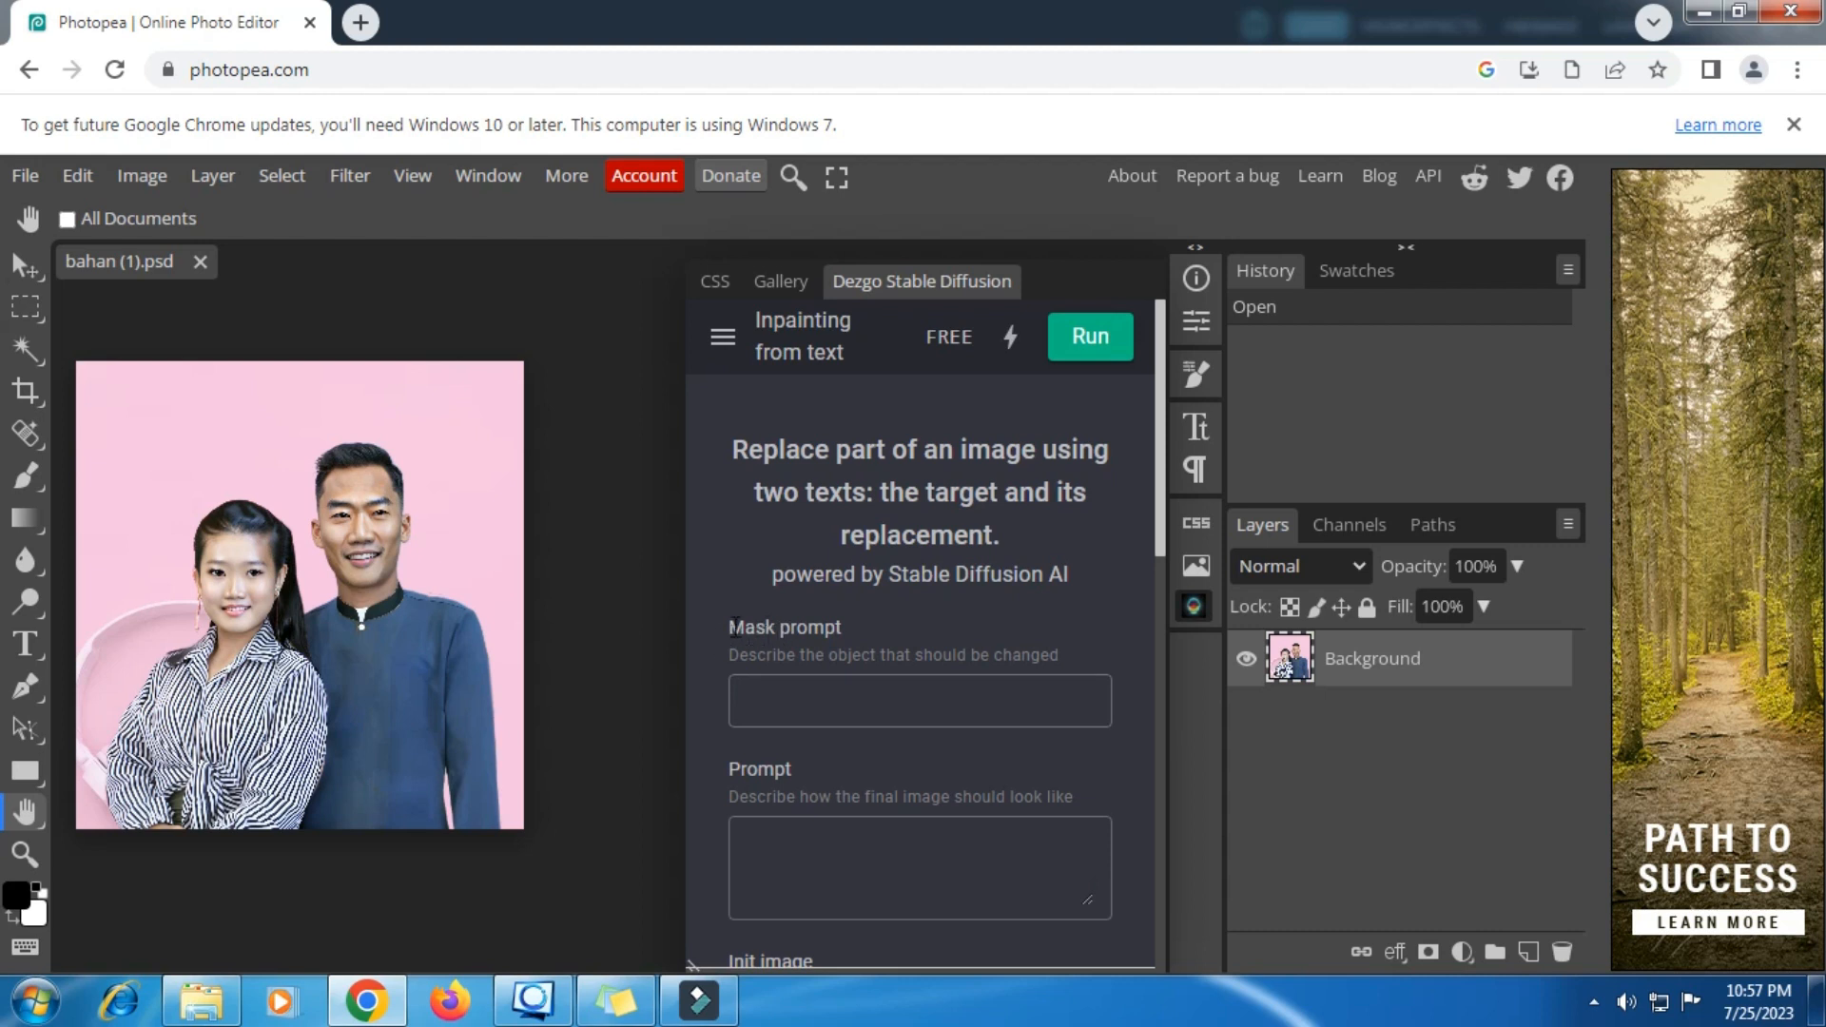
# Set the mask prompt to "dress, t shirt, shirt", copied from the sticky note
pyautogui.moveTo(735, 627); pyautogui.dragTo(1147, 654)
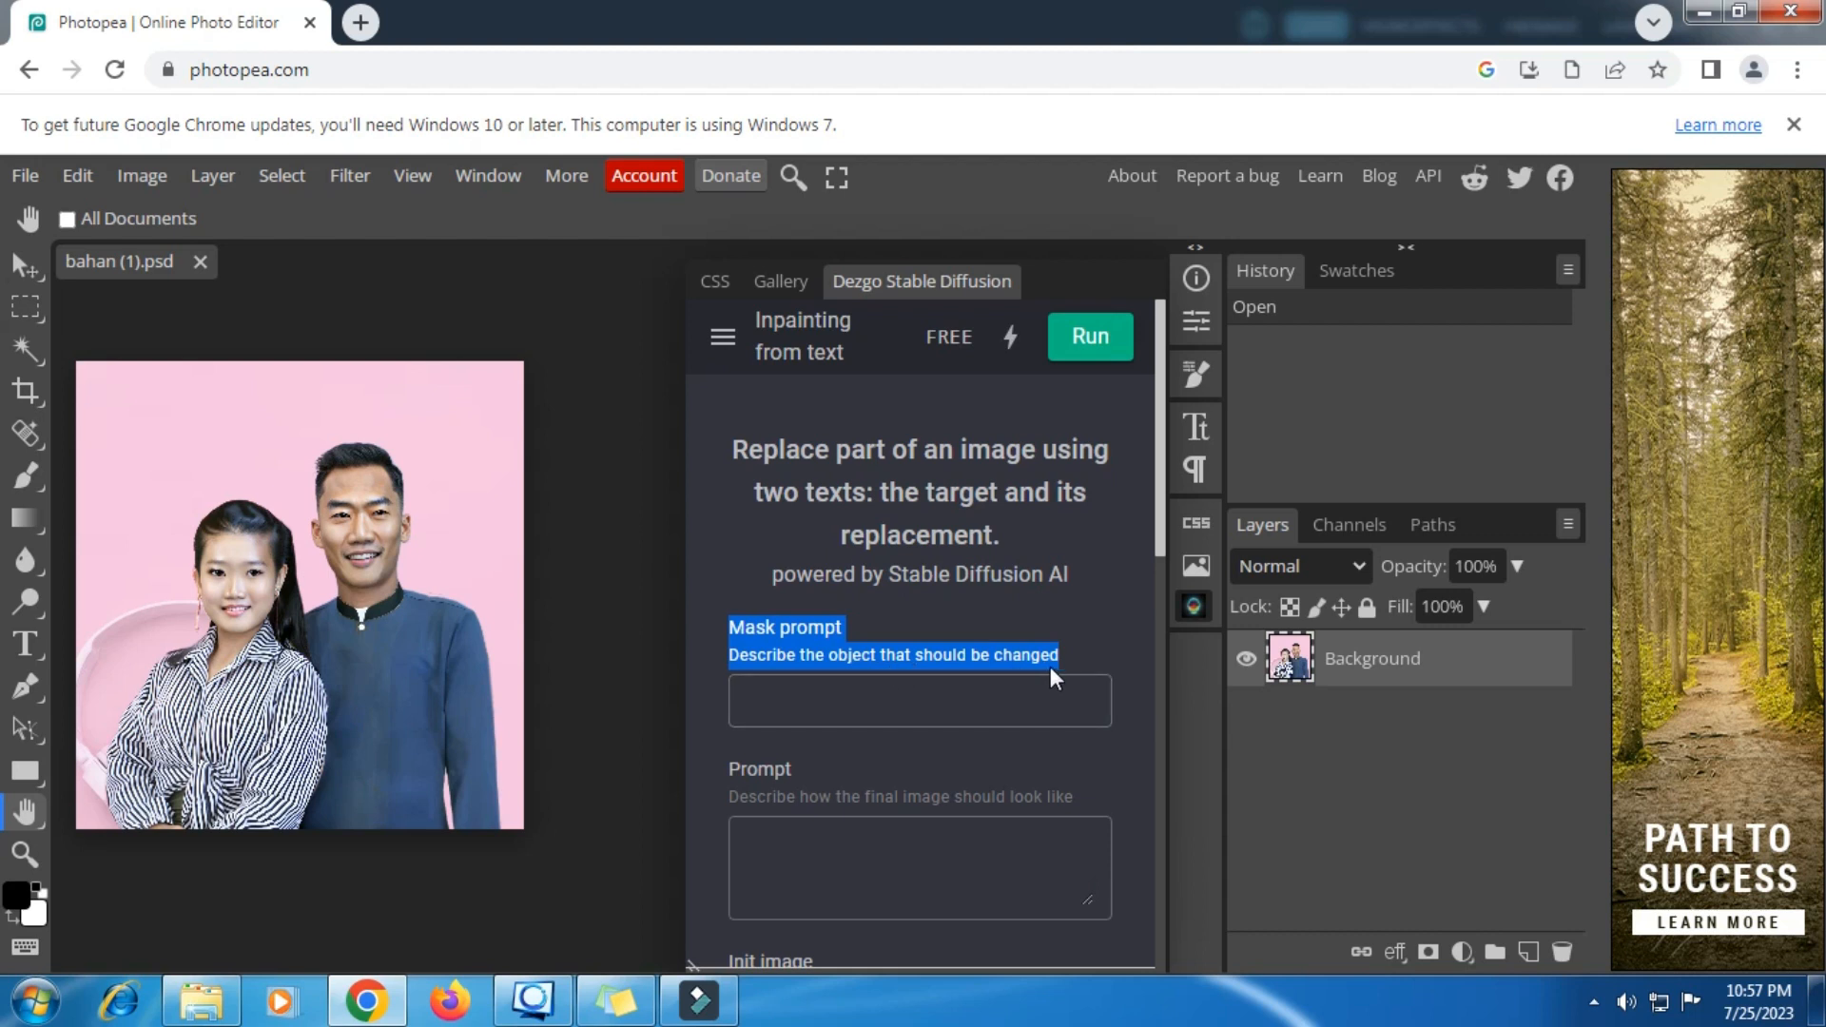
pyautogui.click(758, 701)
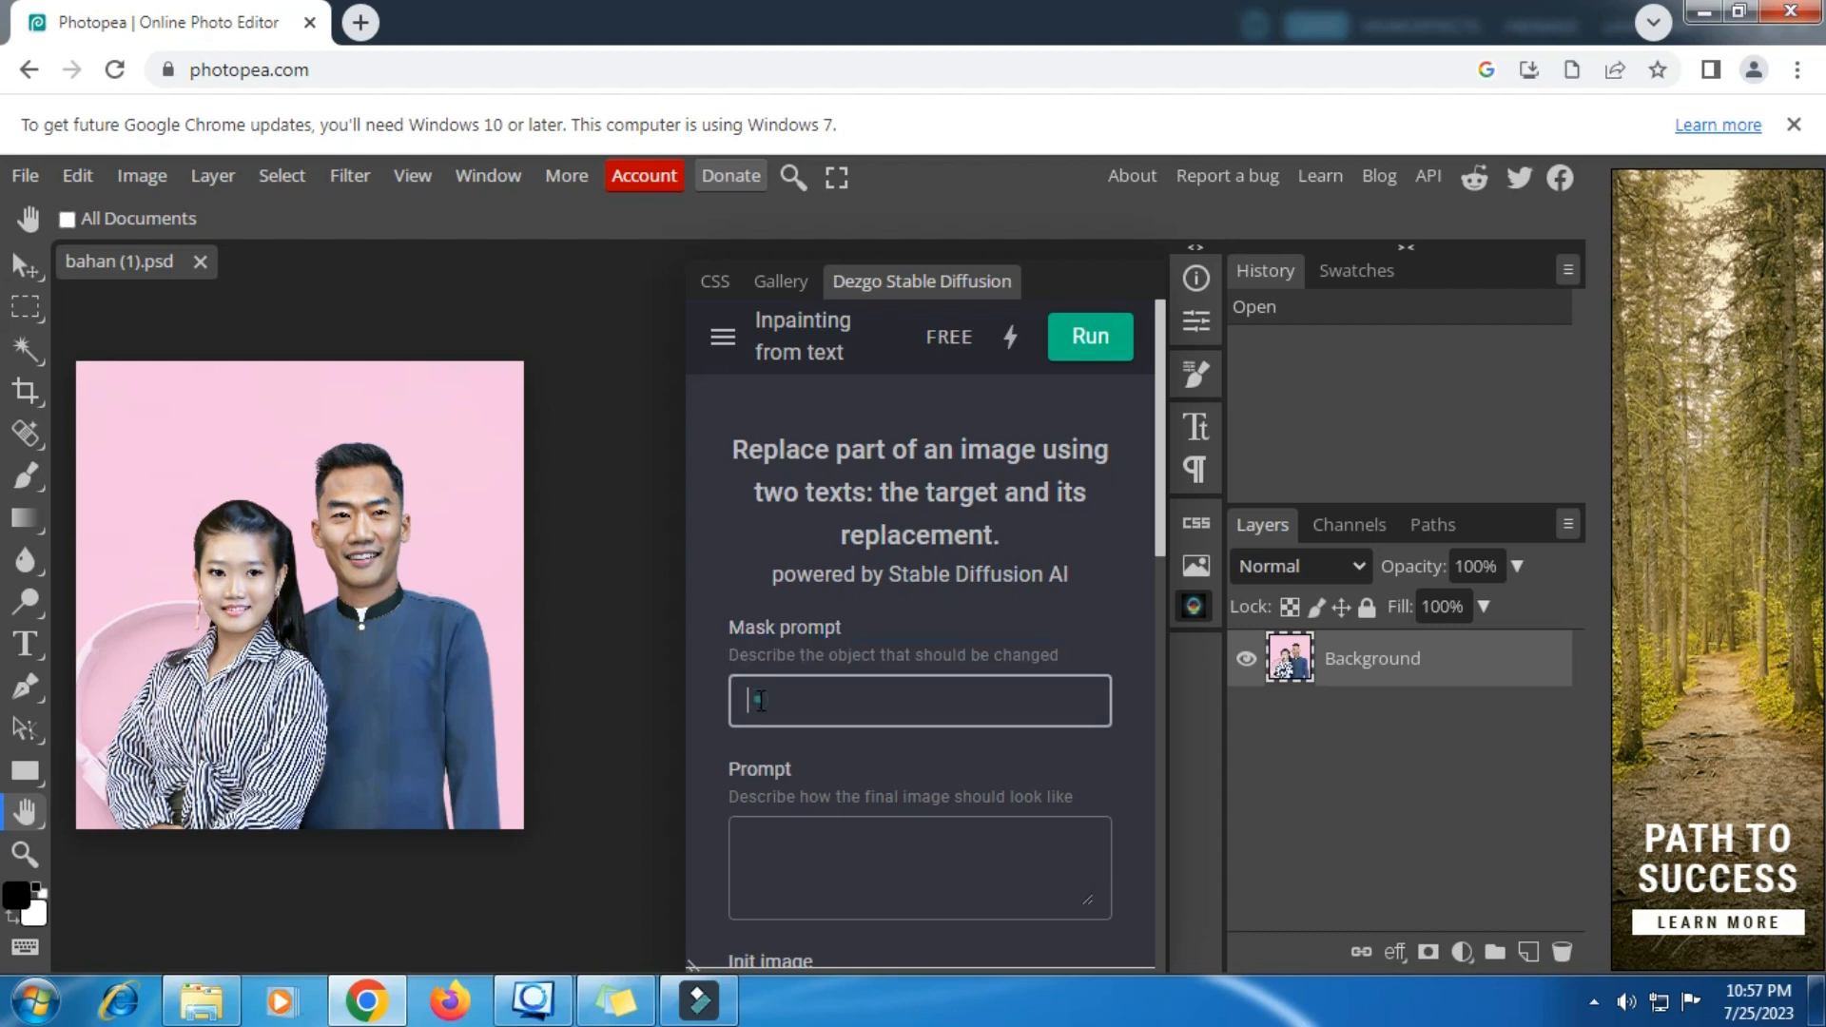
pyautogui.click(617, 1001)
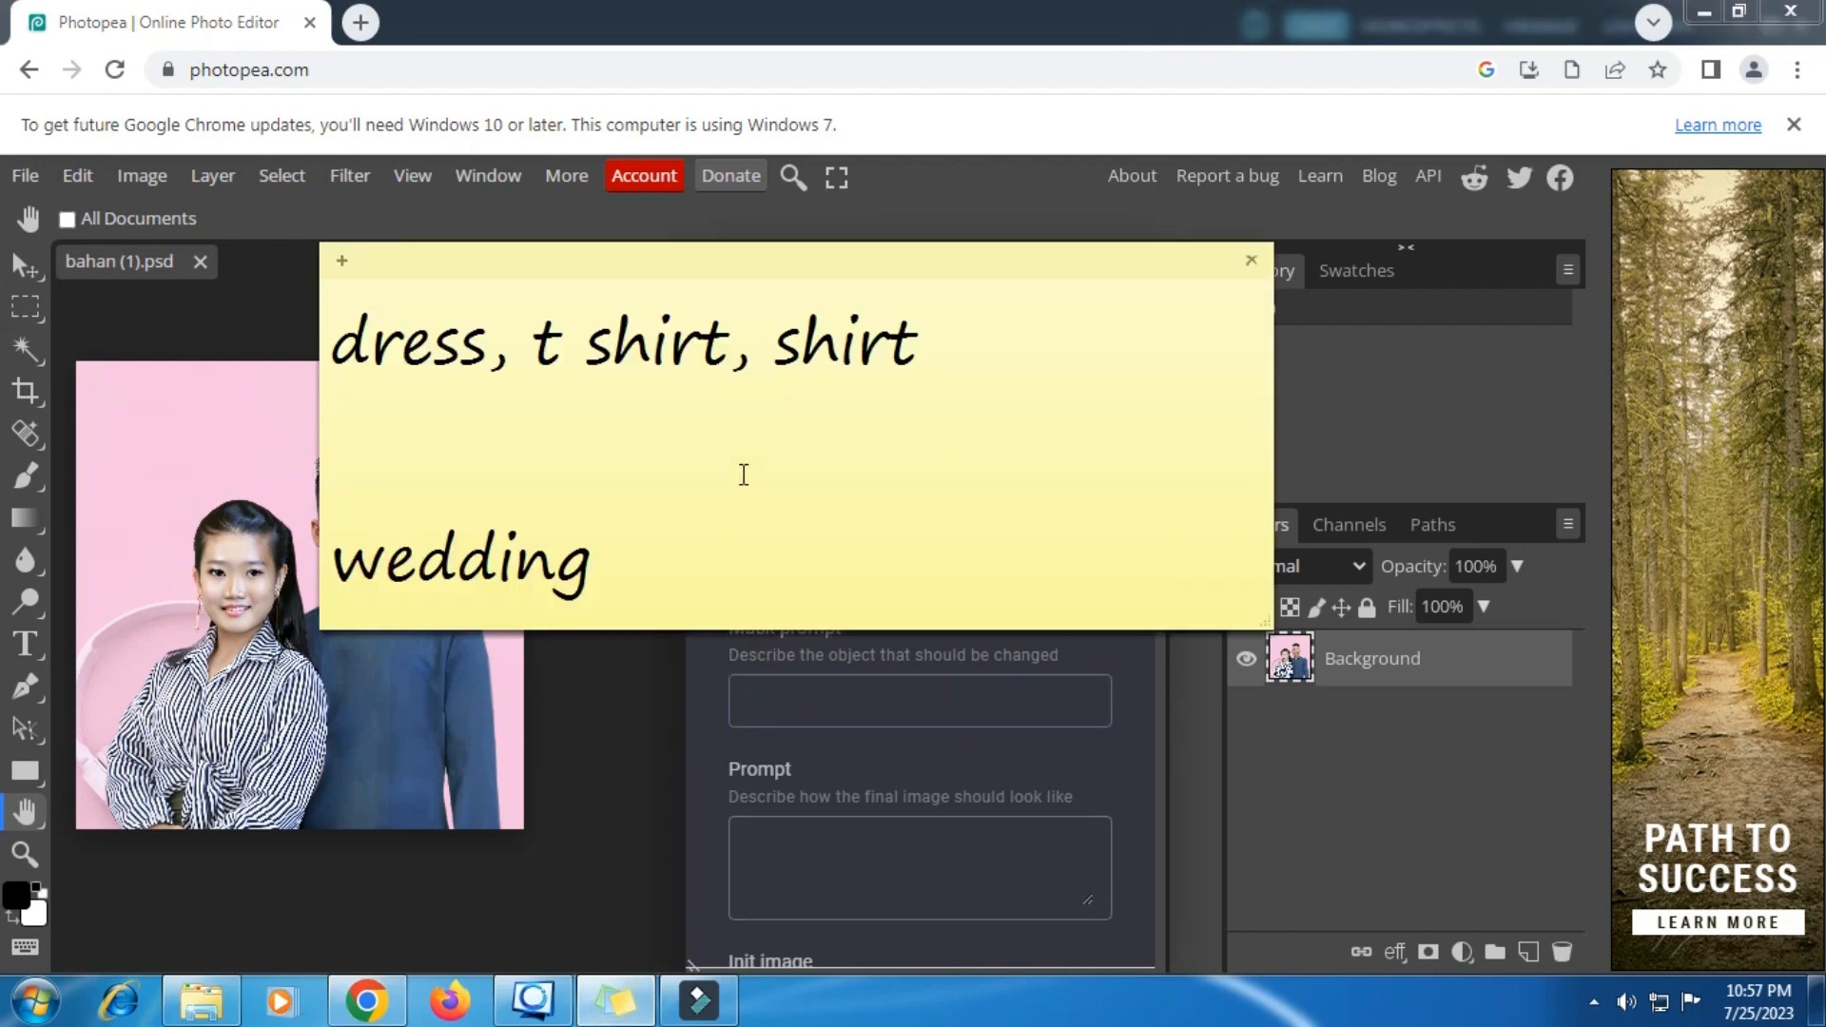
pyautogui.click(937, 351)
pyautogui.moveTo(930, 350); pyautogui.dragTo(333, 367)
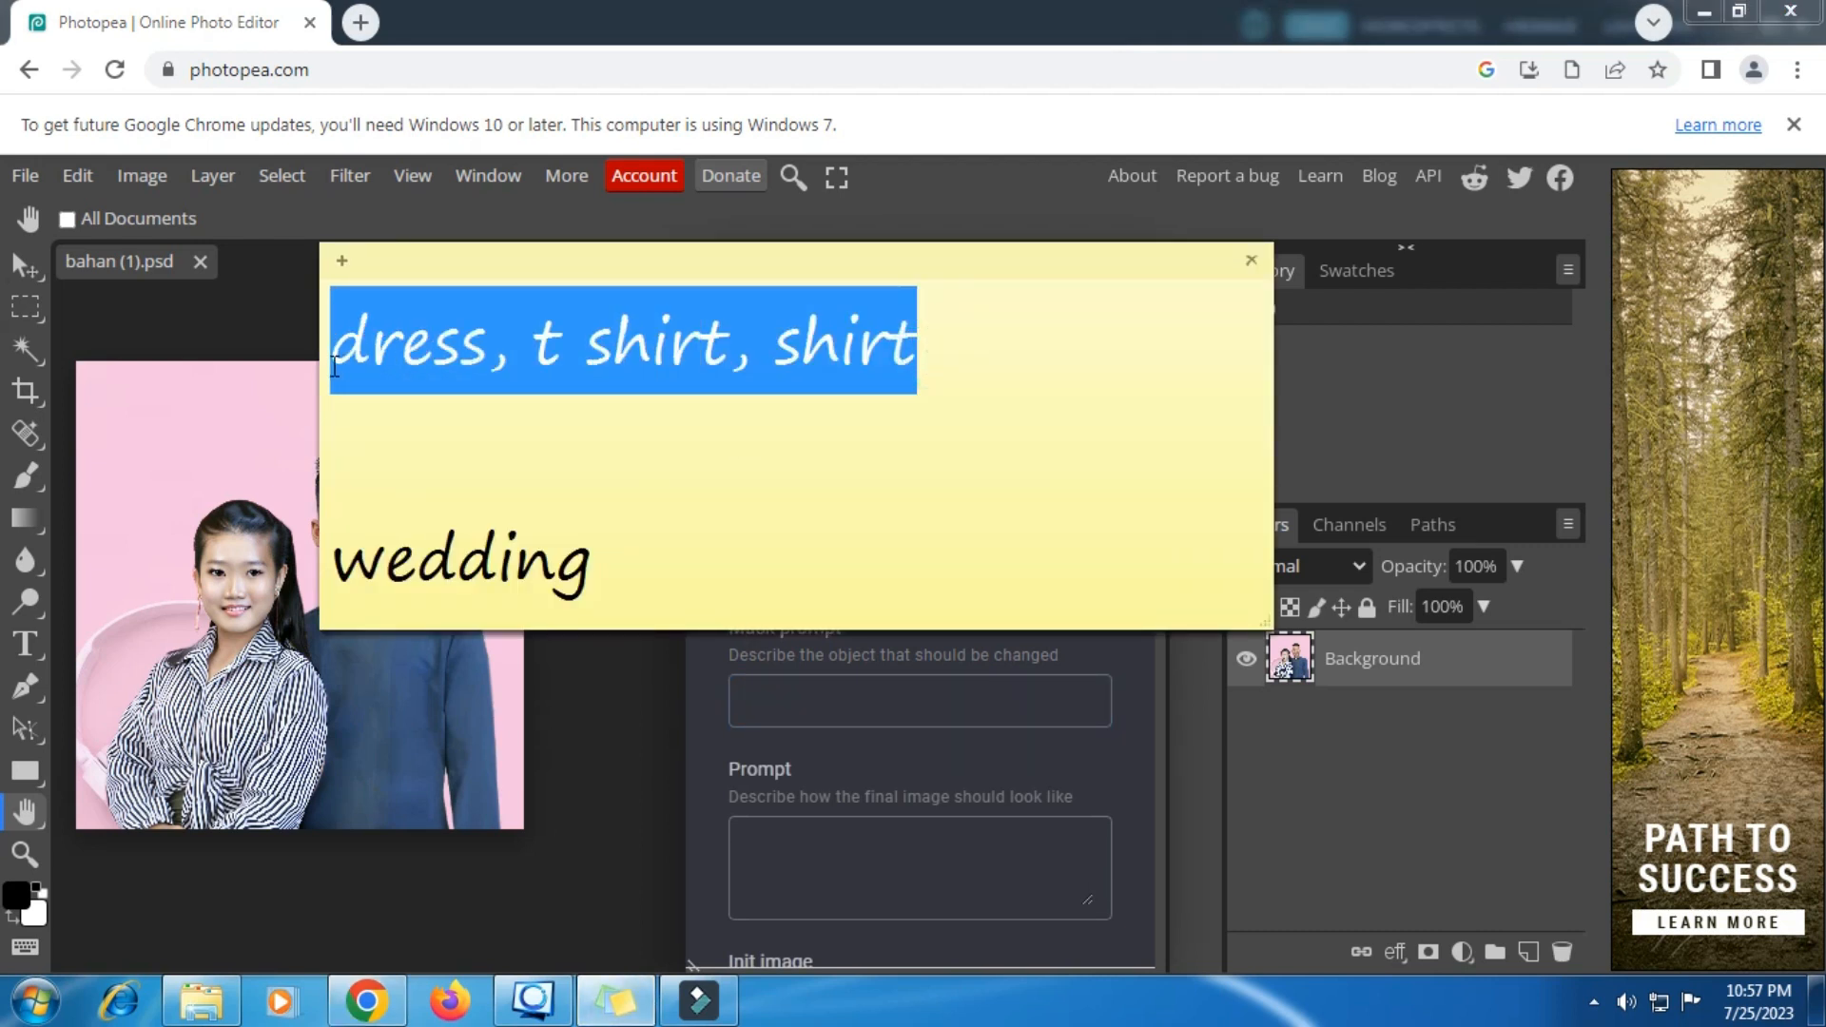
pyautogui.rightClick(501, 366)
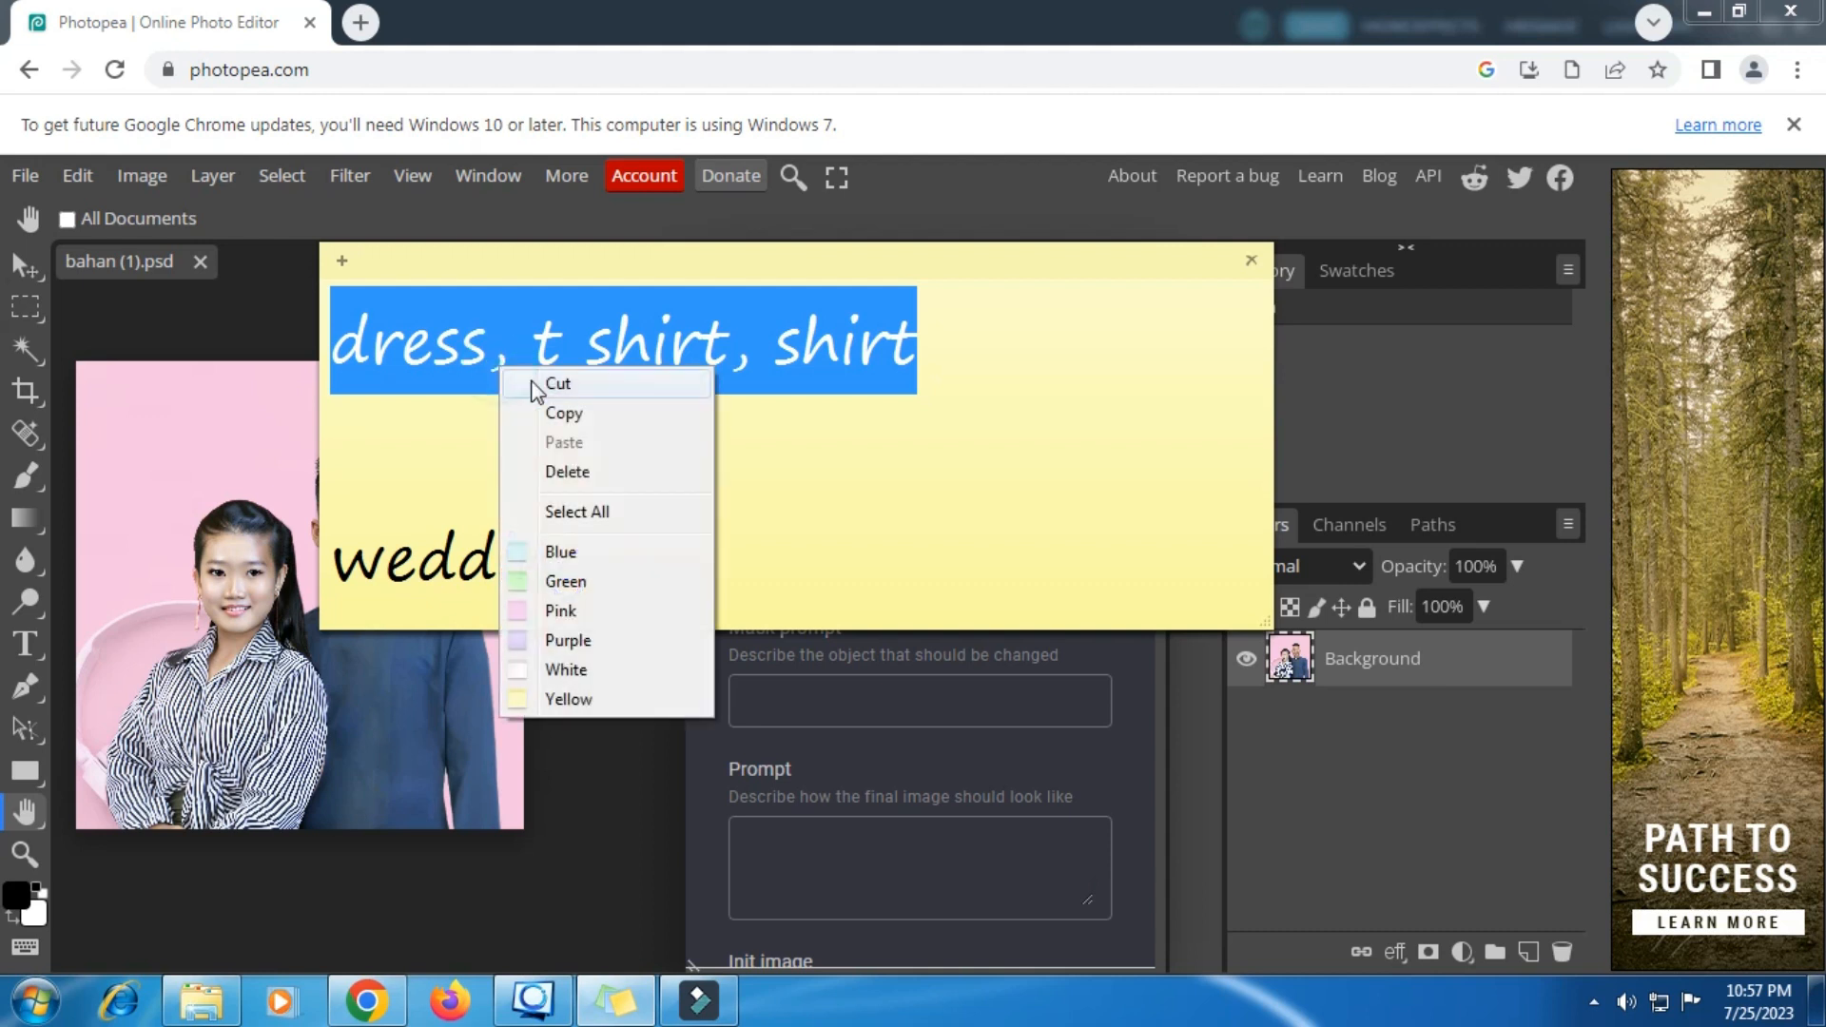
pyautogui.click(565, 414)
pyautogui.click(705, 733)
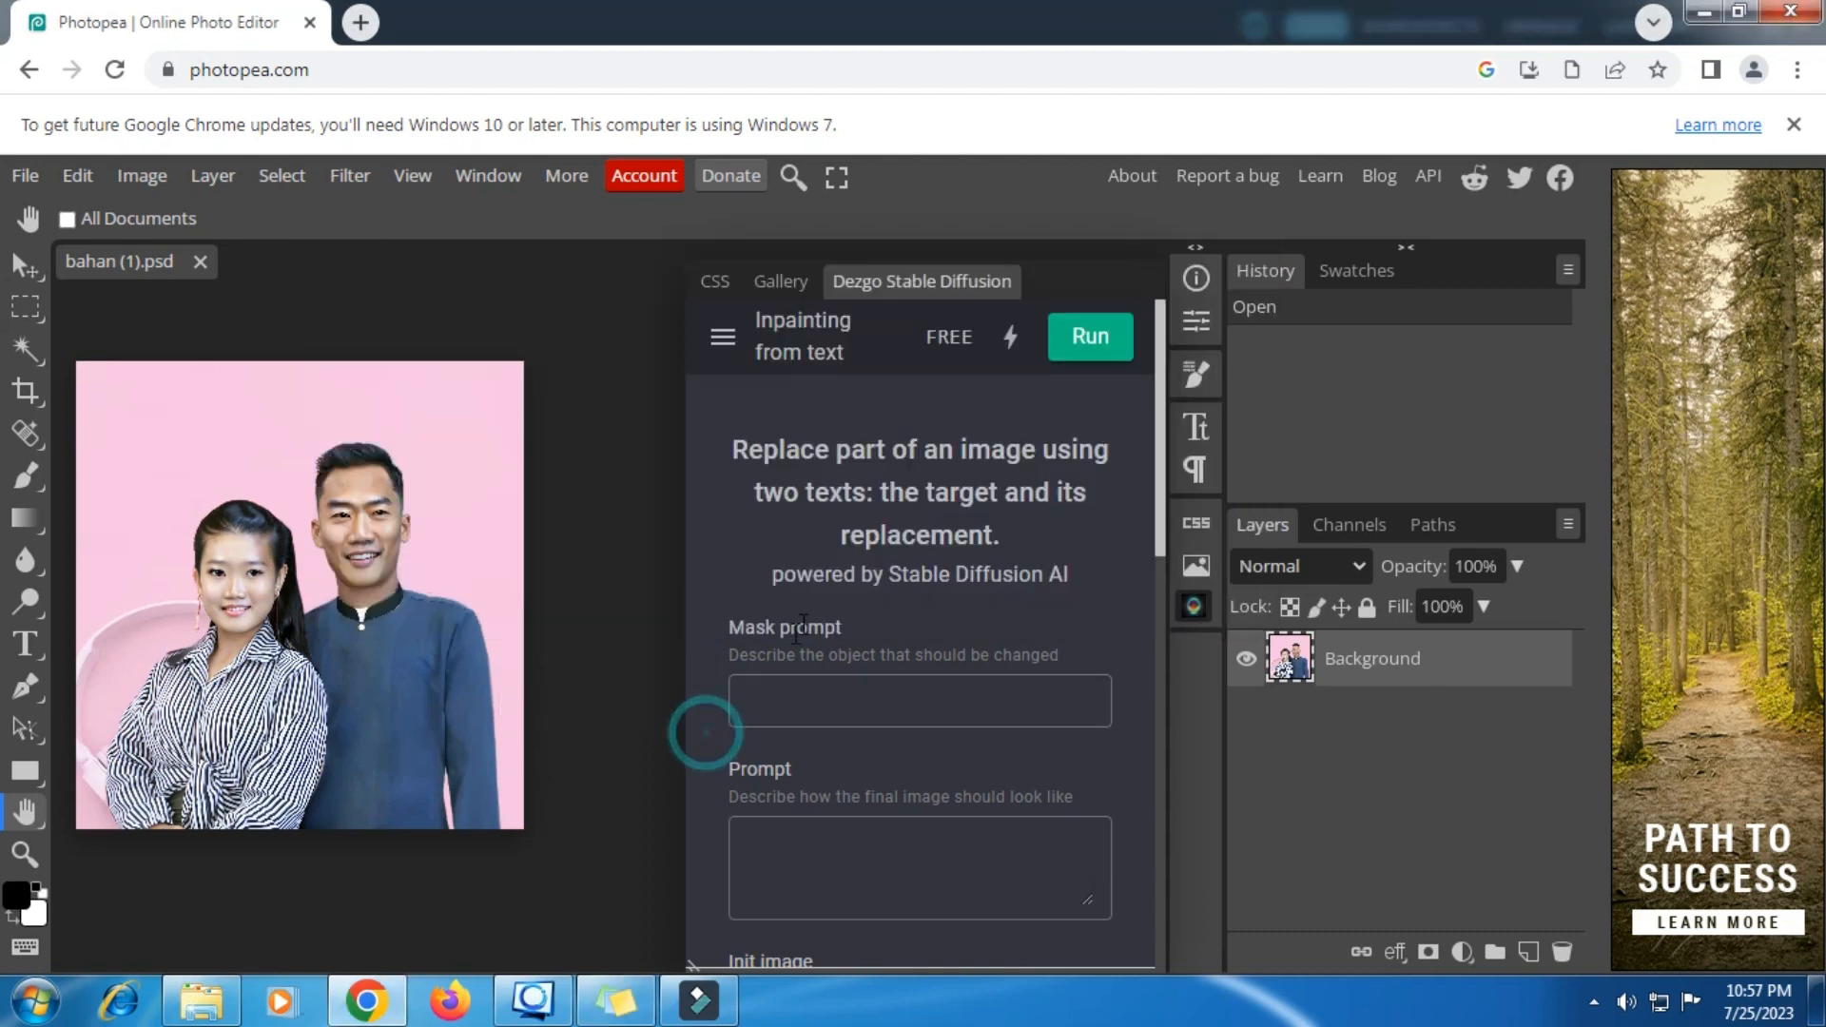
pyautogui.click(790, 691)
pyautogui.rightClick(791, 692)
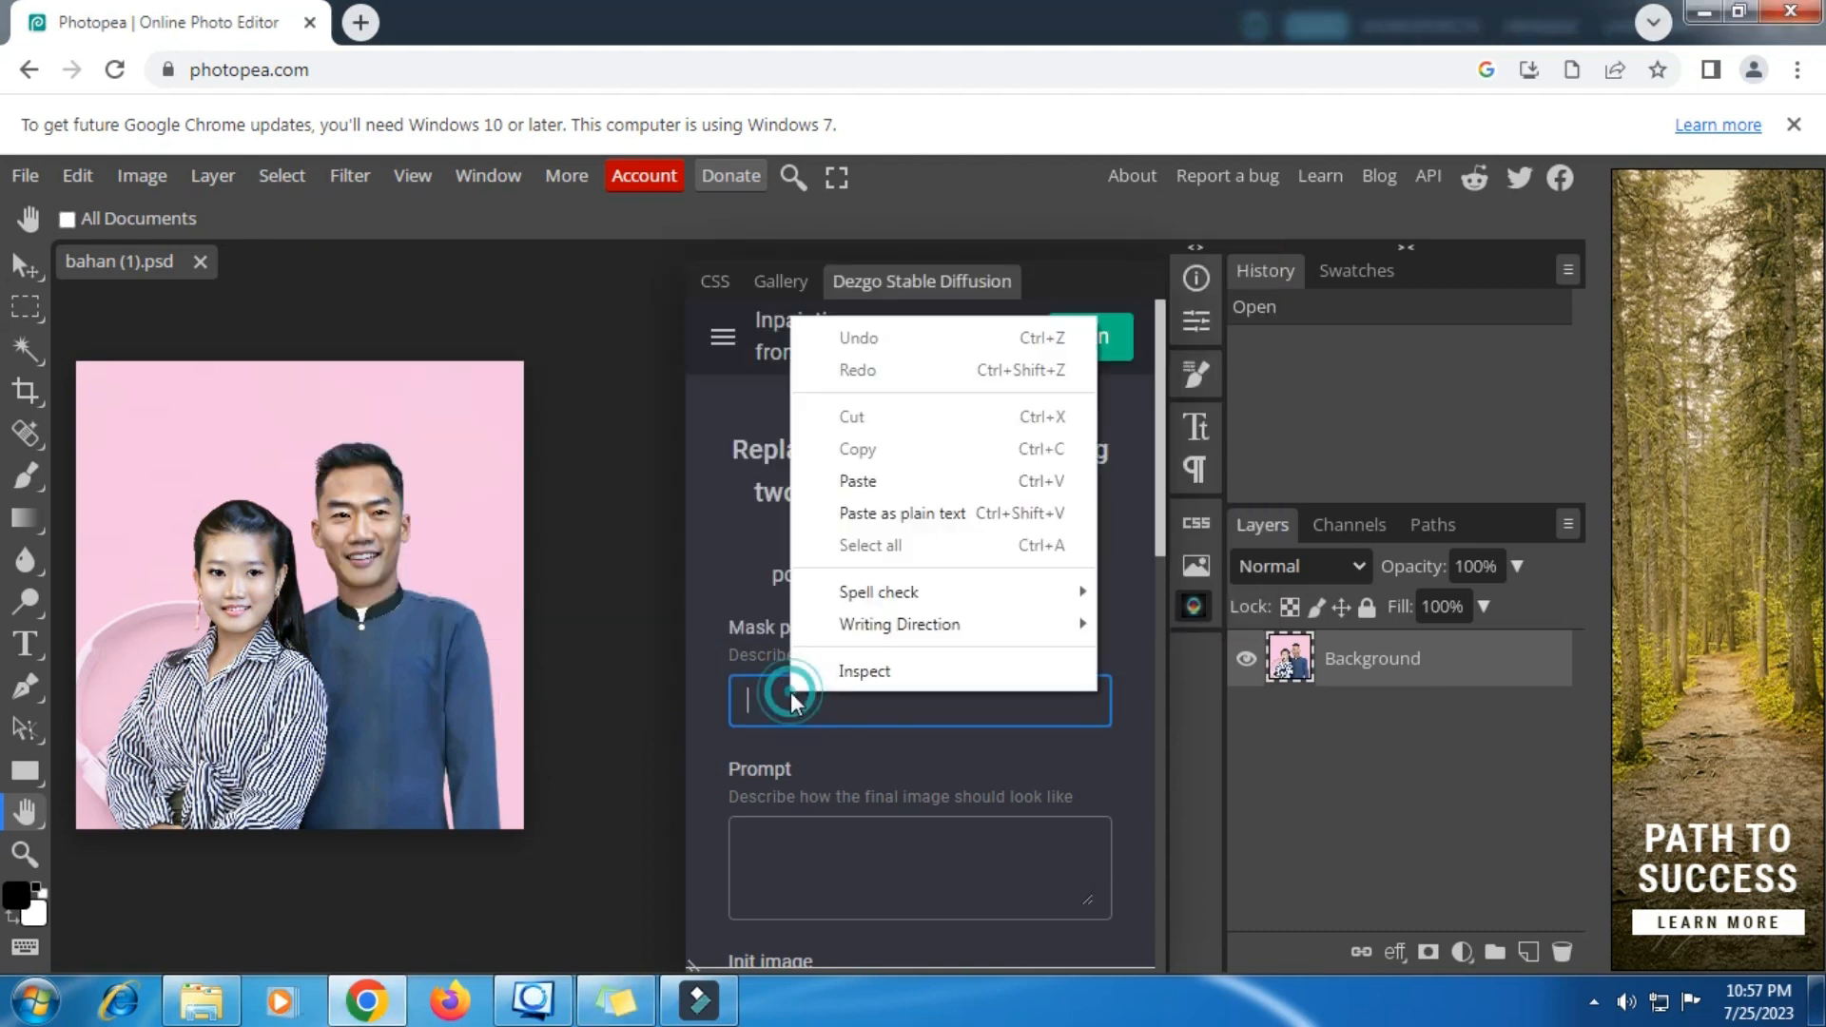
pyautogui.click(865, 480)
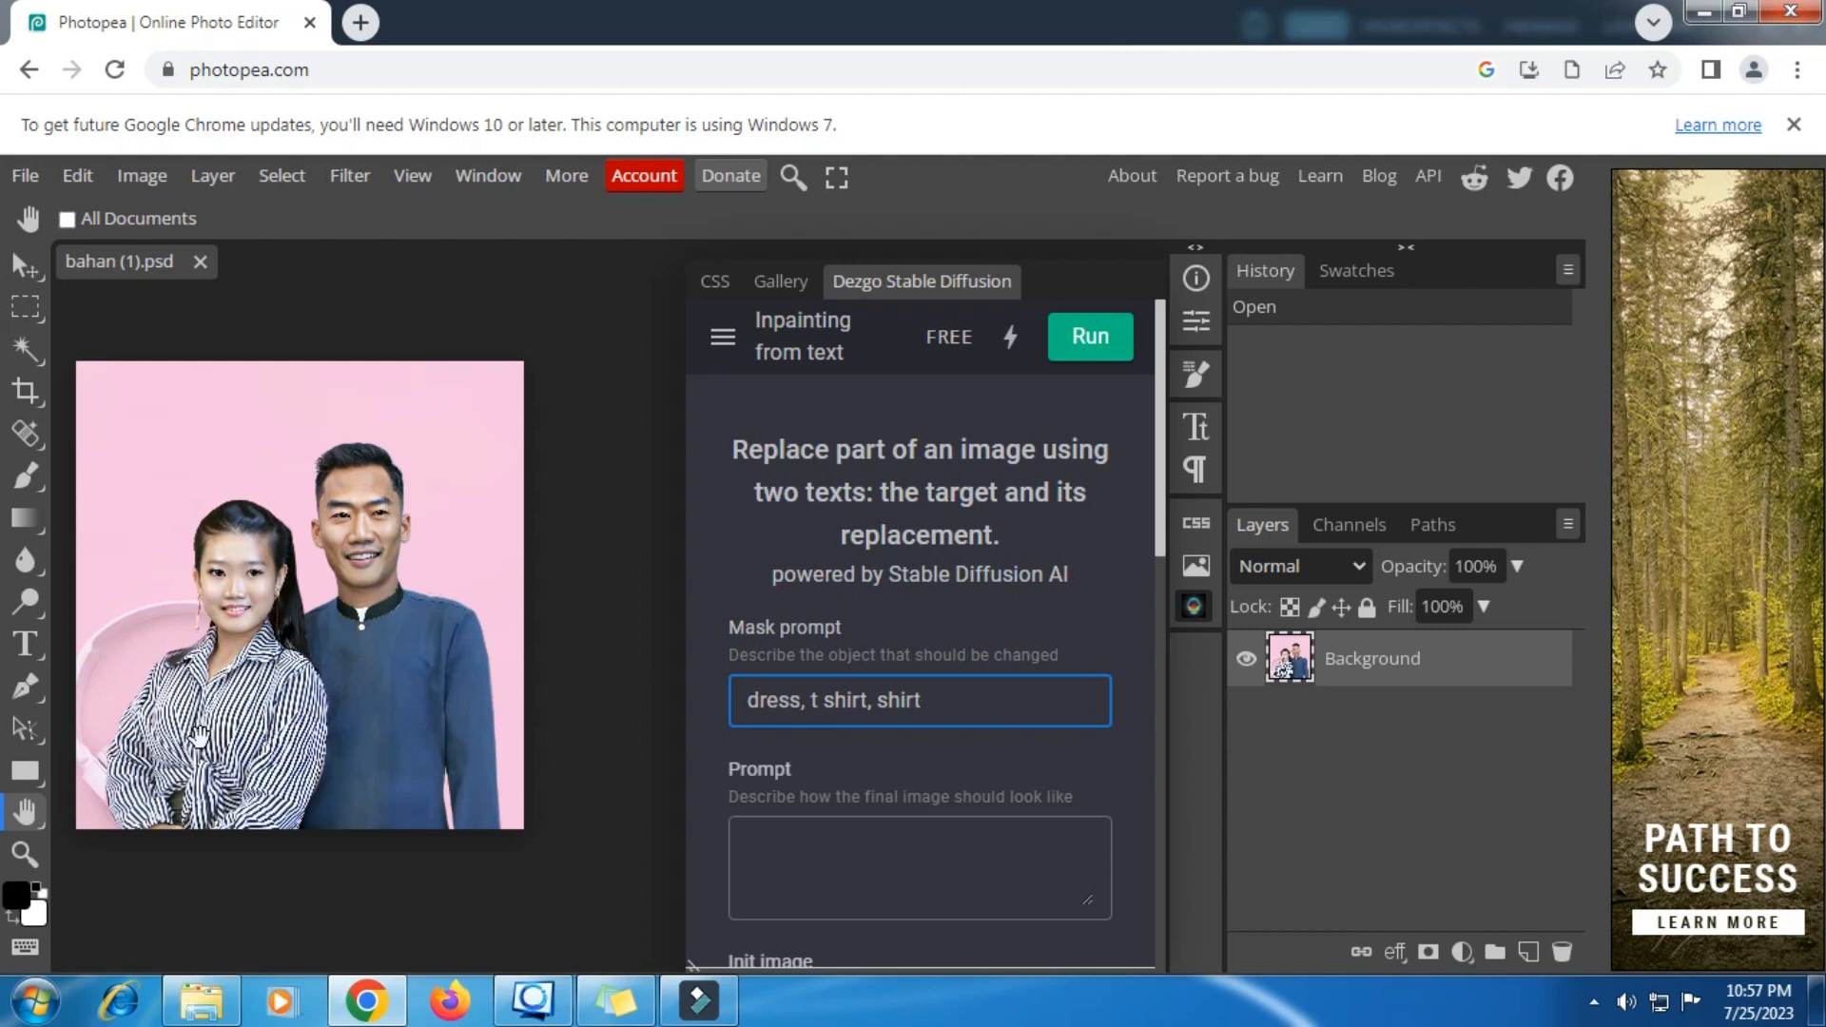
pyautogui.click(617, 1000)
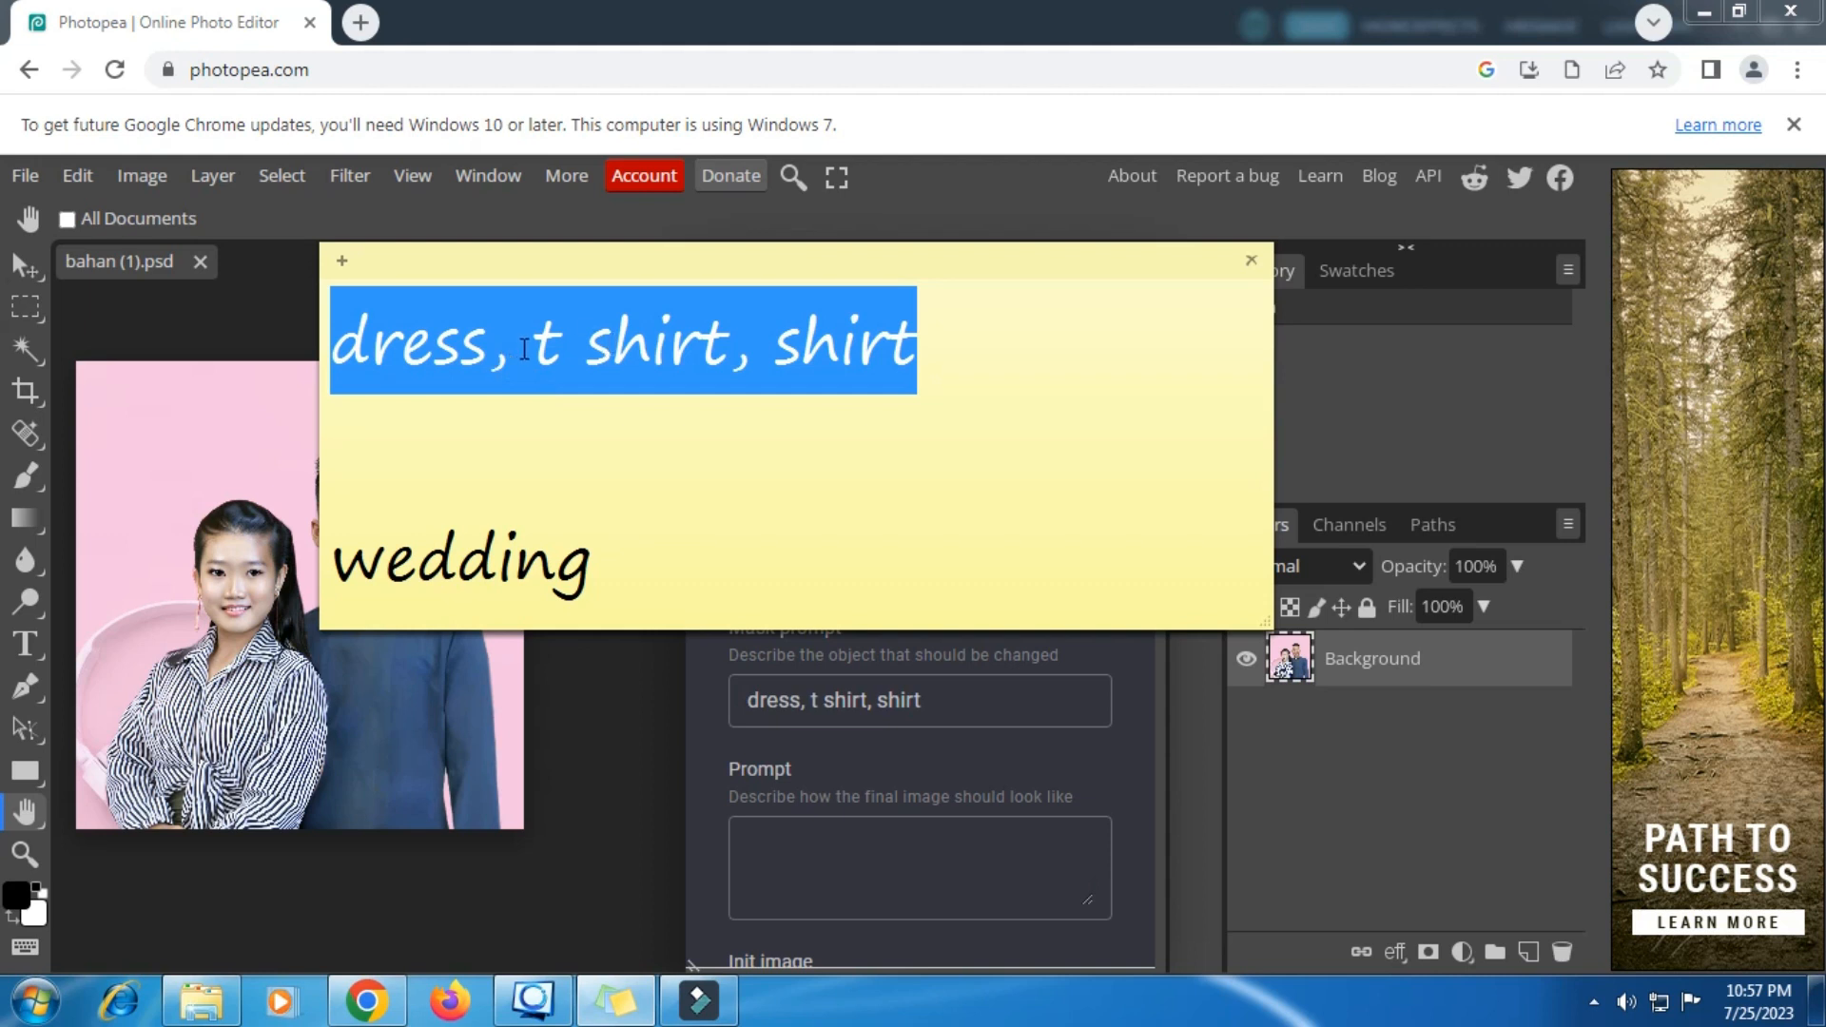
pyautogui.click(711, 758)
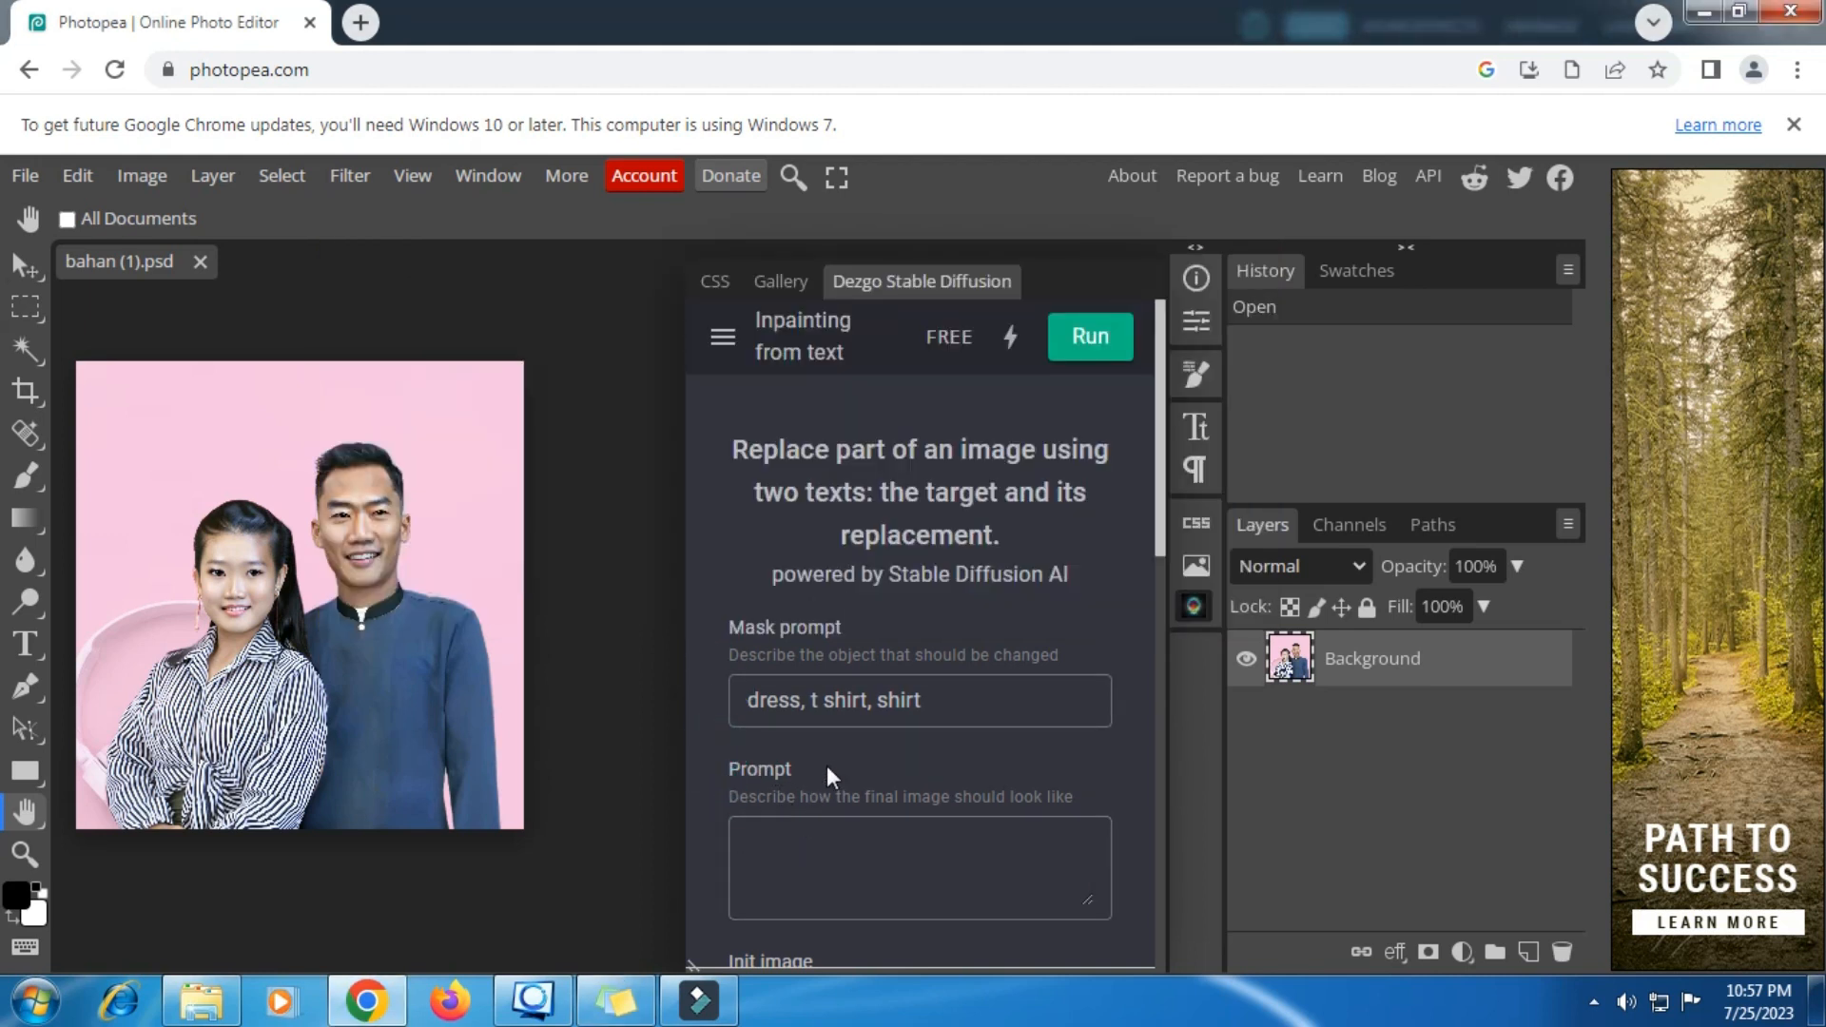
# Set the prompt for the final image to "wedding", copied from the sticky note
pyautogui.scroll(-1, 829, 765)
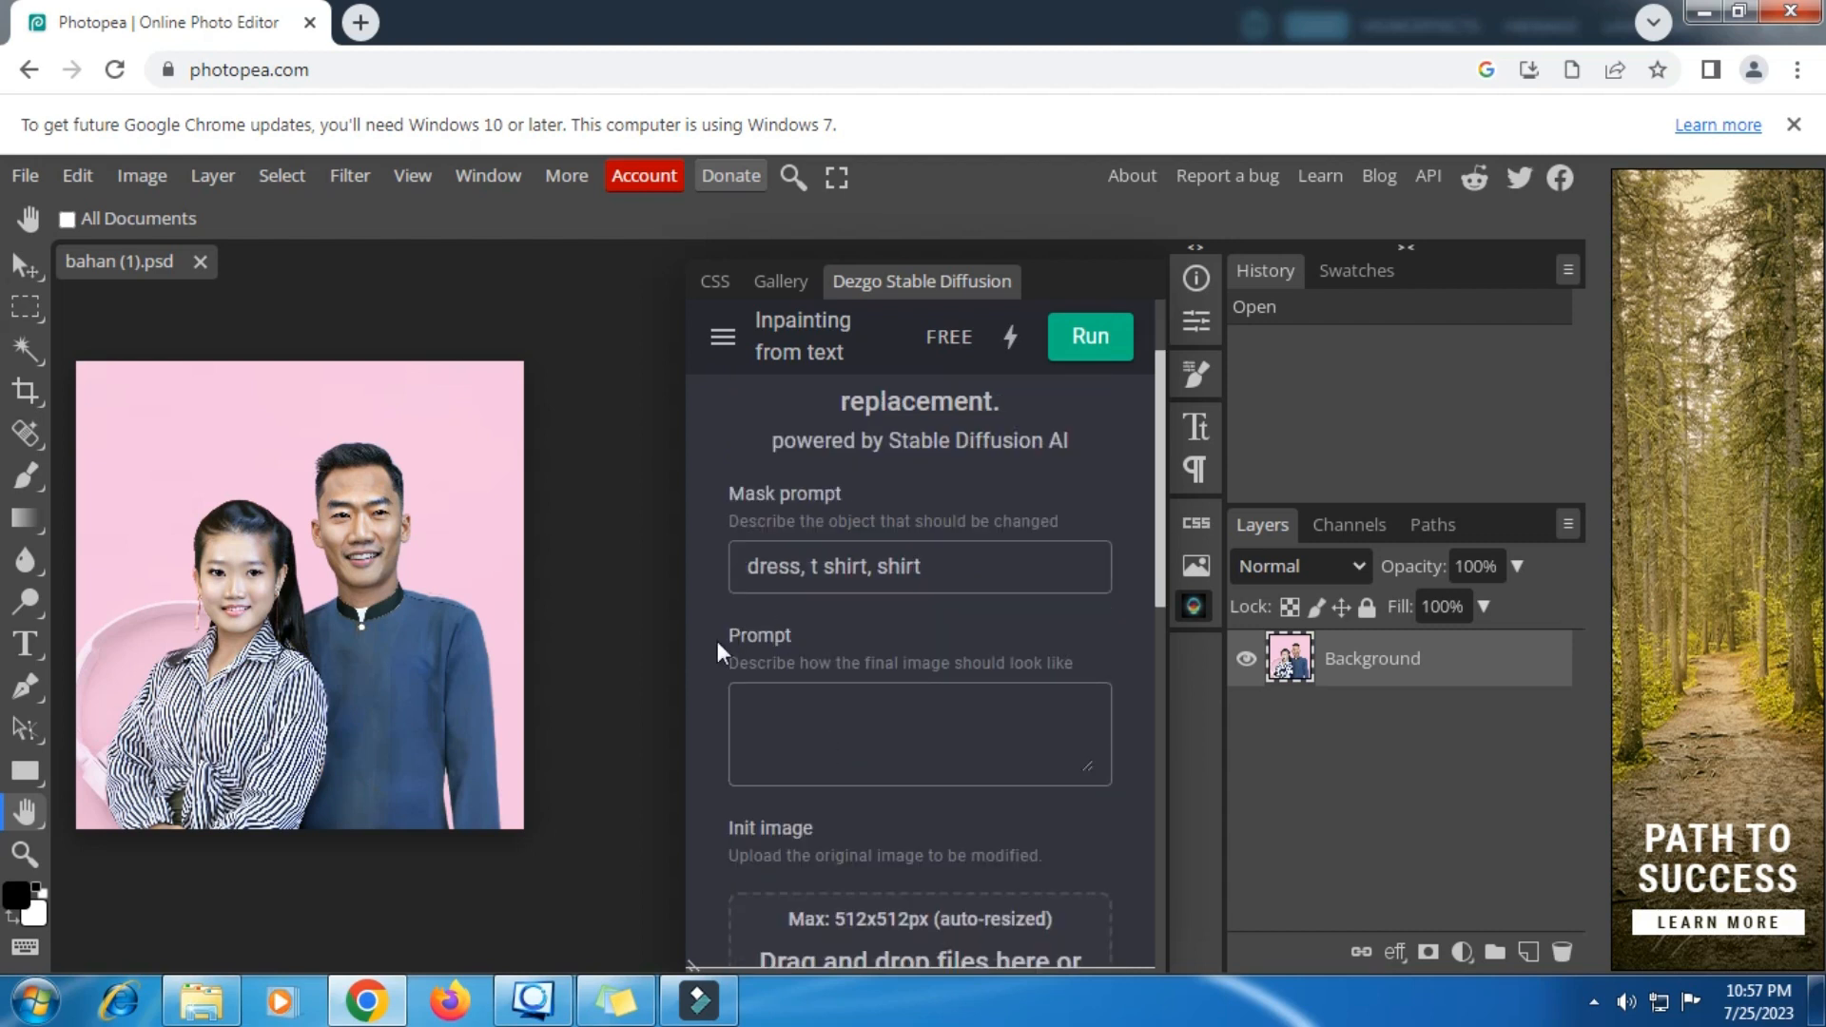
pyautogui.moveTo(720, 635); pyautogui.dragTo(1130, 655)
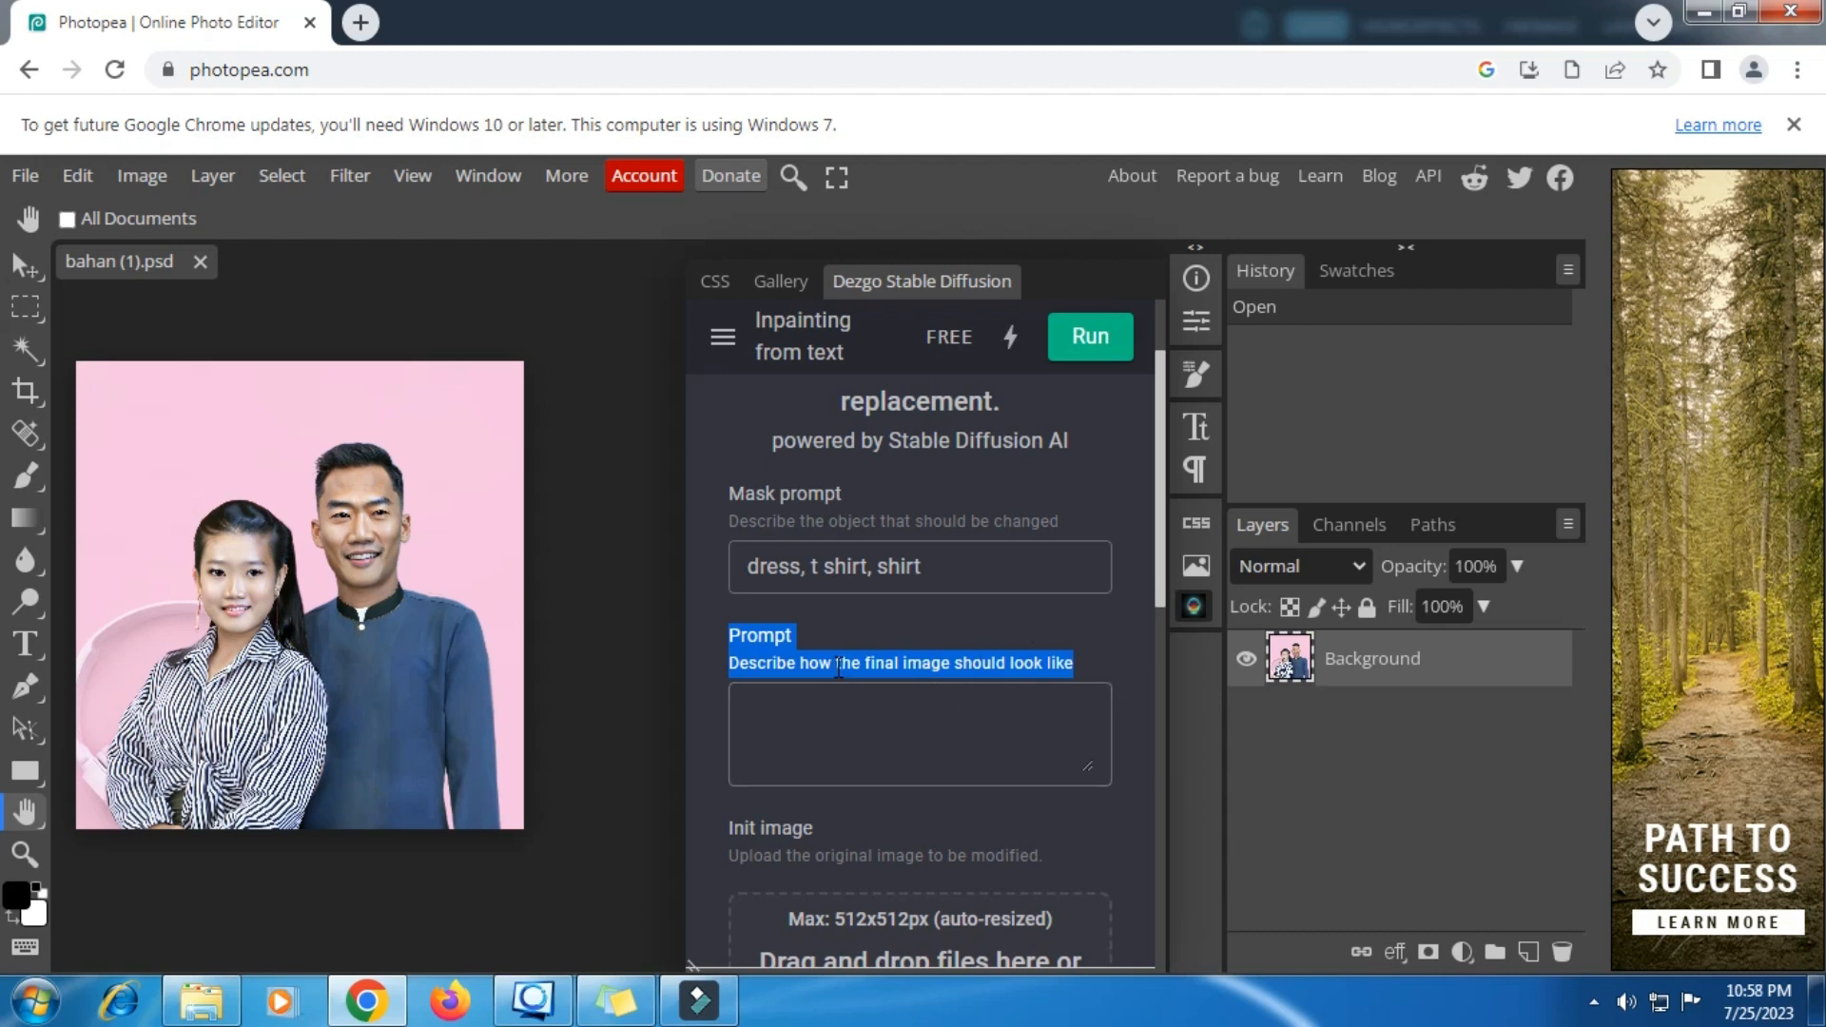
pyautogui.click(636, 1014)
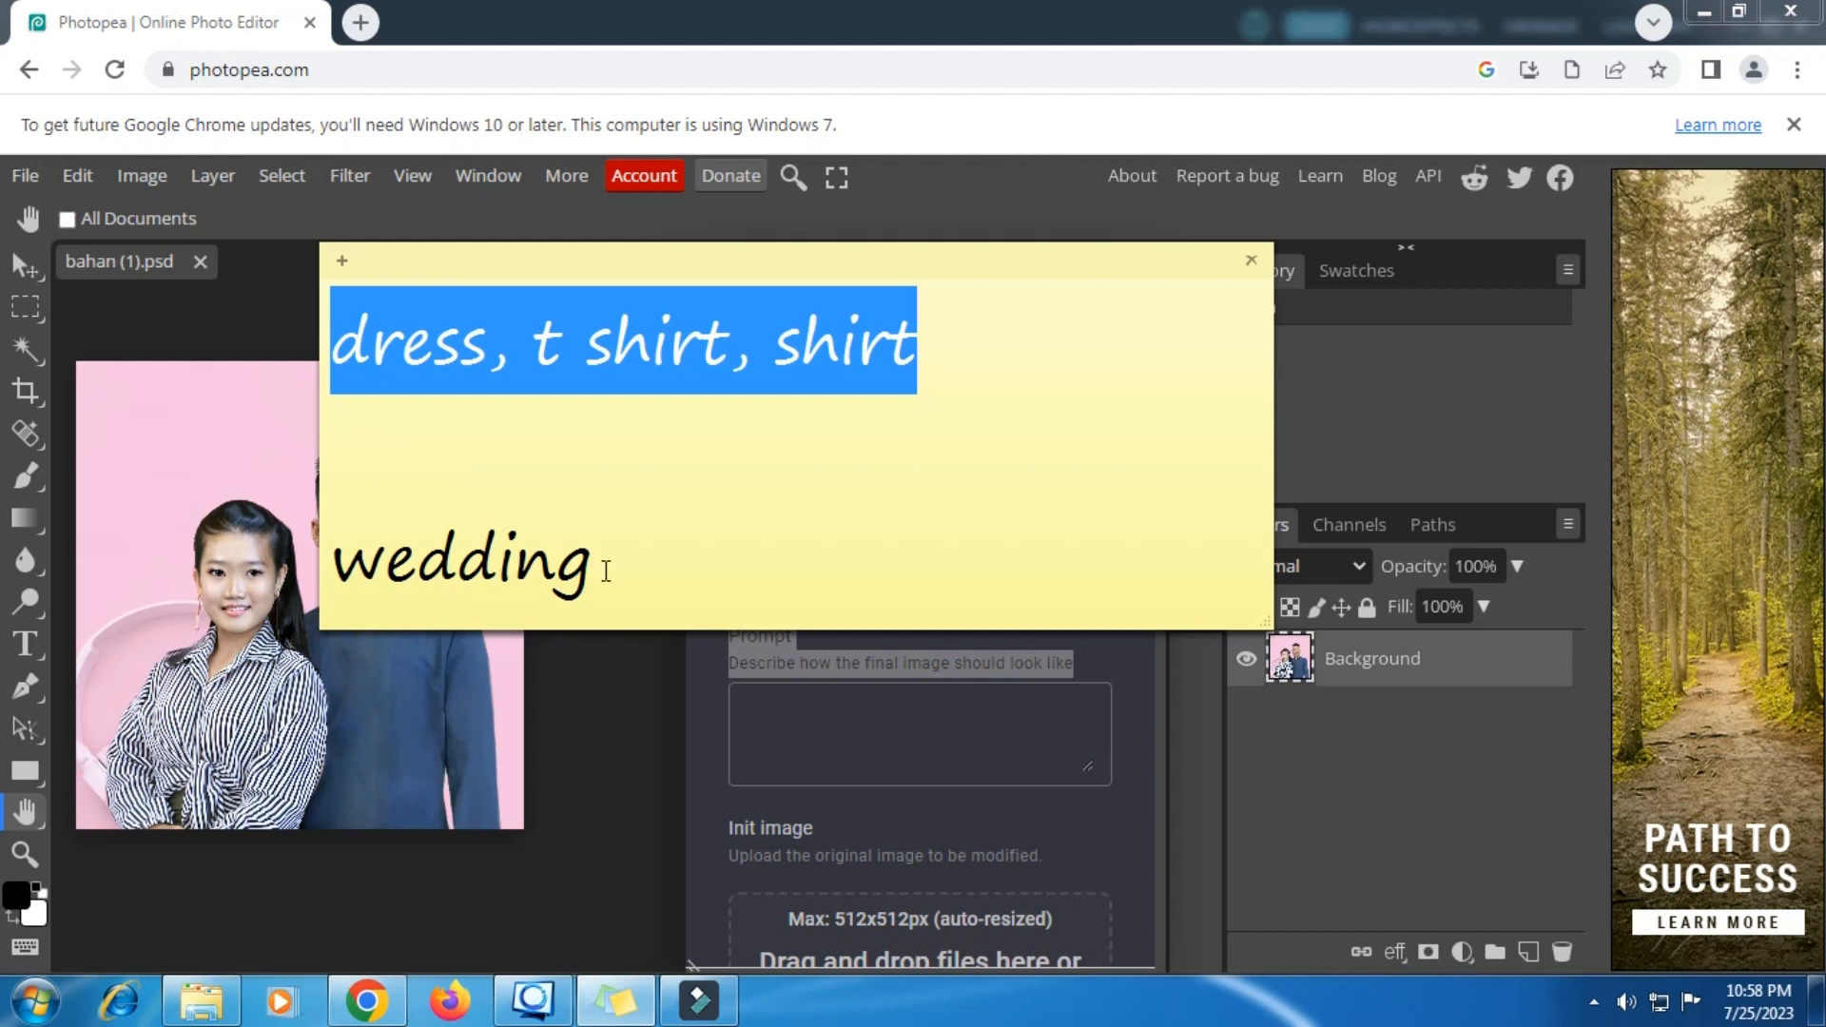
pyautogui.moveTo(600, 570); pyautogui.dragTo(333, 599)
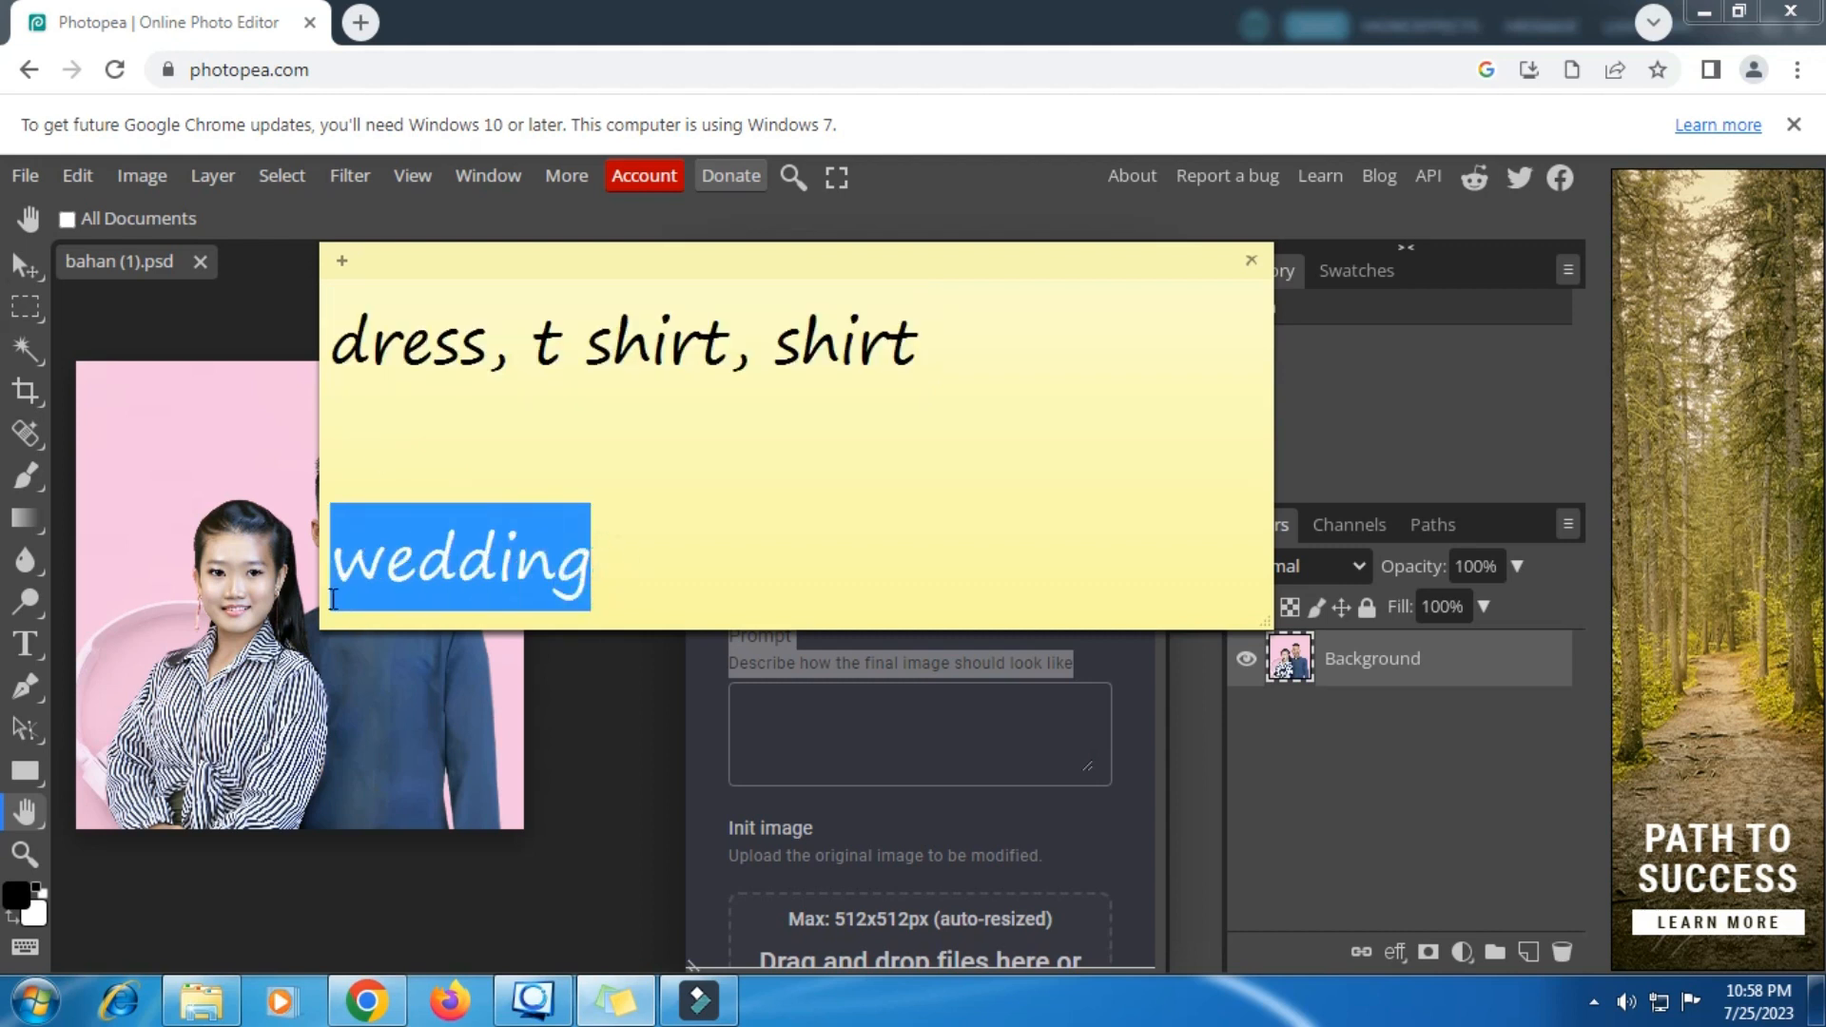
pyautogui.rightClick(455, 574)
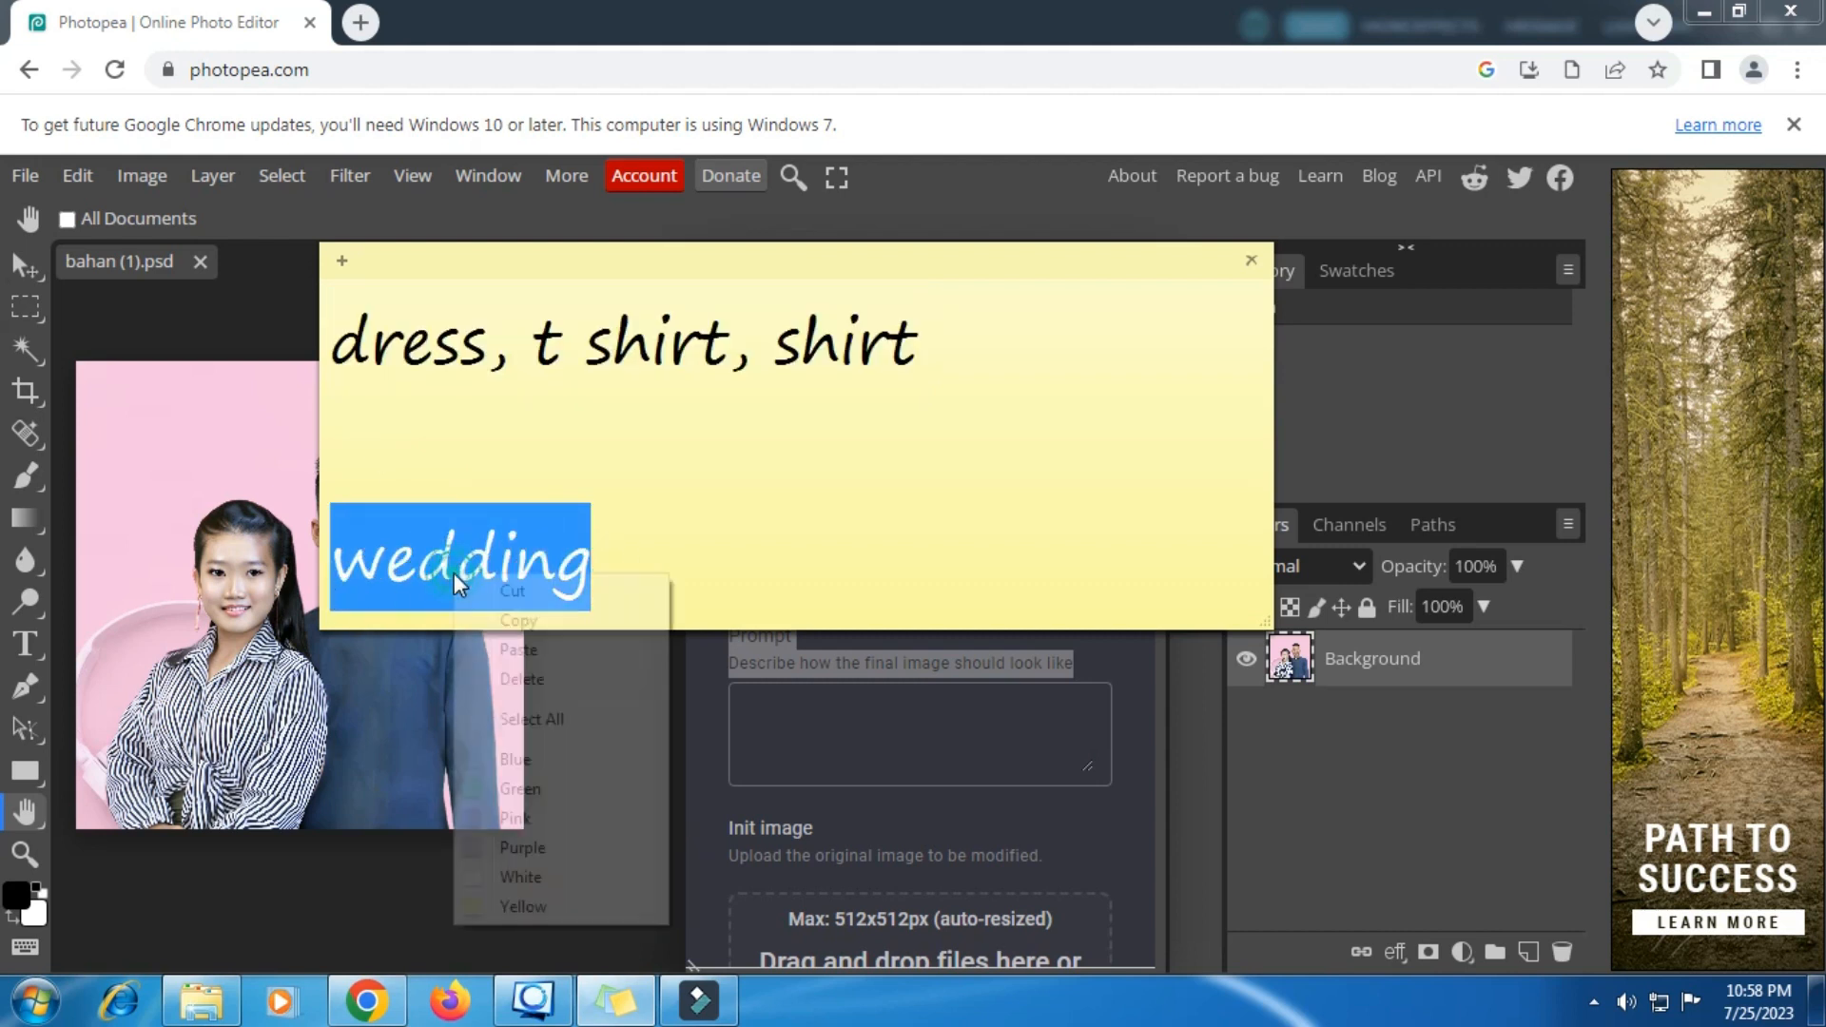
pyautogui.click(519, 620)
pyautogui.click(774, 734)
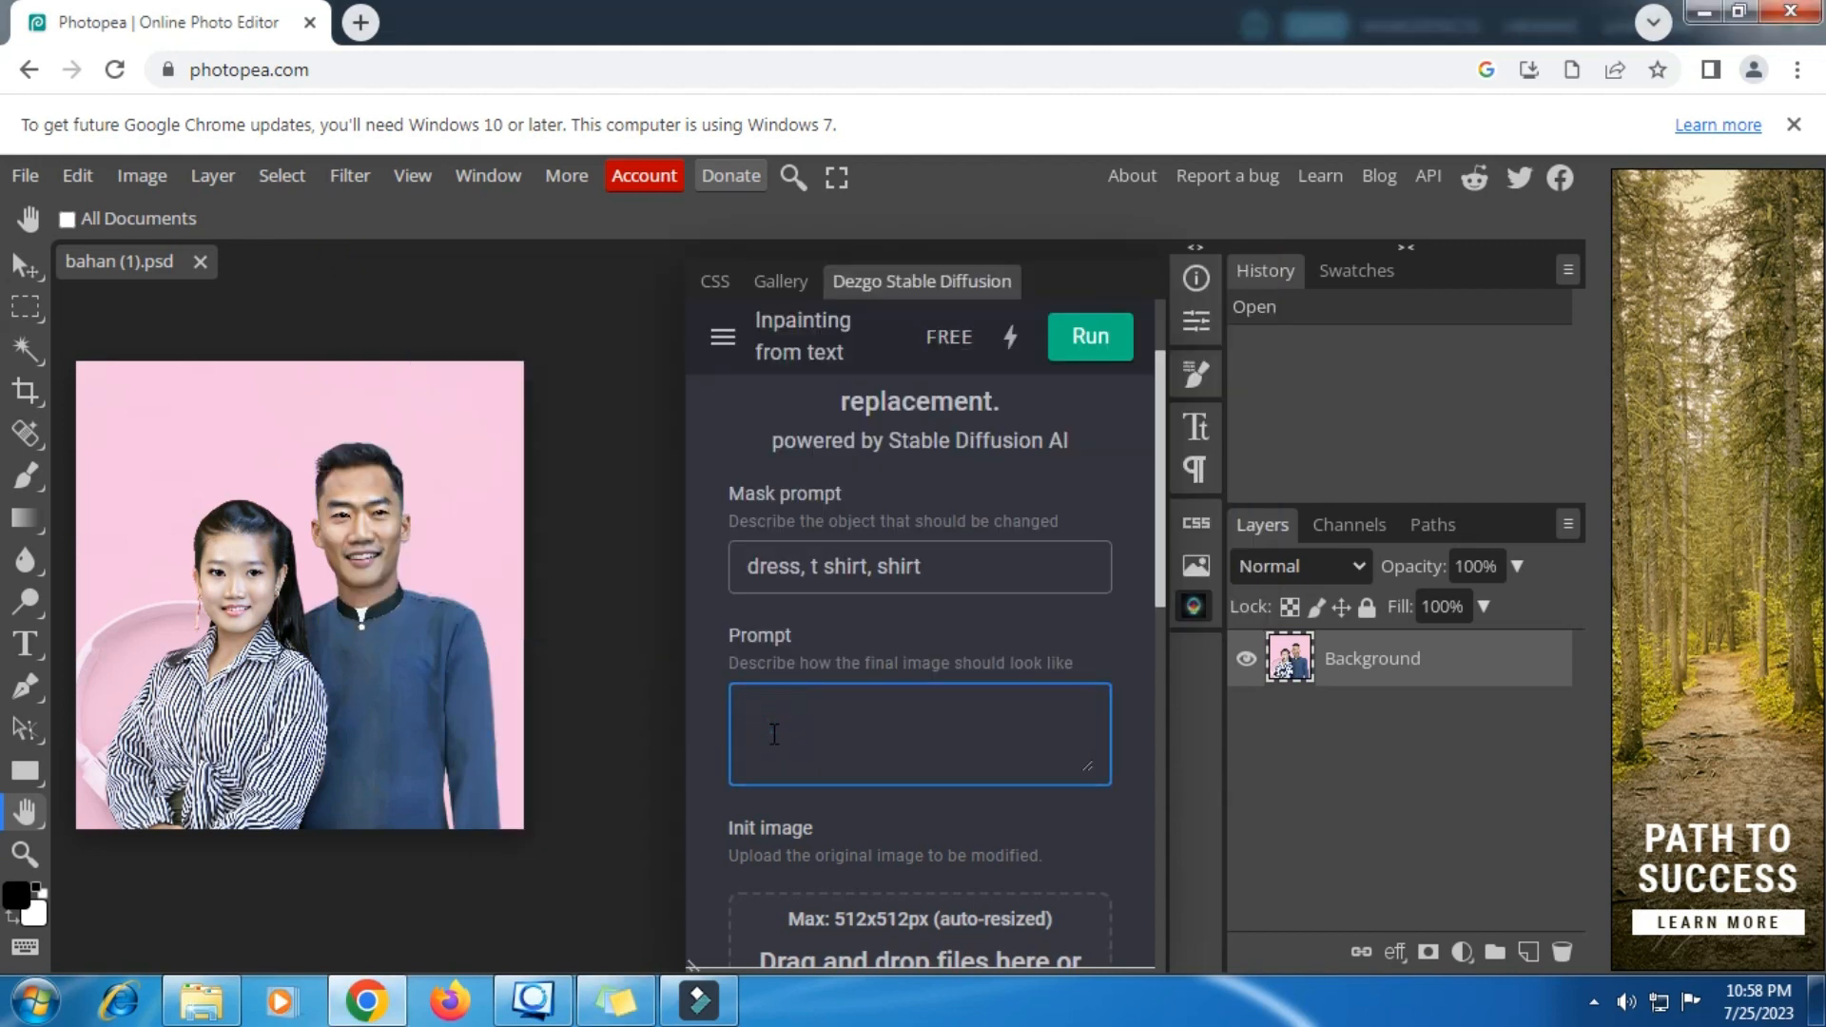
pyautogui.rightClick(774, 734)
pyautogui.click(852, 523)
# Upload bahan (1) from the Pictures library as the init image for the inpainting
pyautogui.scroll(-3, 842, 741)
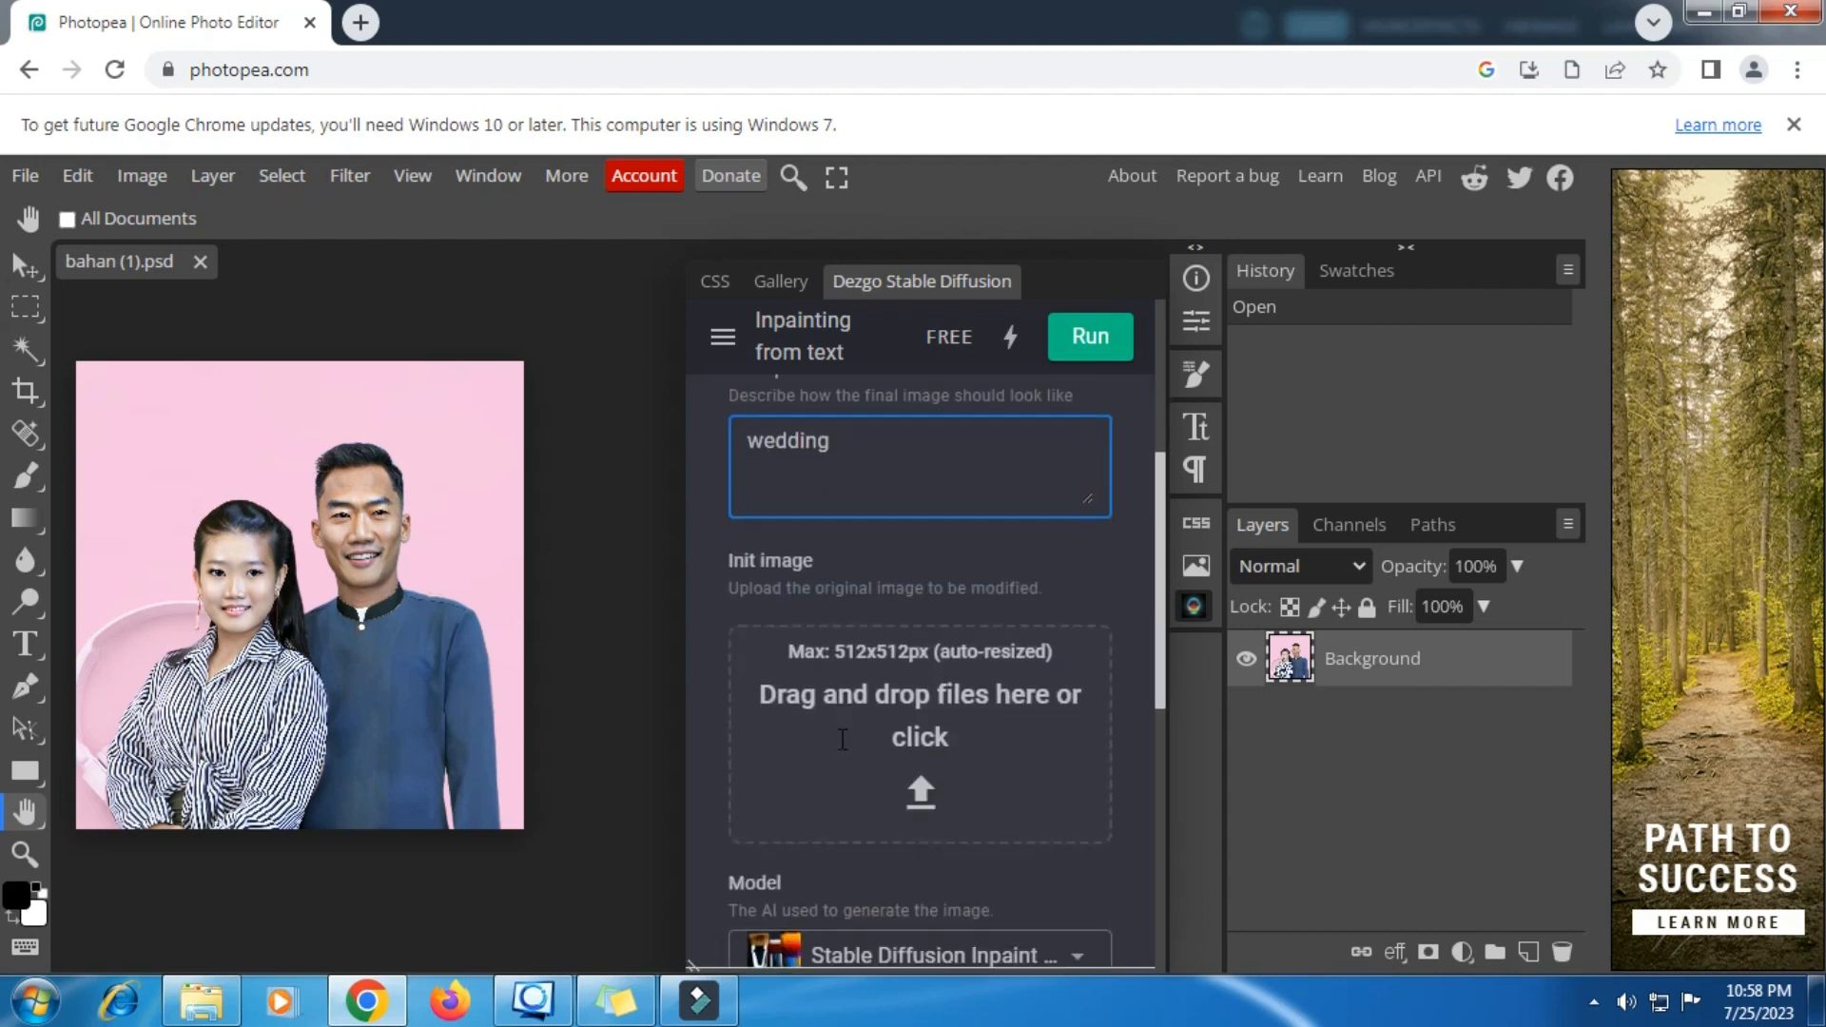
pyautogui.click(932, 804)
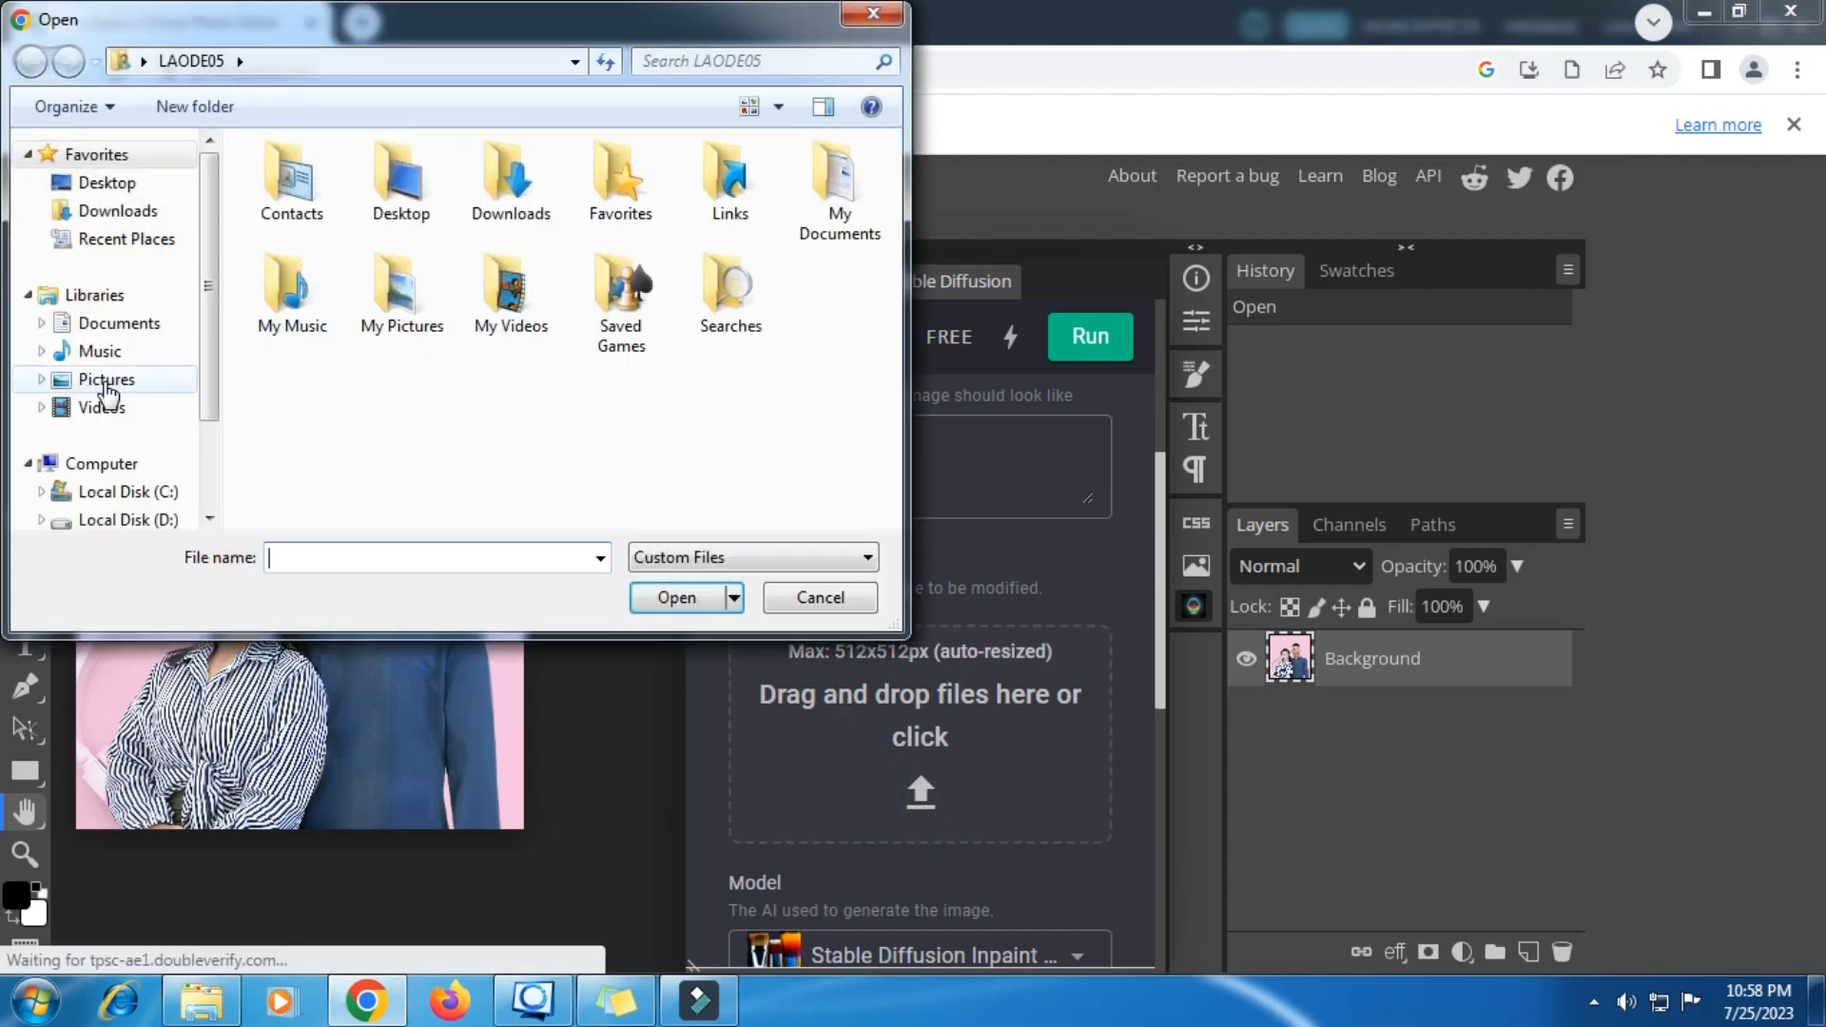
pyautogui.click(103, 380)
pyautogui.click(476, 285)
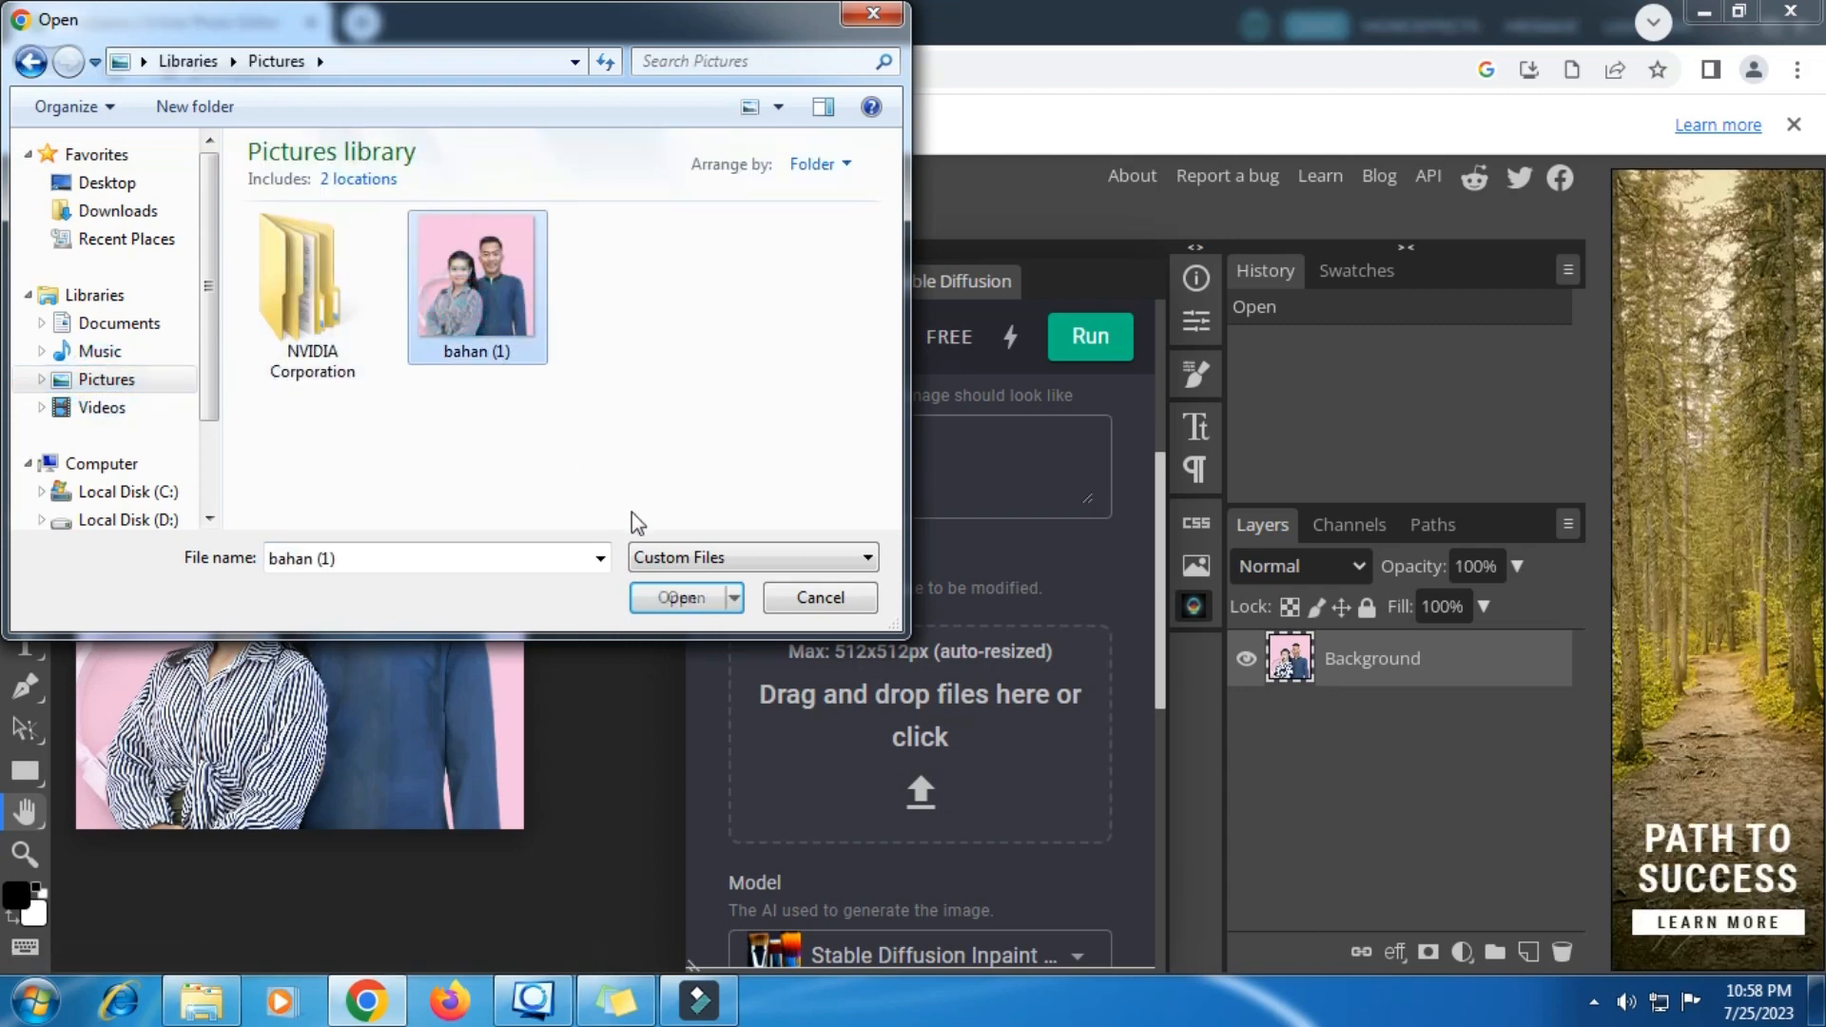
pyautogui.click(677, 598)
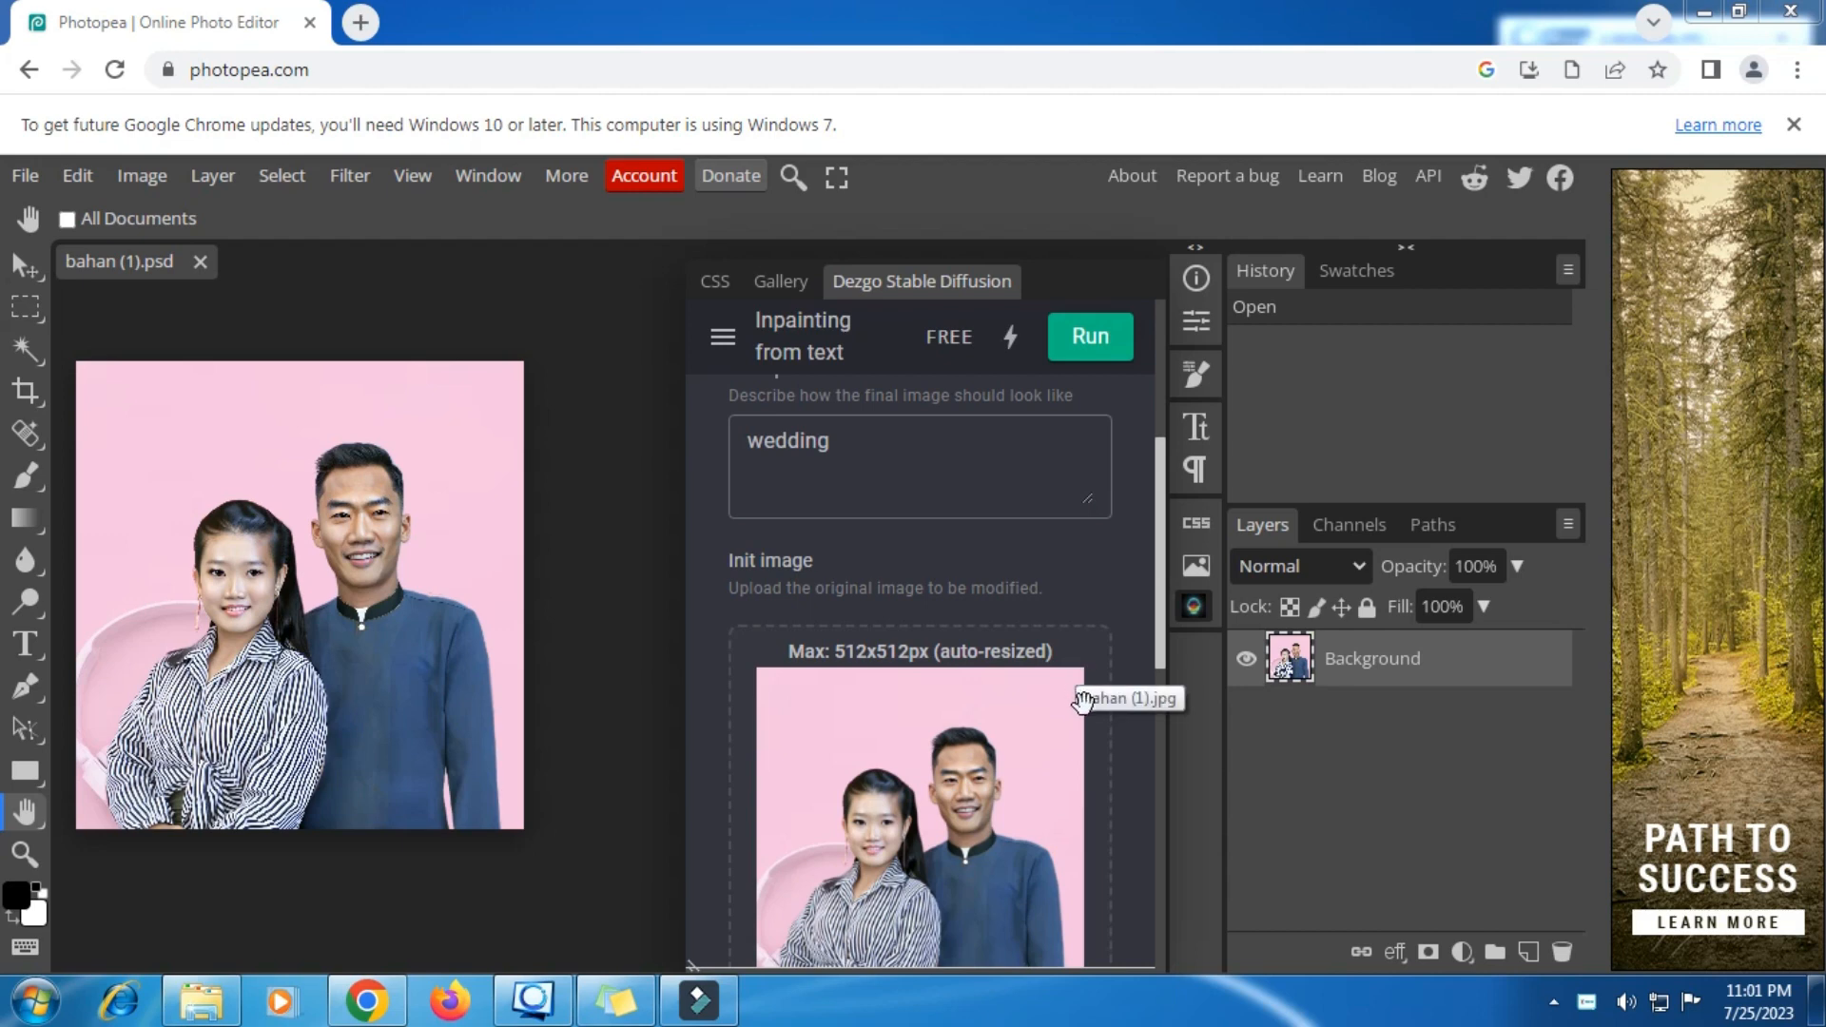
# Check the uploaded init image and examine which Stable Diffusion inpainting models are available
pyautogui.scroll(-3, 1080, 713)
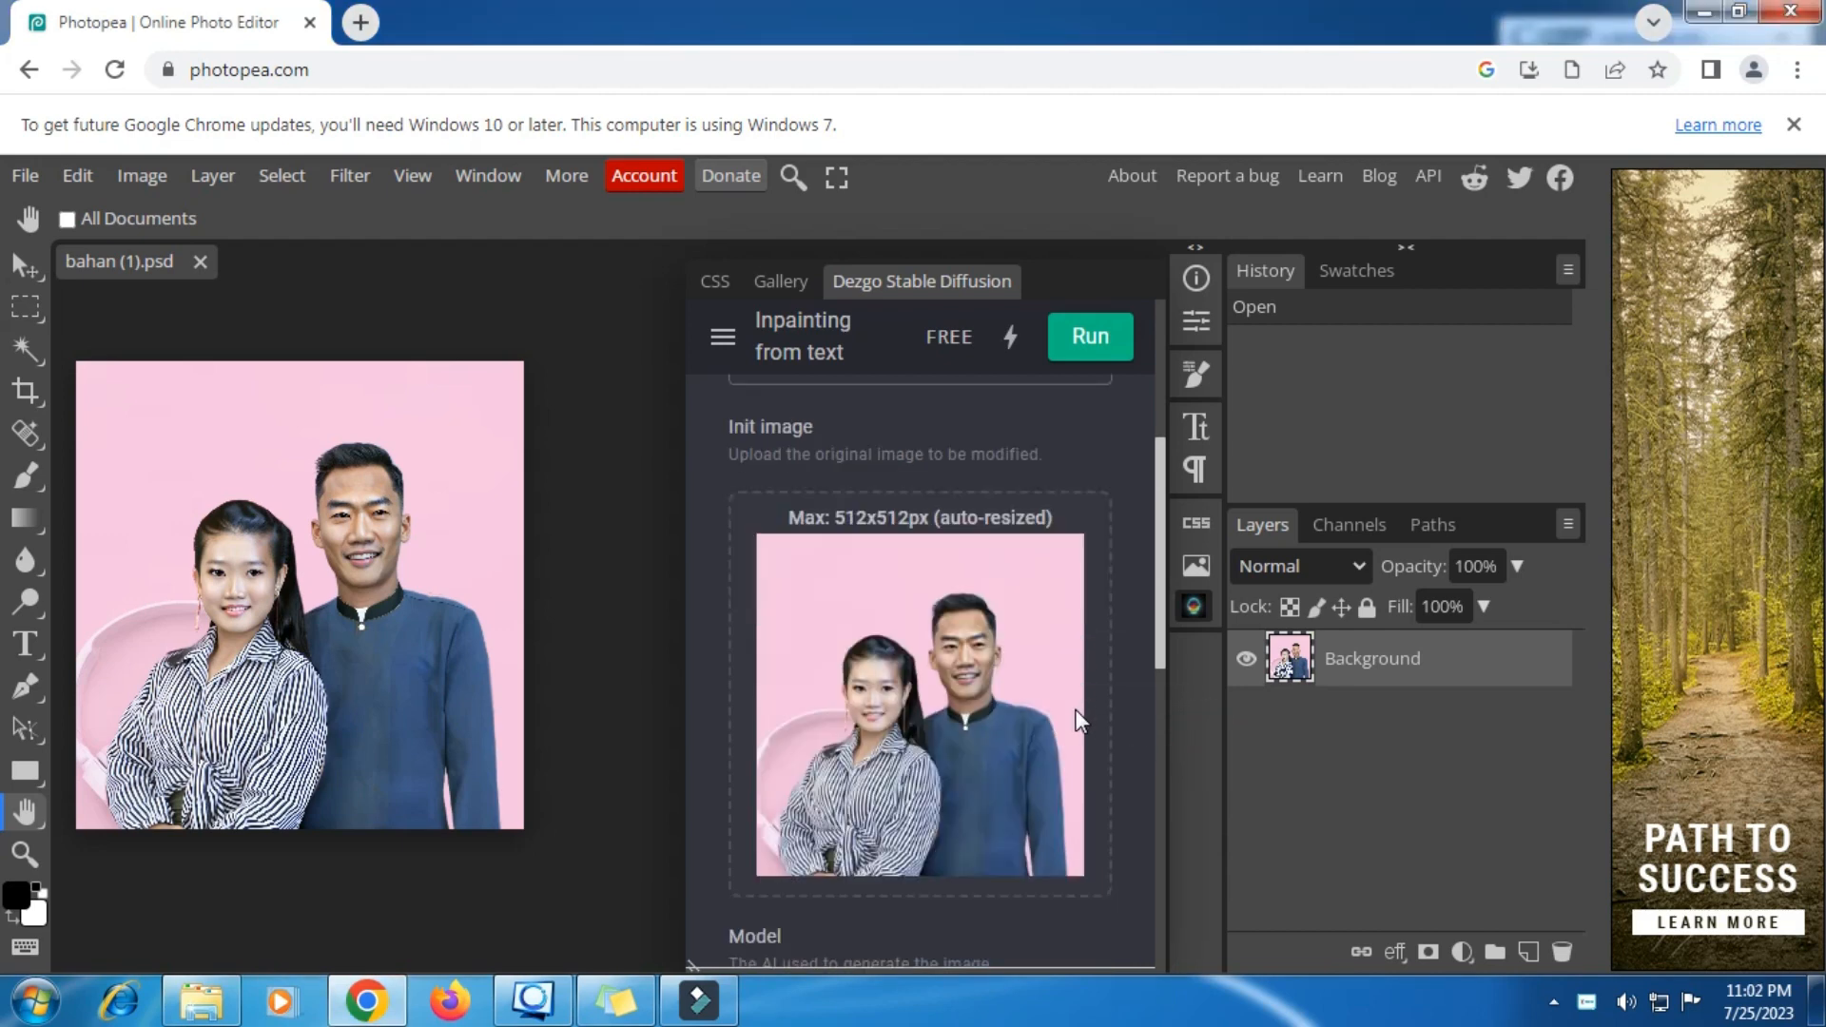
pyautogui.scroll(1, 1044, 625)
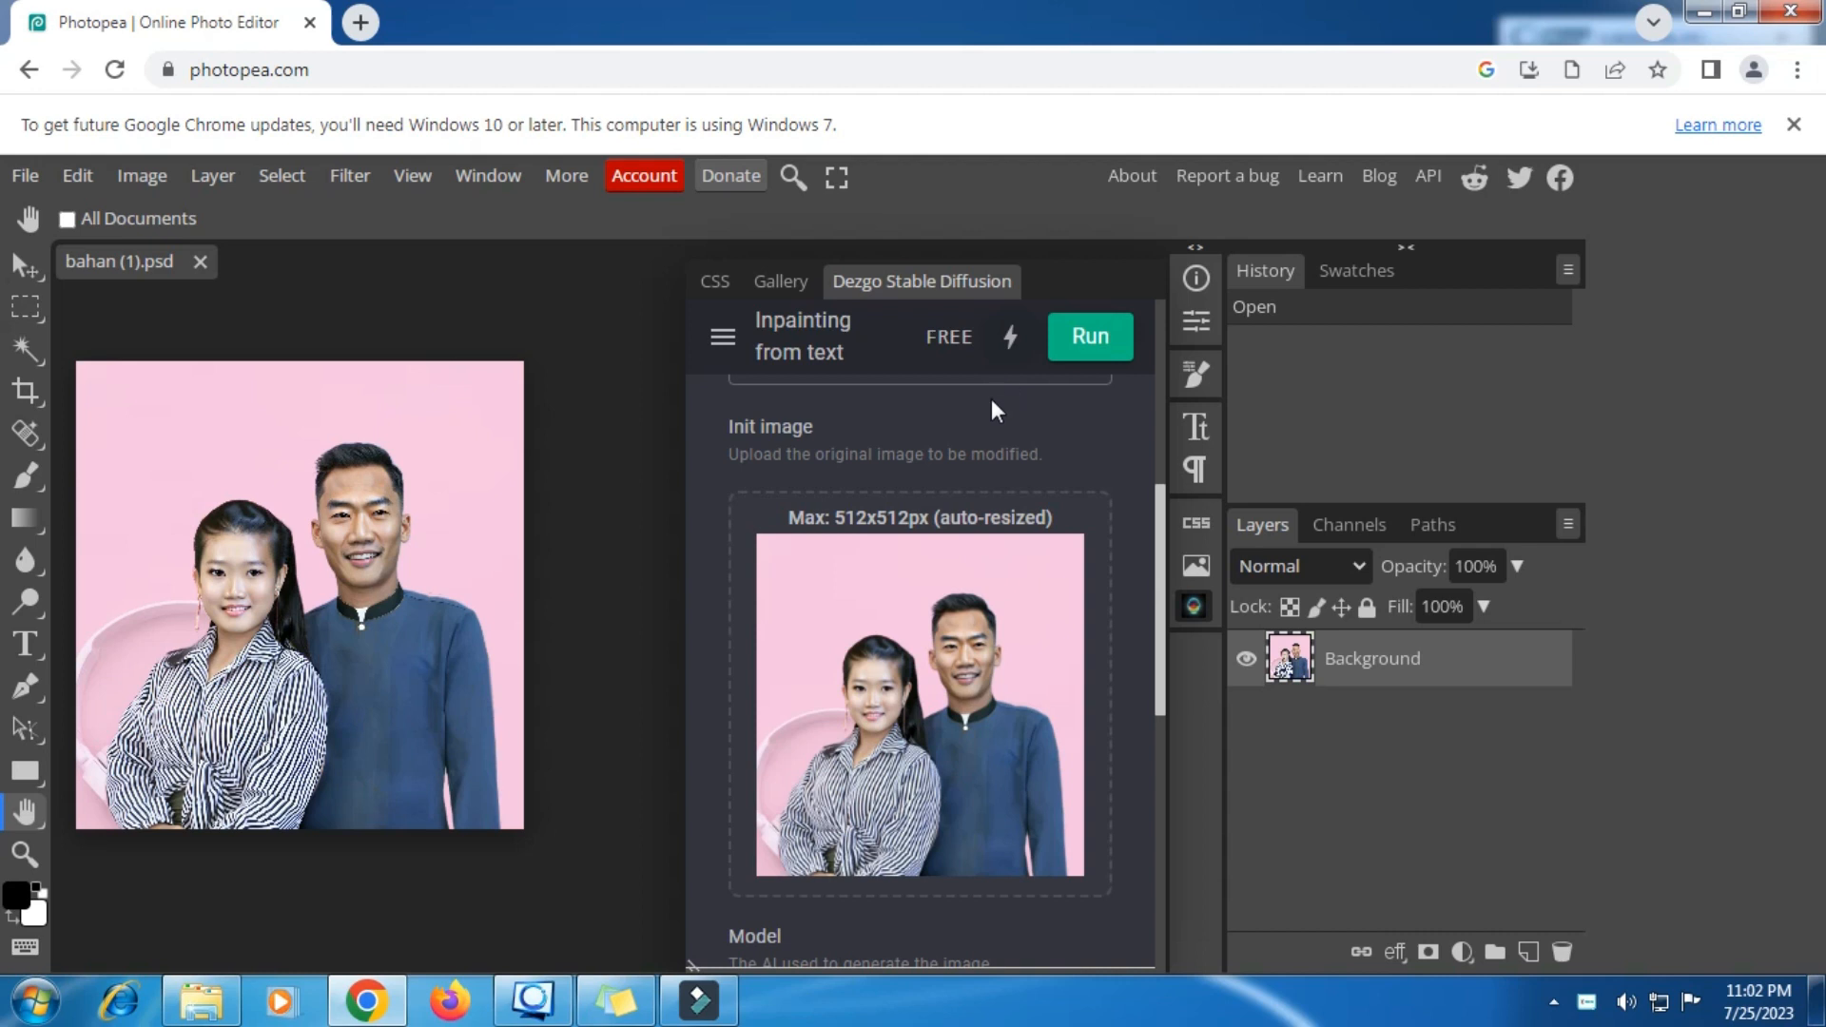
pyautogui.click(1012, 338)
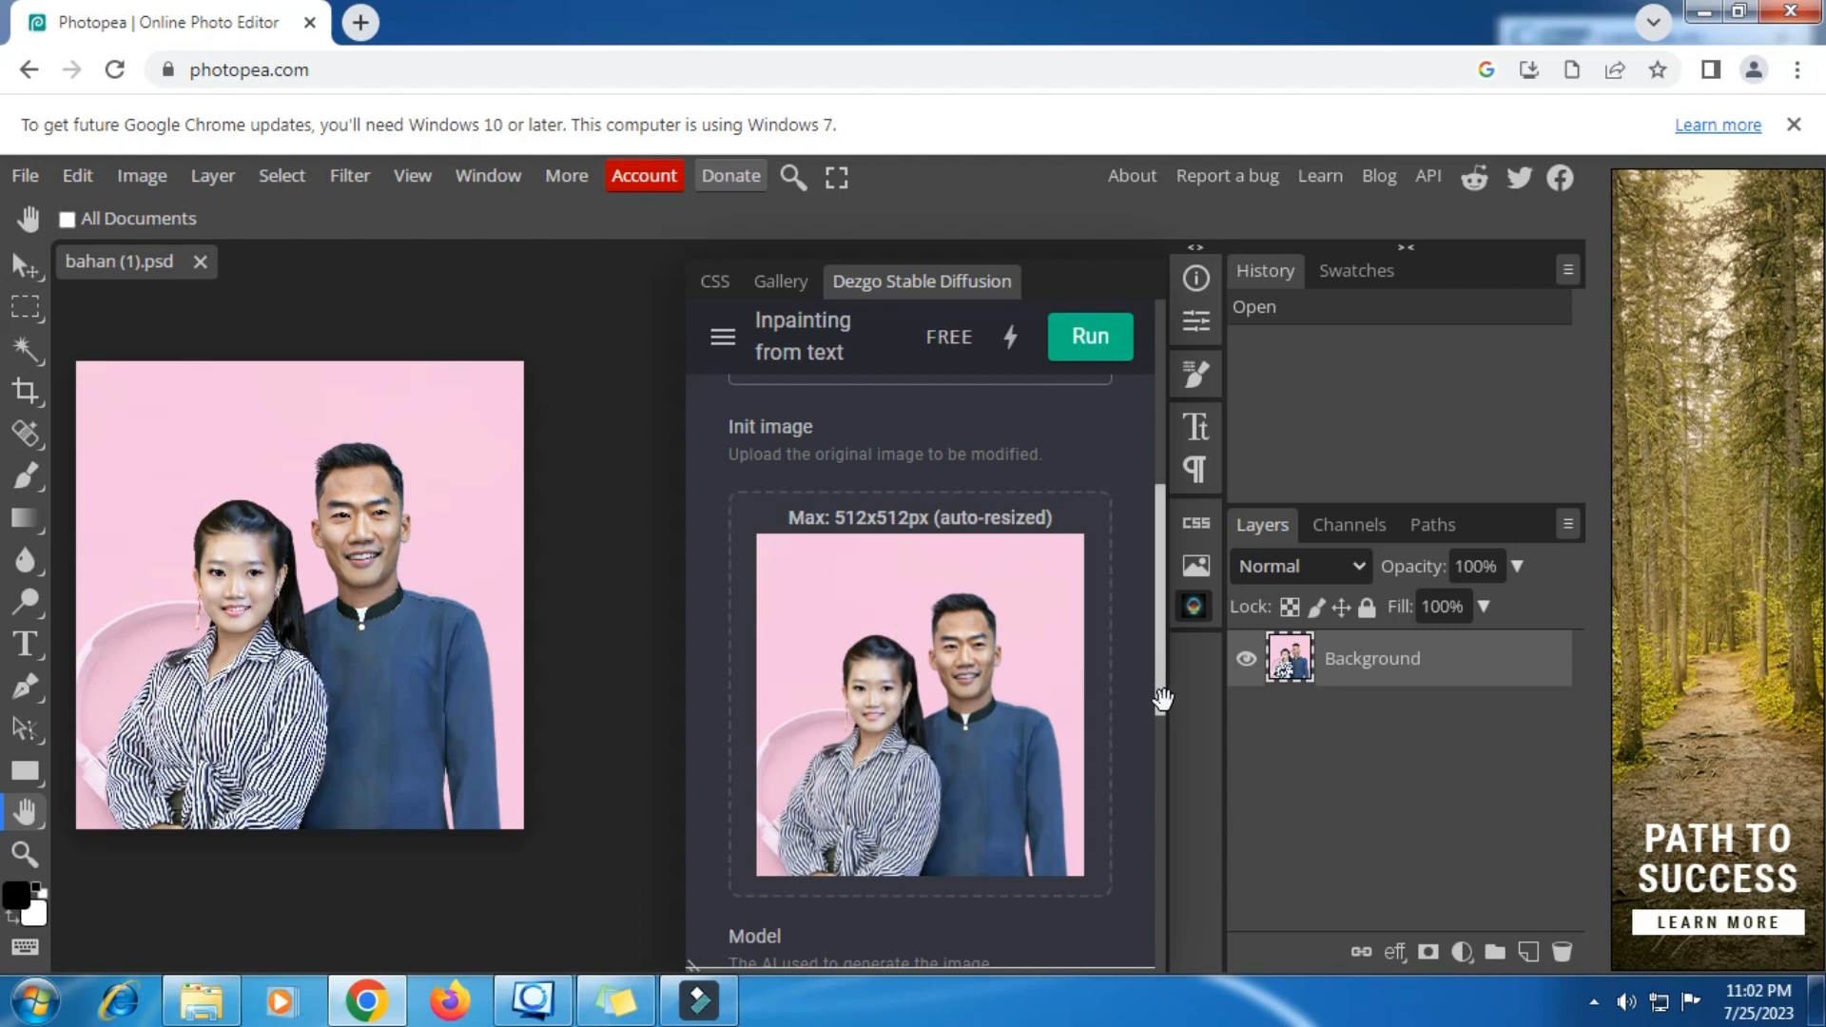
pyautogui.scroll(-3, 1070, 751)
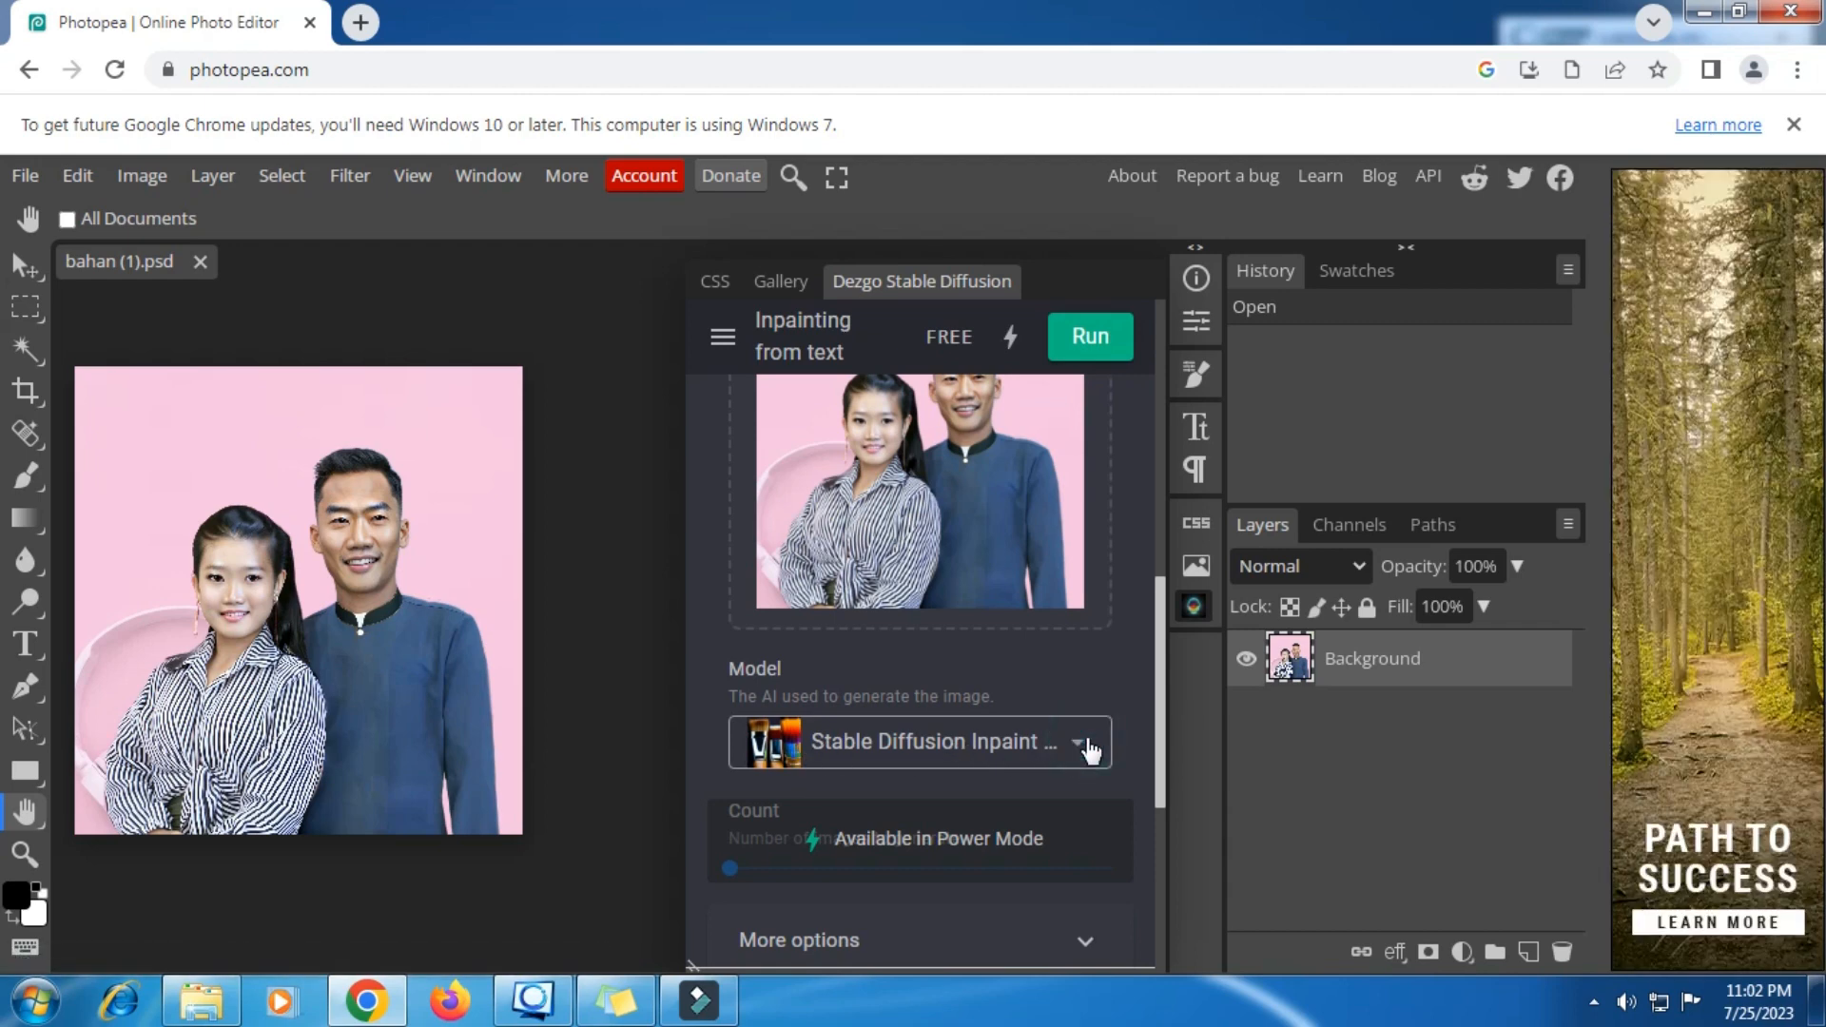
pyautogui.click(1090, 756)
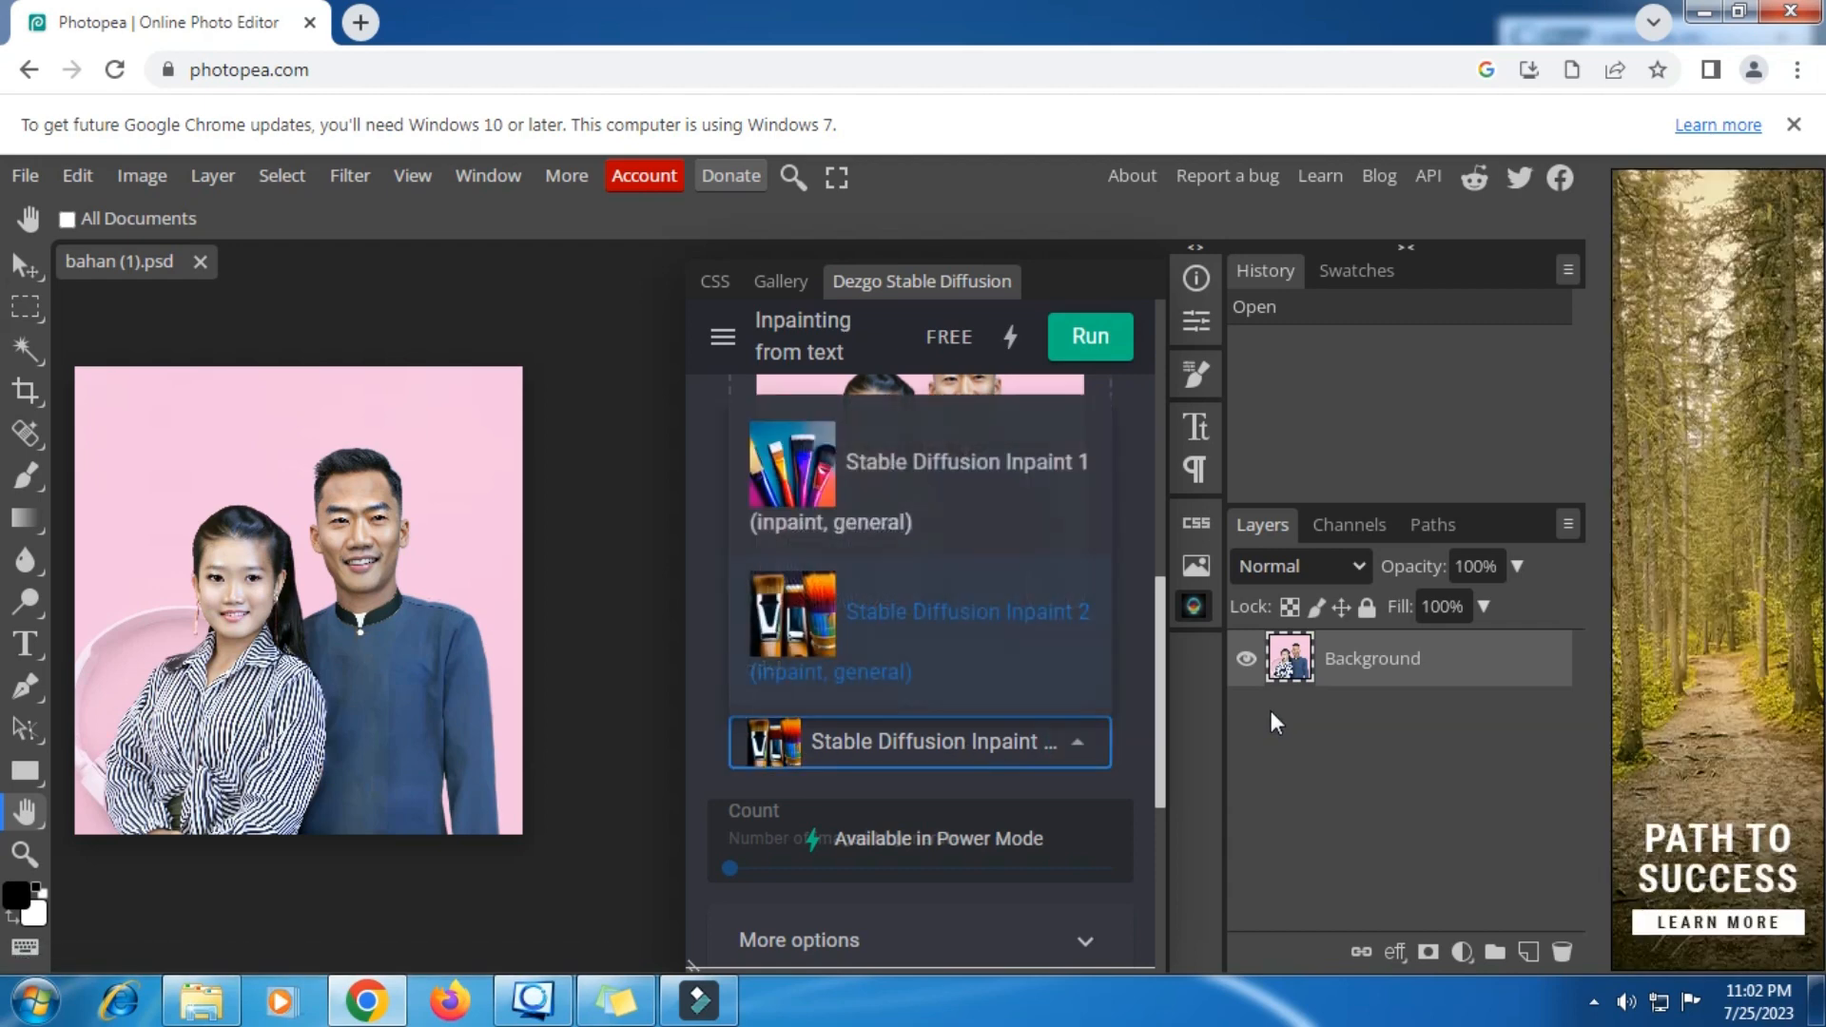
pyautogui.click(1059, 740)
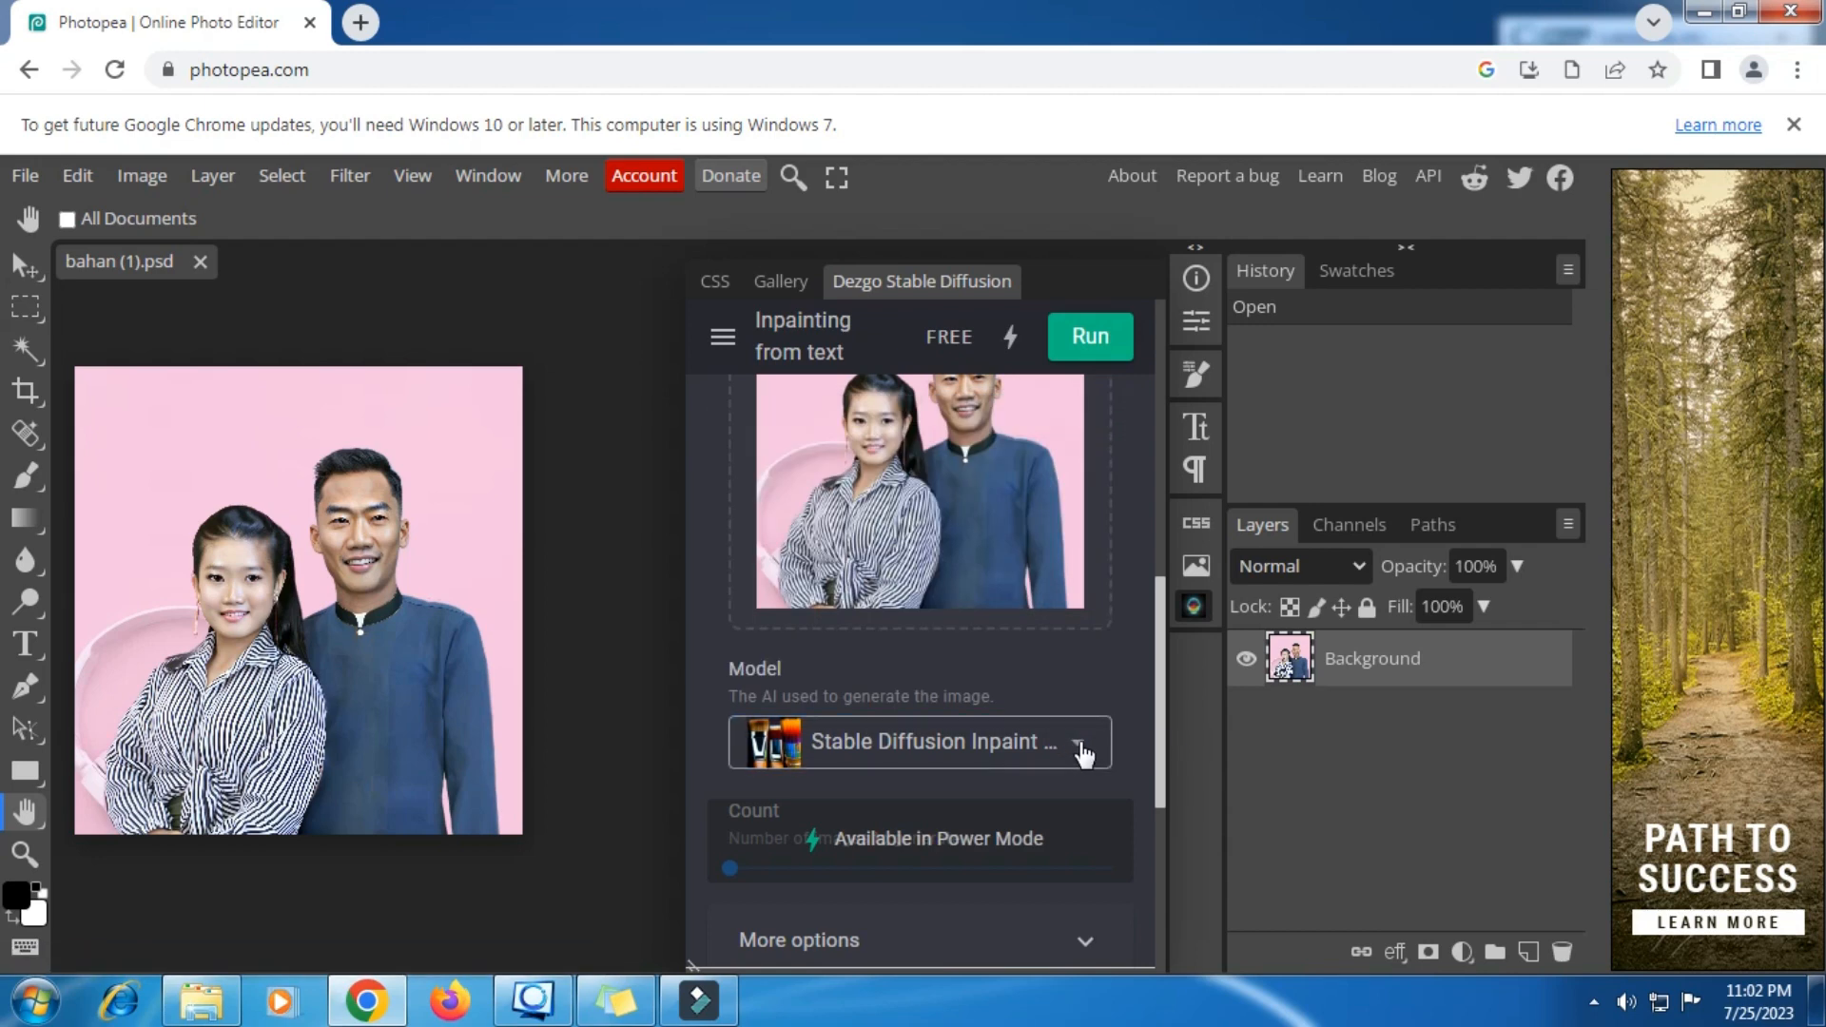
pyautogui.click(1080, 742)
pyautogui.scroll(-2, 938, 513)
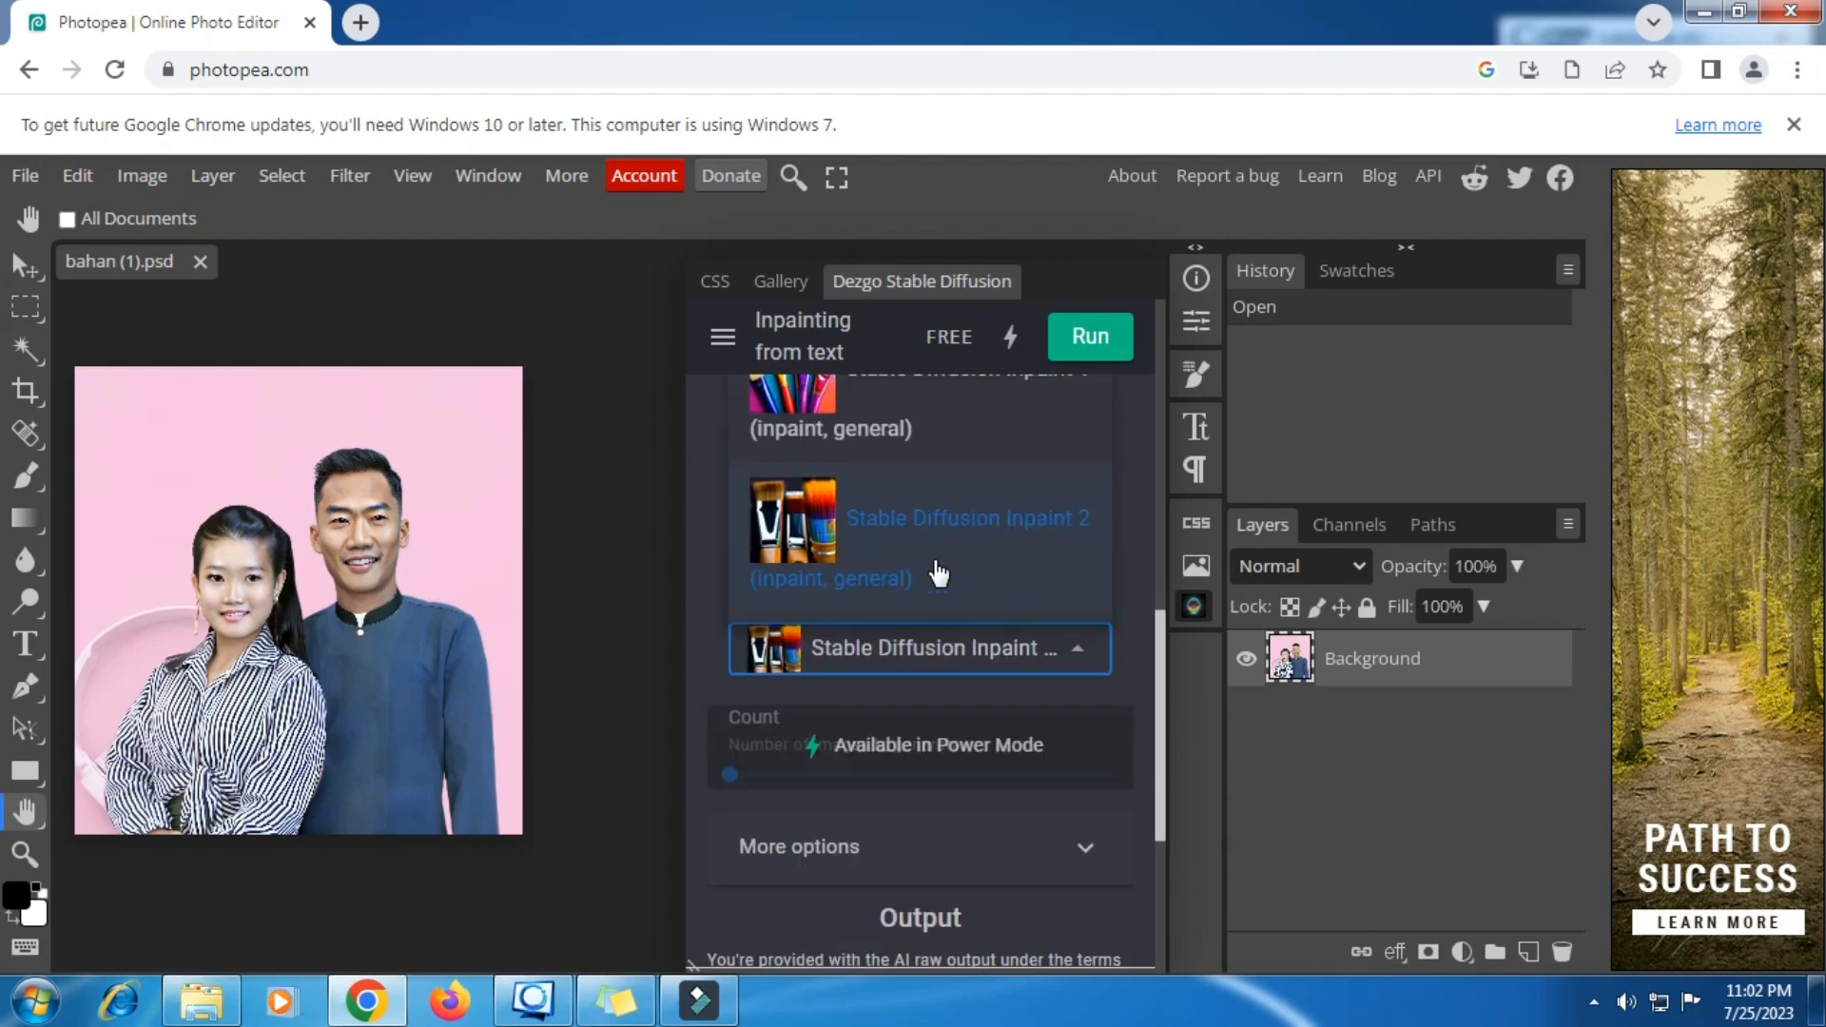
pyautogui.scroll(2, 944, 530)
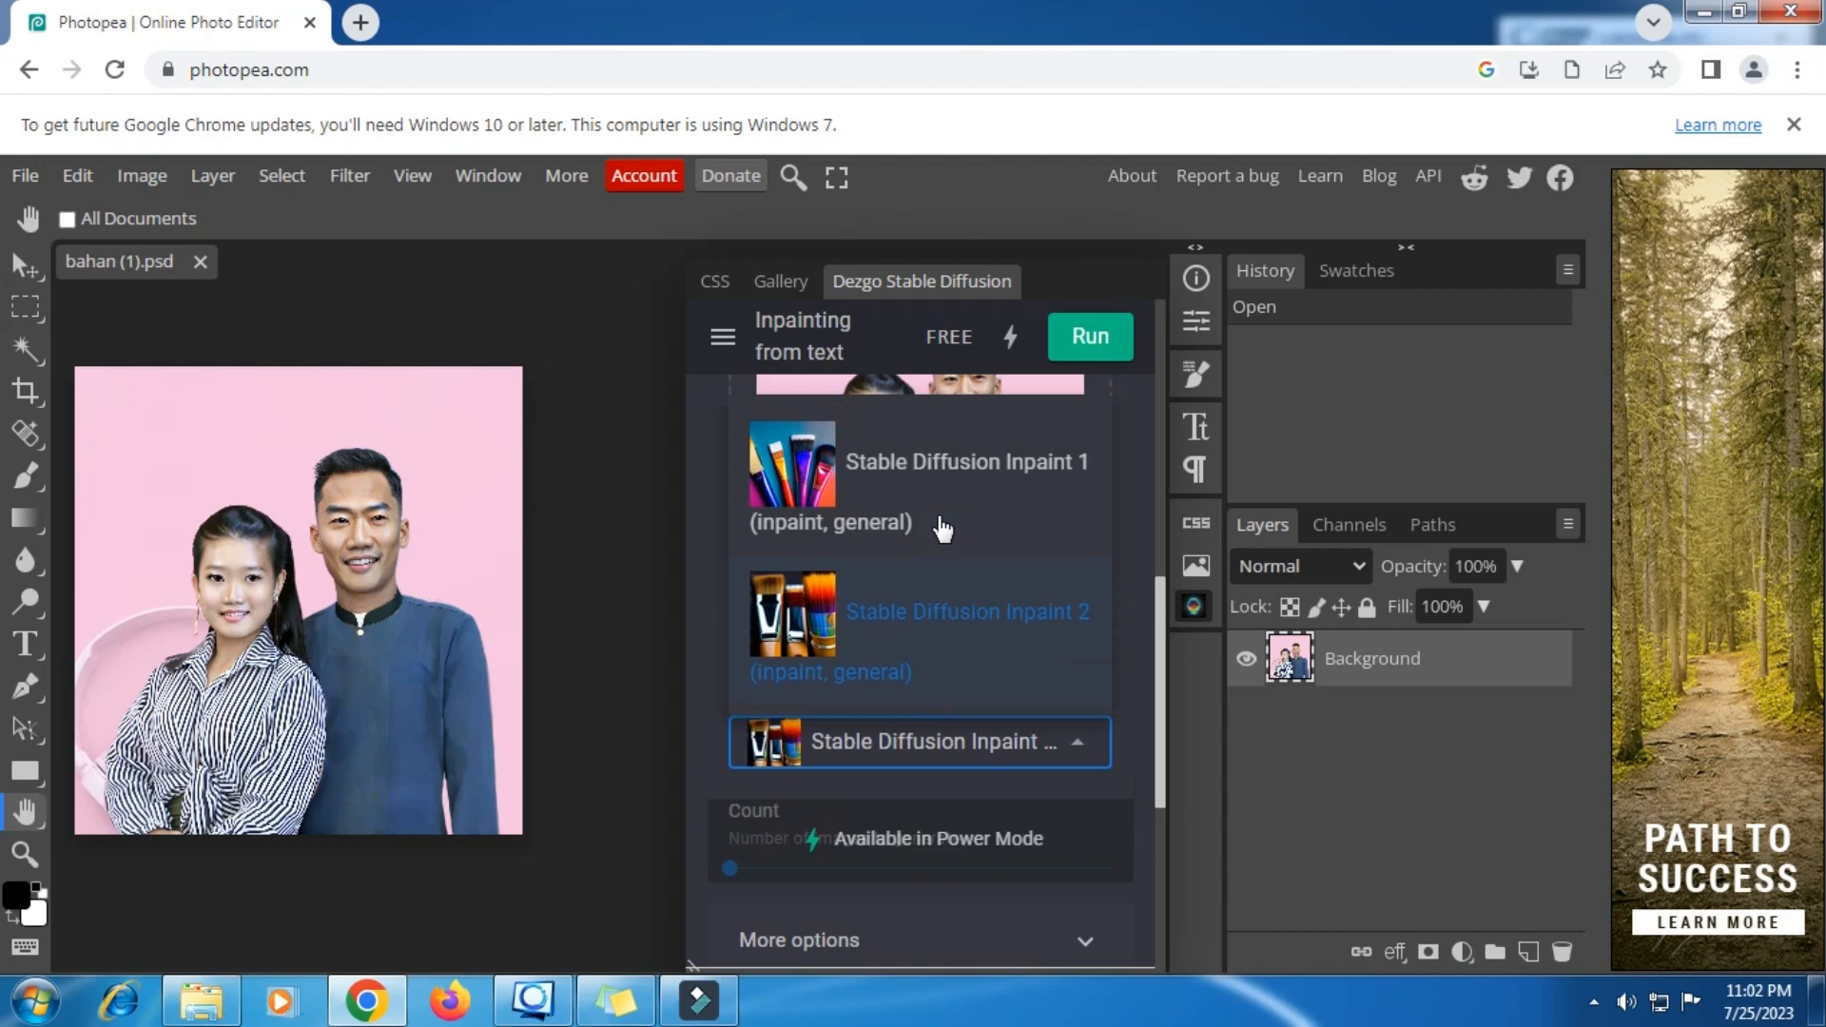
pyautogui.click(1117, 770)
# Expand the additional generation options and read through the default negative prompt
pyautogui.scroll(-6, 1053, 773)
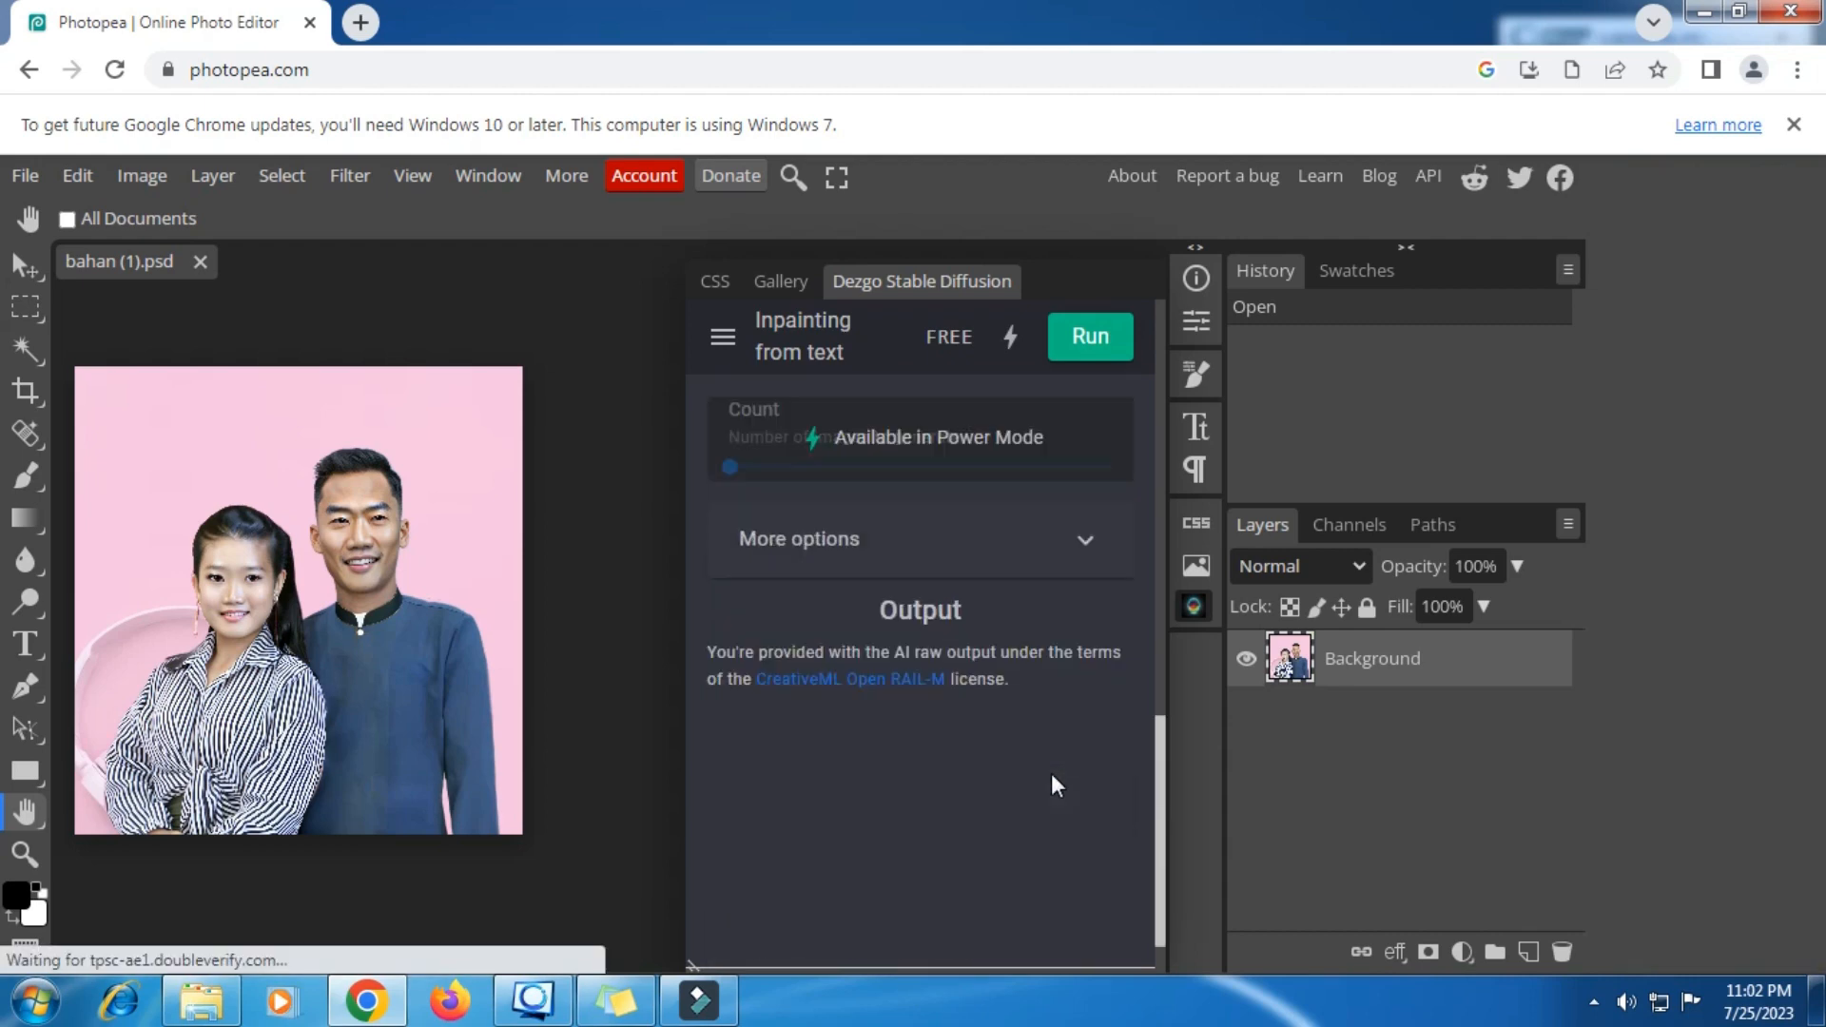
pyautogui.click(1087, 540)
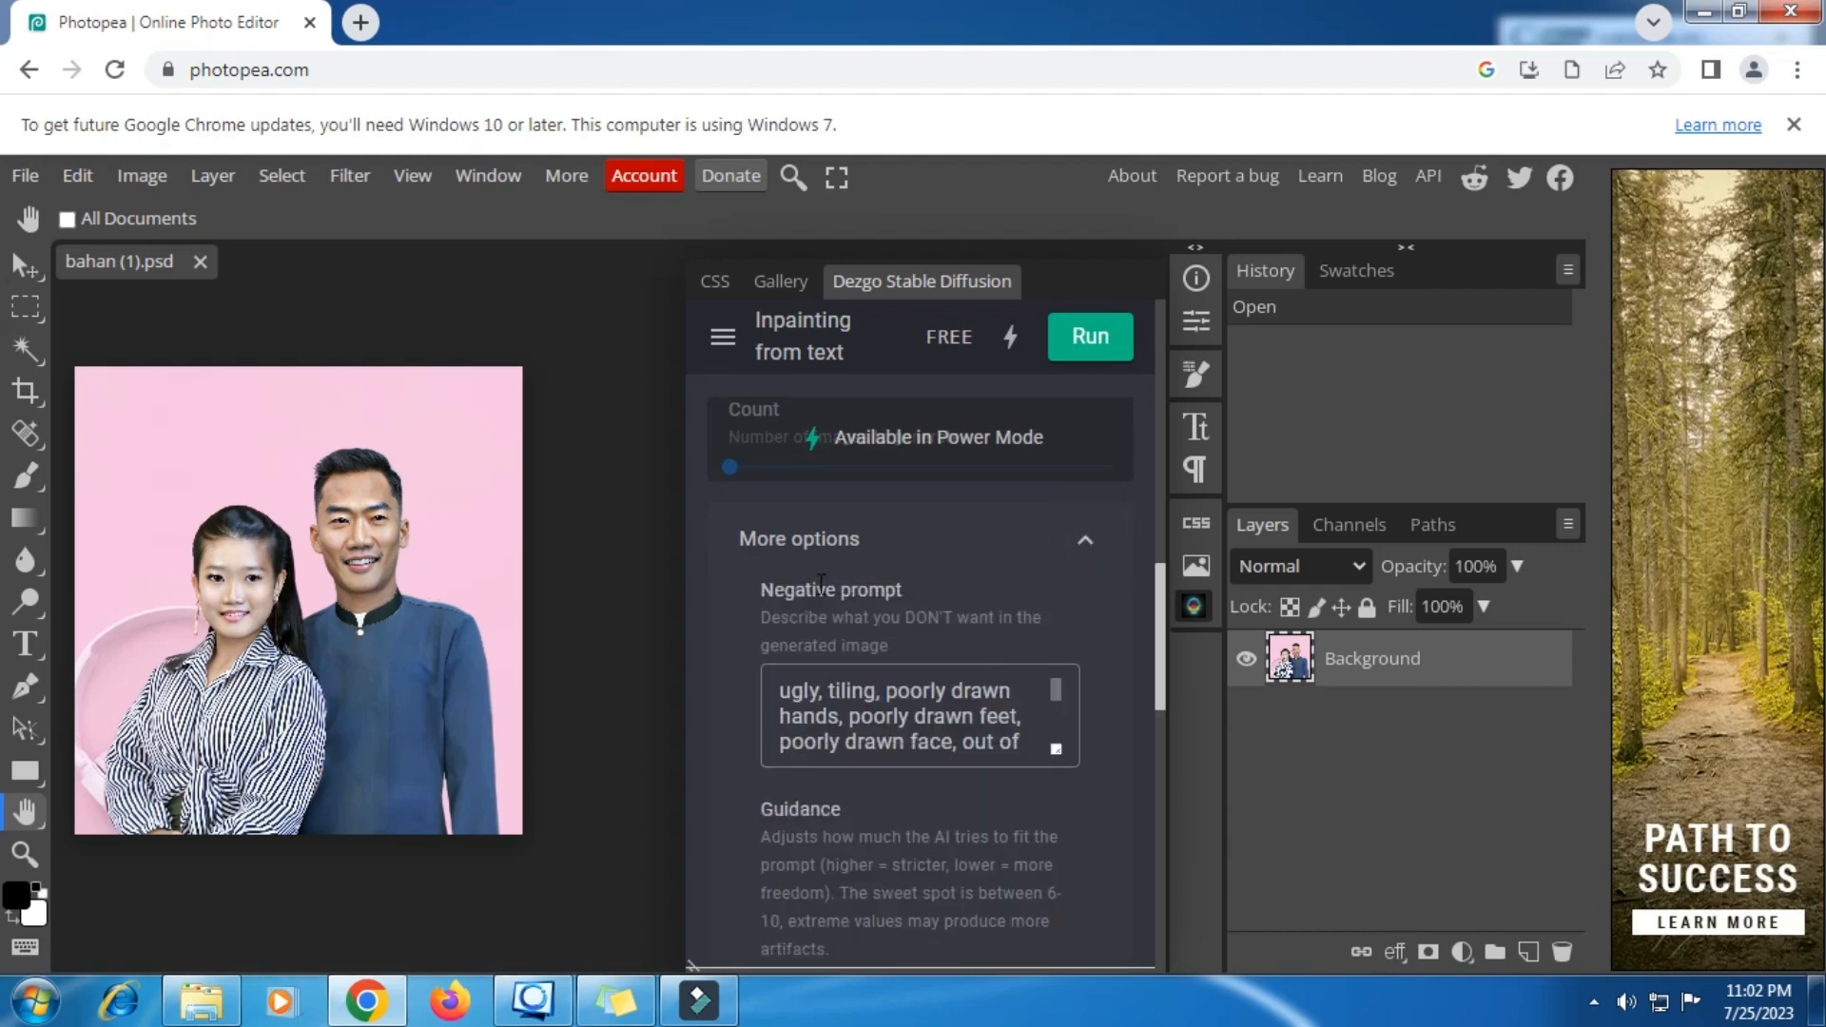
pyautogui.moveTo(759, 585); pyautogui.dragTo(1041, 645)
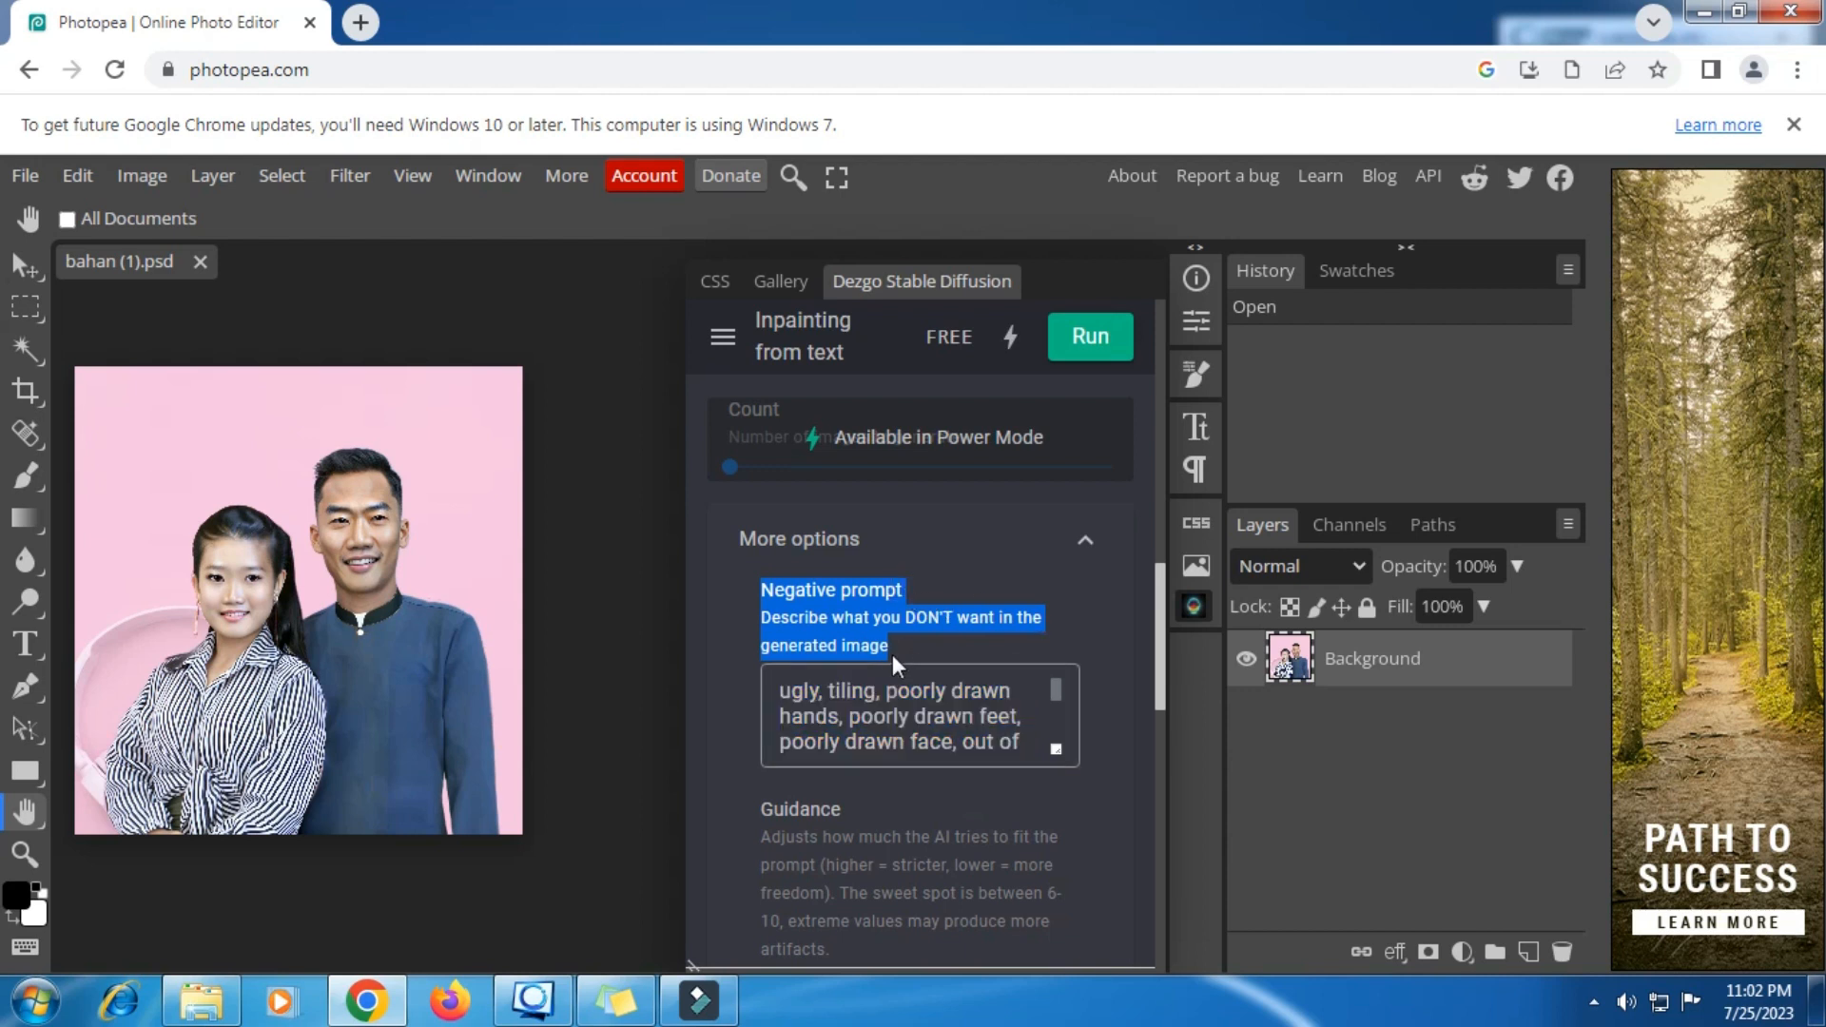
pyautogui.click(850, 721)
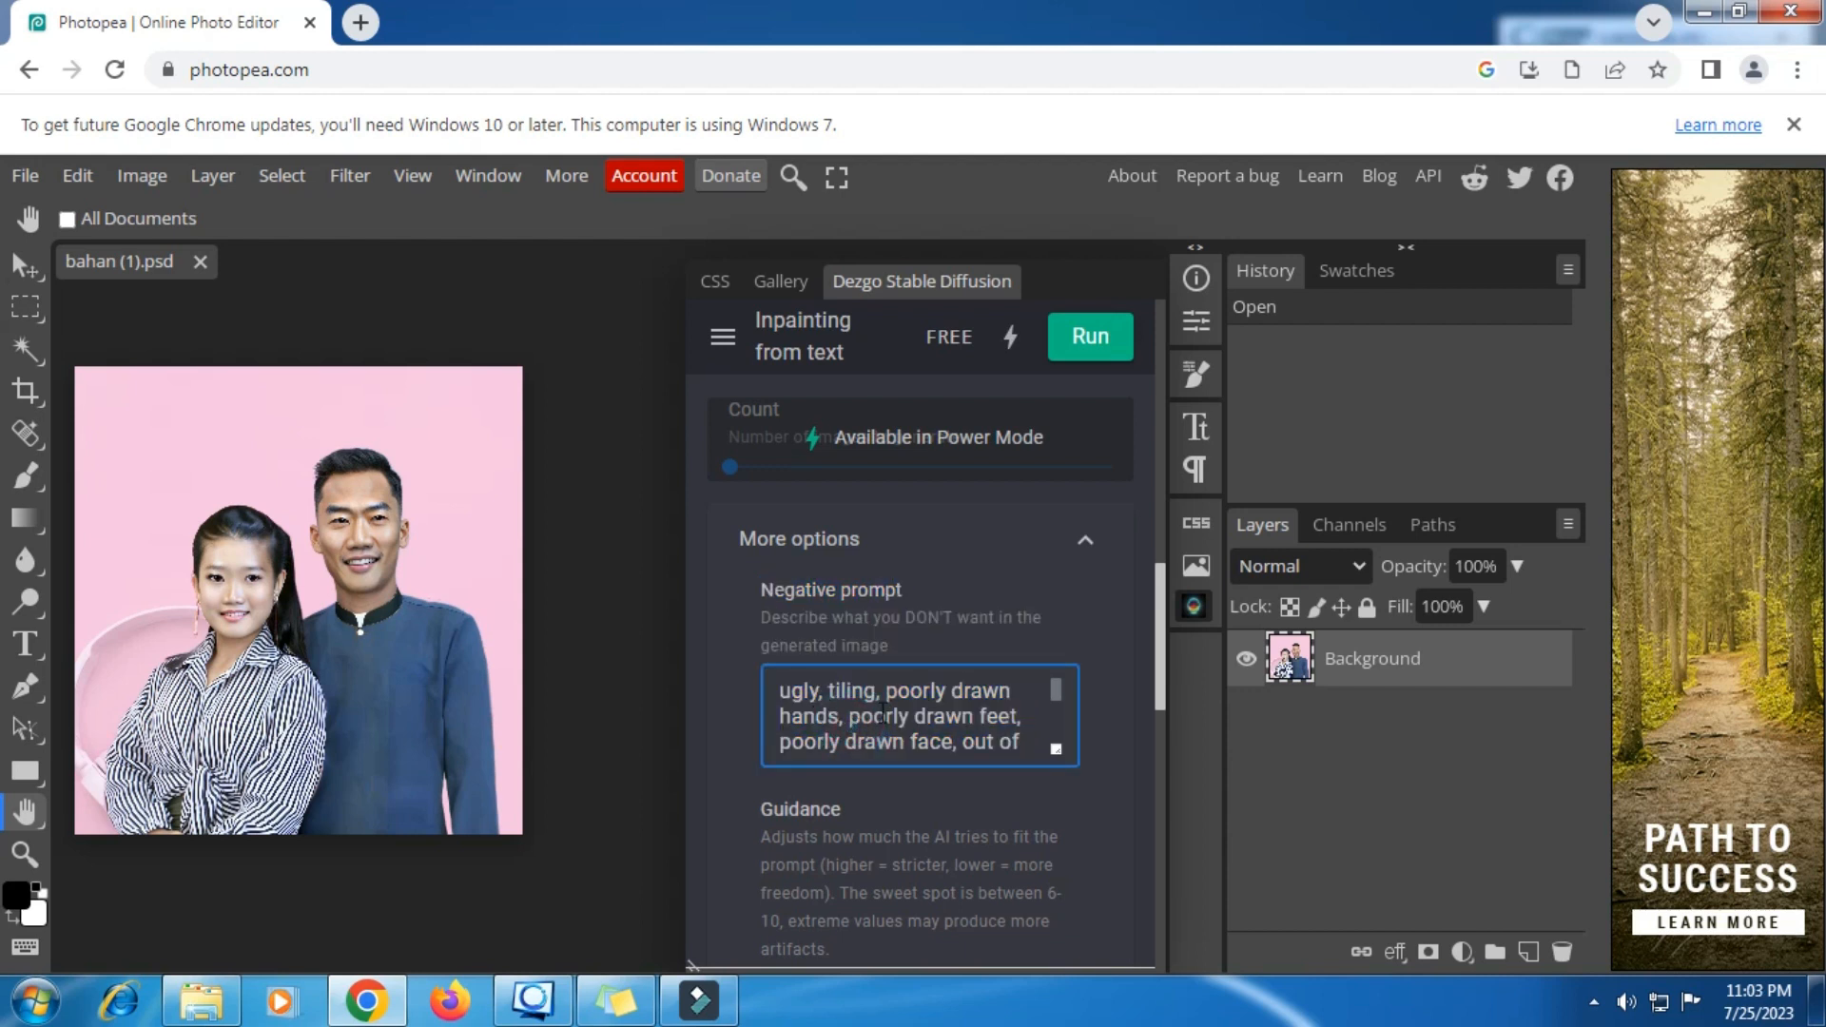
pyautogui.scroll(-2, 883, 714)
pyautogui.hscroll(5, 664, 813)
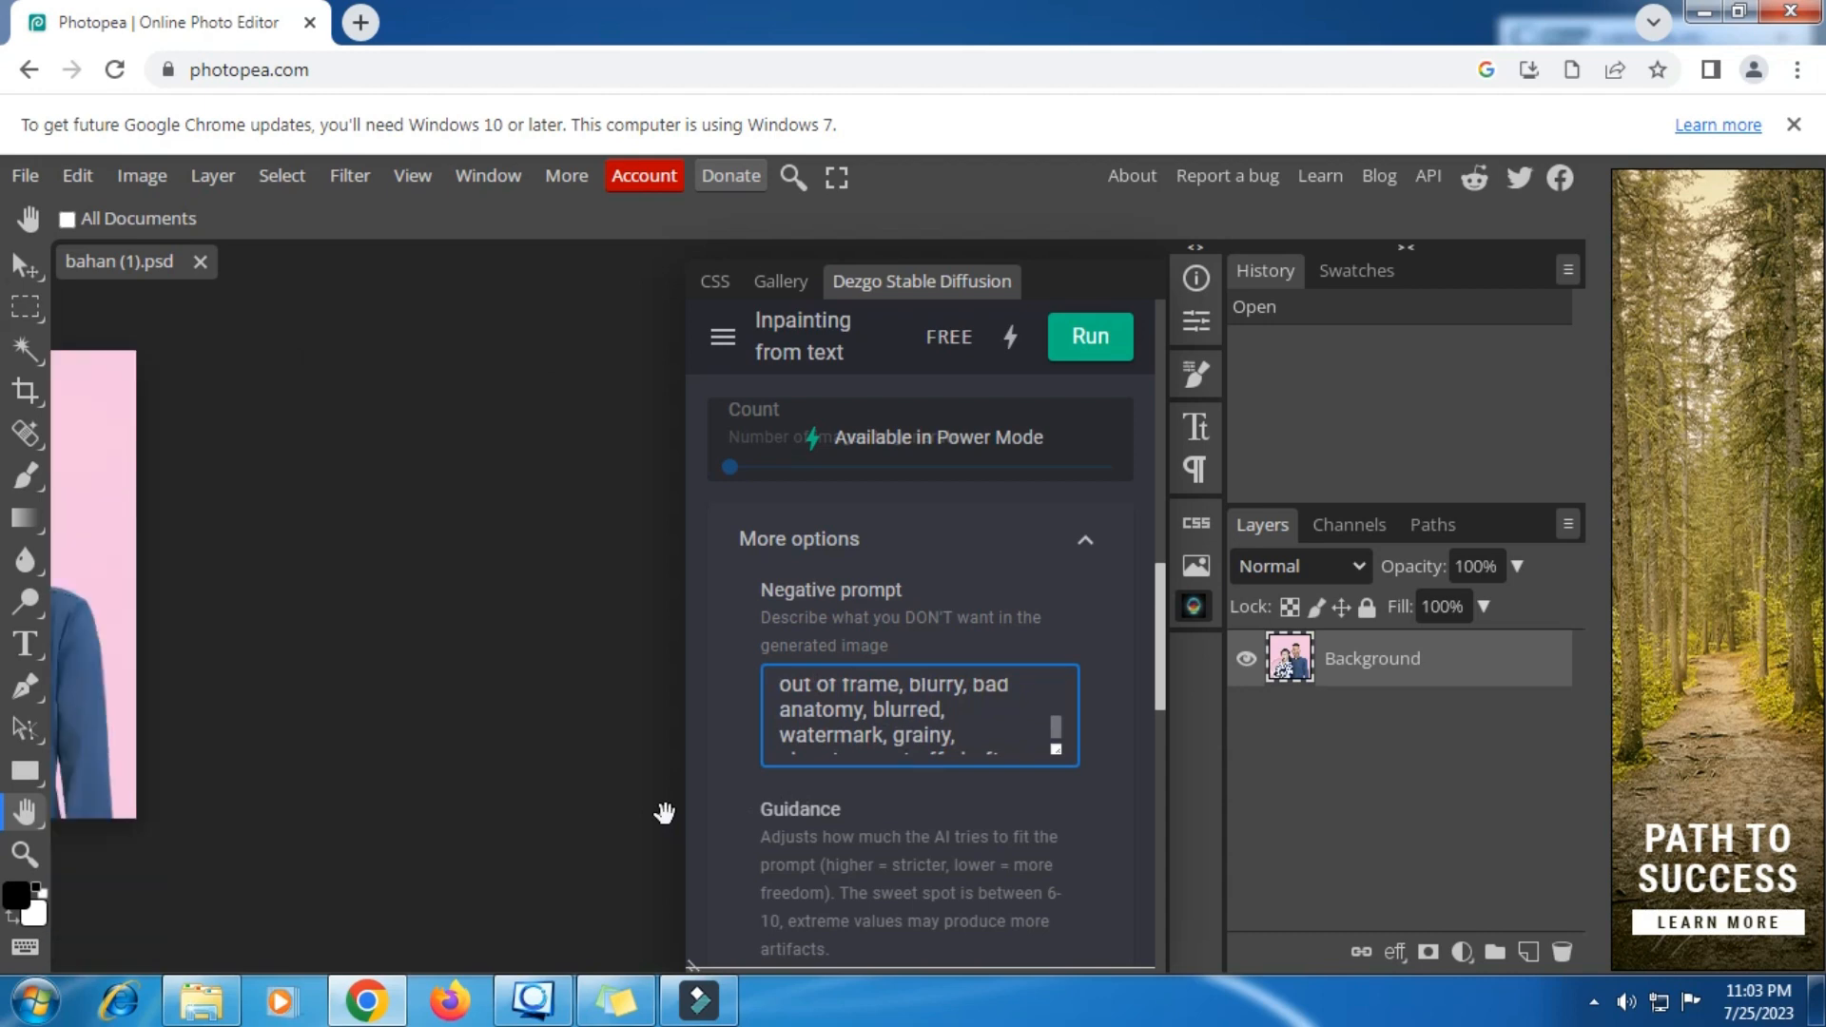
pyautogui.scroll(2, 664, 813)
pyautogui.scroll(-2, 751, 803)
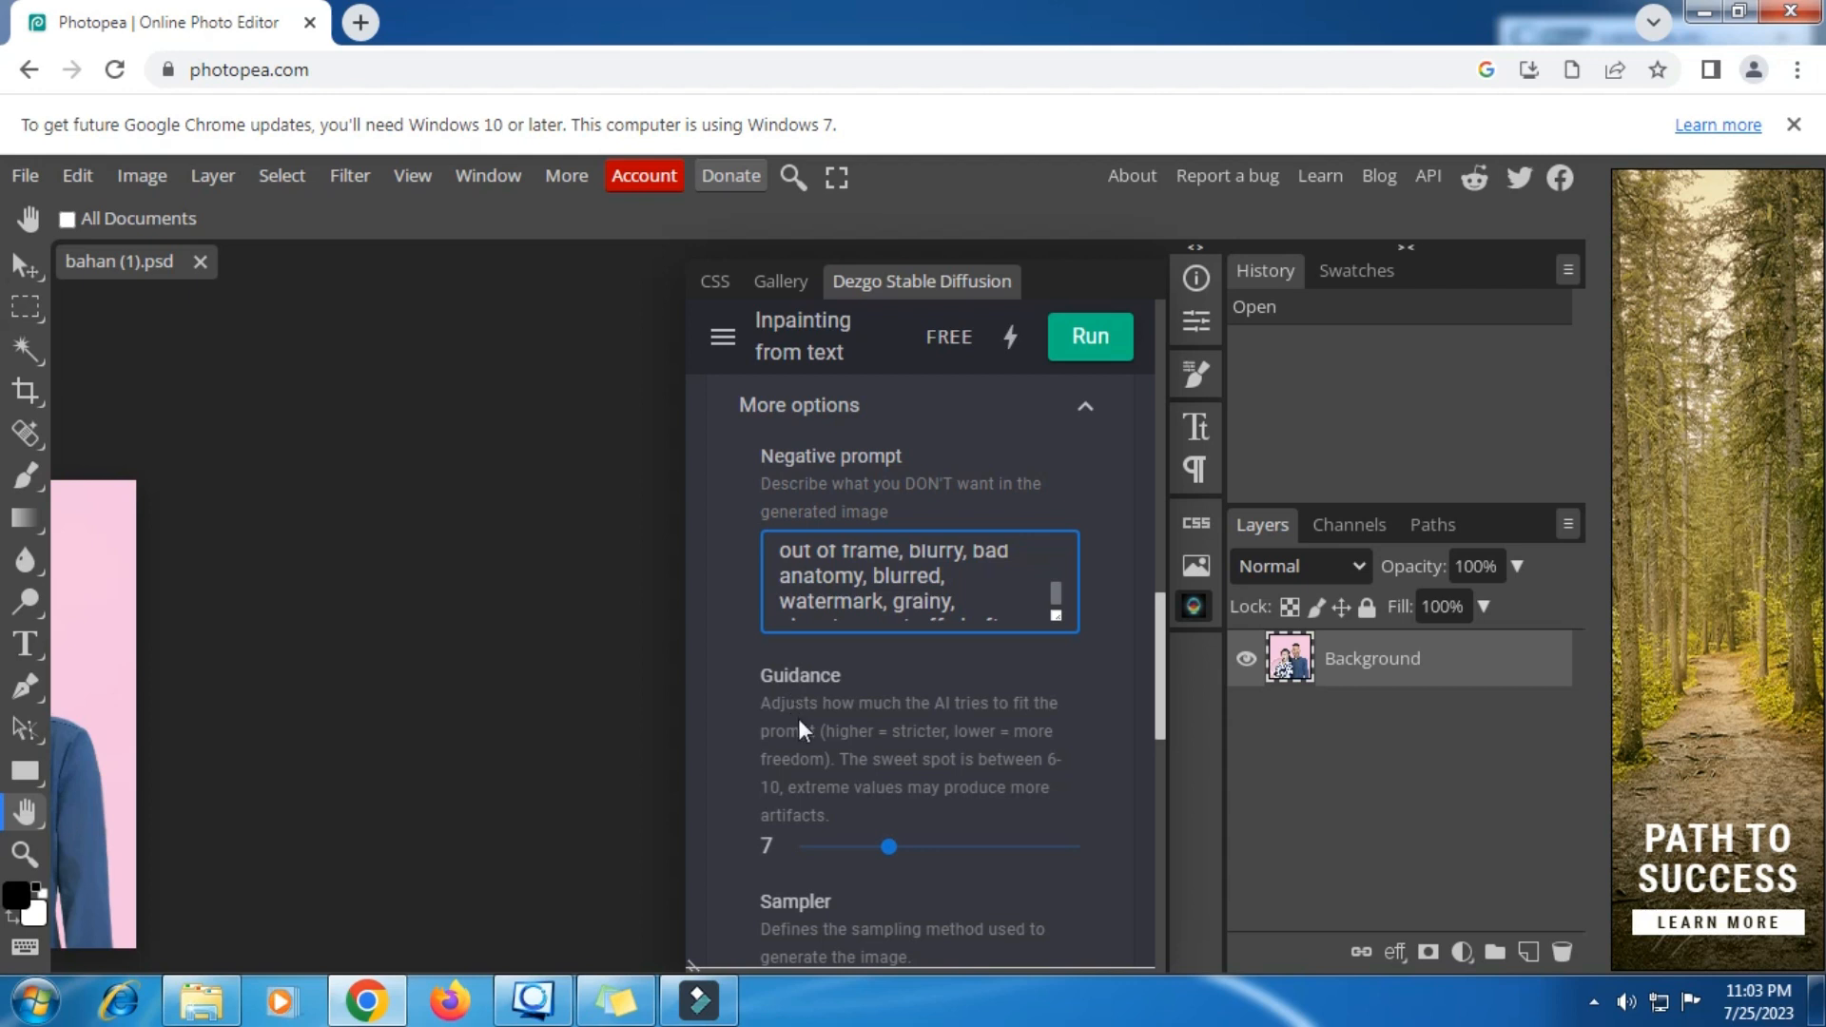
# Examine the Guidance explanation, the list of sampling methods and the remaining generation options
pyautogui.moveTo(770, 668); pyautogui.dragTo(918, 842)
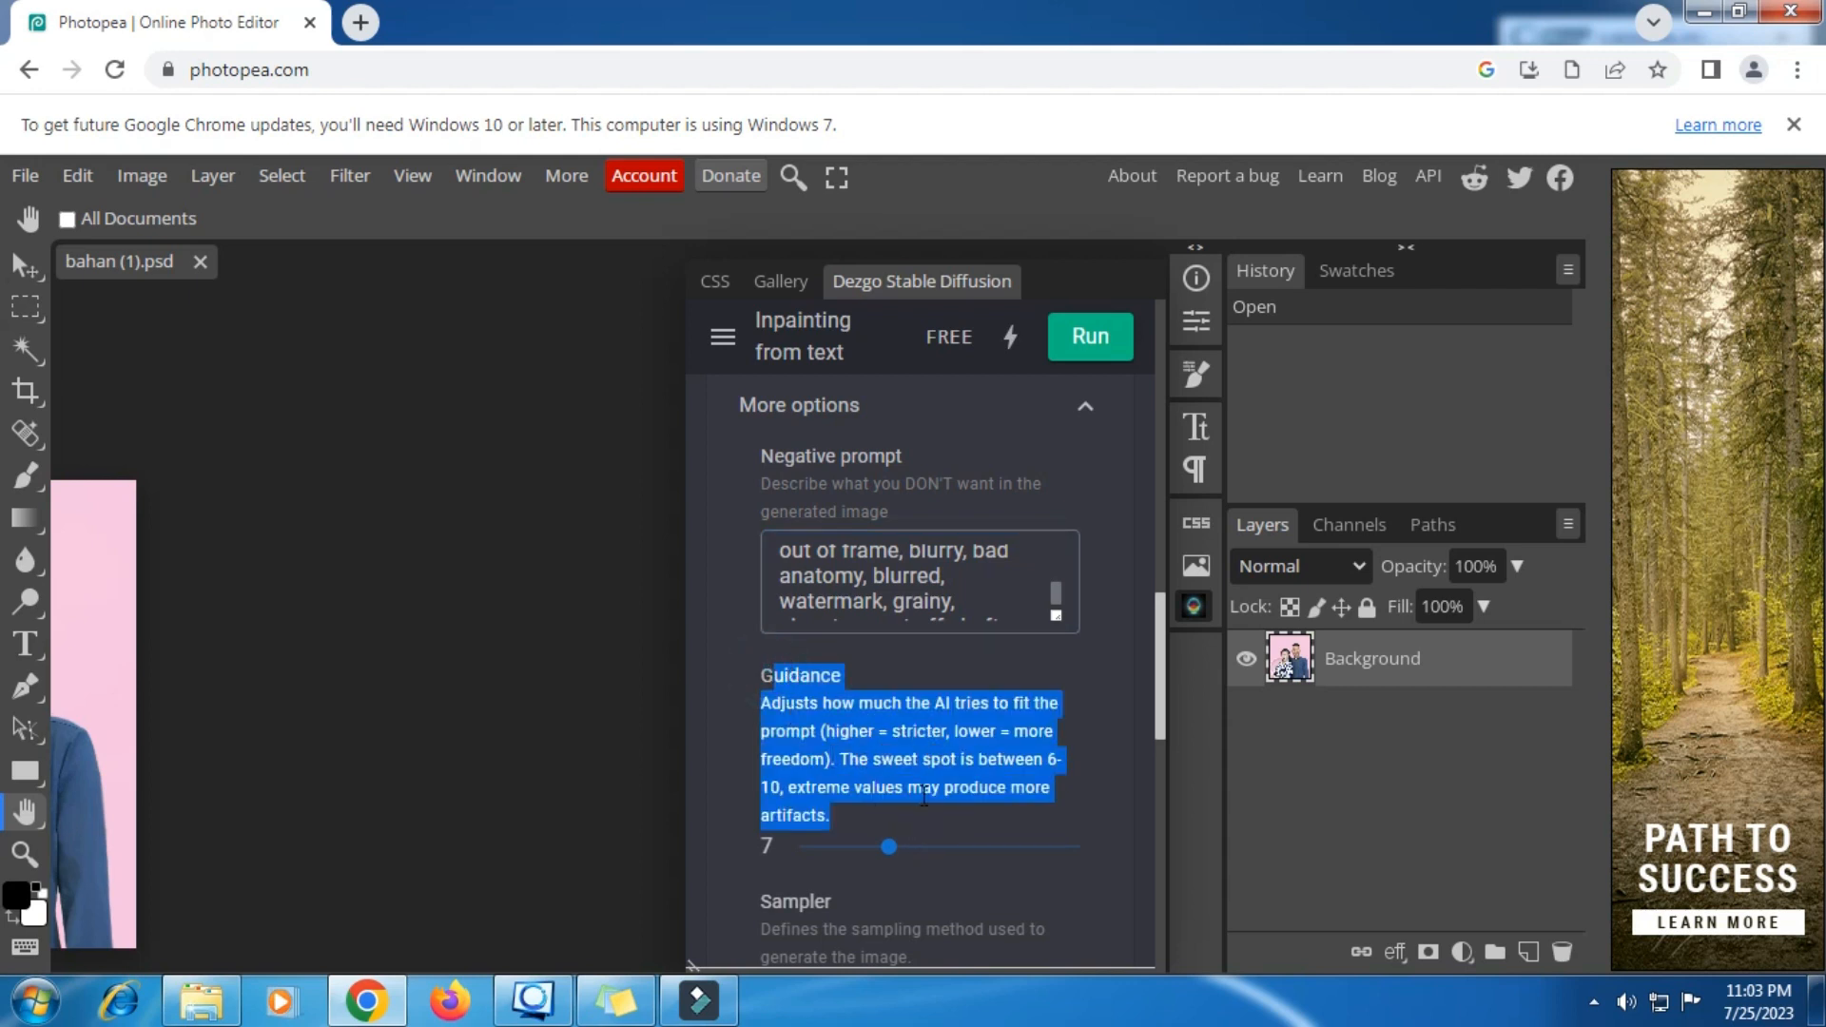
pyautogui.click(1103, 768)
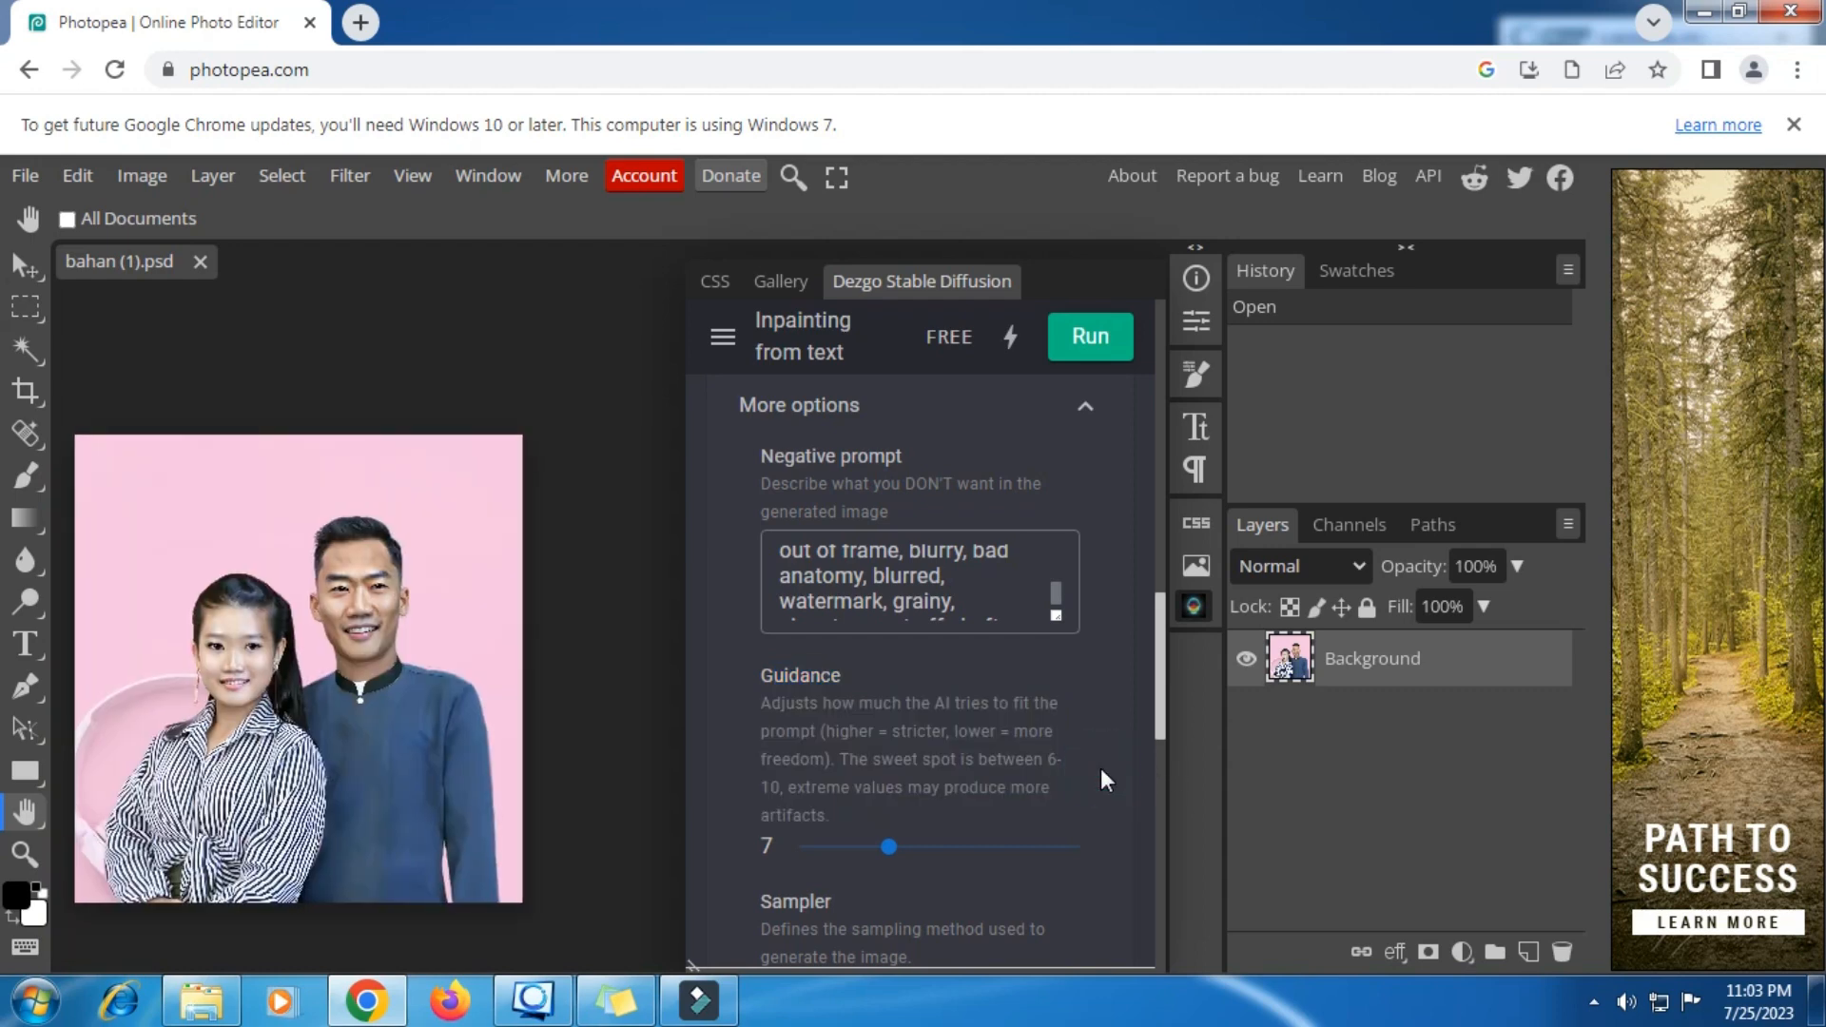
pyautogui.scroll(-2, 1100, 768)
pyautogui.scroll(-2, 1100, 767)
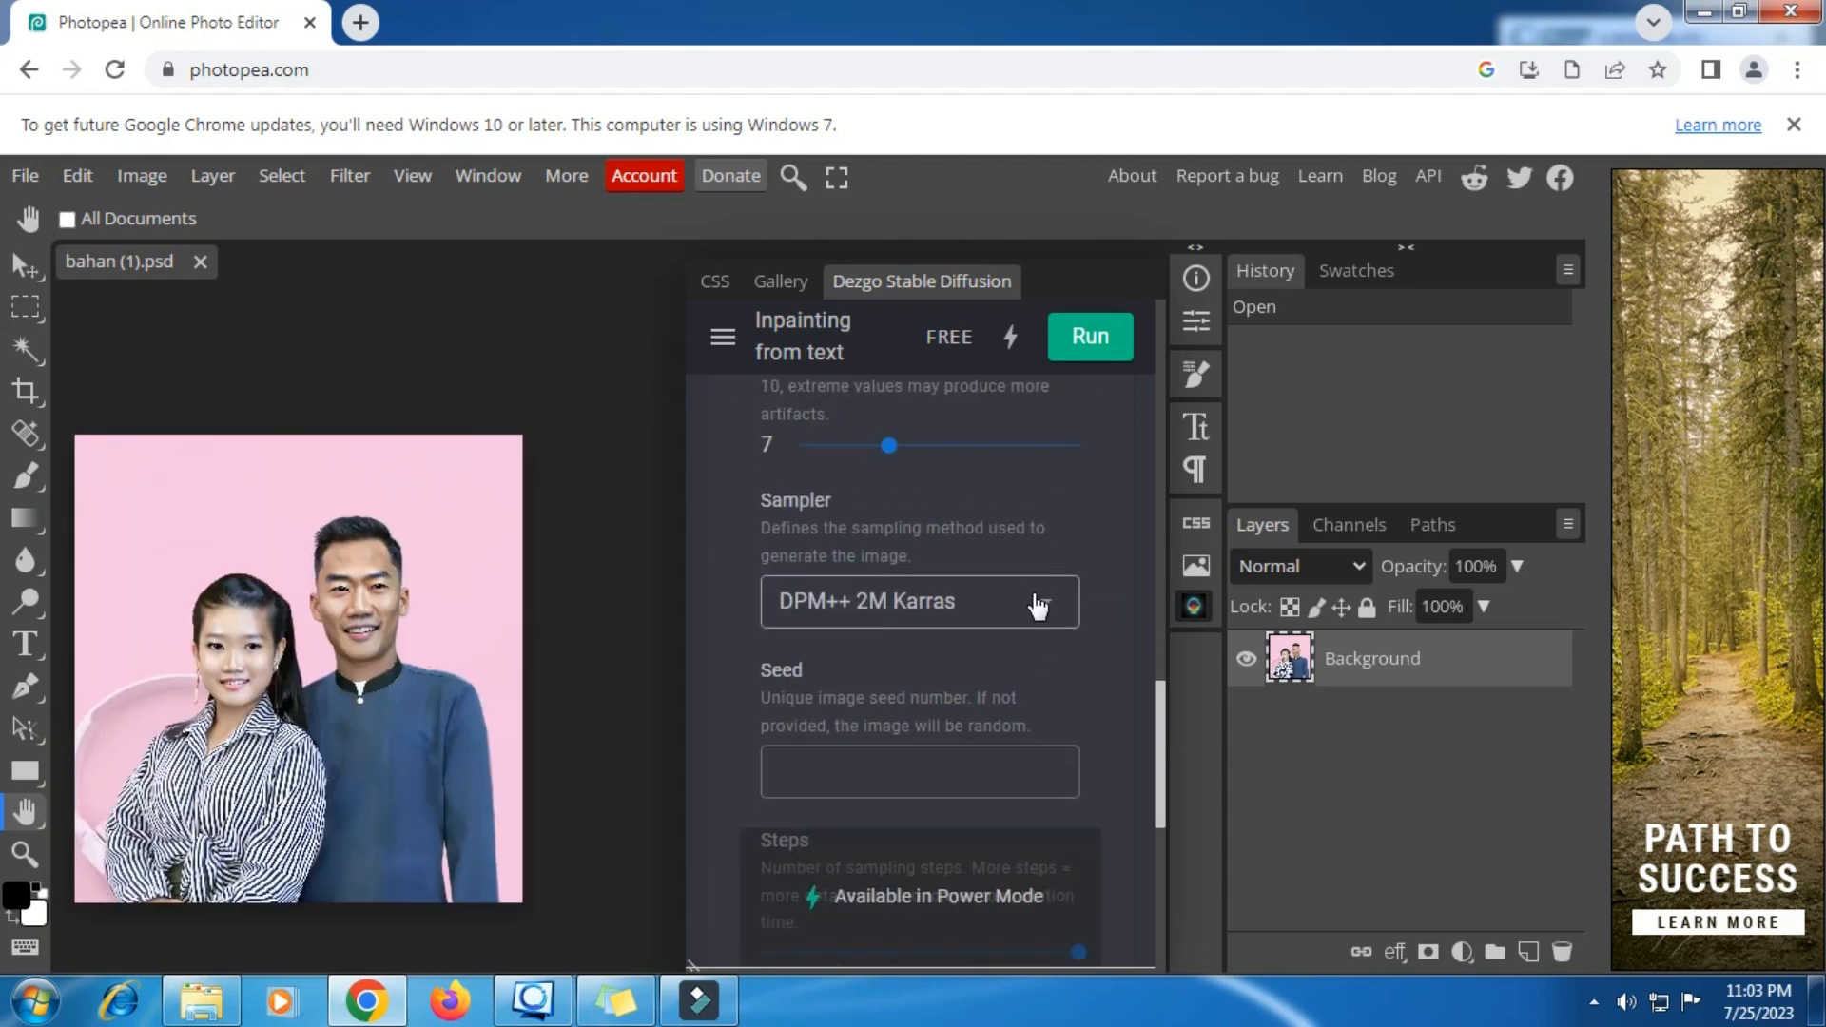
pyautogui.click(1039, 605)
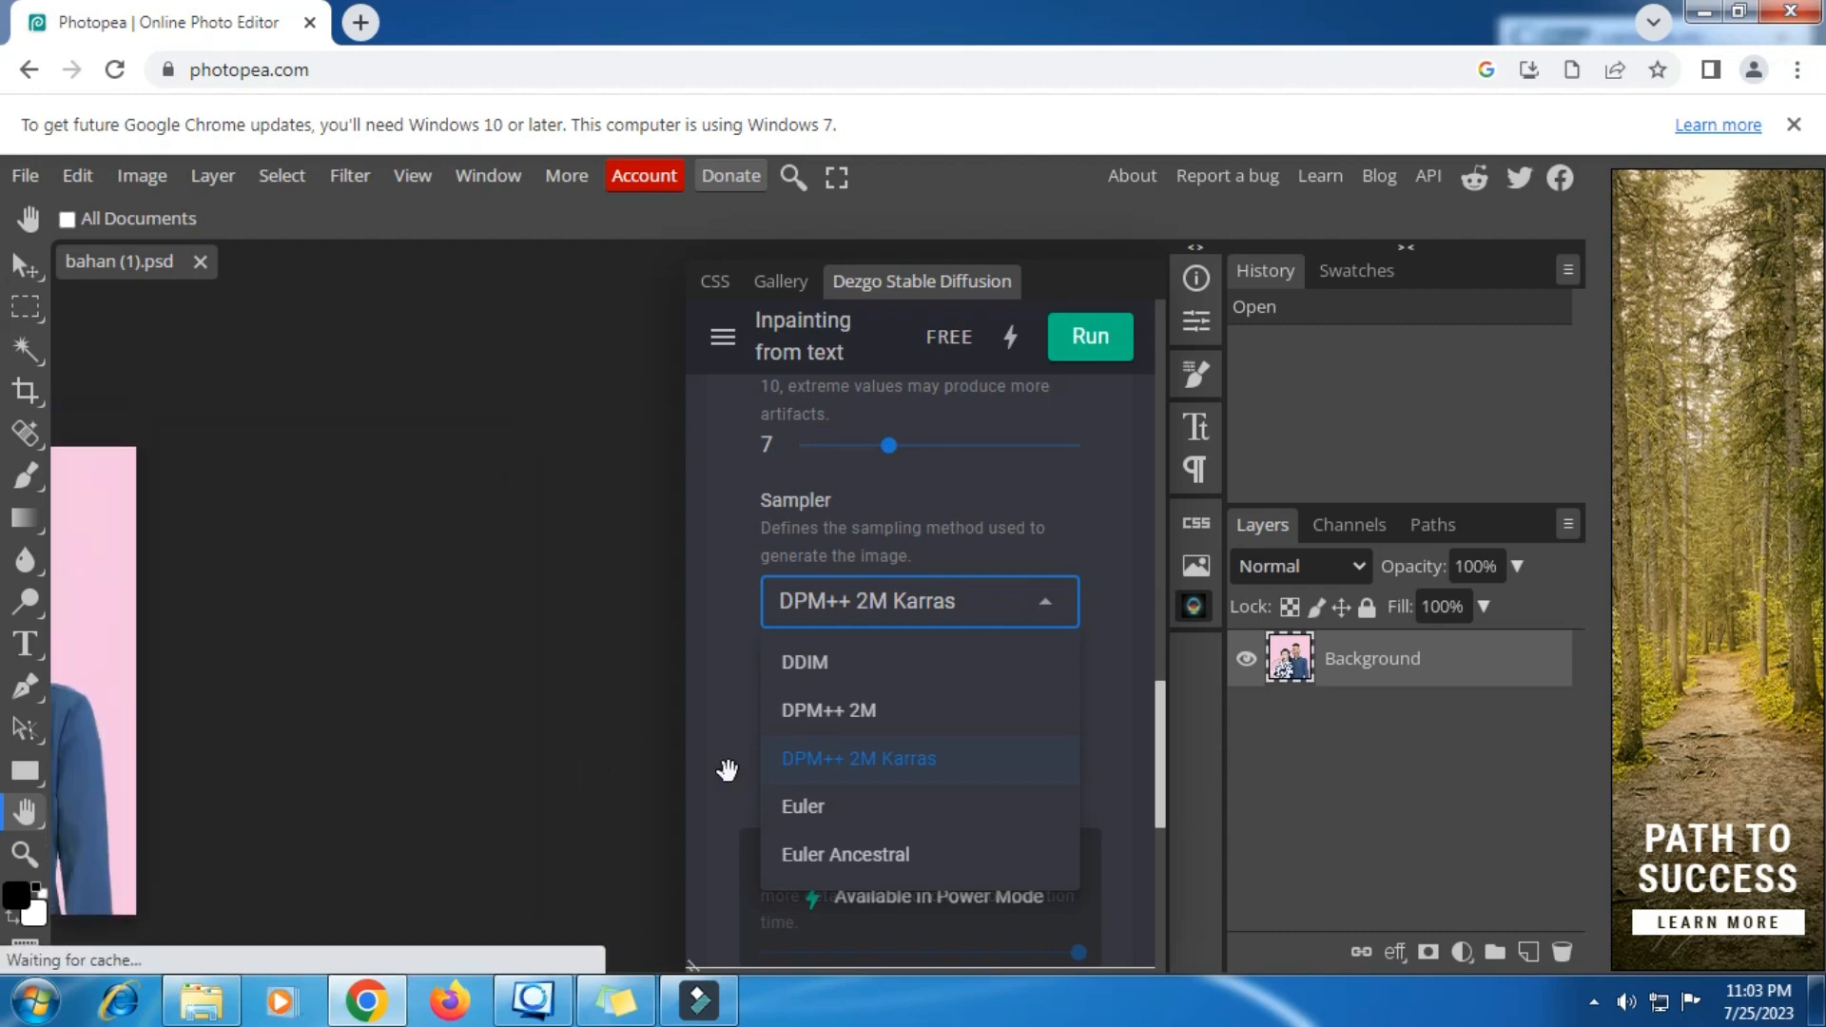
pyautogui.scroll(-5, 1109, 746)
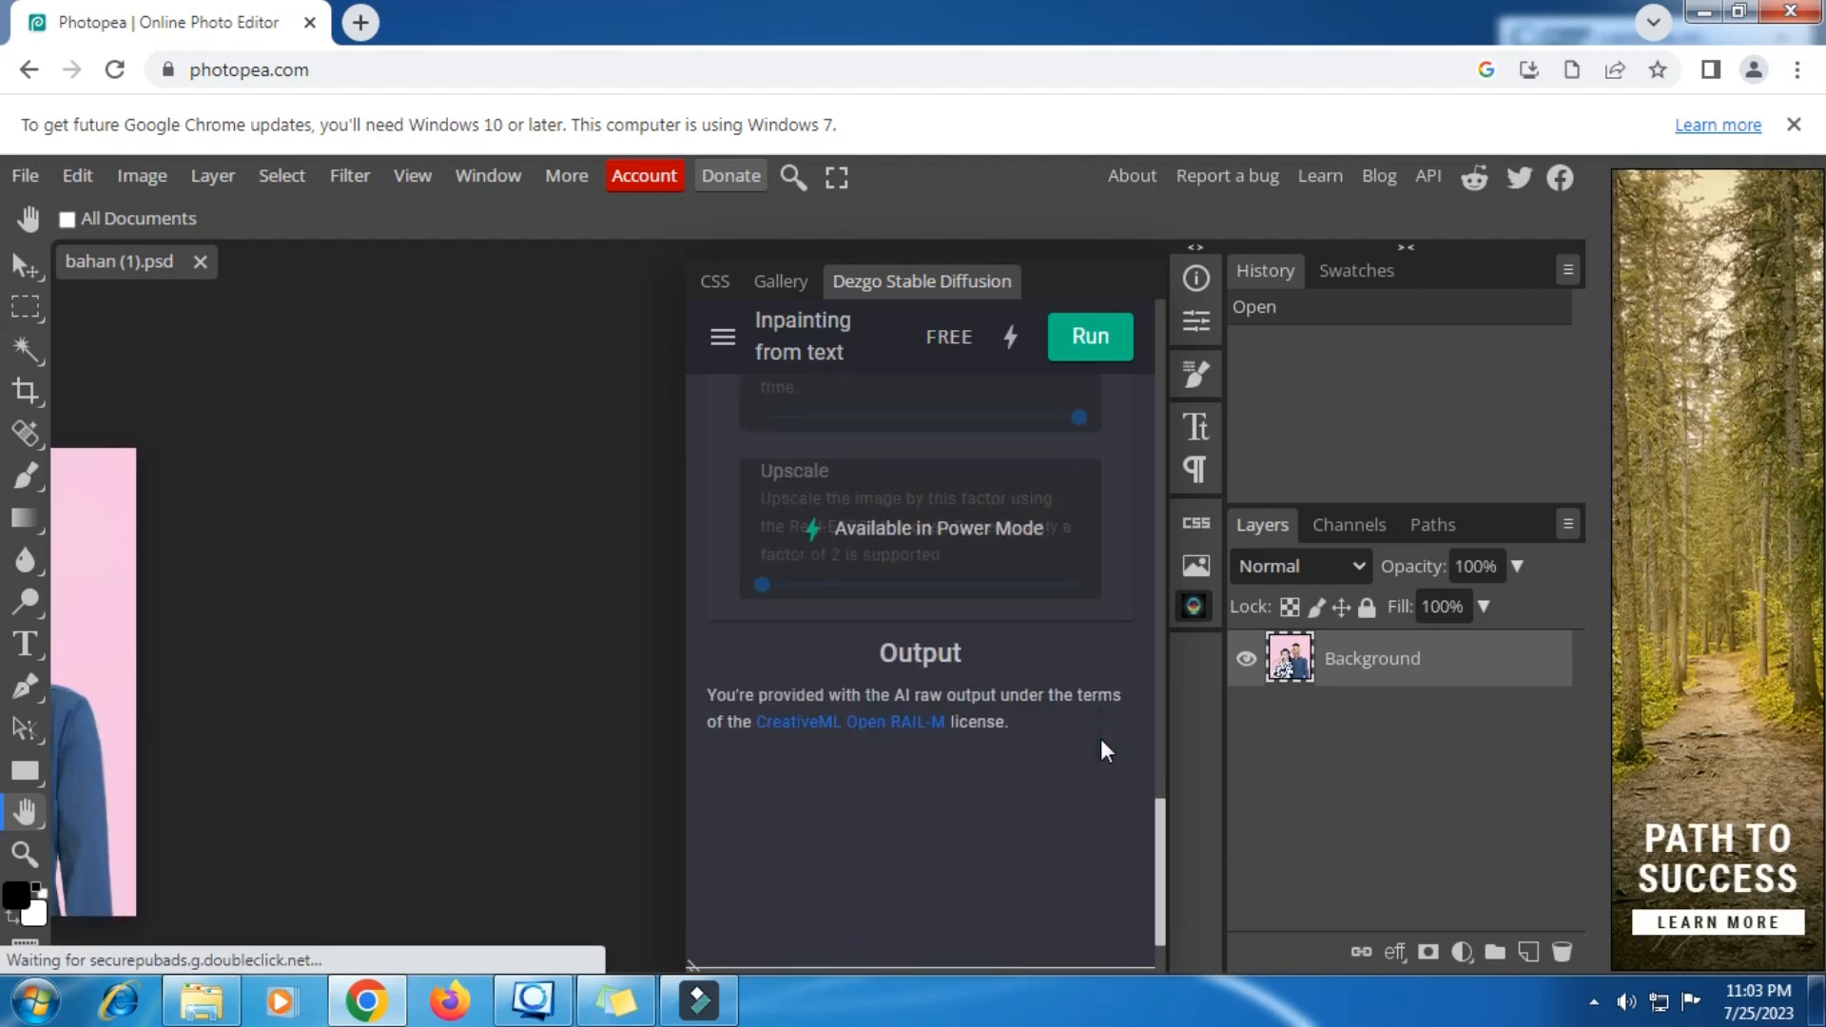
pyautogui.scroll(-3, 90, 651)
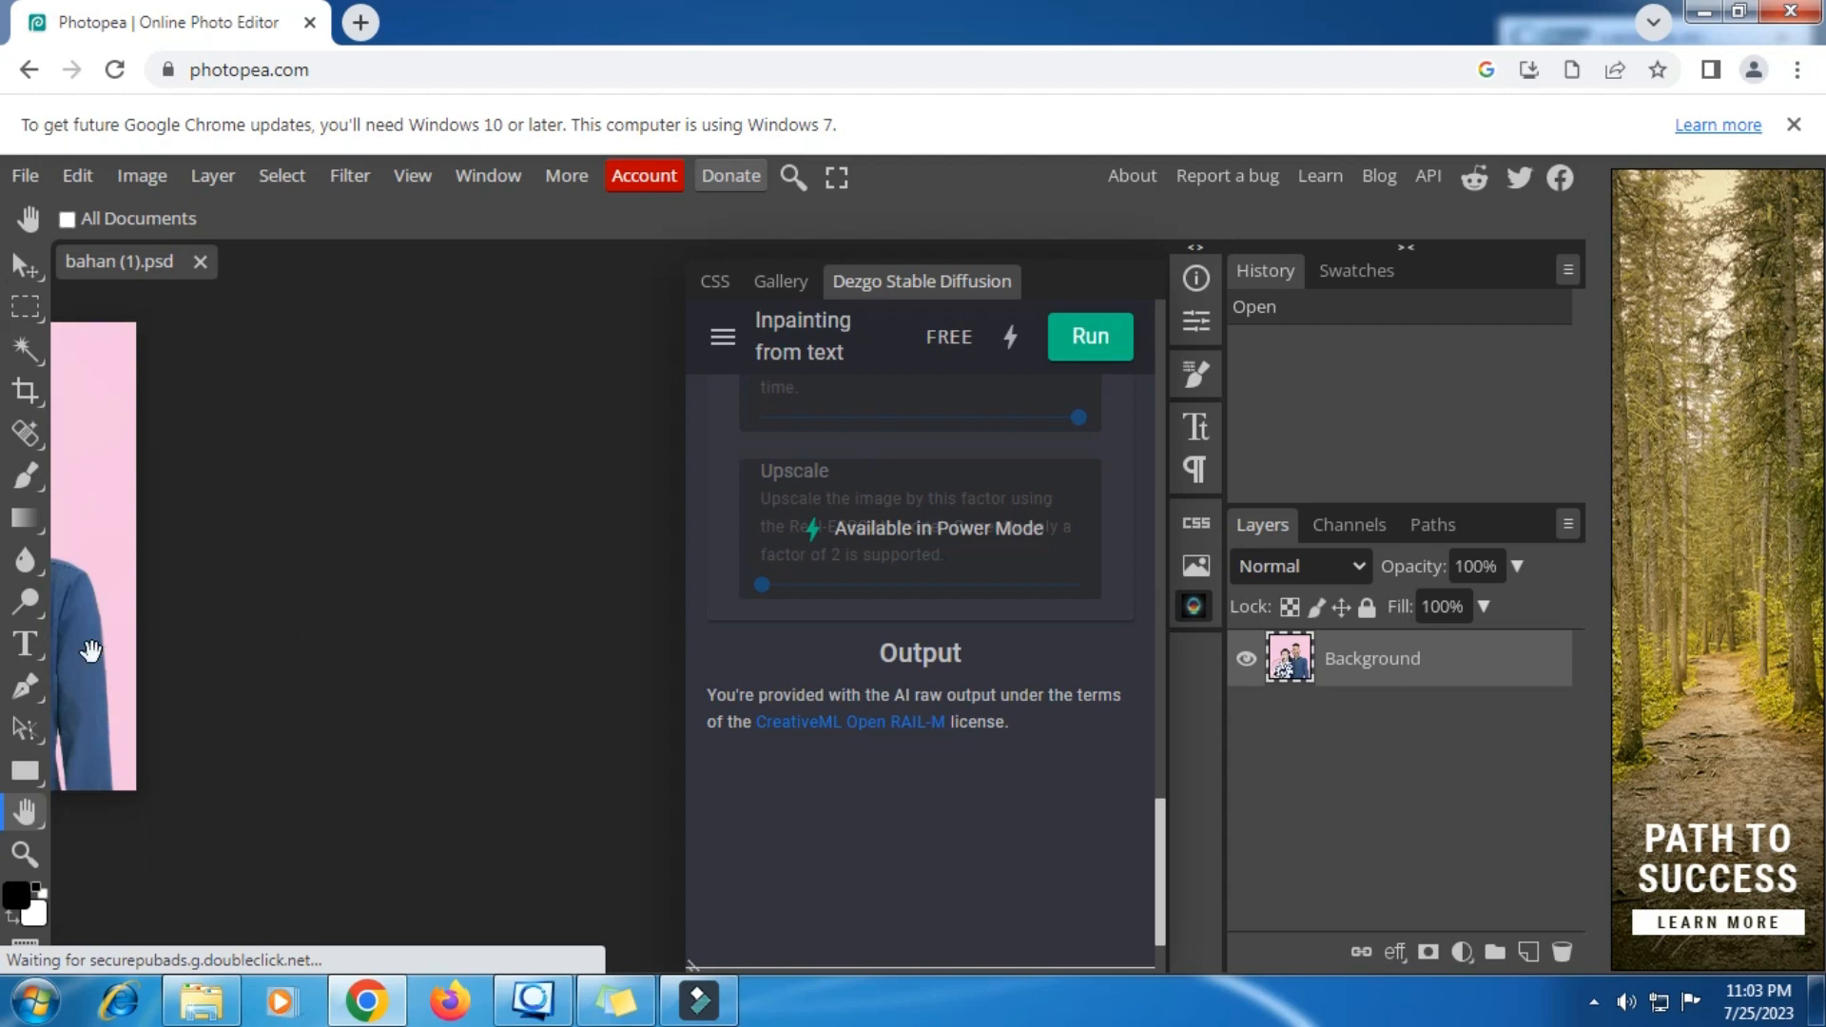
# Fit the photo to the canvas area, run the inpainting and inspect the generated wedding image
pyautogui.moveTo(90, 651); pyautogui.dragTo(305, 593)
pyautogui.hotkey('ctrl', '0')
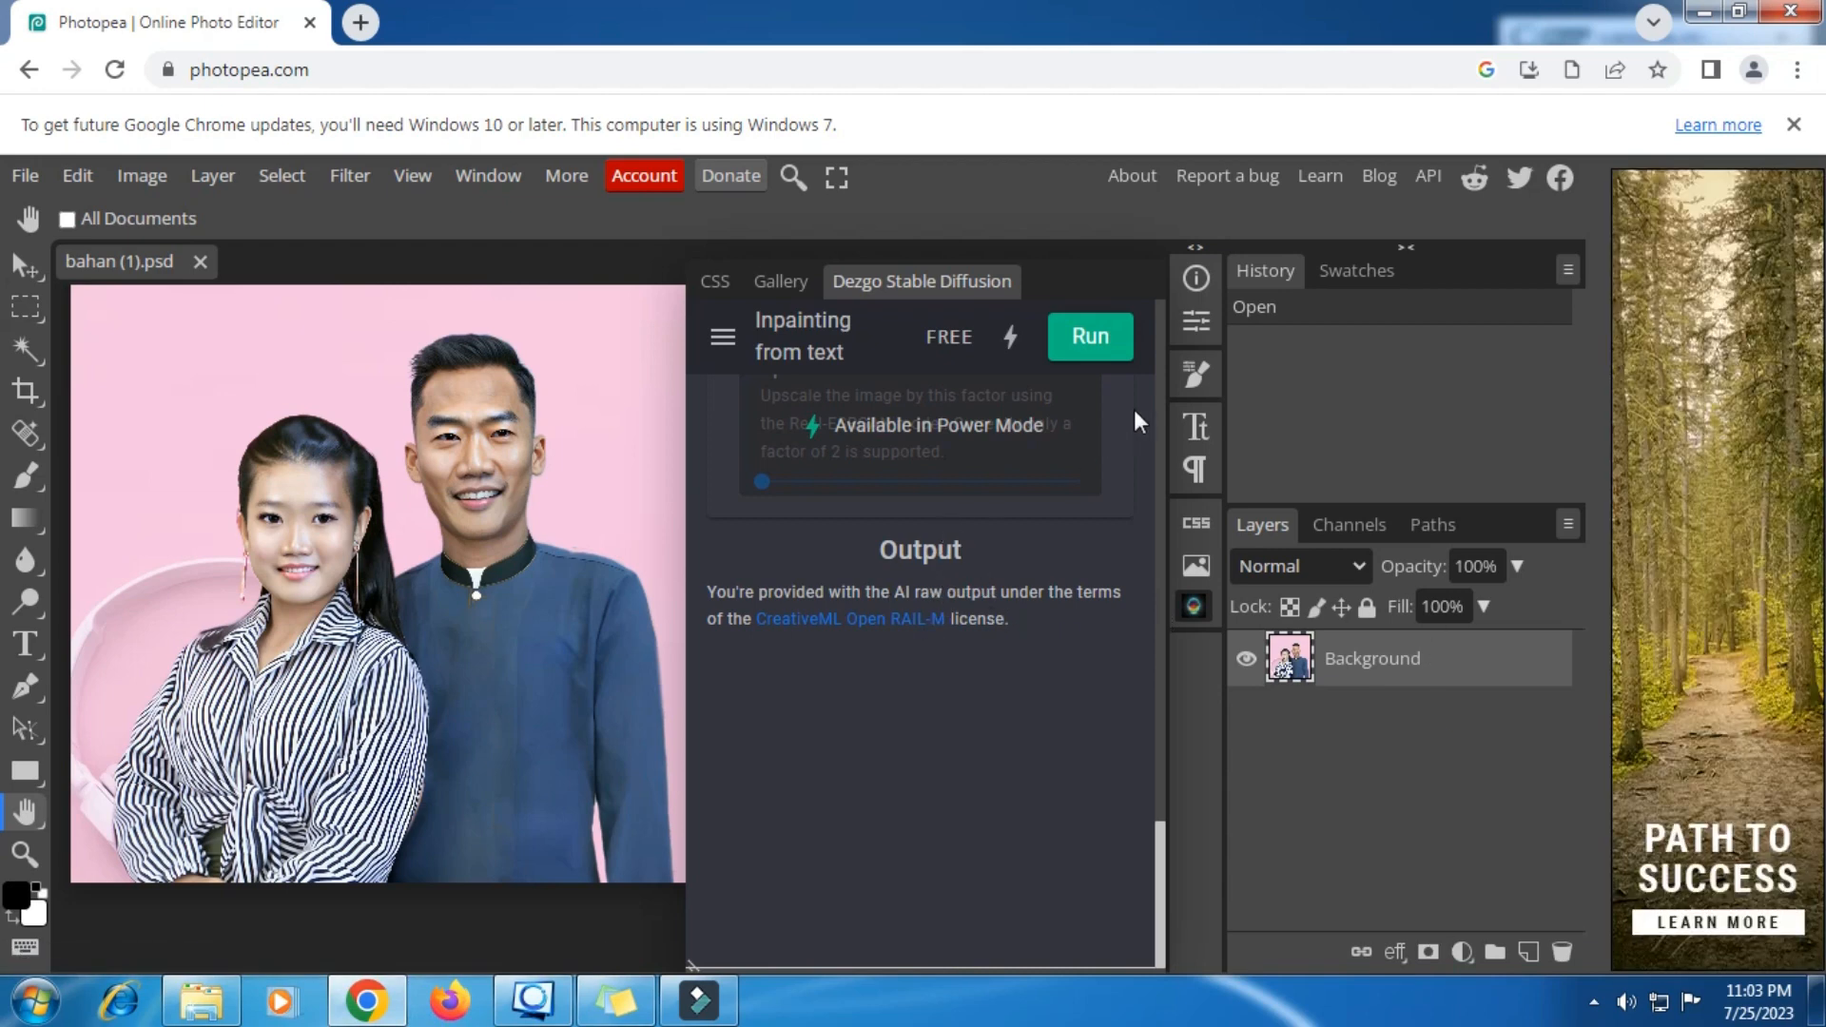
pyautogui.click(1105, 345)
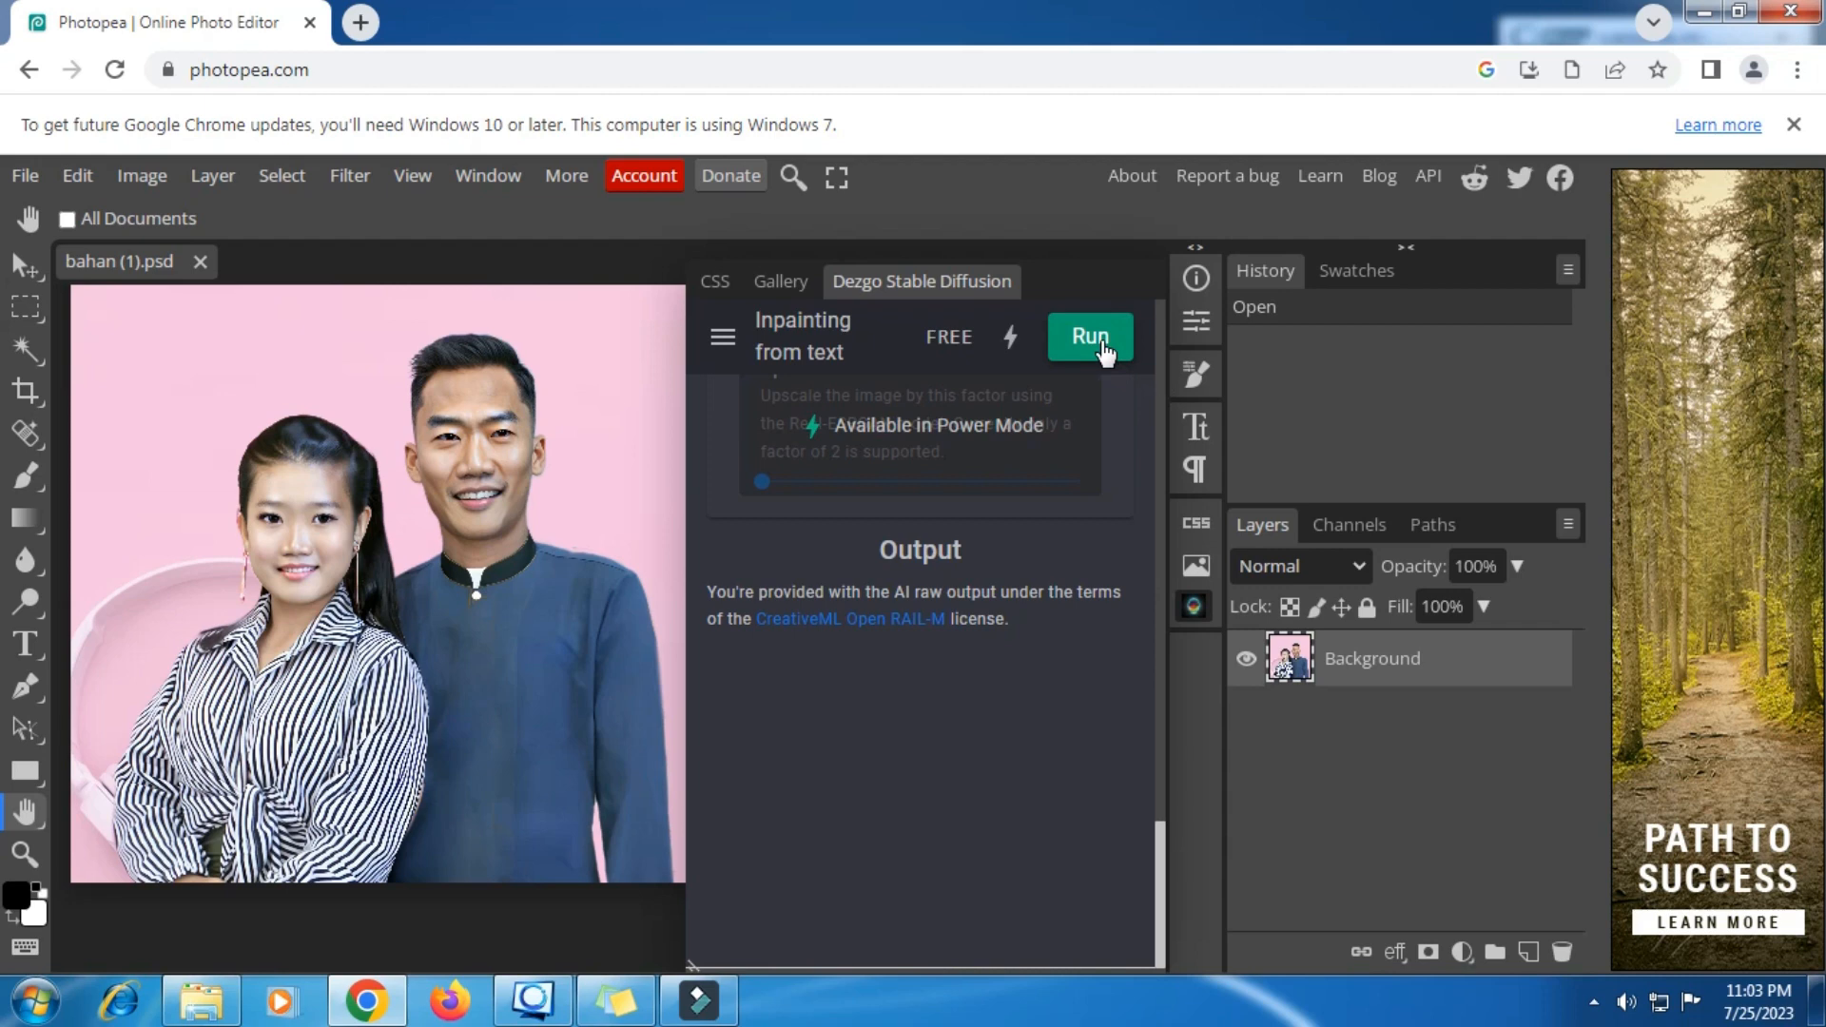
pyautogui.click(1105, 350)
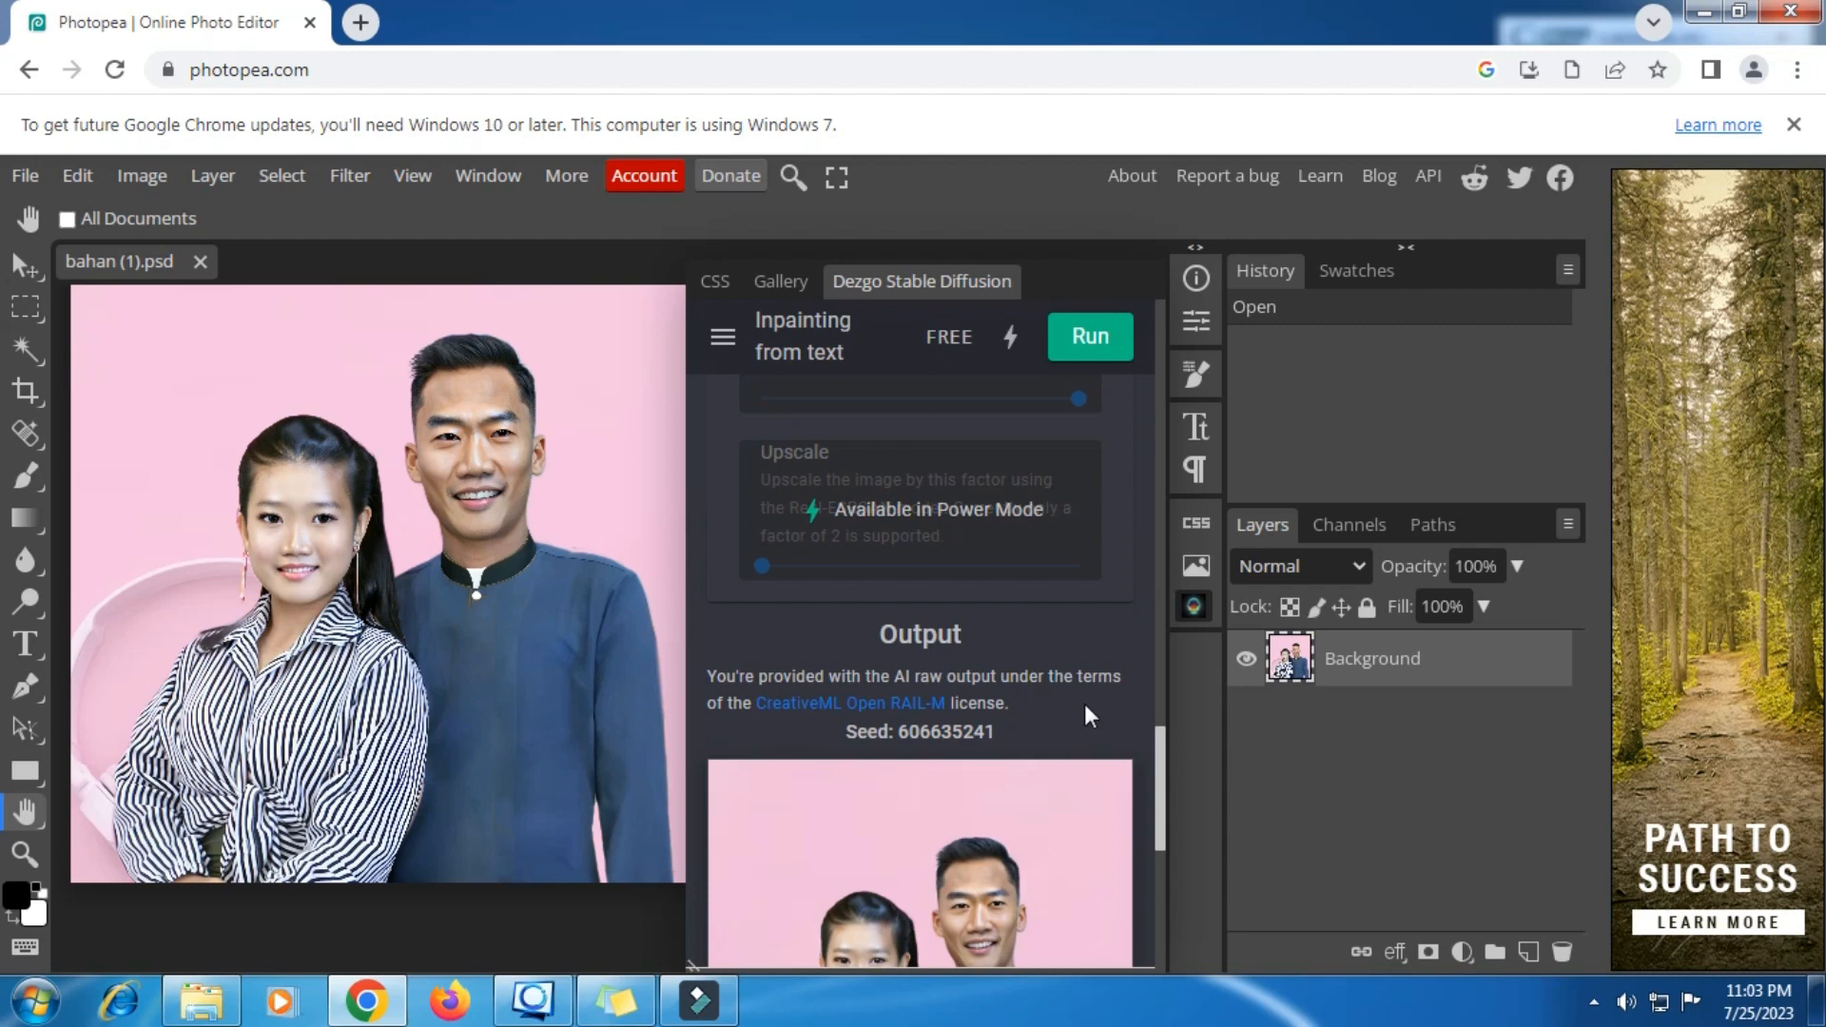
pyautogui.scroll(-1, 1084, 704)
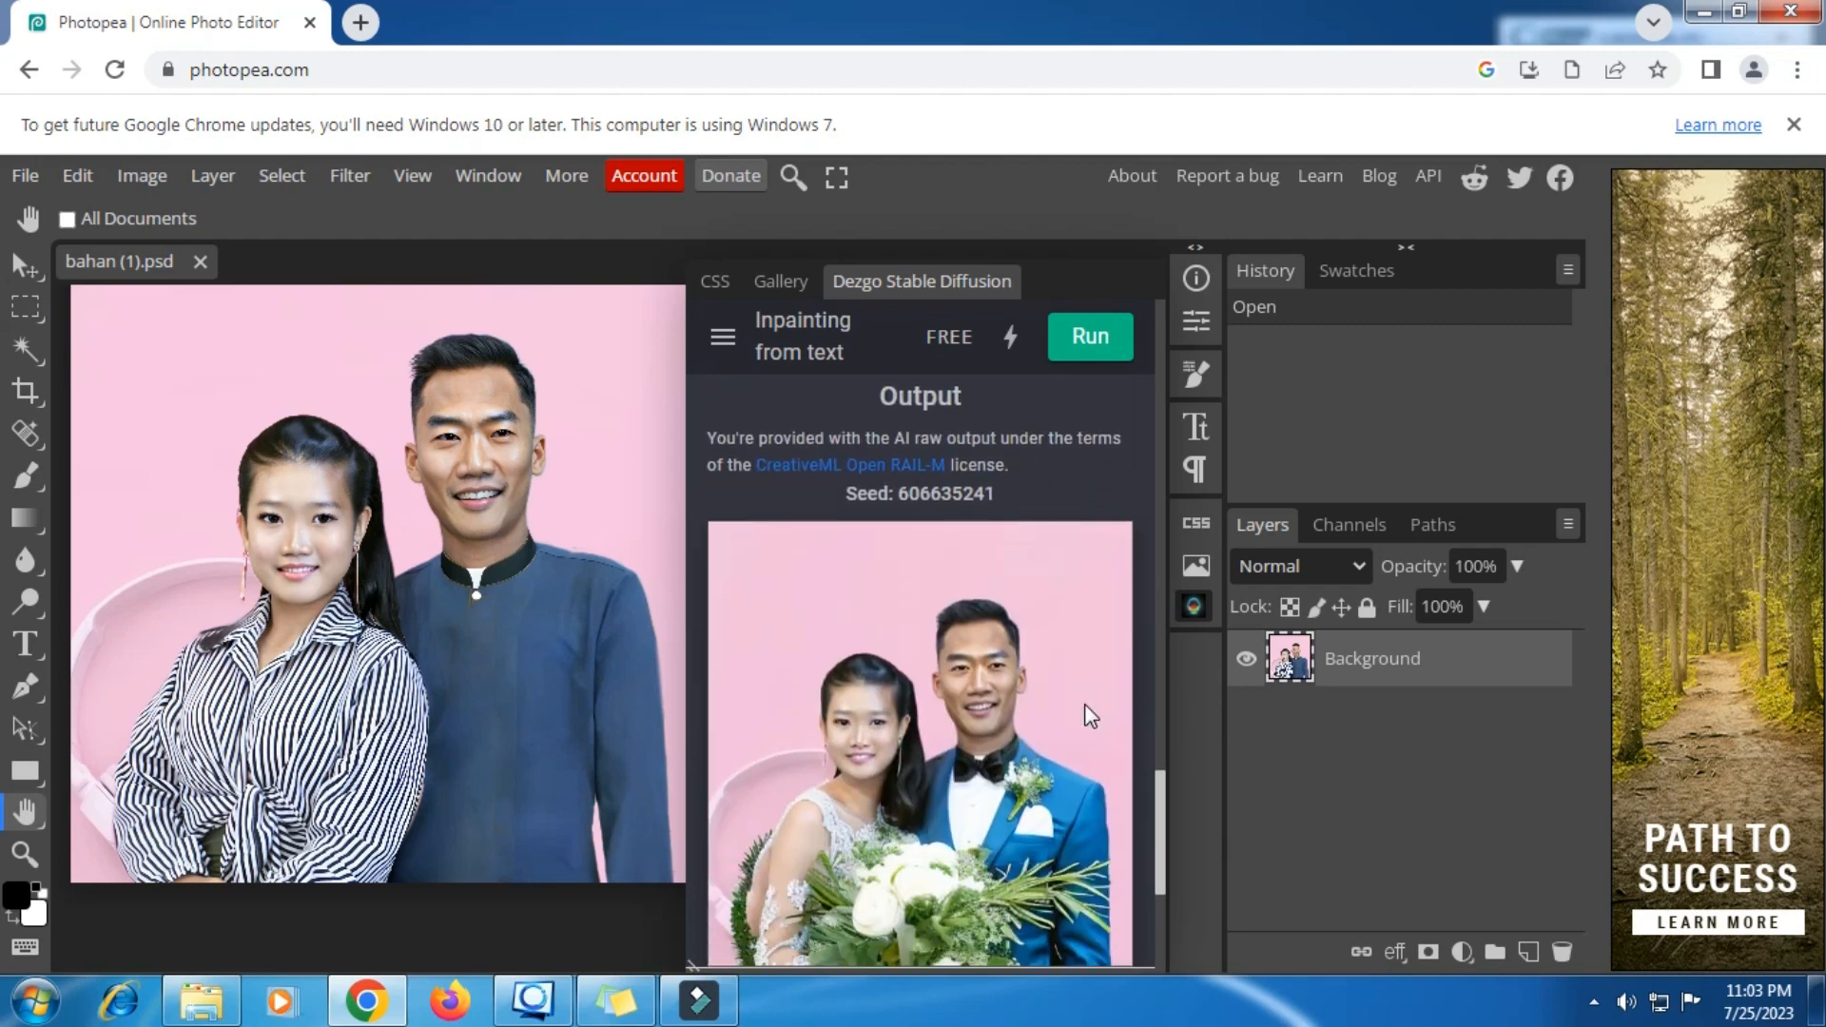
pyautogui.scroll(-2, 1084, 704)
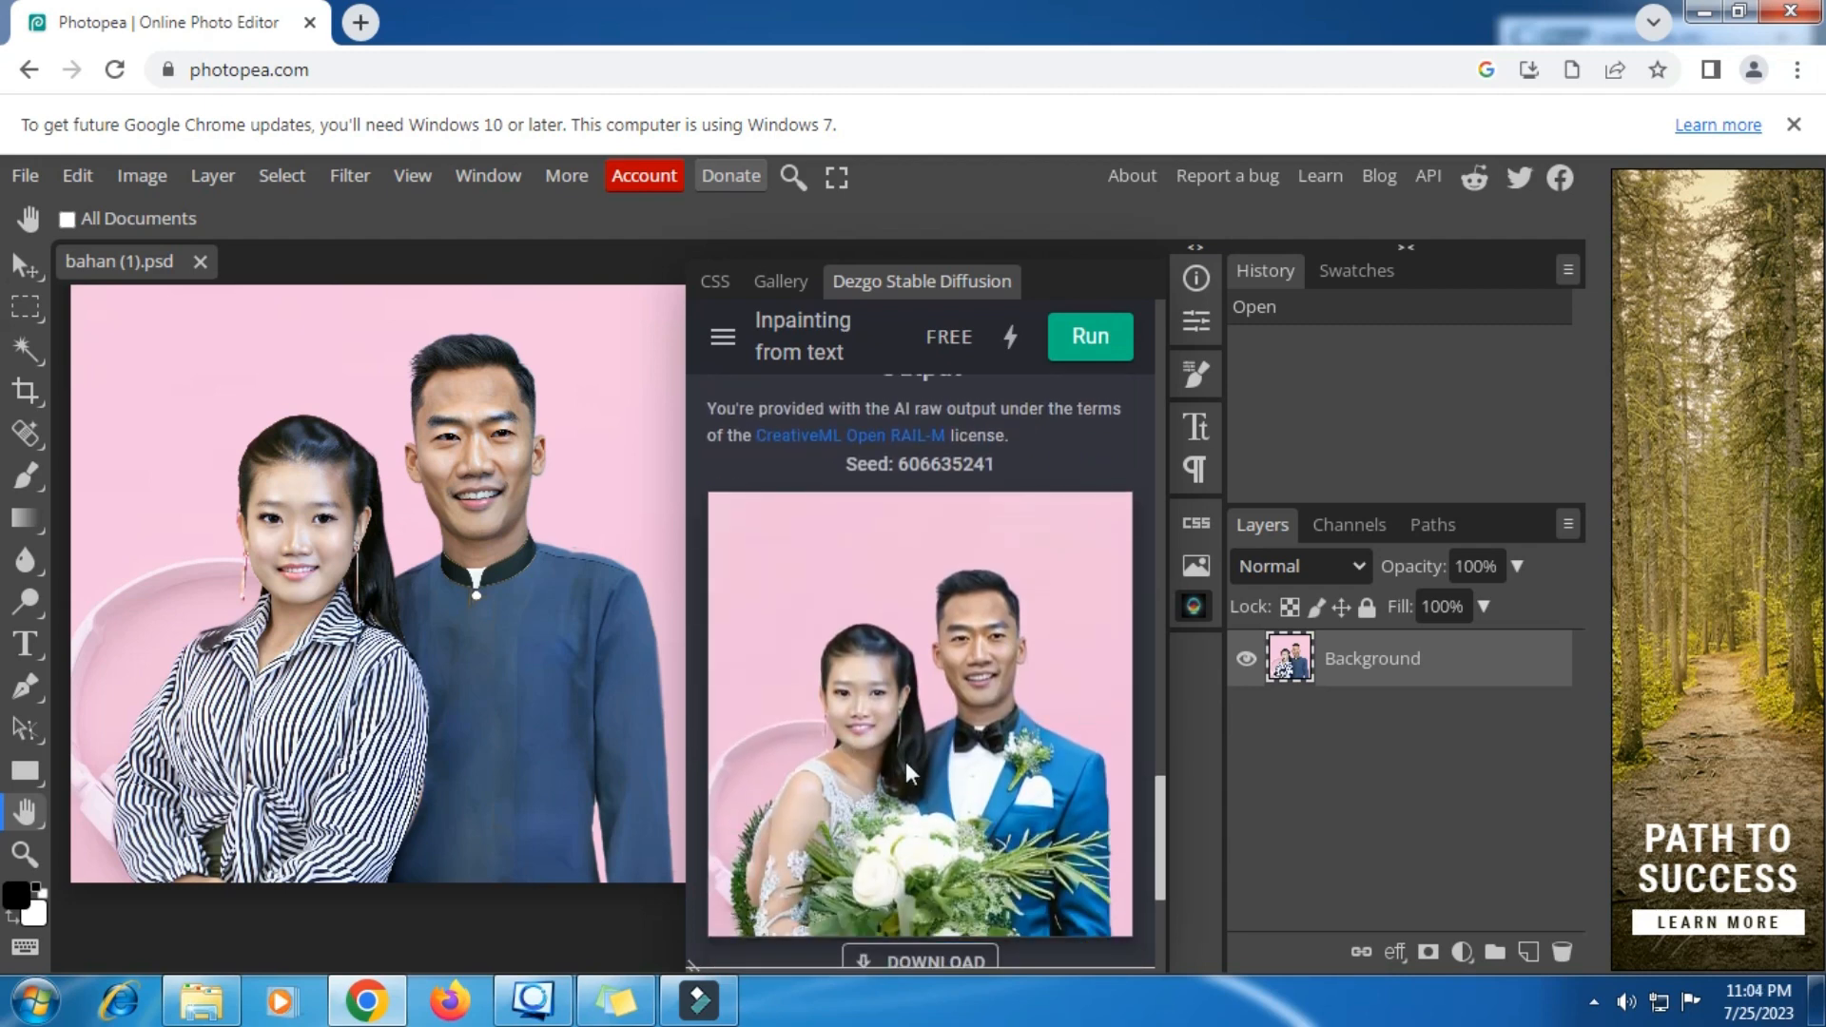
pyautogui.scroll(-1, 907, 773)
pyautogui.scroll(1, 999, 571)
# Run the inpainting again with the same settings and download the newly generated wedding image
pyautogui.click(1088, 336)
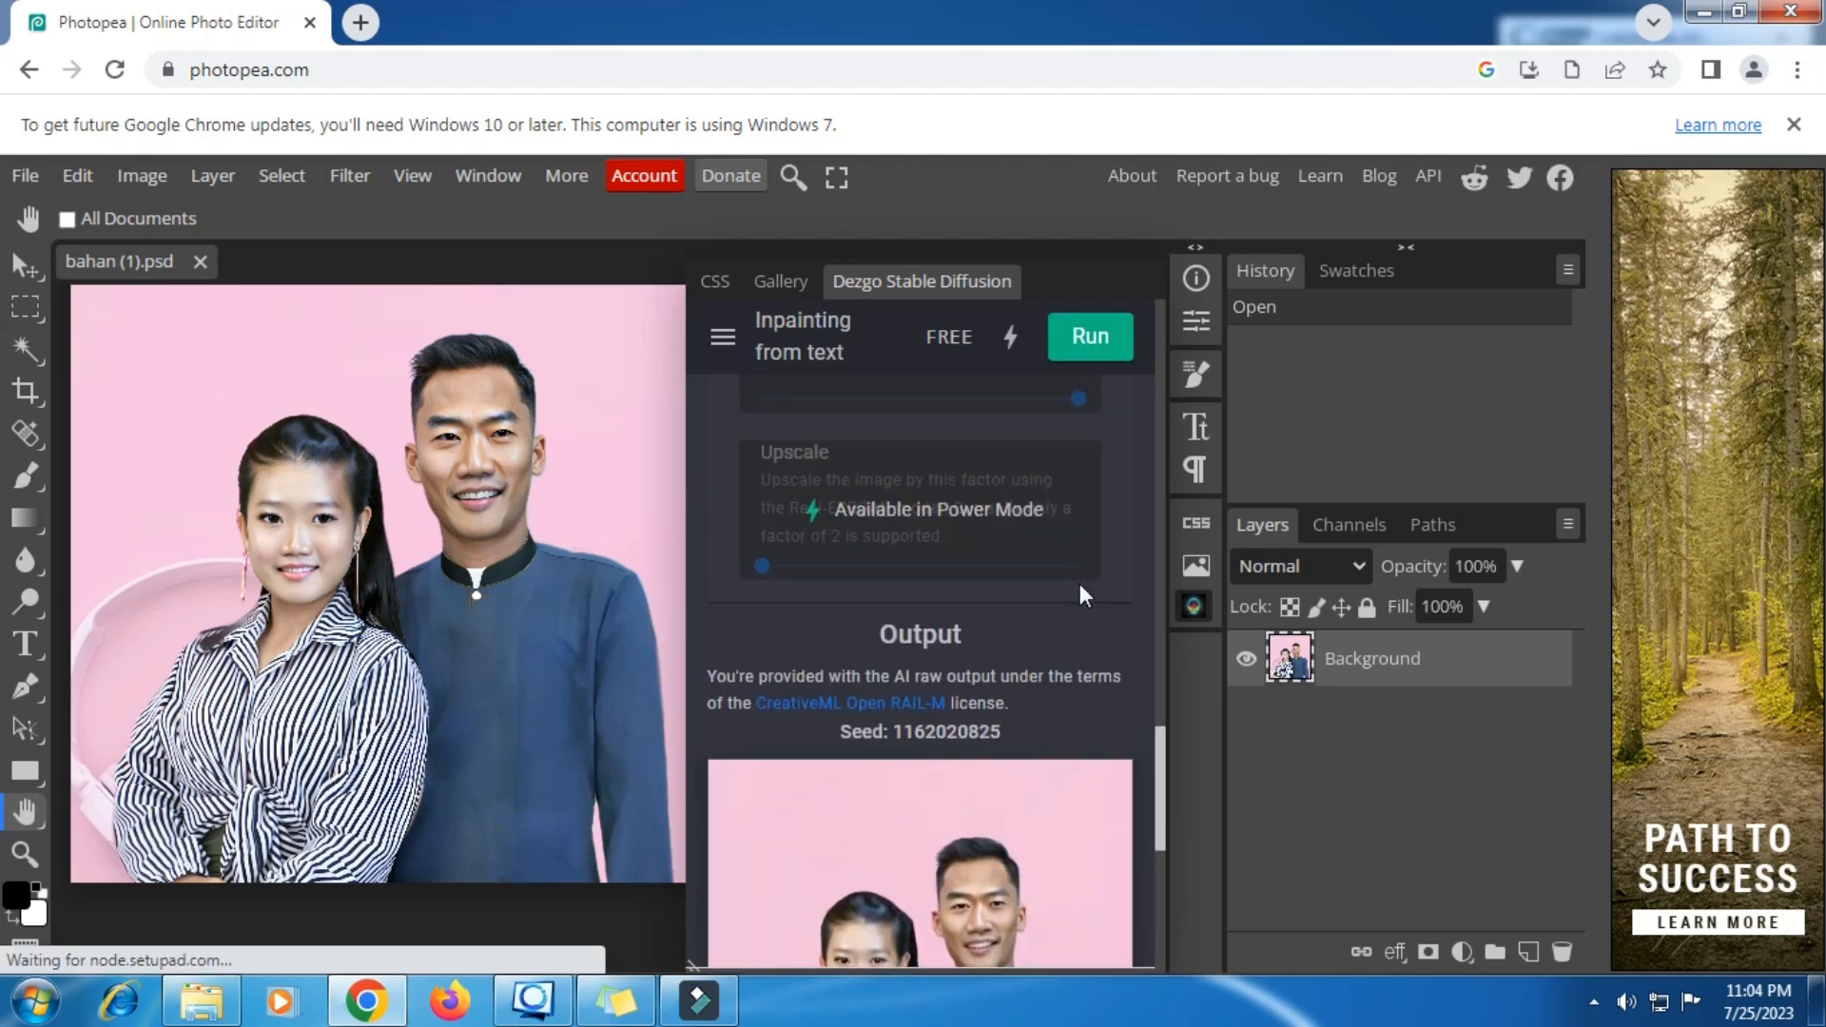
pyautogui.scroll(-3, 1116, 635)
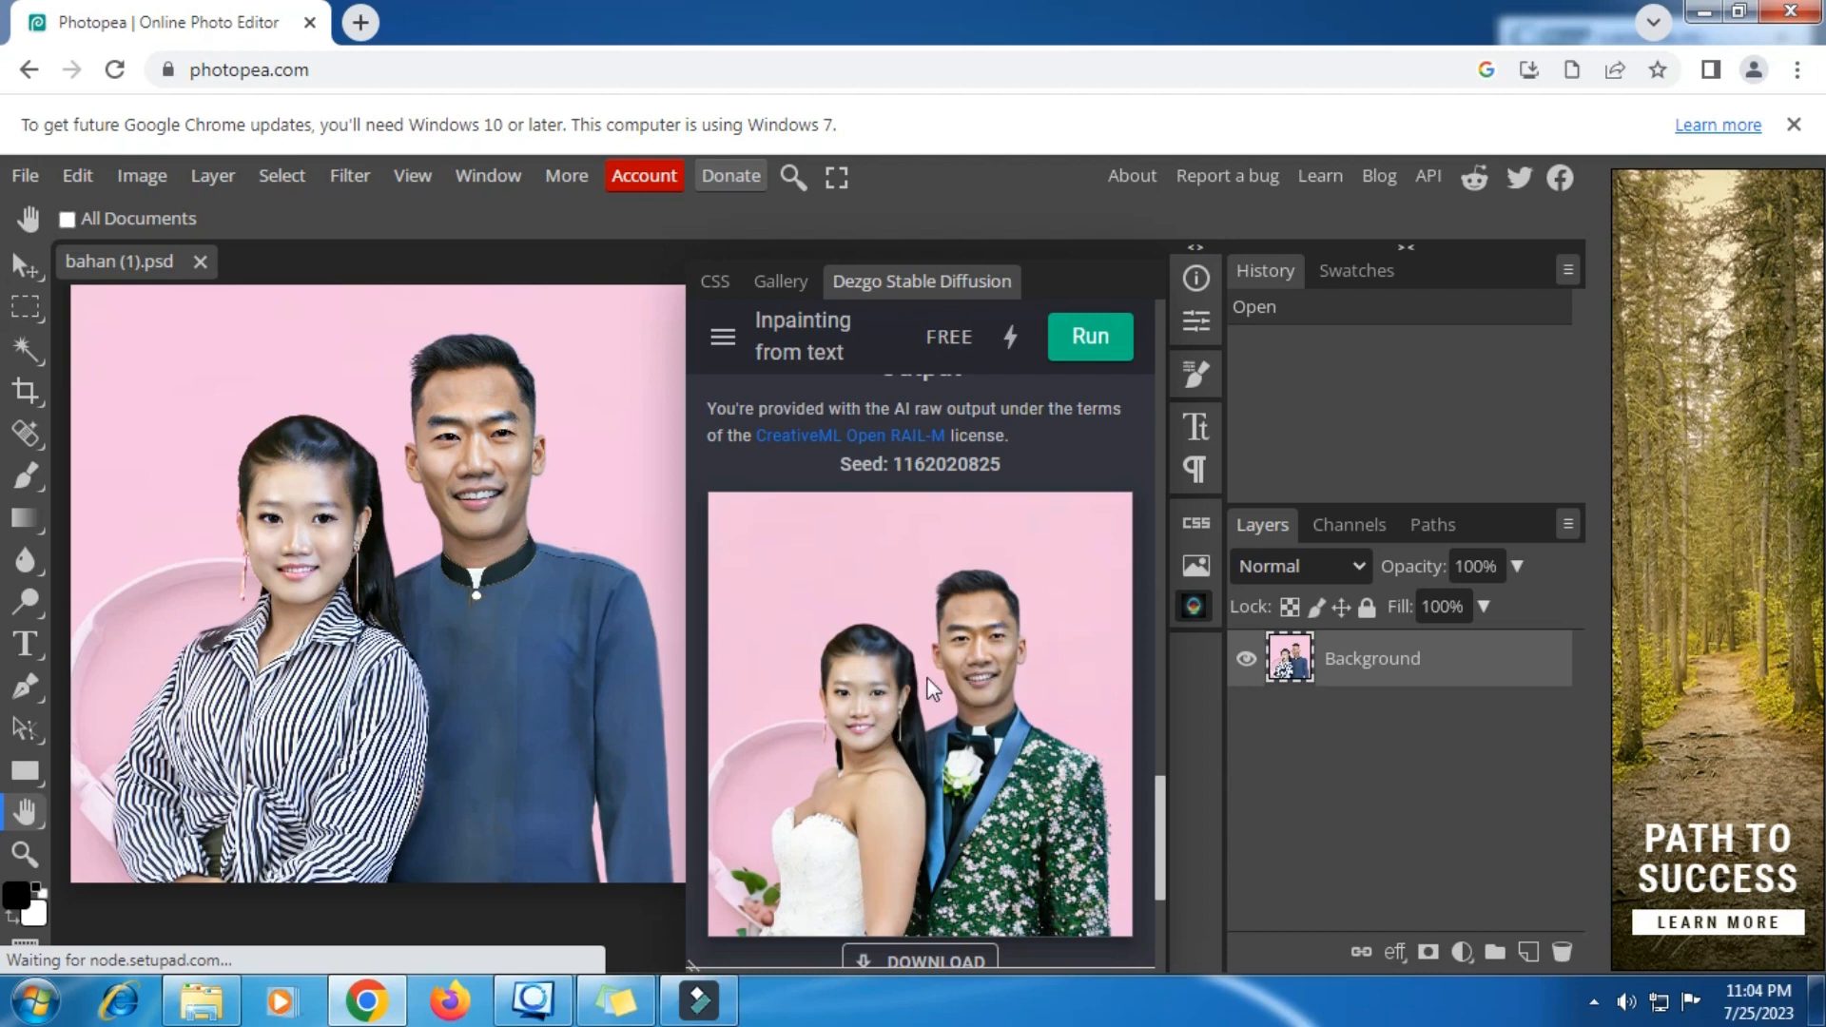
pyautogui.scroll(-2, 853, 757)
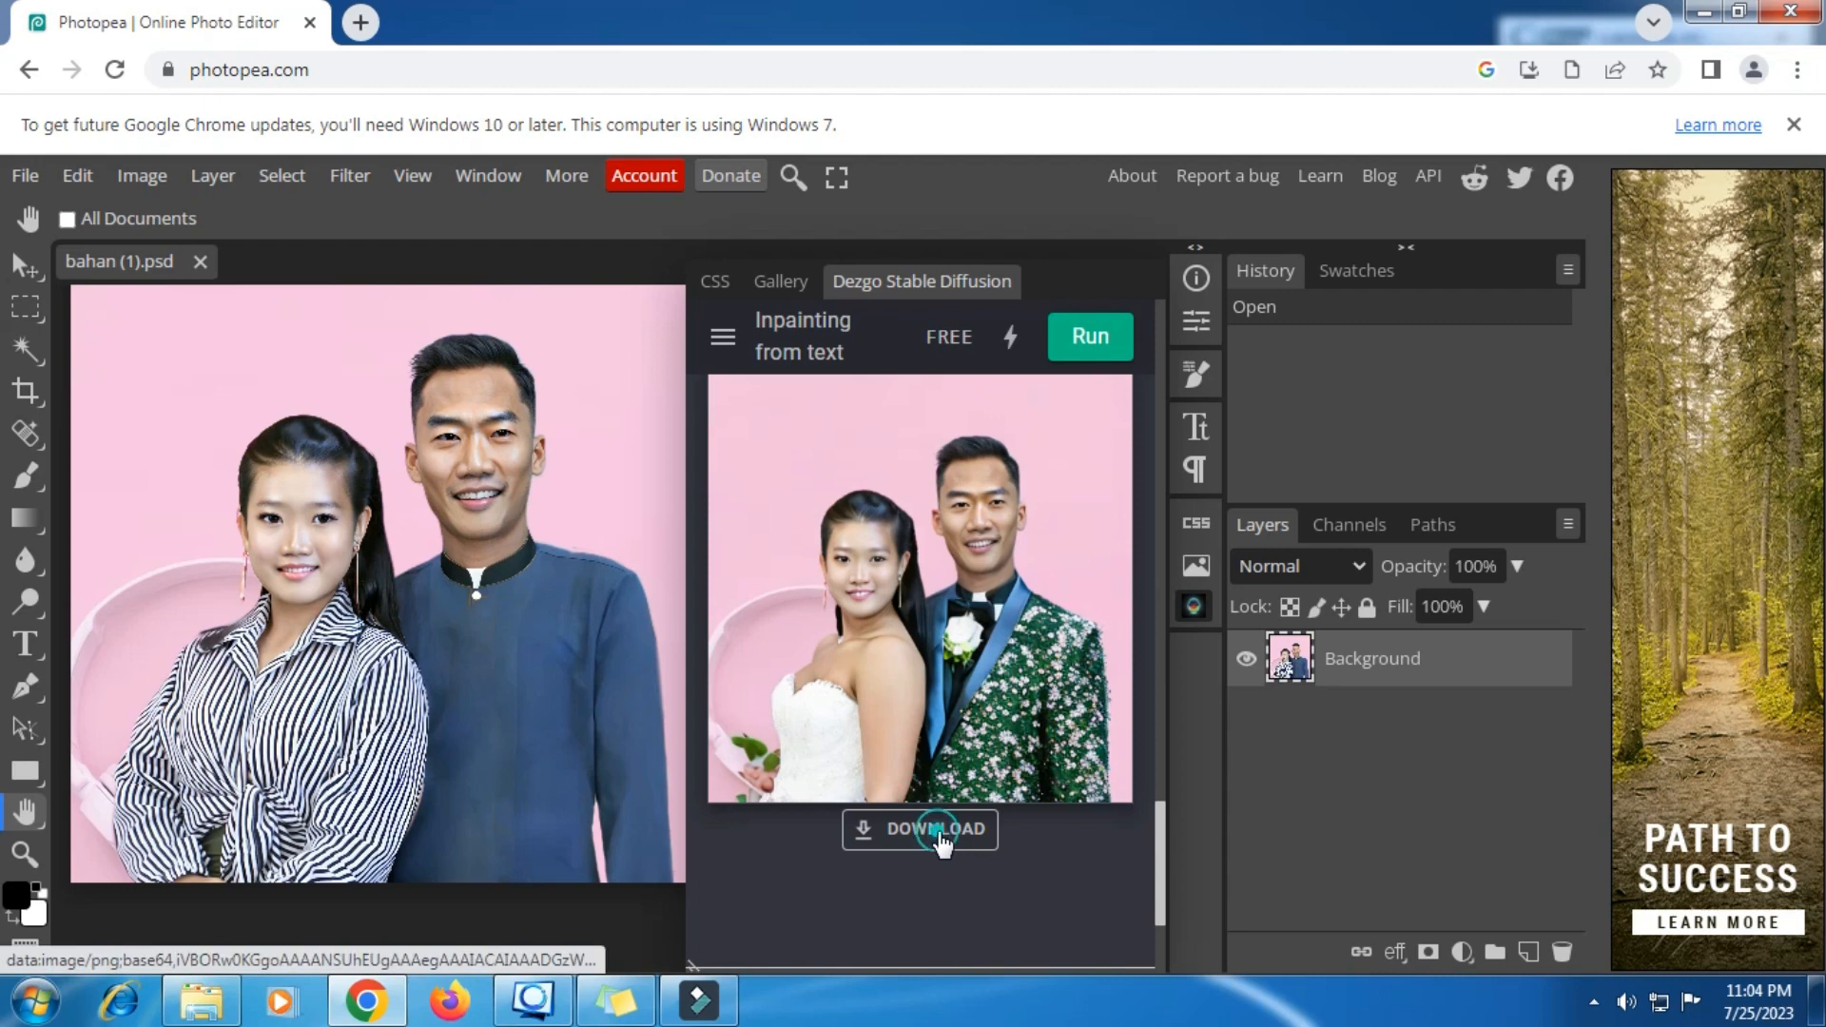
pyautogui.click(940, 841)
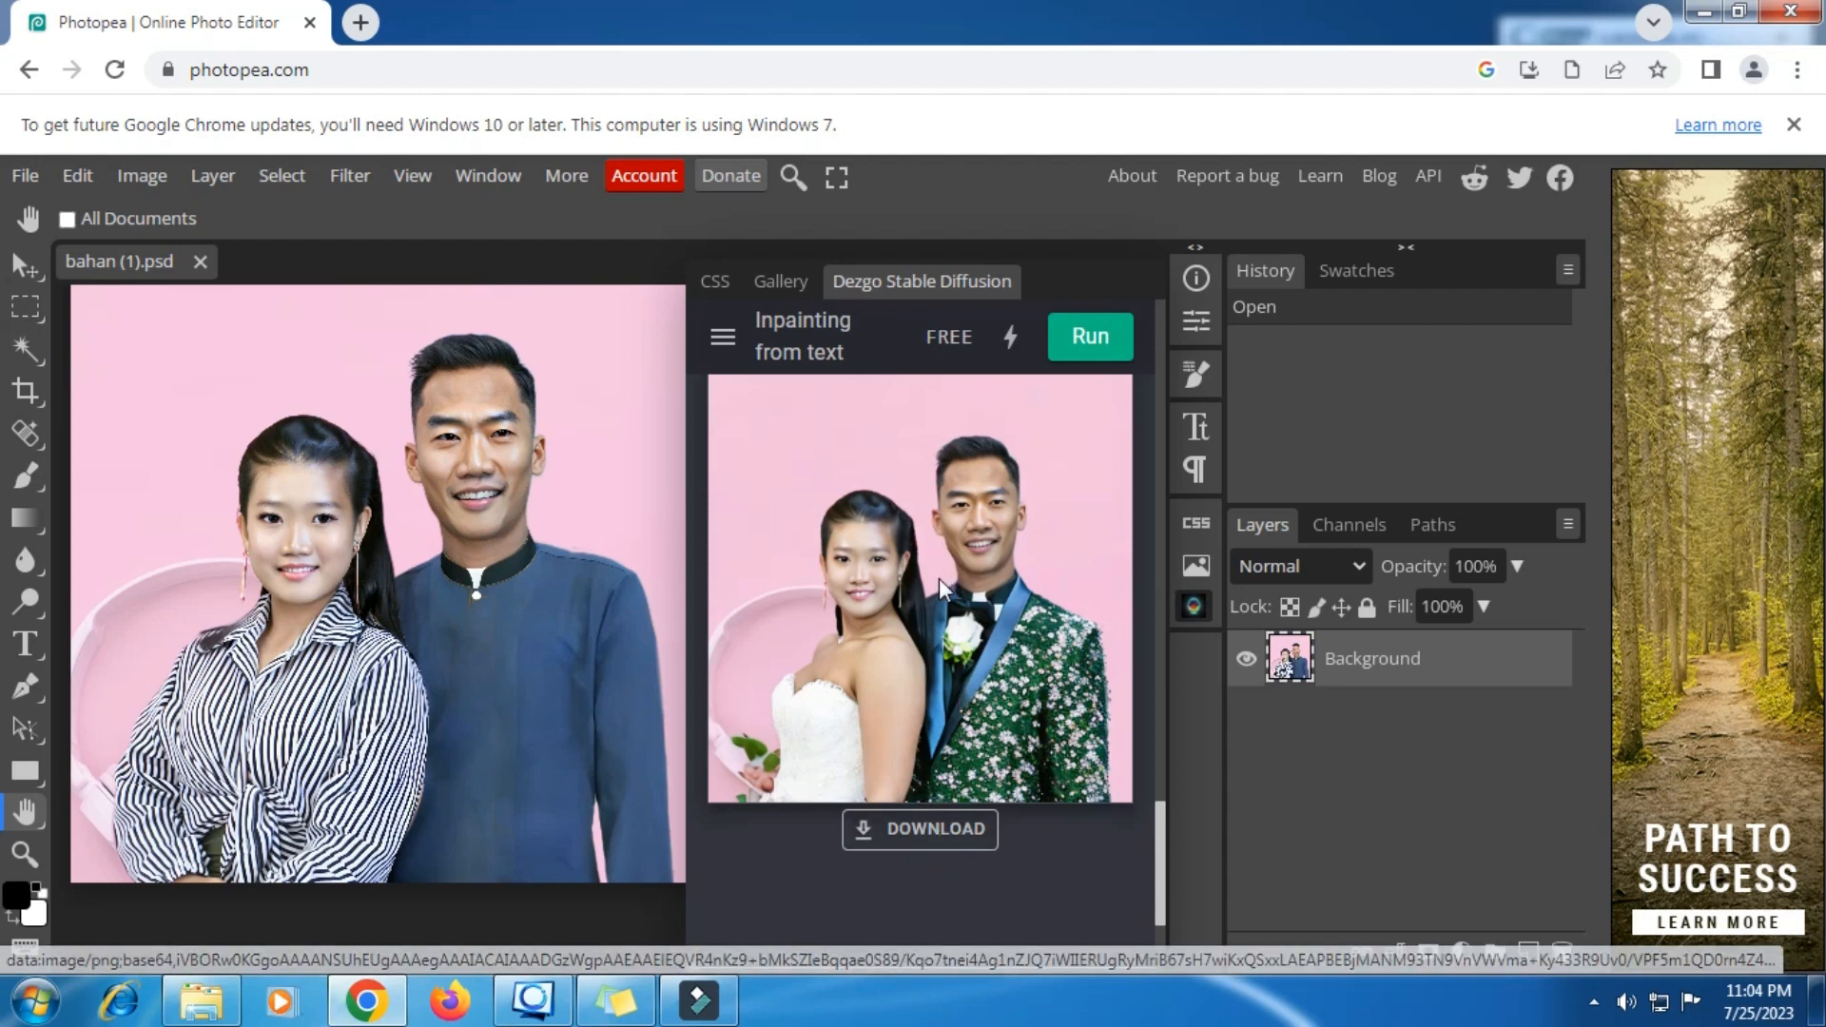
# Set the Guidance to 10 and run the inpainting again to generate another version
pyautogui.scroll(3, 994, 751)
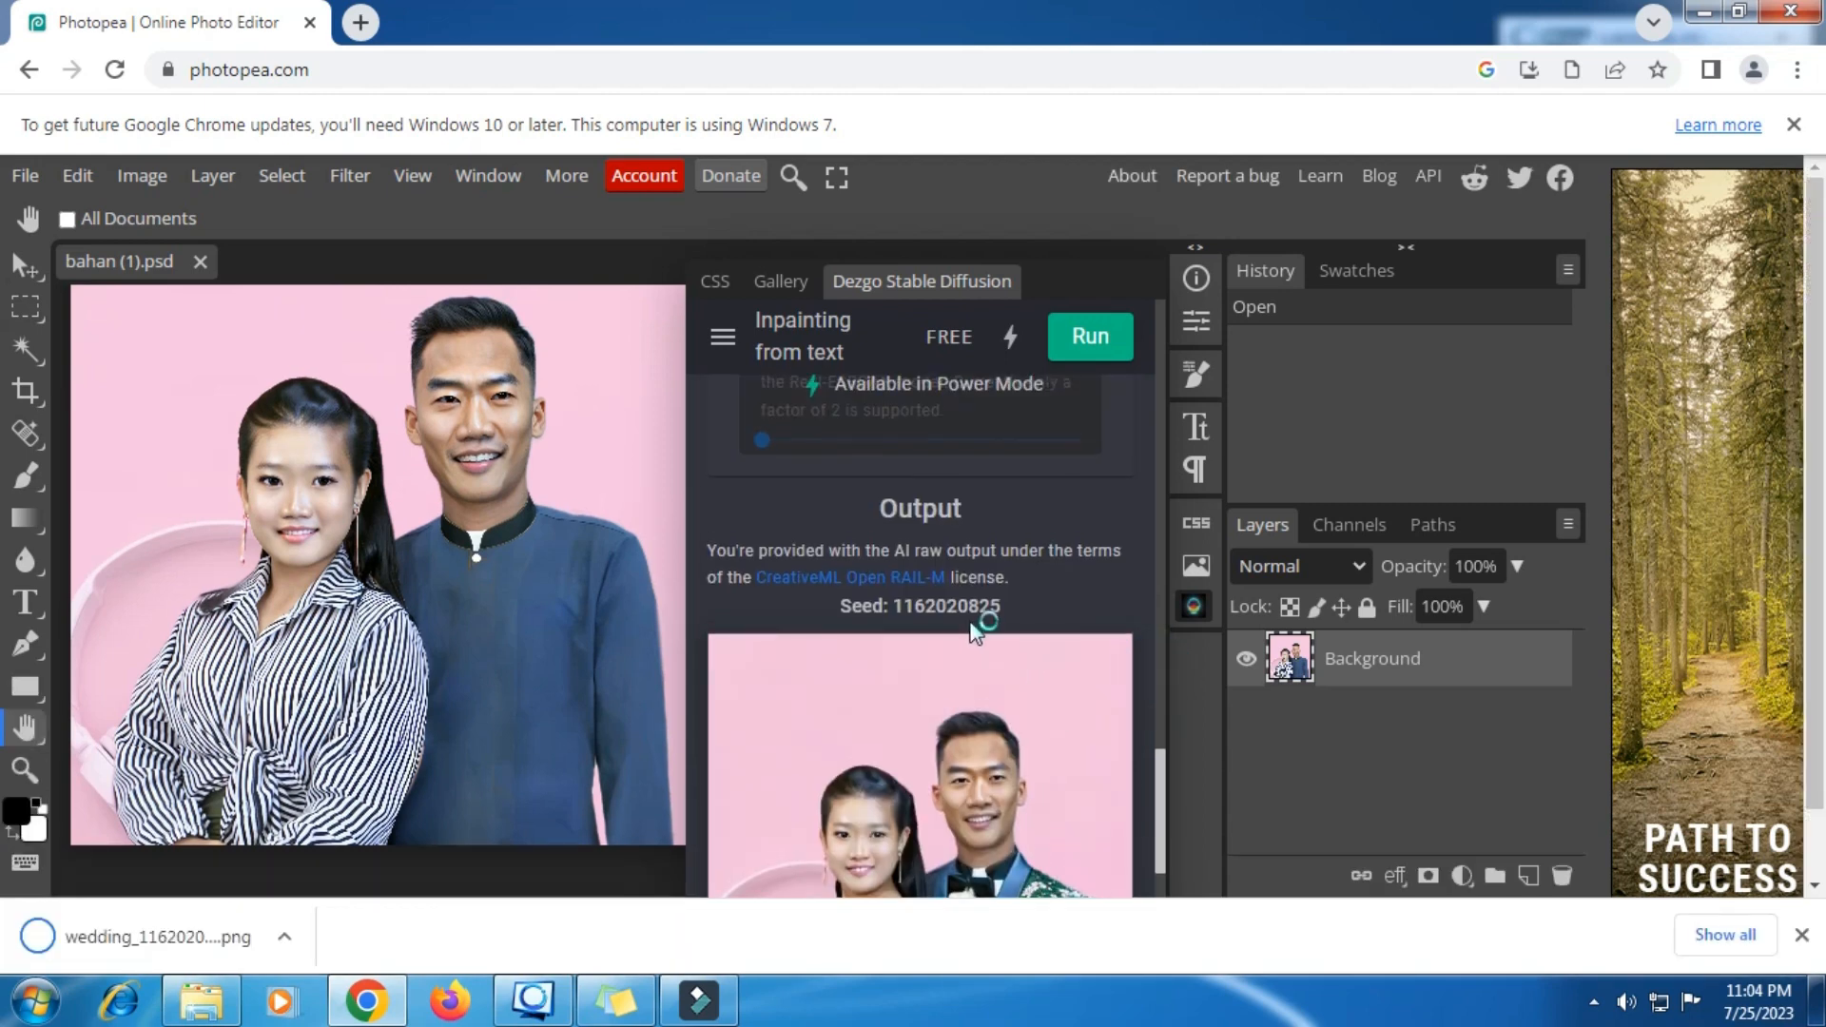
pyautogui.scroll(5, 969, 620)
pyautogui.scroll(4, 968, 621)
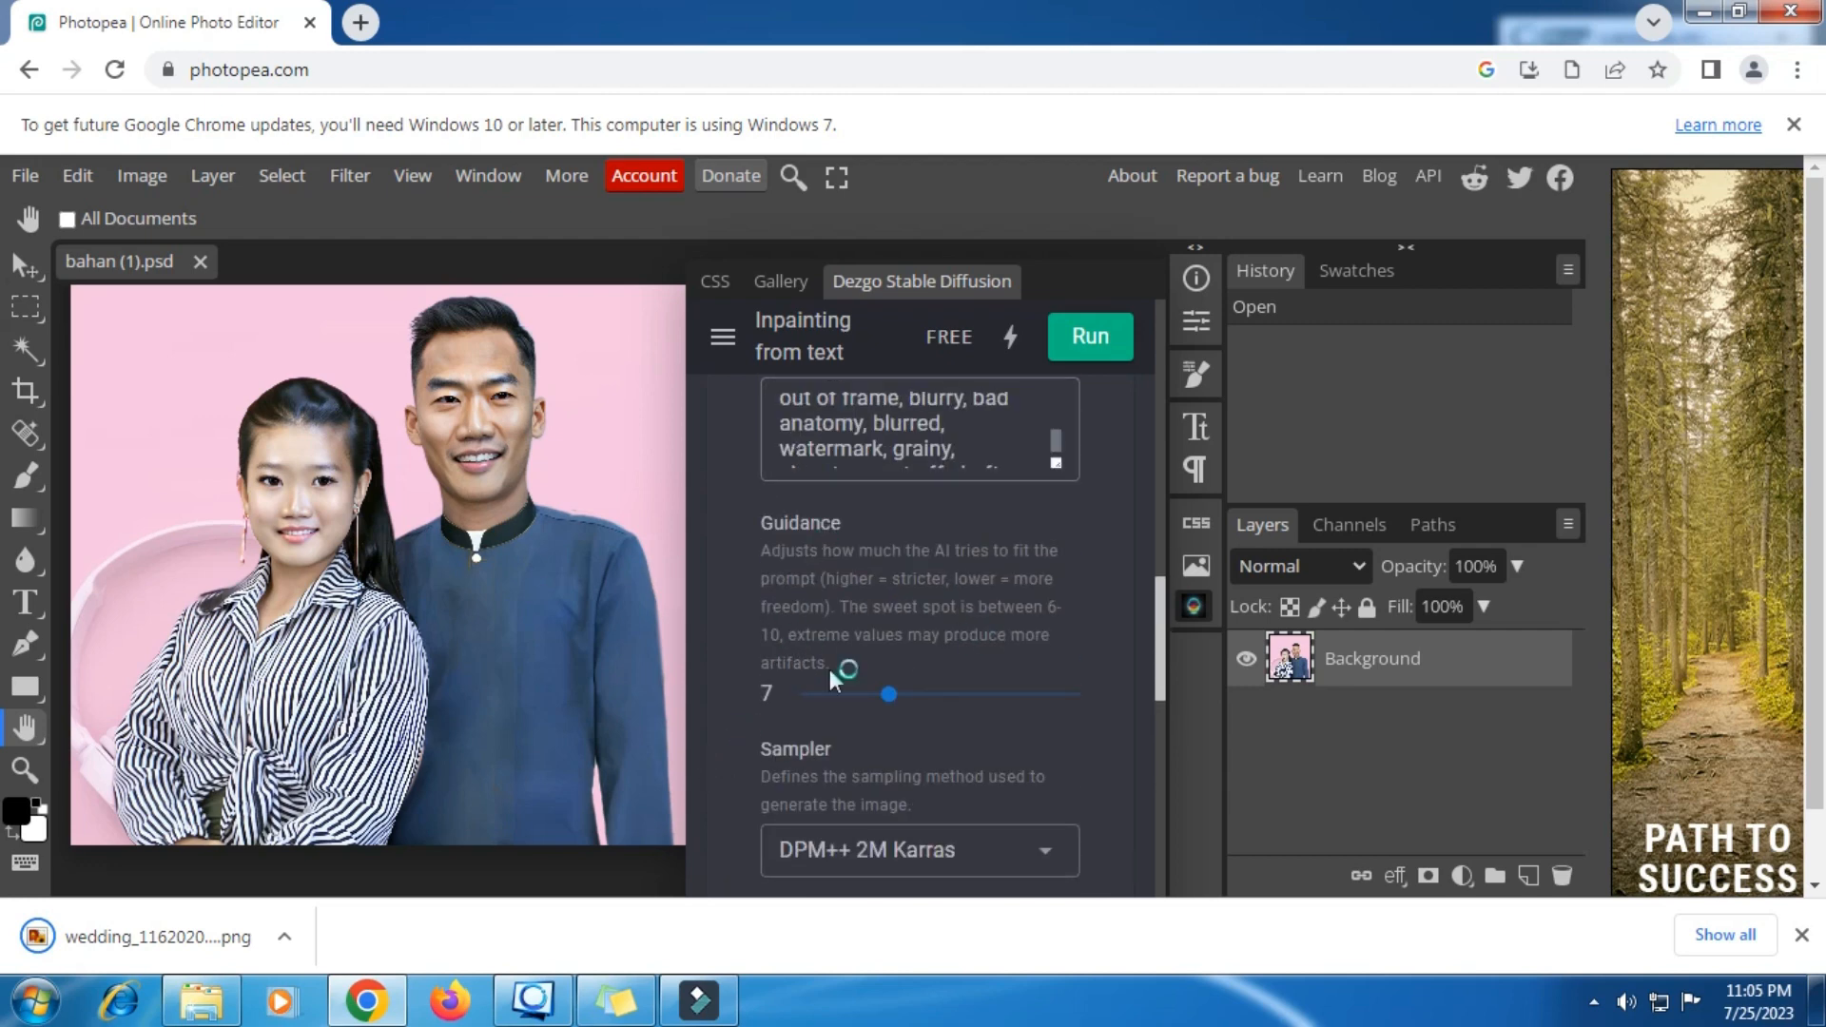
pyautogui.moveTo(888, 697); pyautogui.dragTo(939, 698)
pyautogui.scroll(-10, 940, 683)
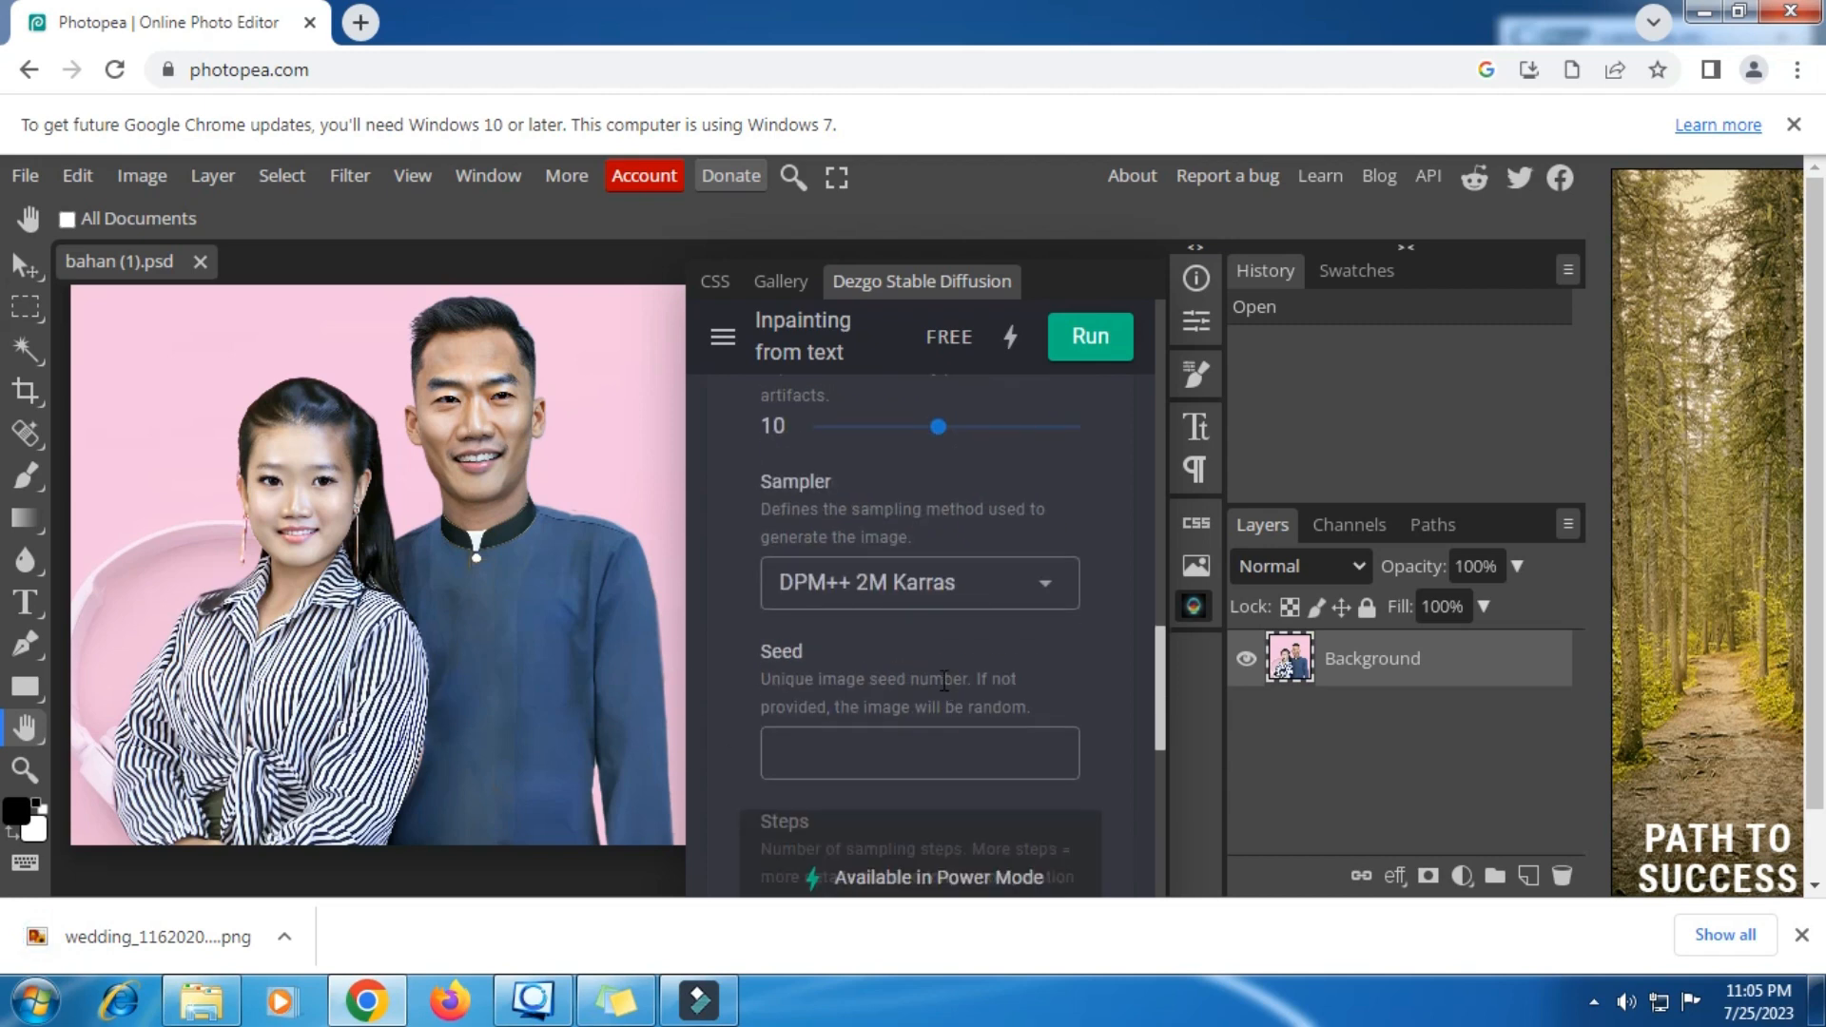
pyautogui.scroll(-3, 939, 689)
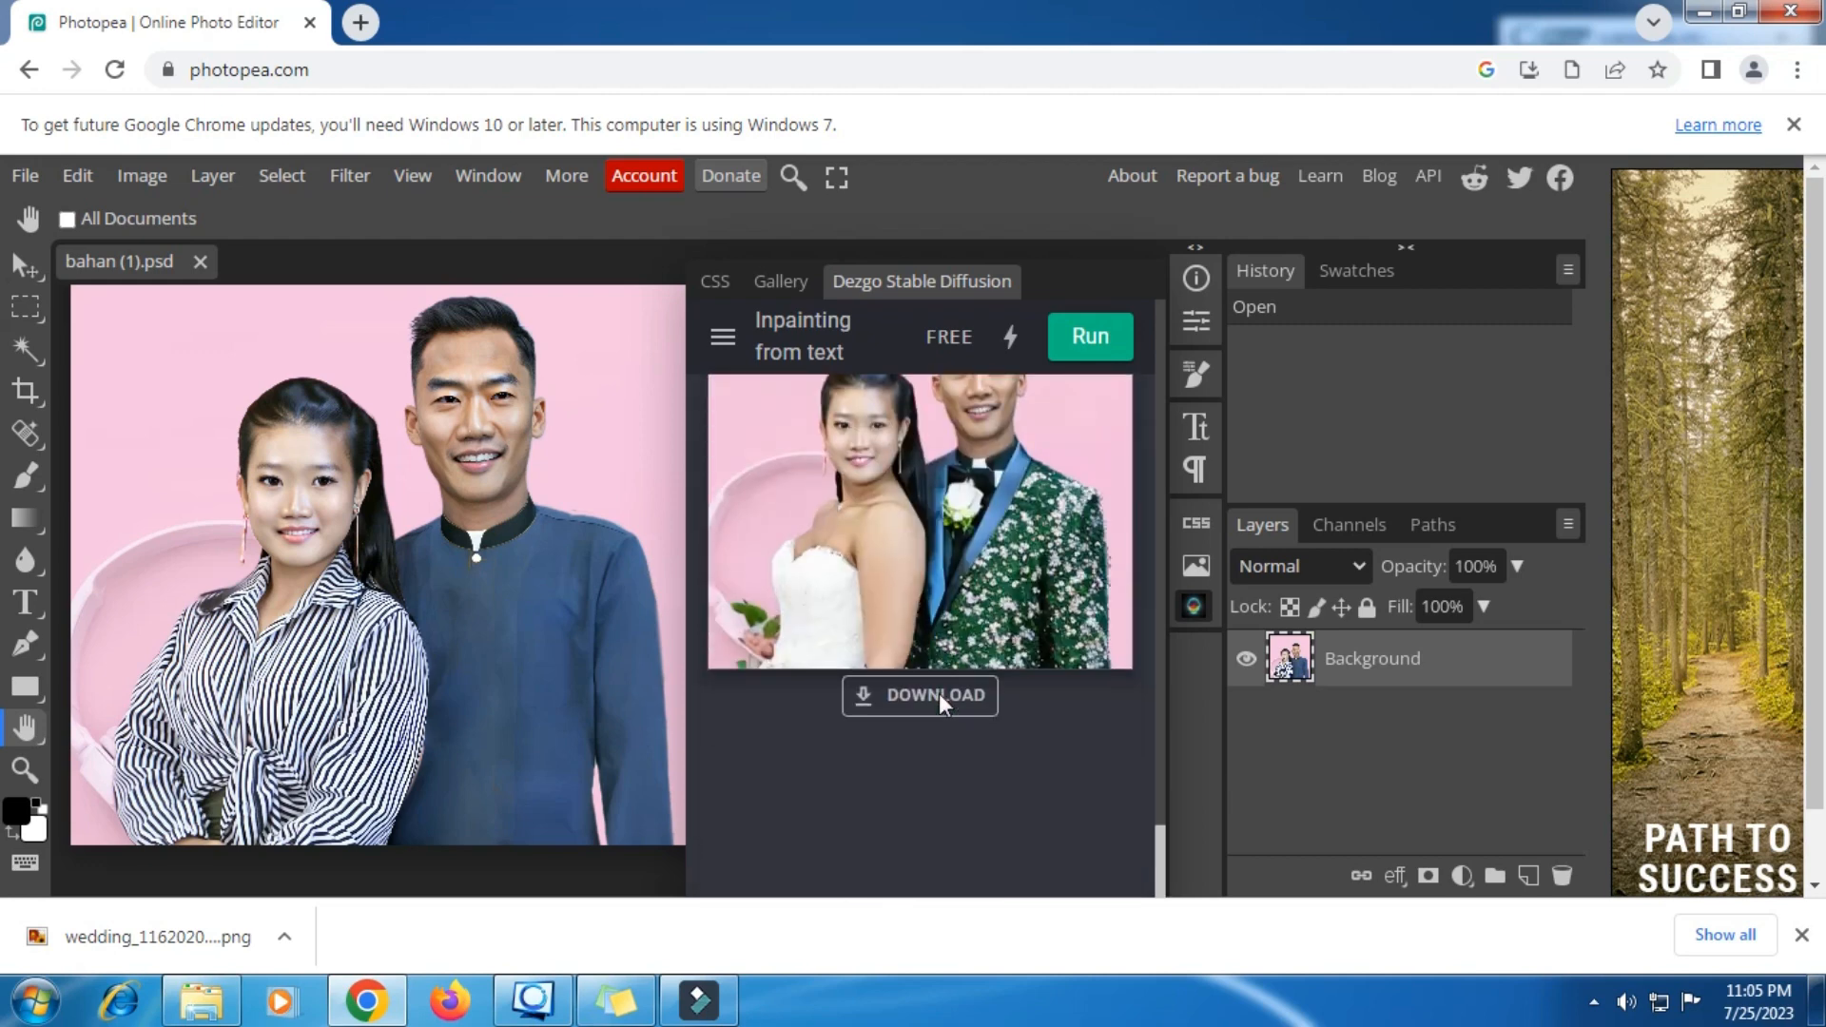
pyautogui.scroll(2, 939, 693)
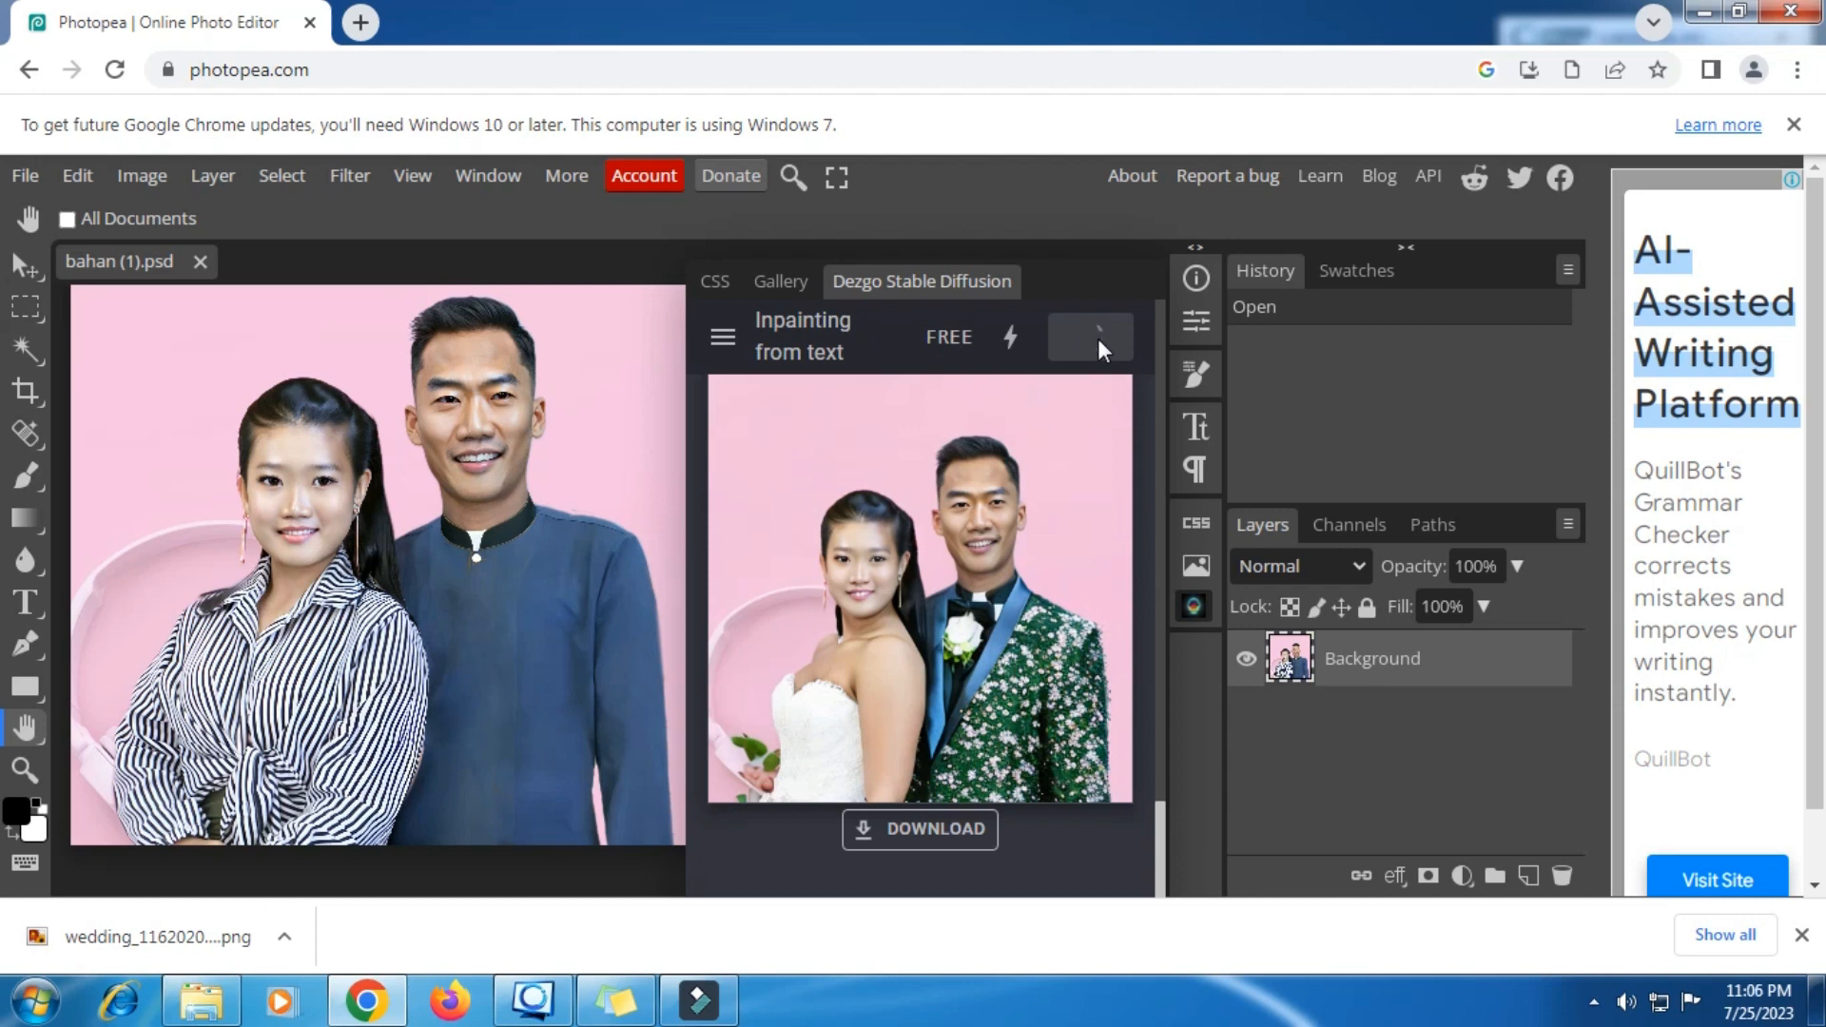
pyautogui.scroll(-1, 1098, 338)
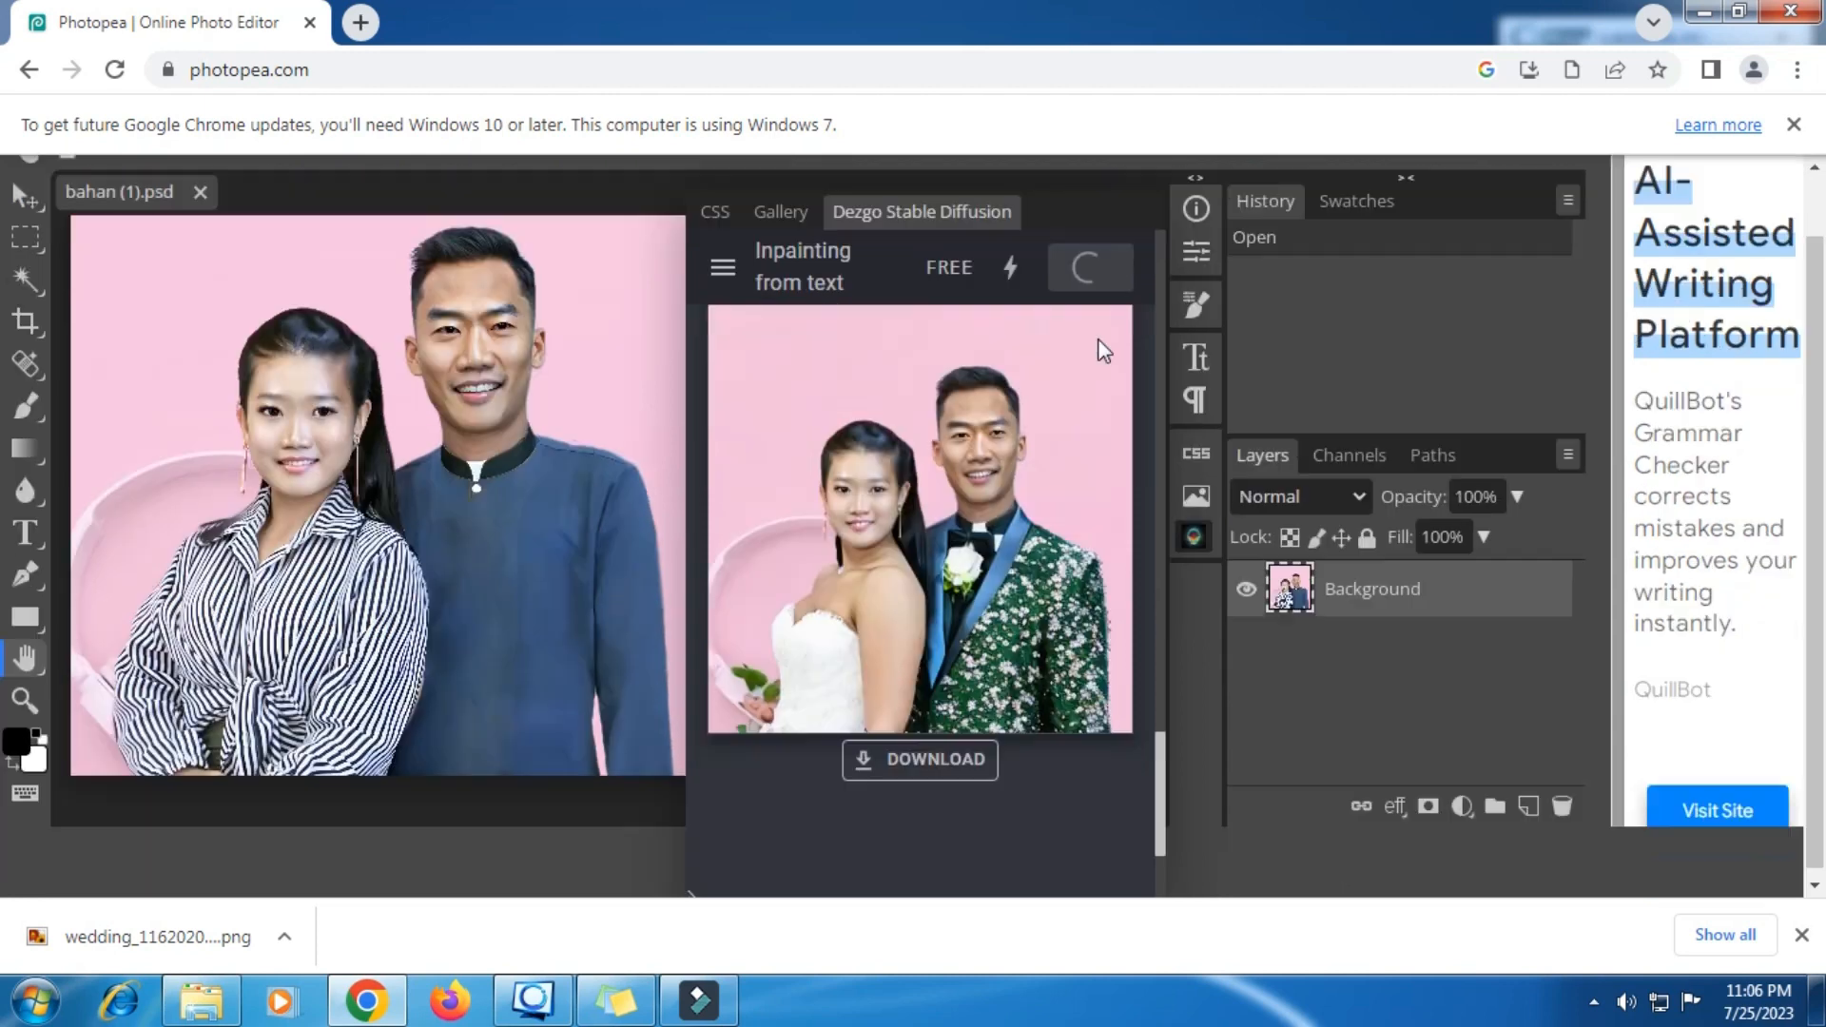
# Lower the Guidance, rerun the inpainting and download the generated wedding image
pyautogui.scroll(7, 1080, 637)
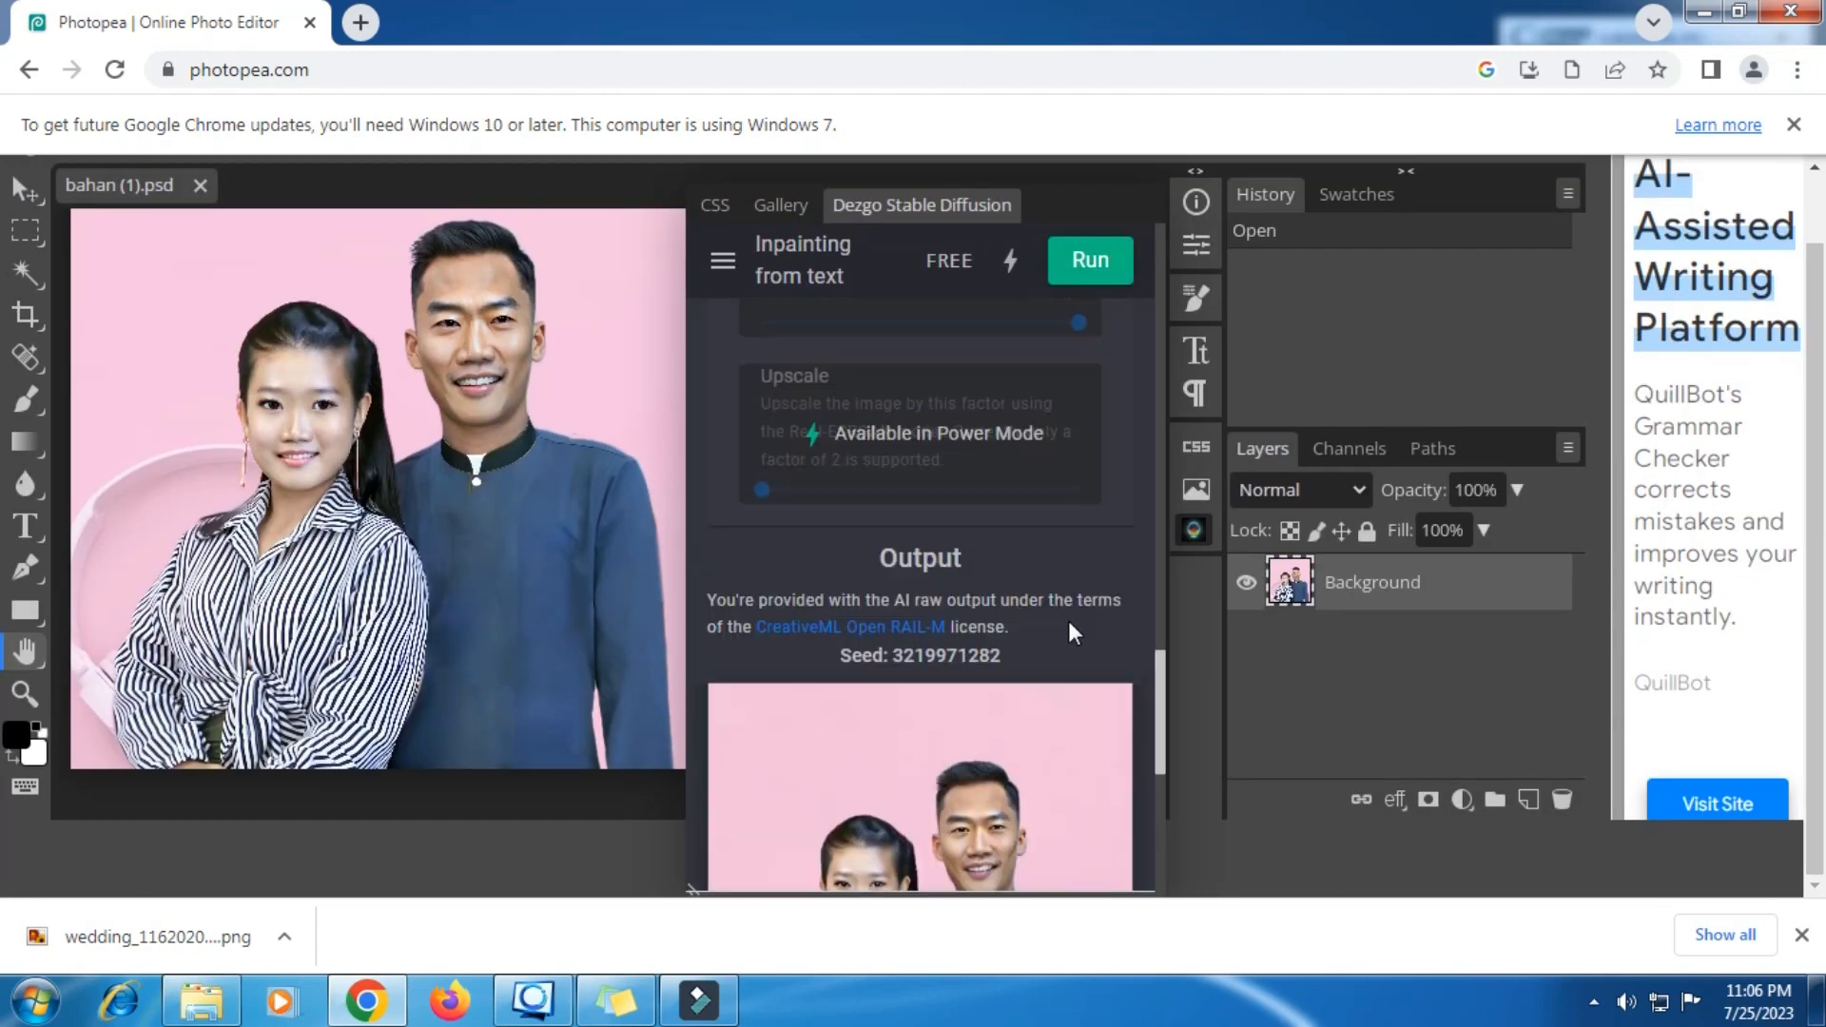
pyautogui.moveTo(936, 349); pyautogui.dragTo(906, 349)
pyautogui.click(1091, 261)
pyautogui.scroll(-4, 1084, 413)
pyautogui.click(927, 752)
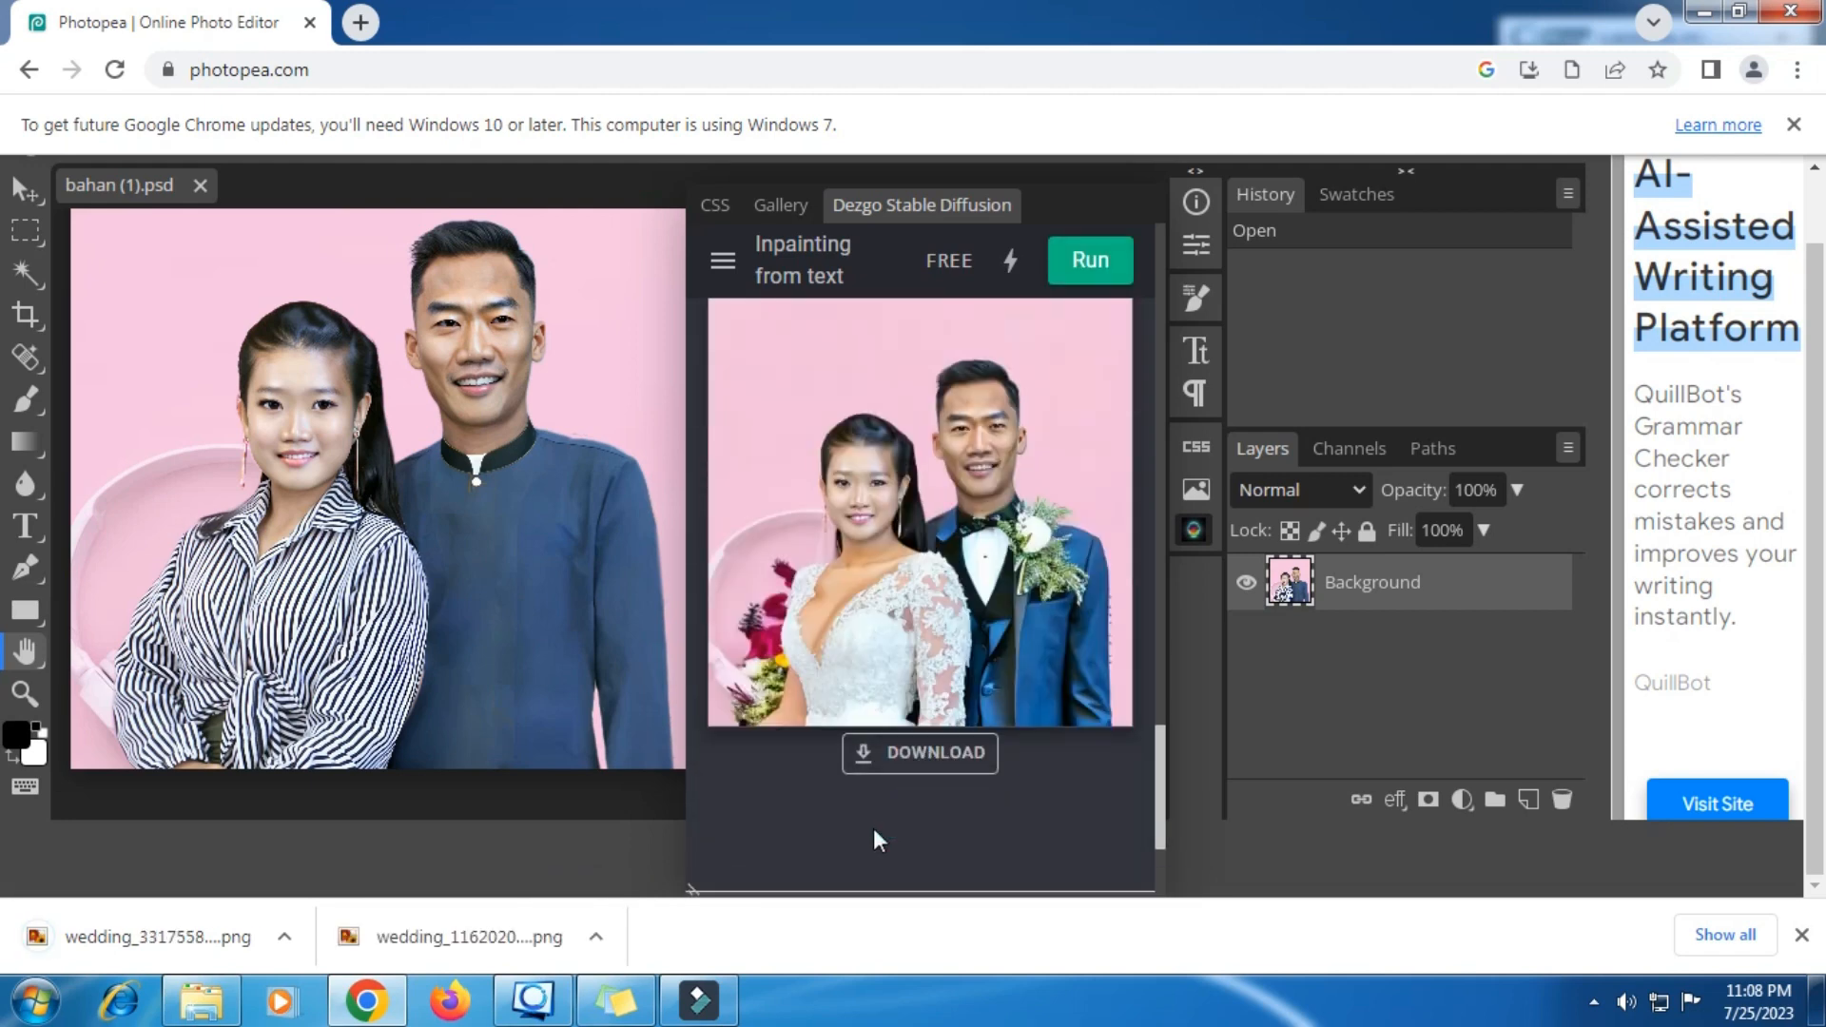
# Generate one more inpainted wedding variation and download the resulting image
pyautogui.scroll(8, 873, 829)
pyautogui.scroll(-5, 966, 577)
pyautogui.scroll(-3, 967, 577)
pyautogui.click(1090, 260)
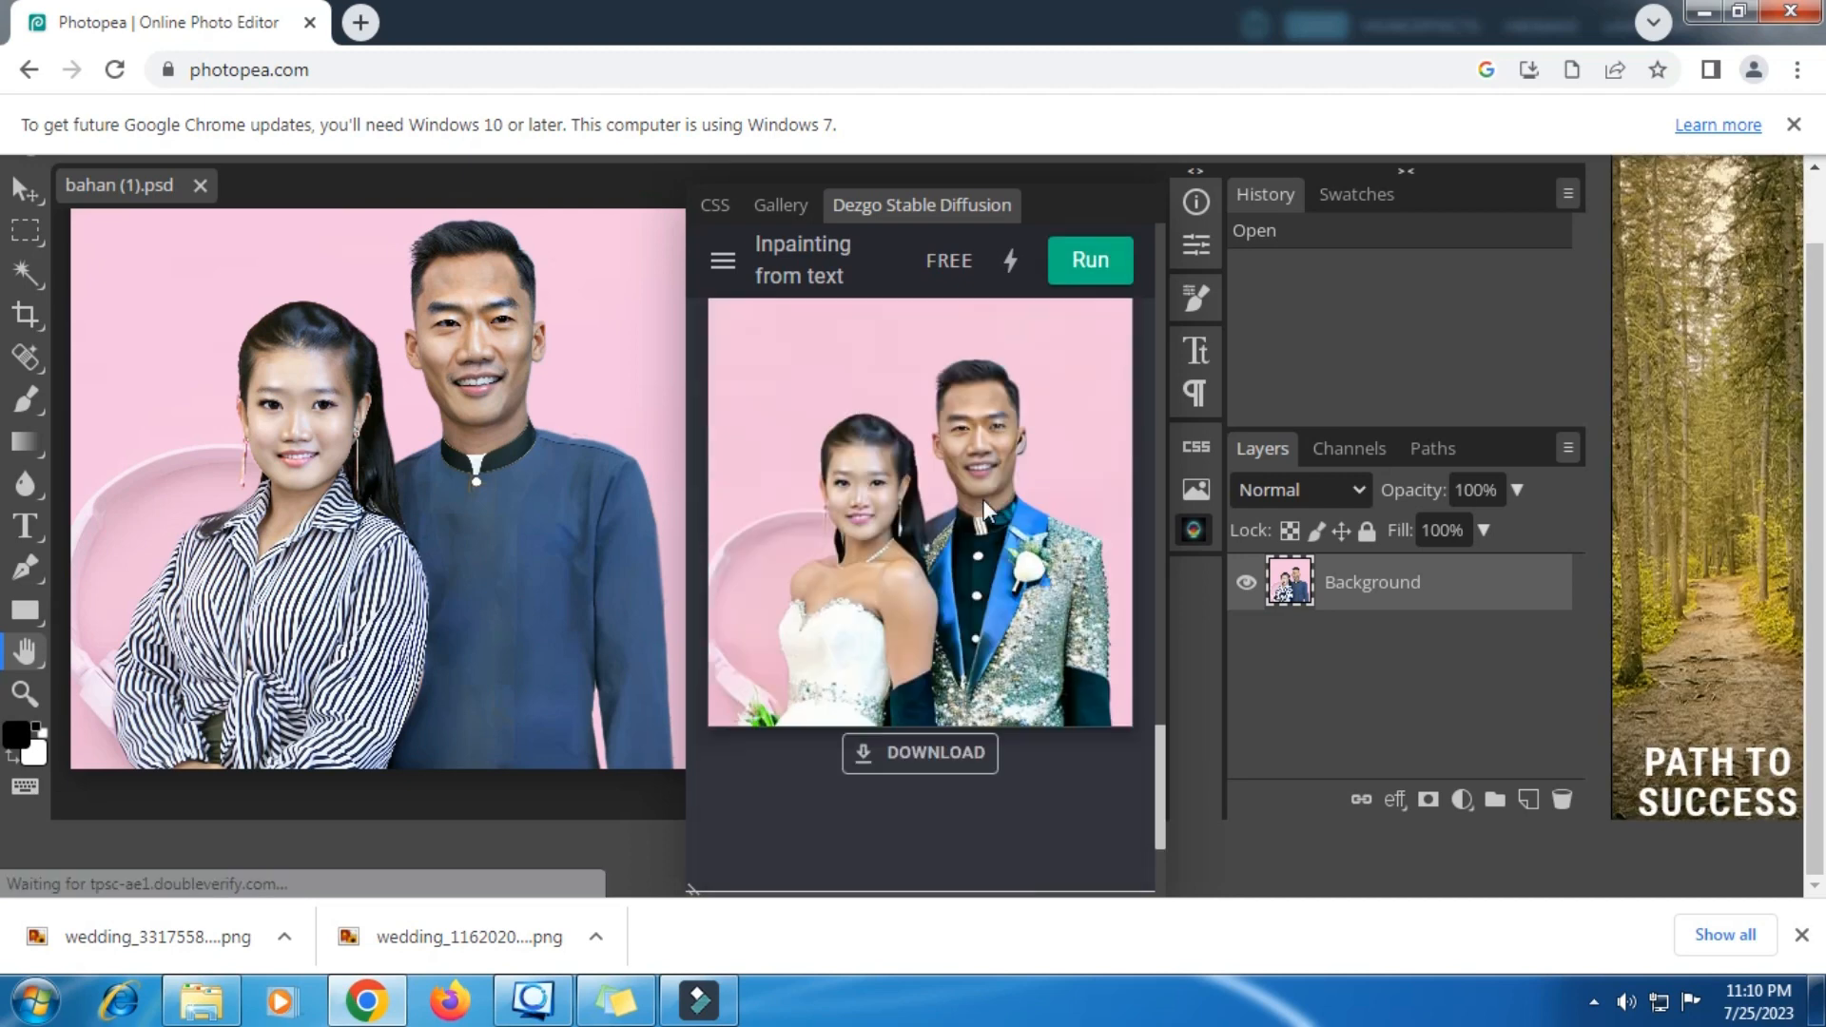
pyautogui.click(920, 753)
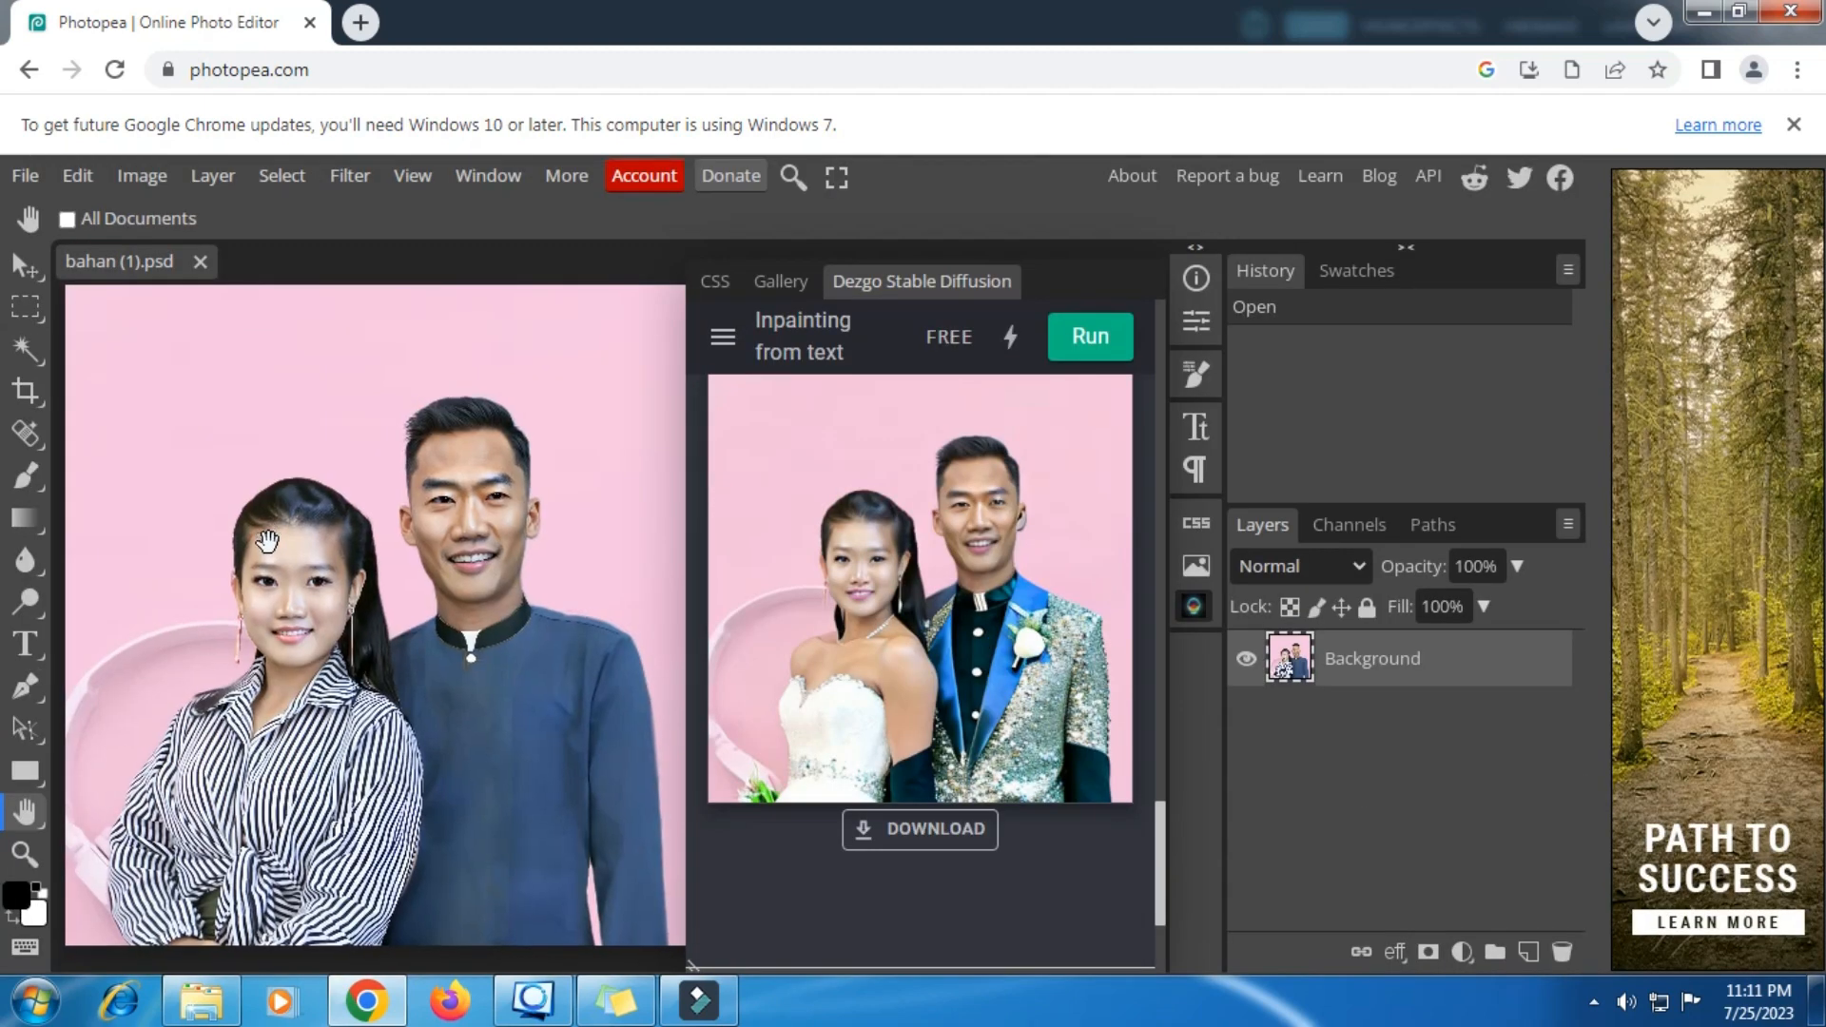
# Check the original photo's pixel dimensions in Image Size without changing them
pyautogui.click(124, 175)
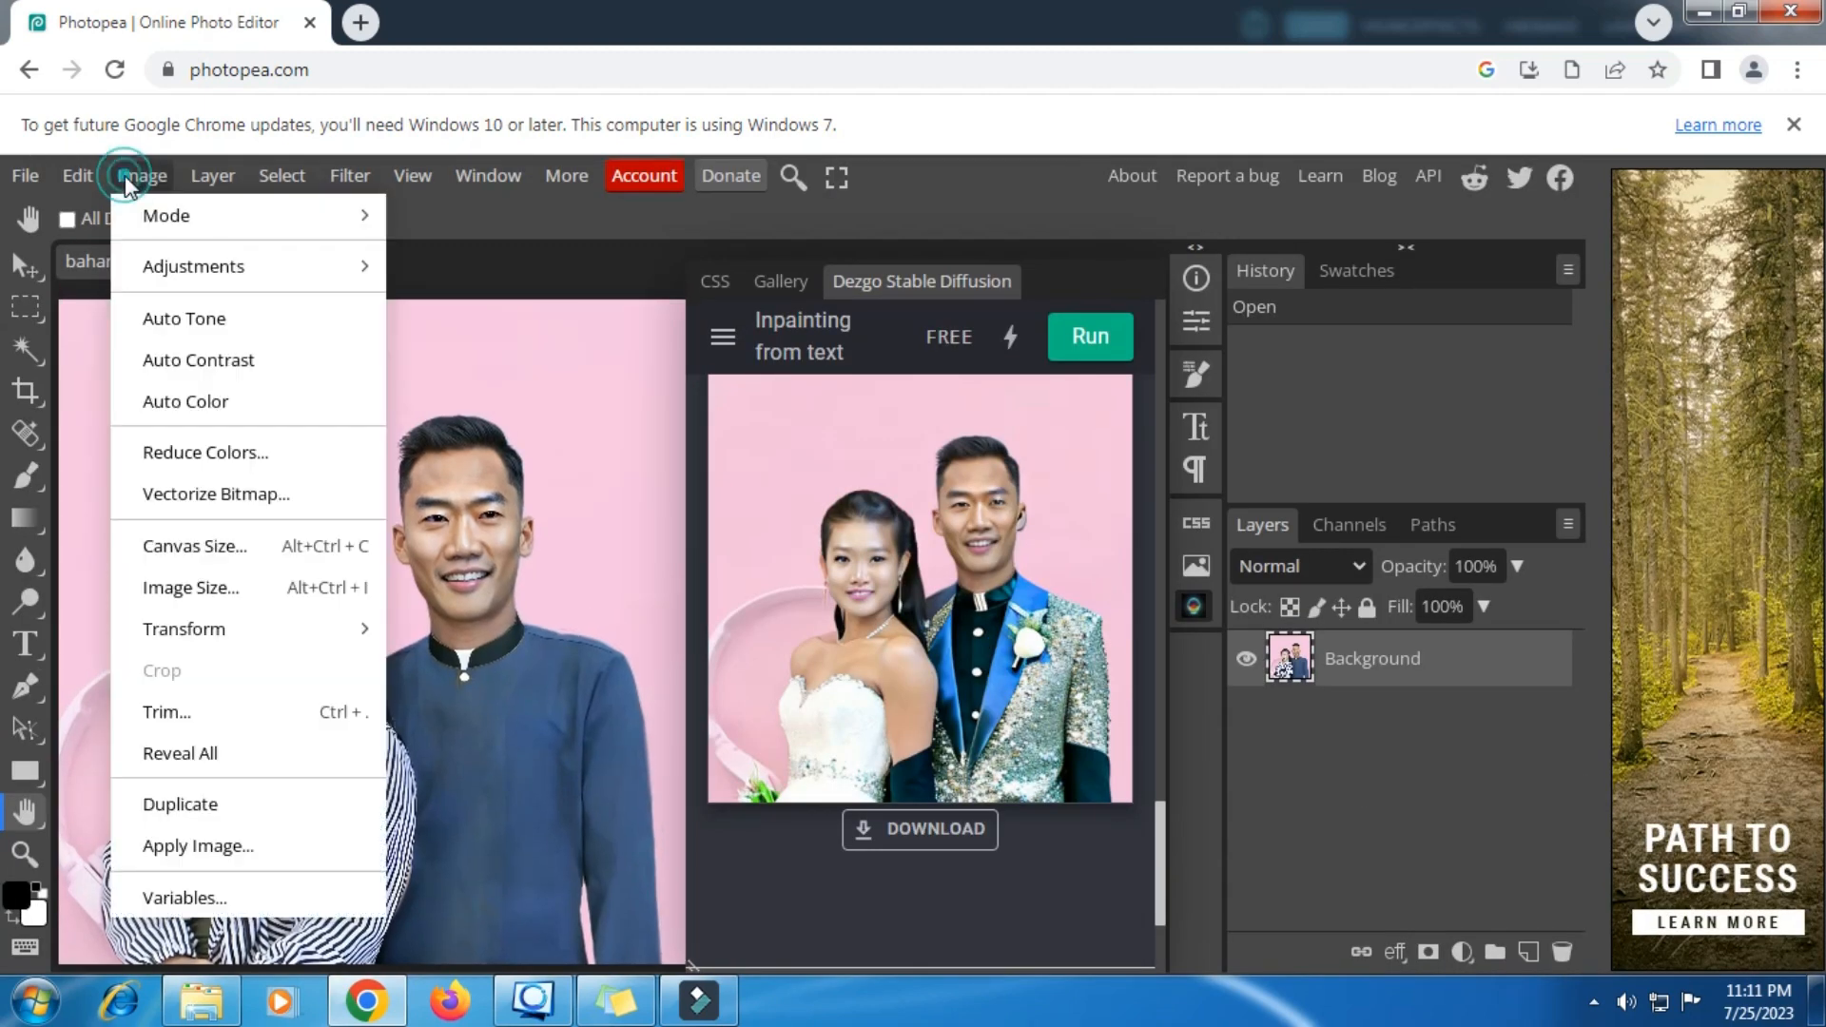
pyautogui.click(180, 590)
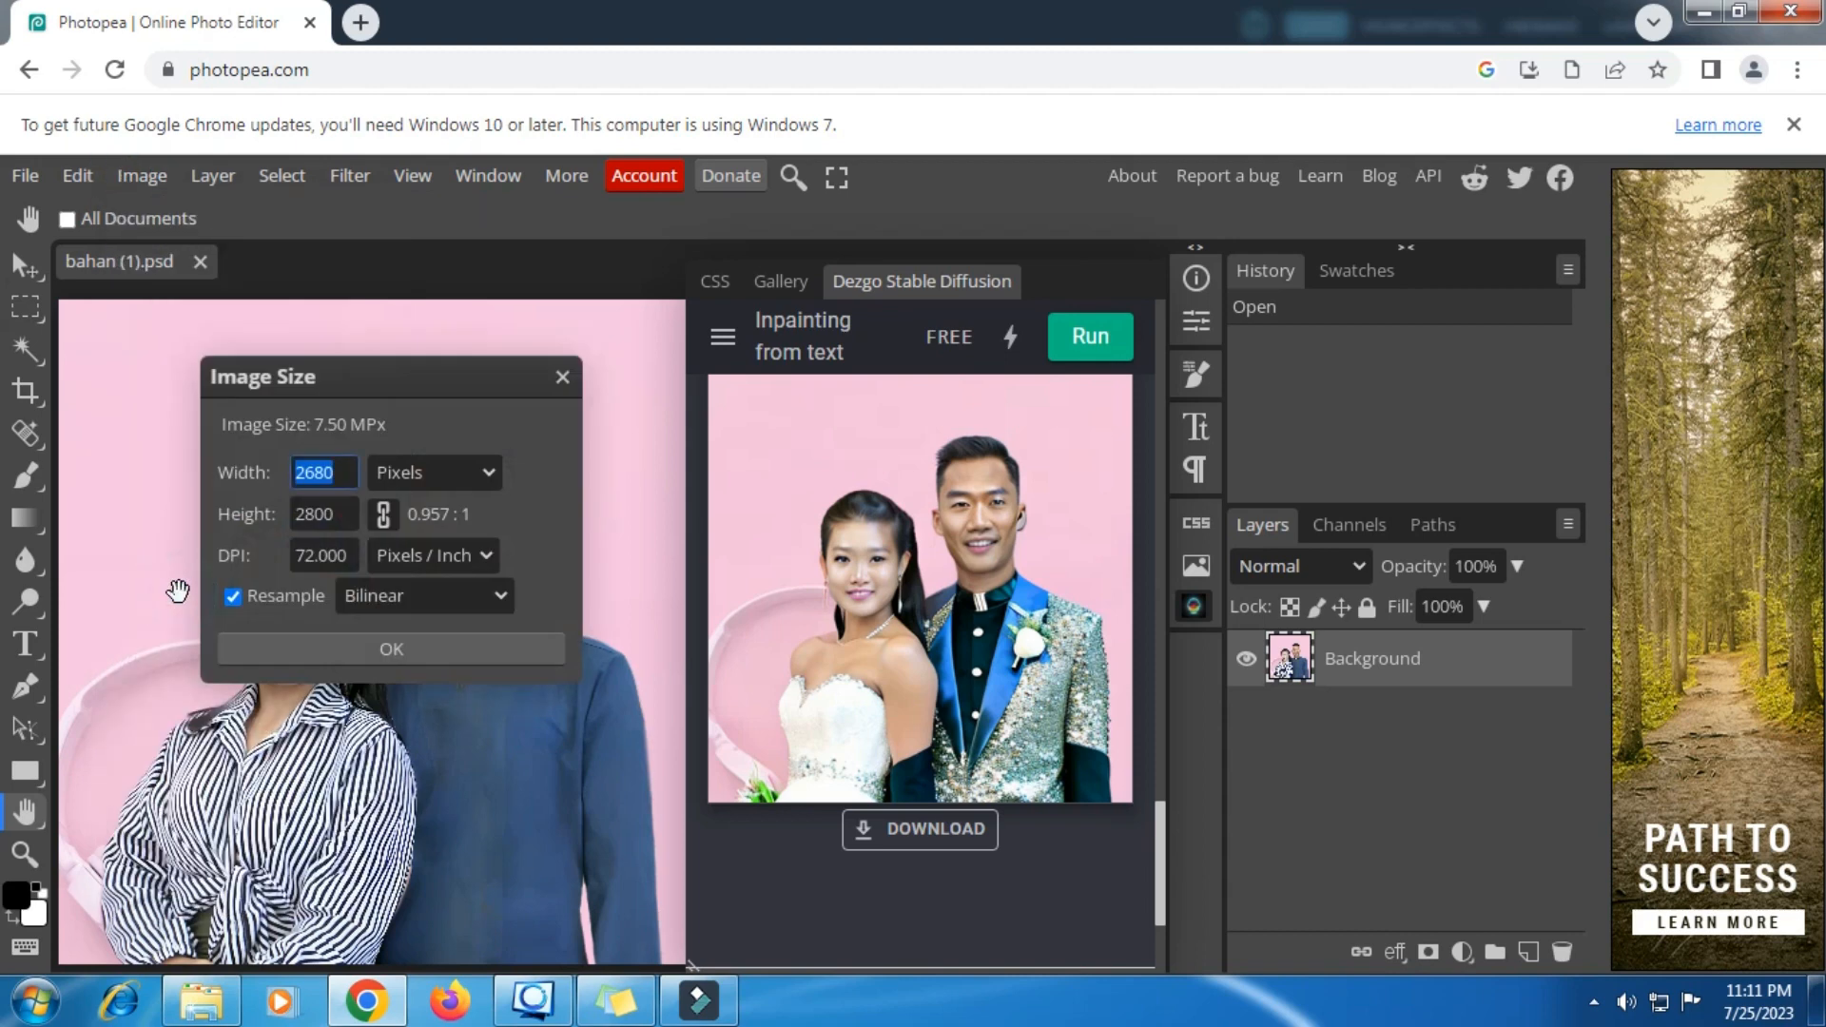
pyautogui.click(353, 459)
pyautogui.click(563, 378)
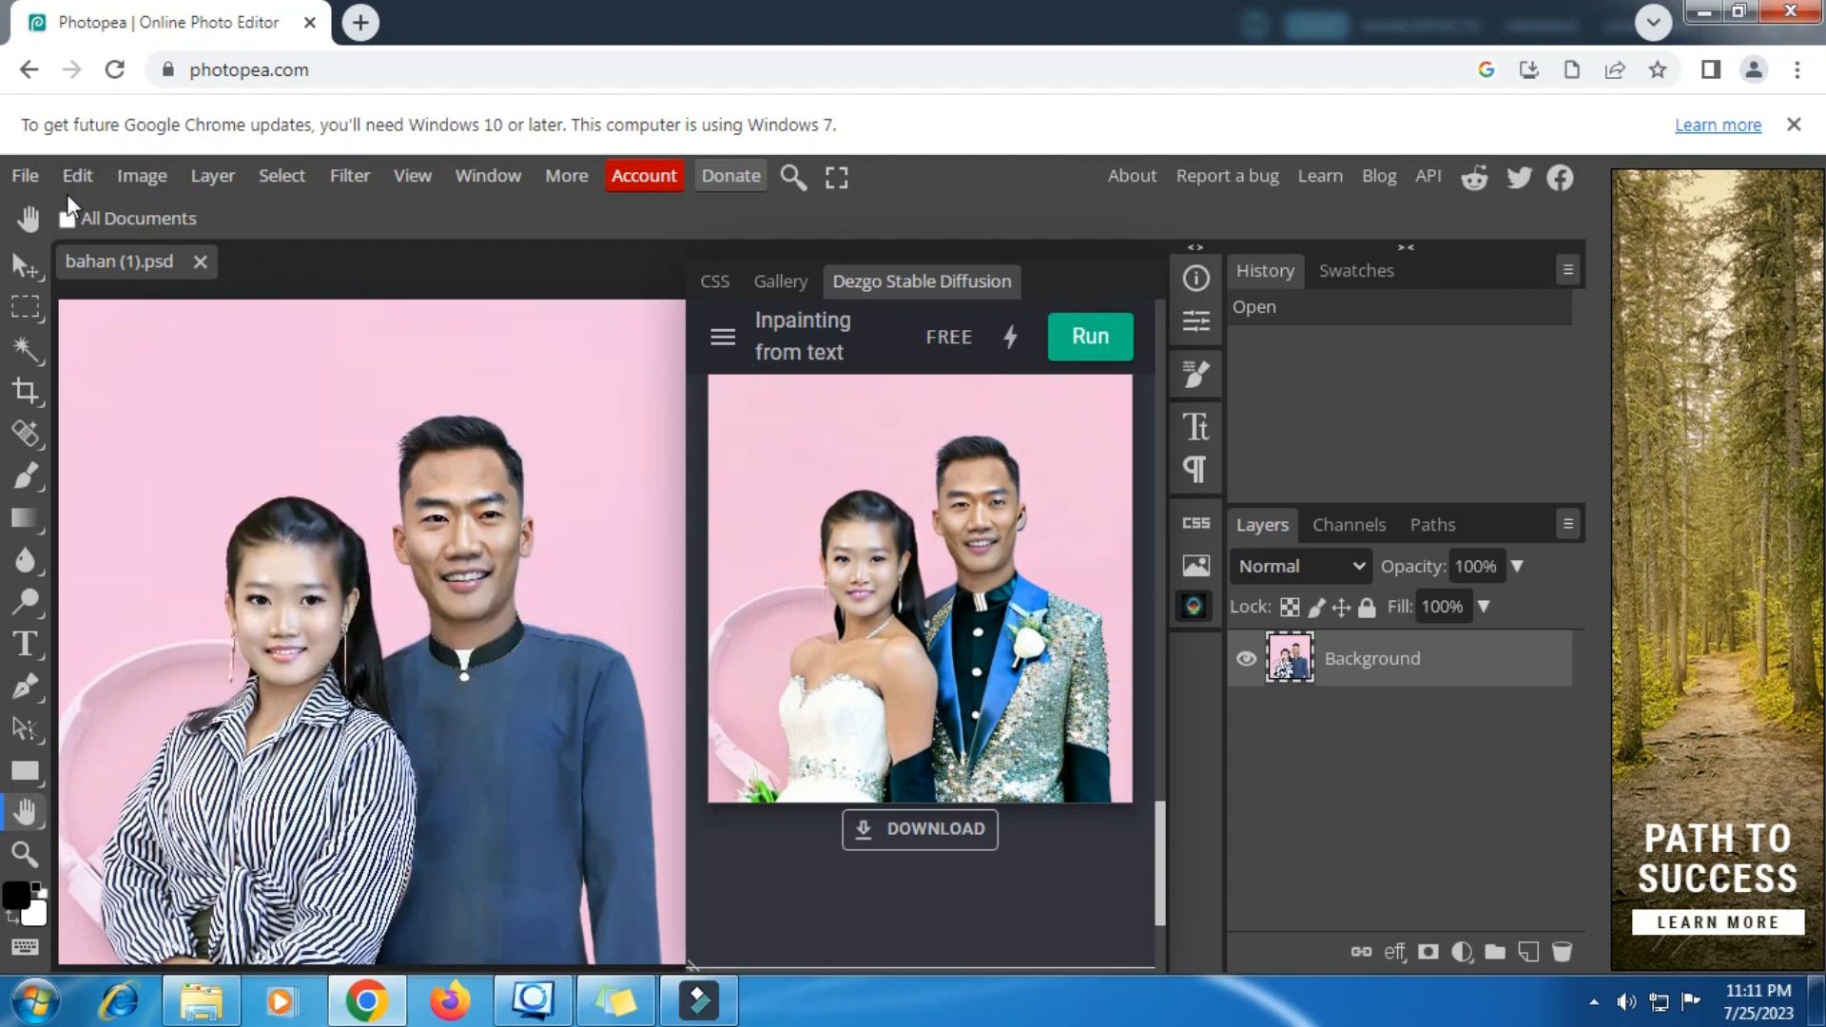
pyautogui.click(38, 185)
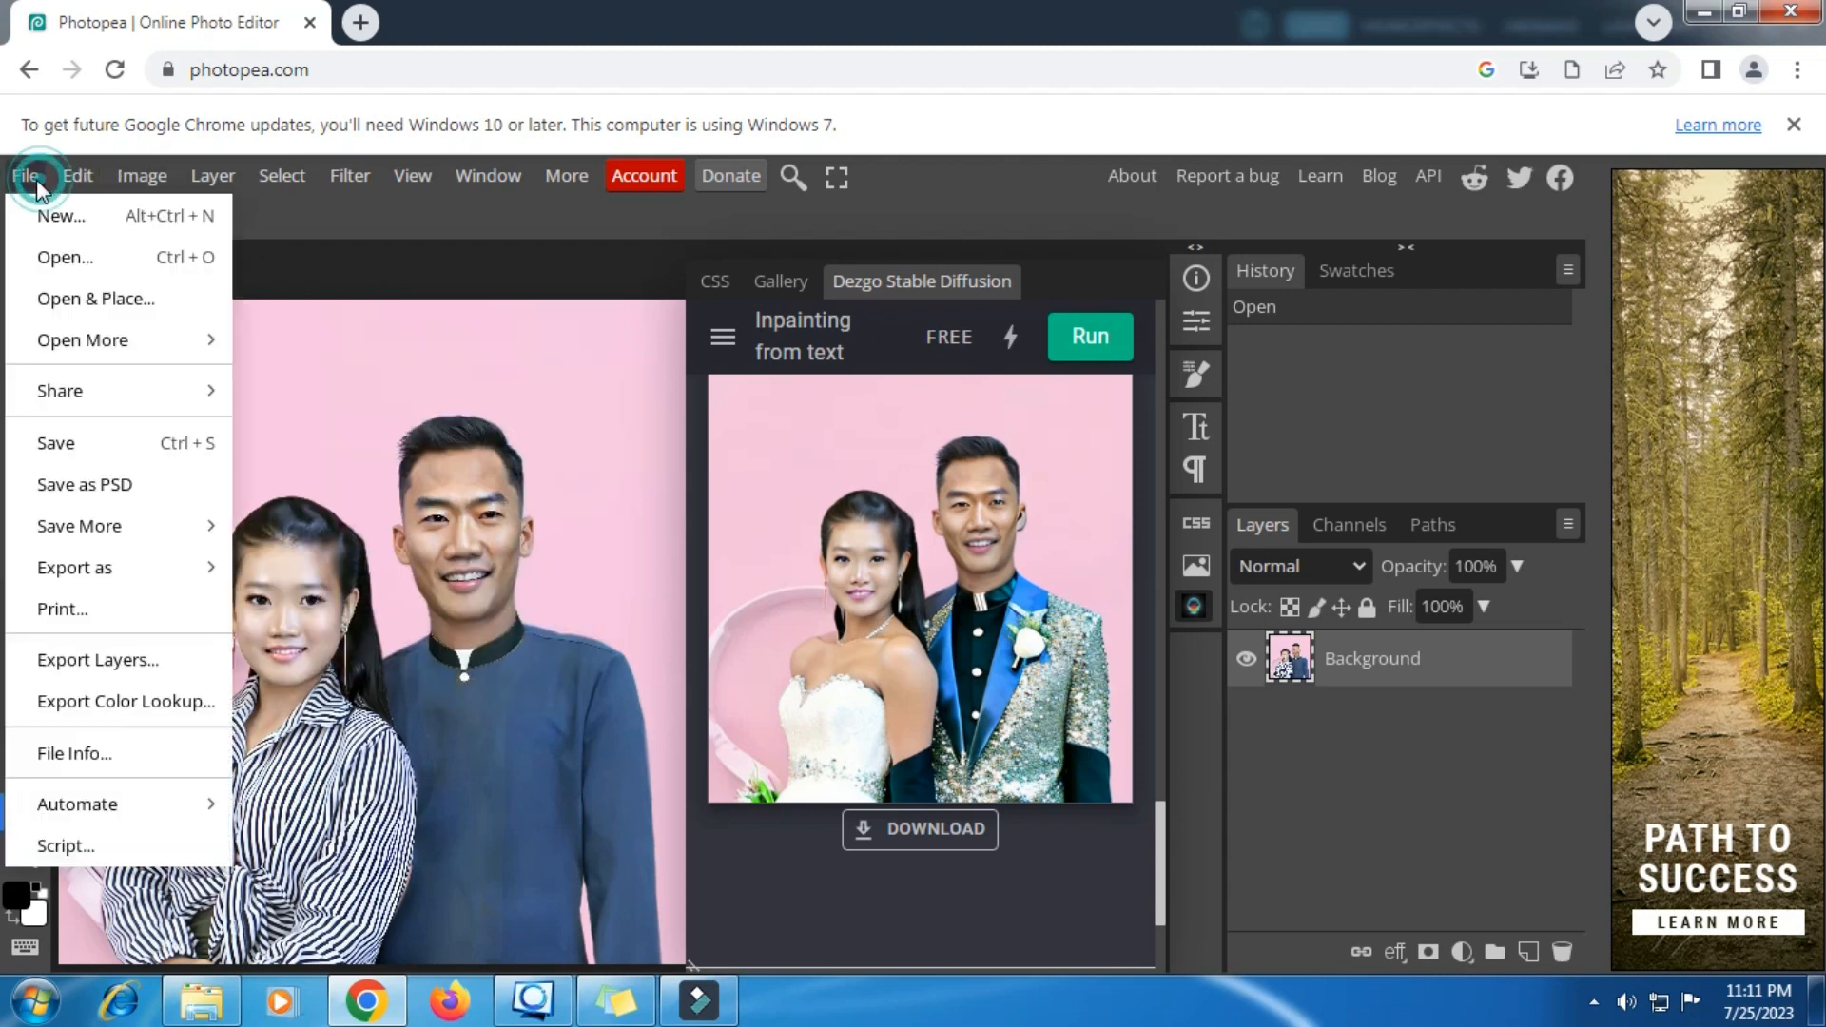
pyautogui.click(59, 254)
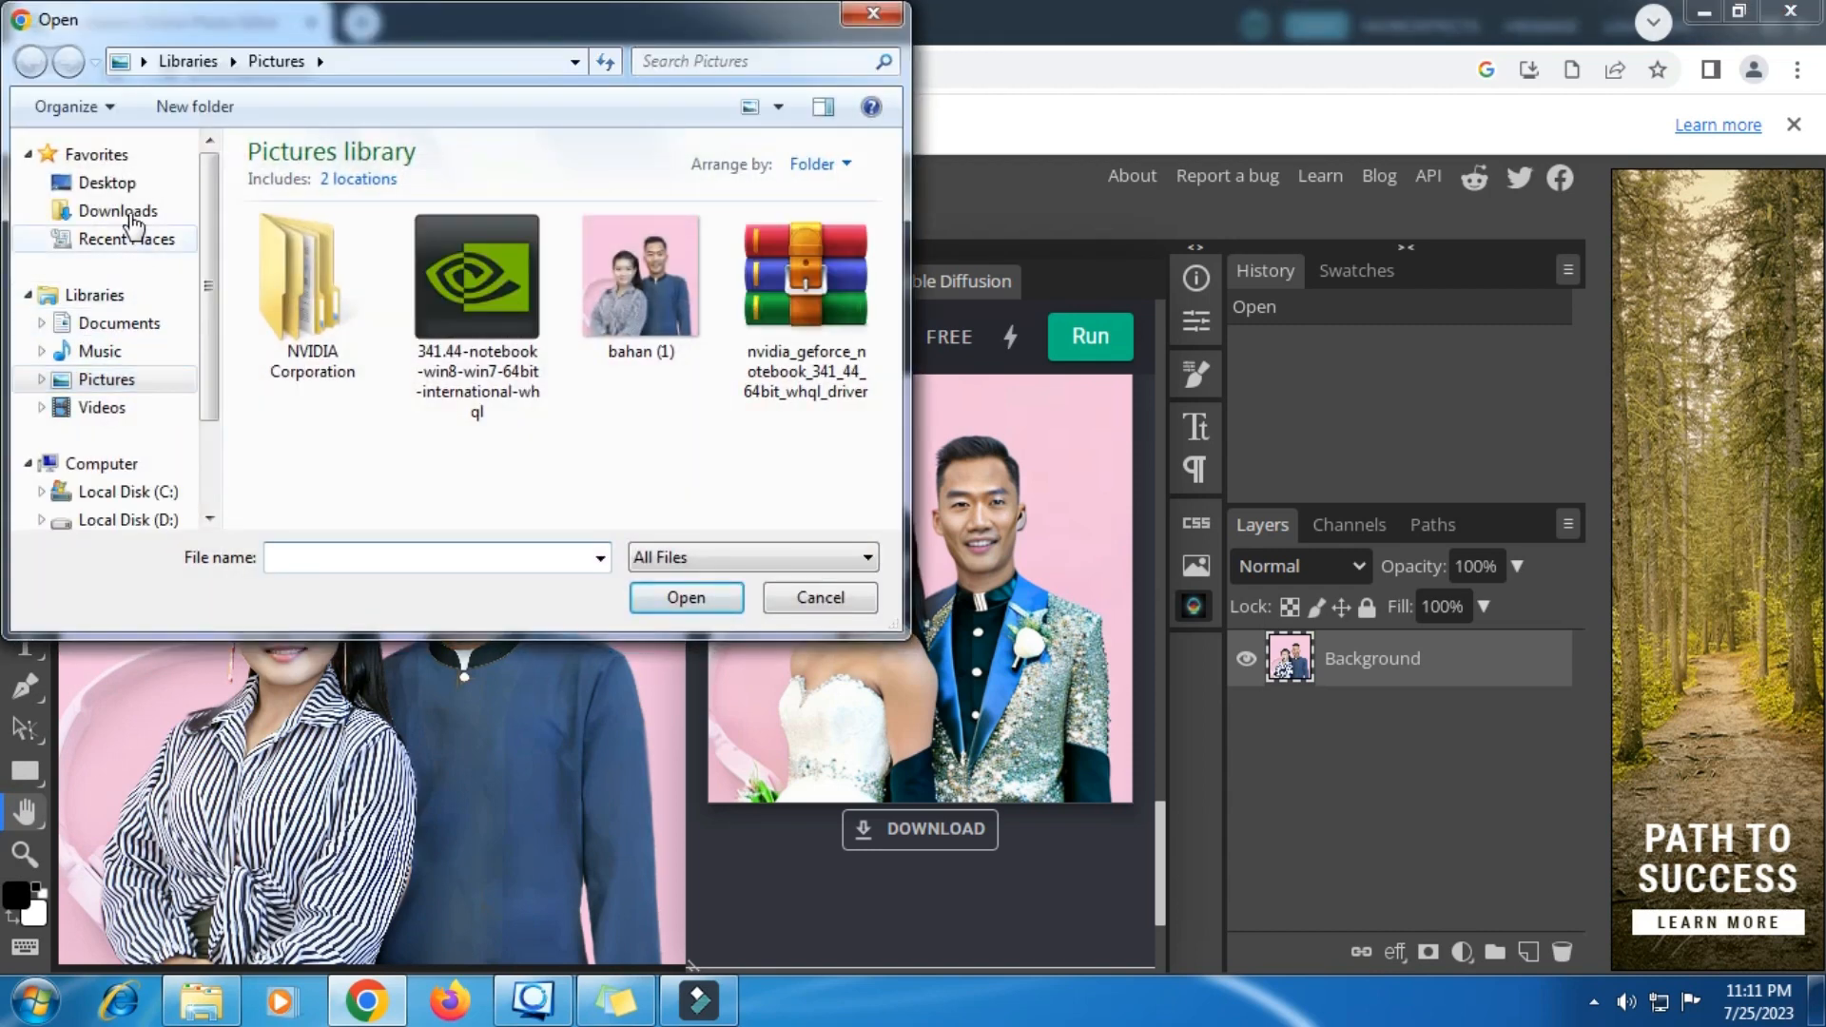
pyautogui.click(119, 211)
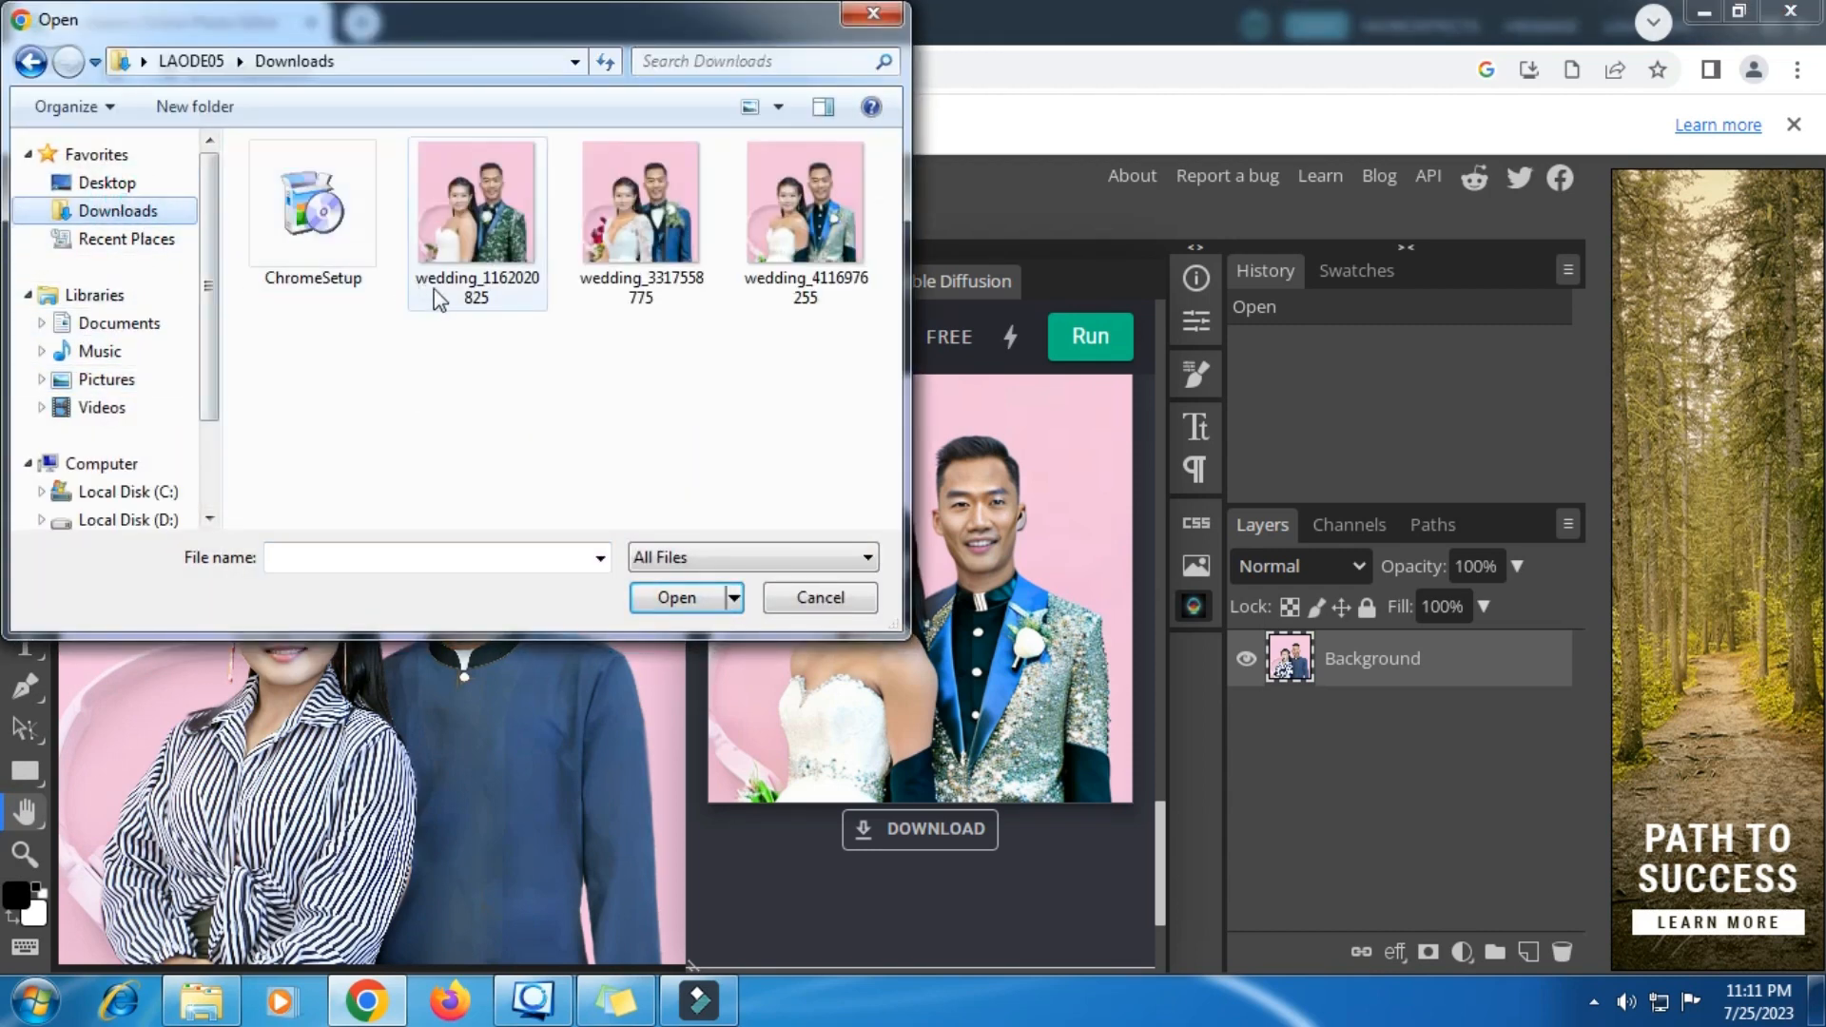
pyautogui.click(788, 282)
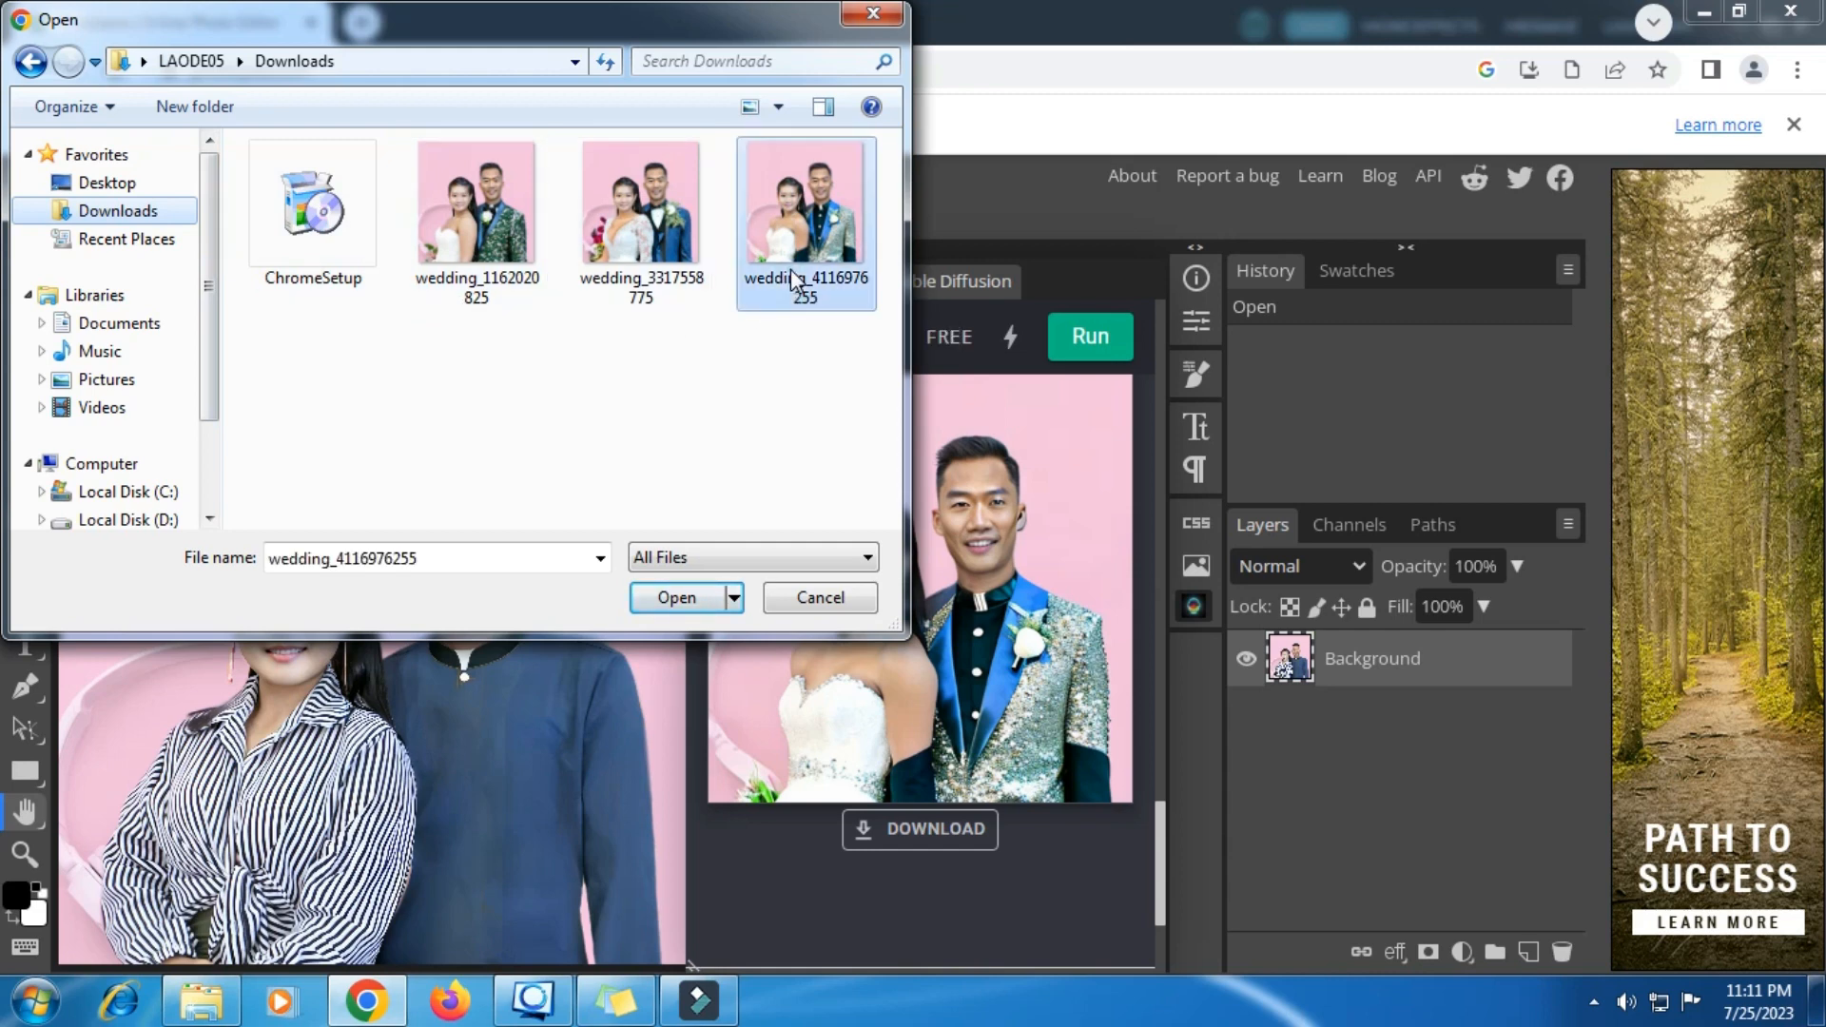
pyautogui.click(677, 598)
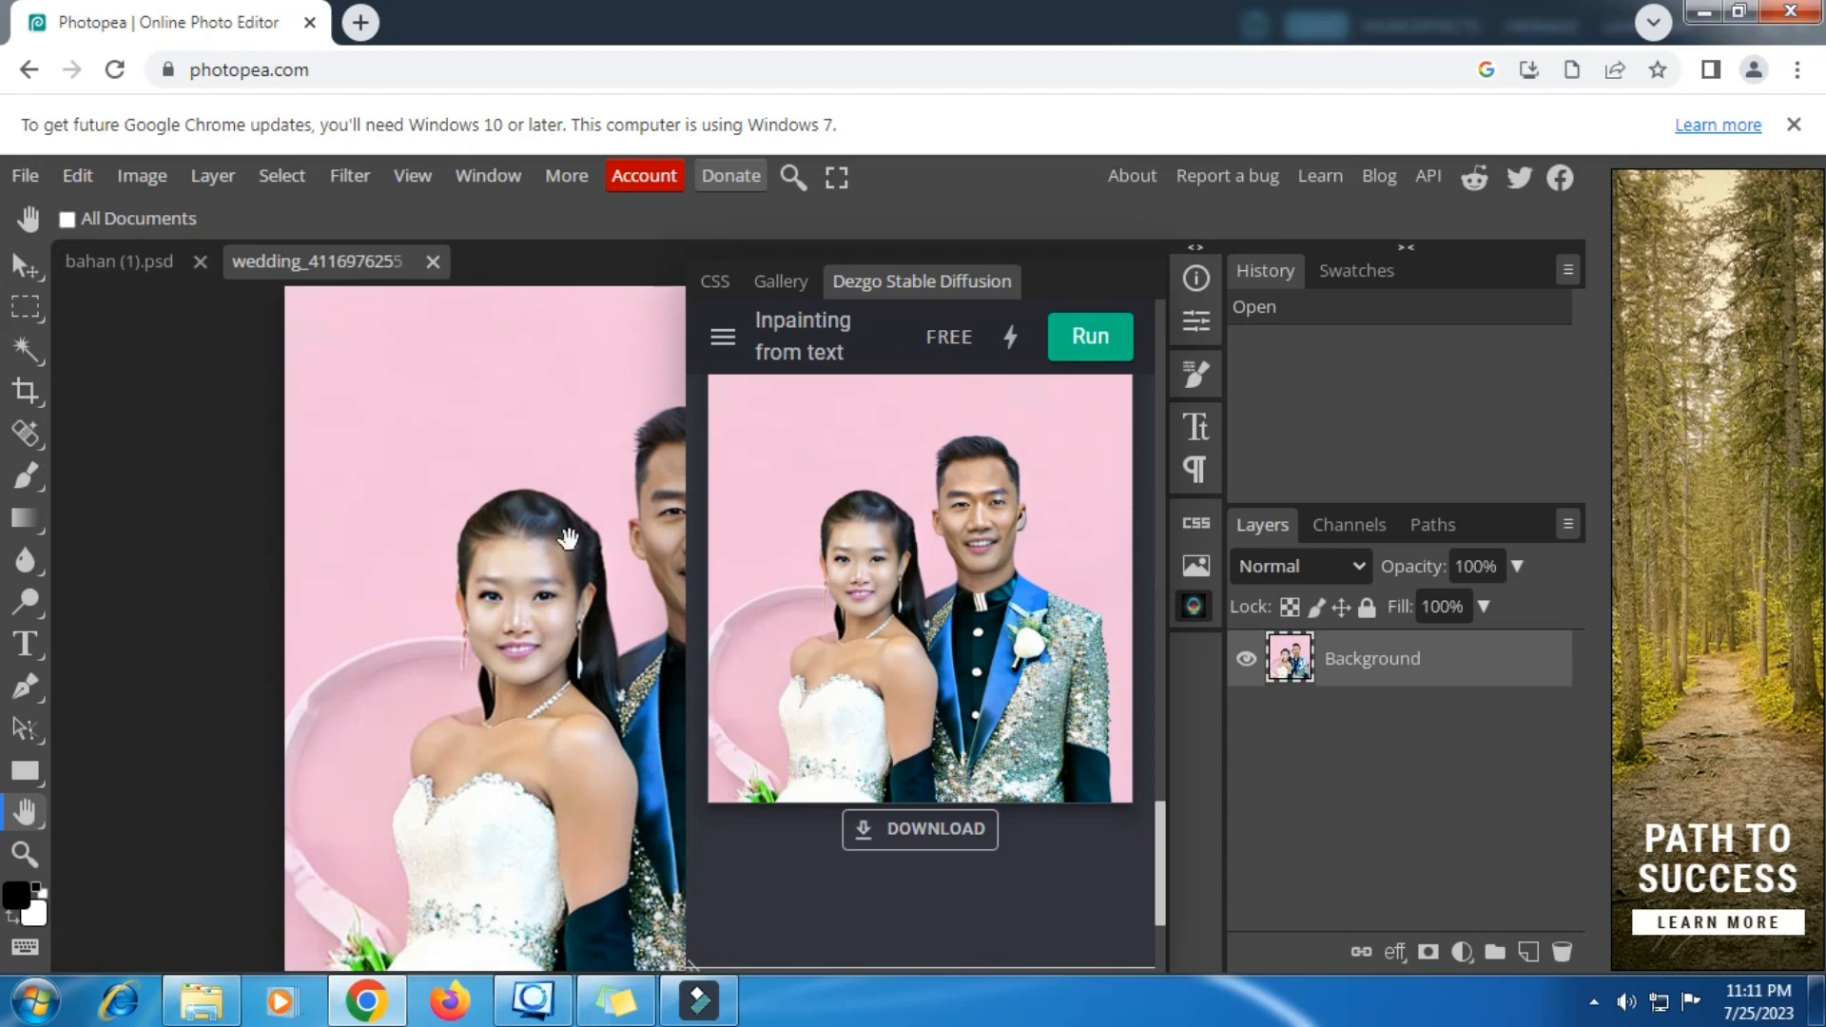
pyautogui.moveTo(568, 539); pyautogui.dragTo(365, 497)
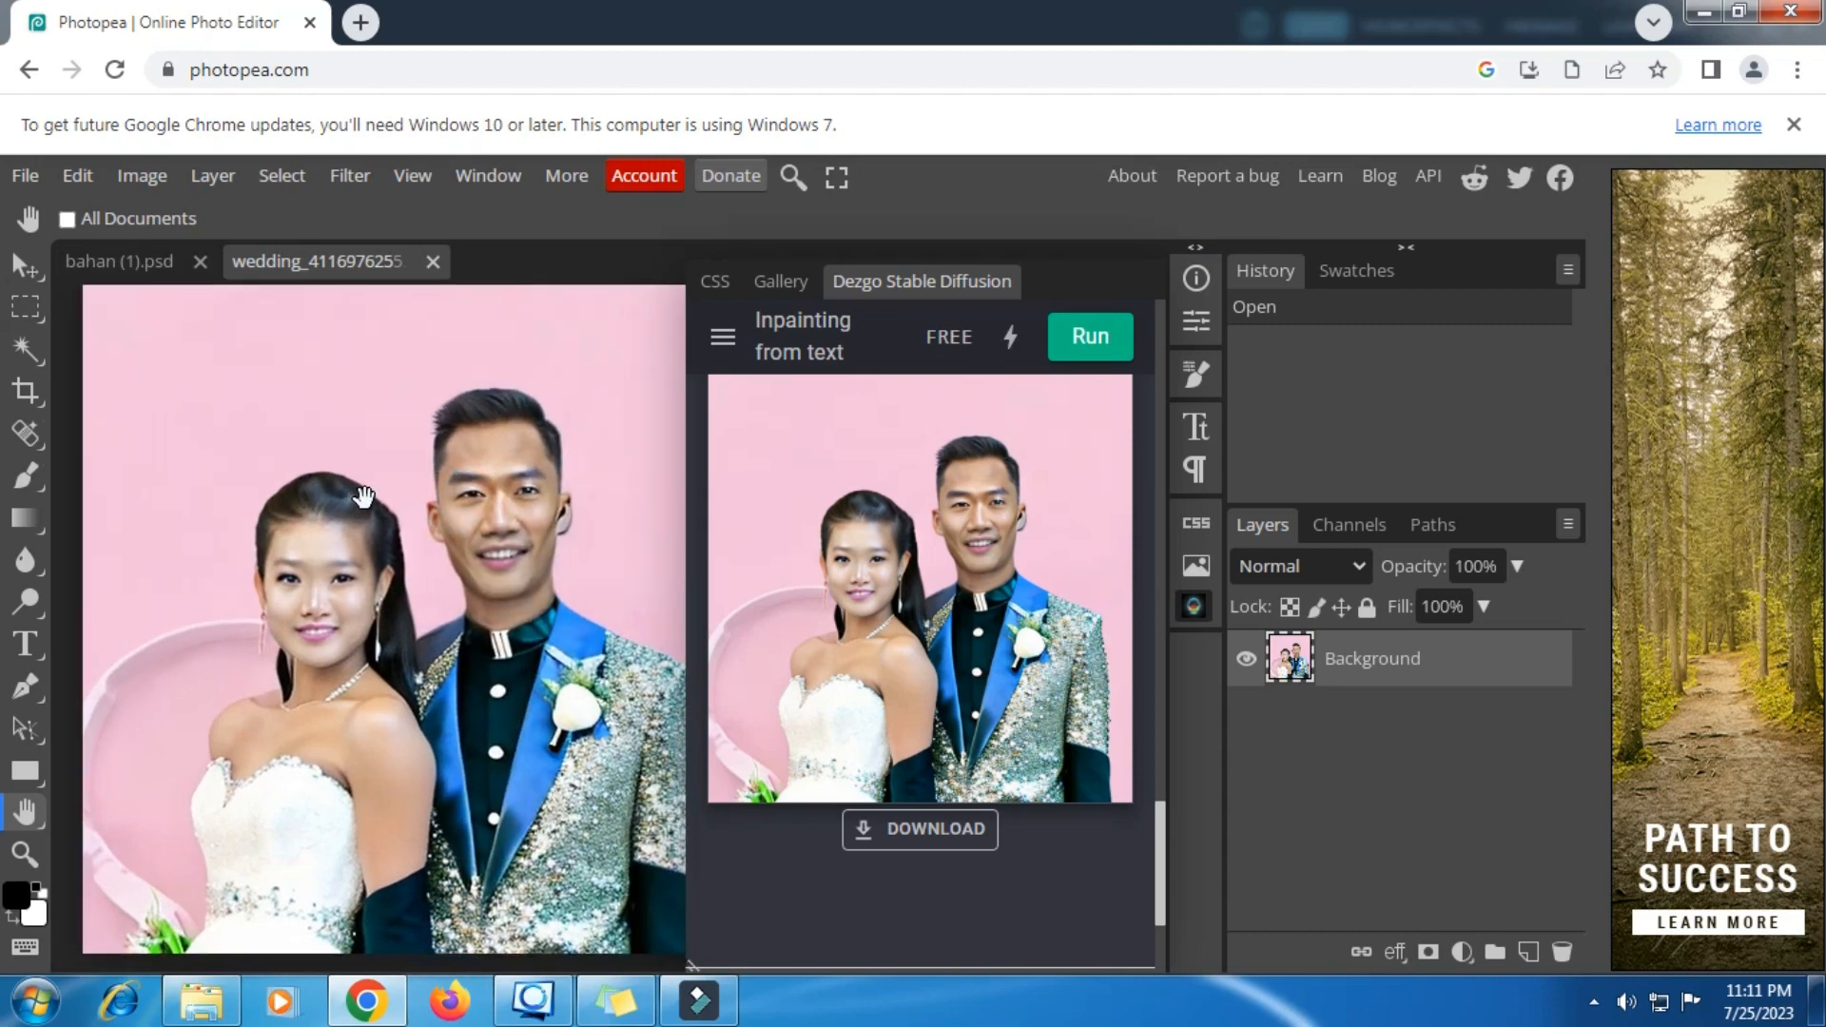
# Check the generated wedding image's pixel dimensions in Image Size, then close that document
pyautogui.click(161, 178)
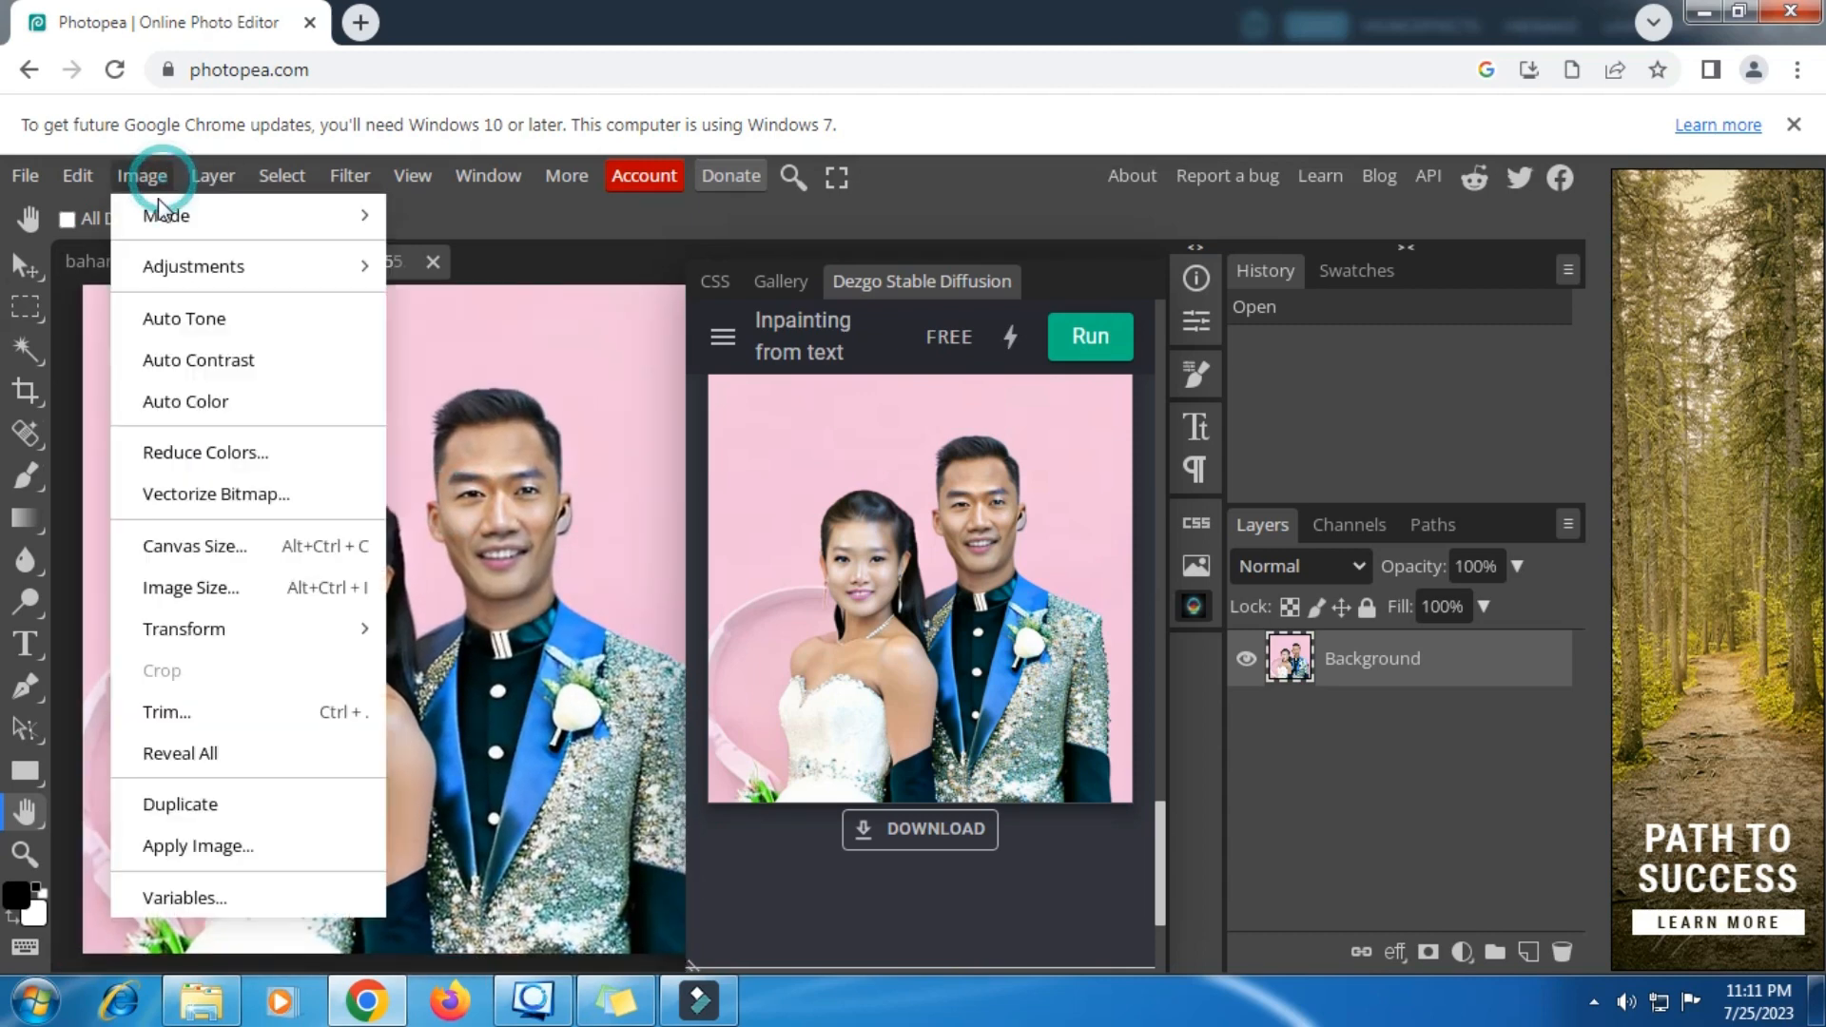
pyautogui.click(169, 582)
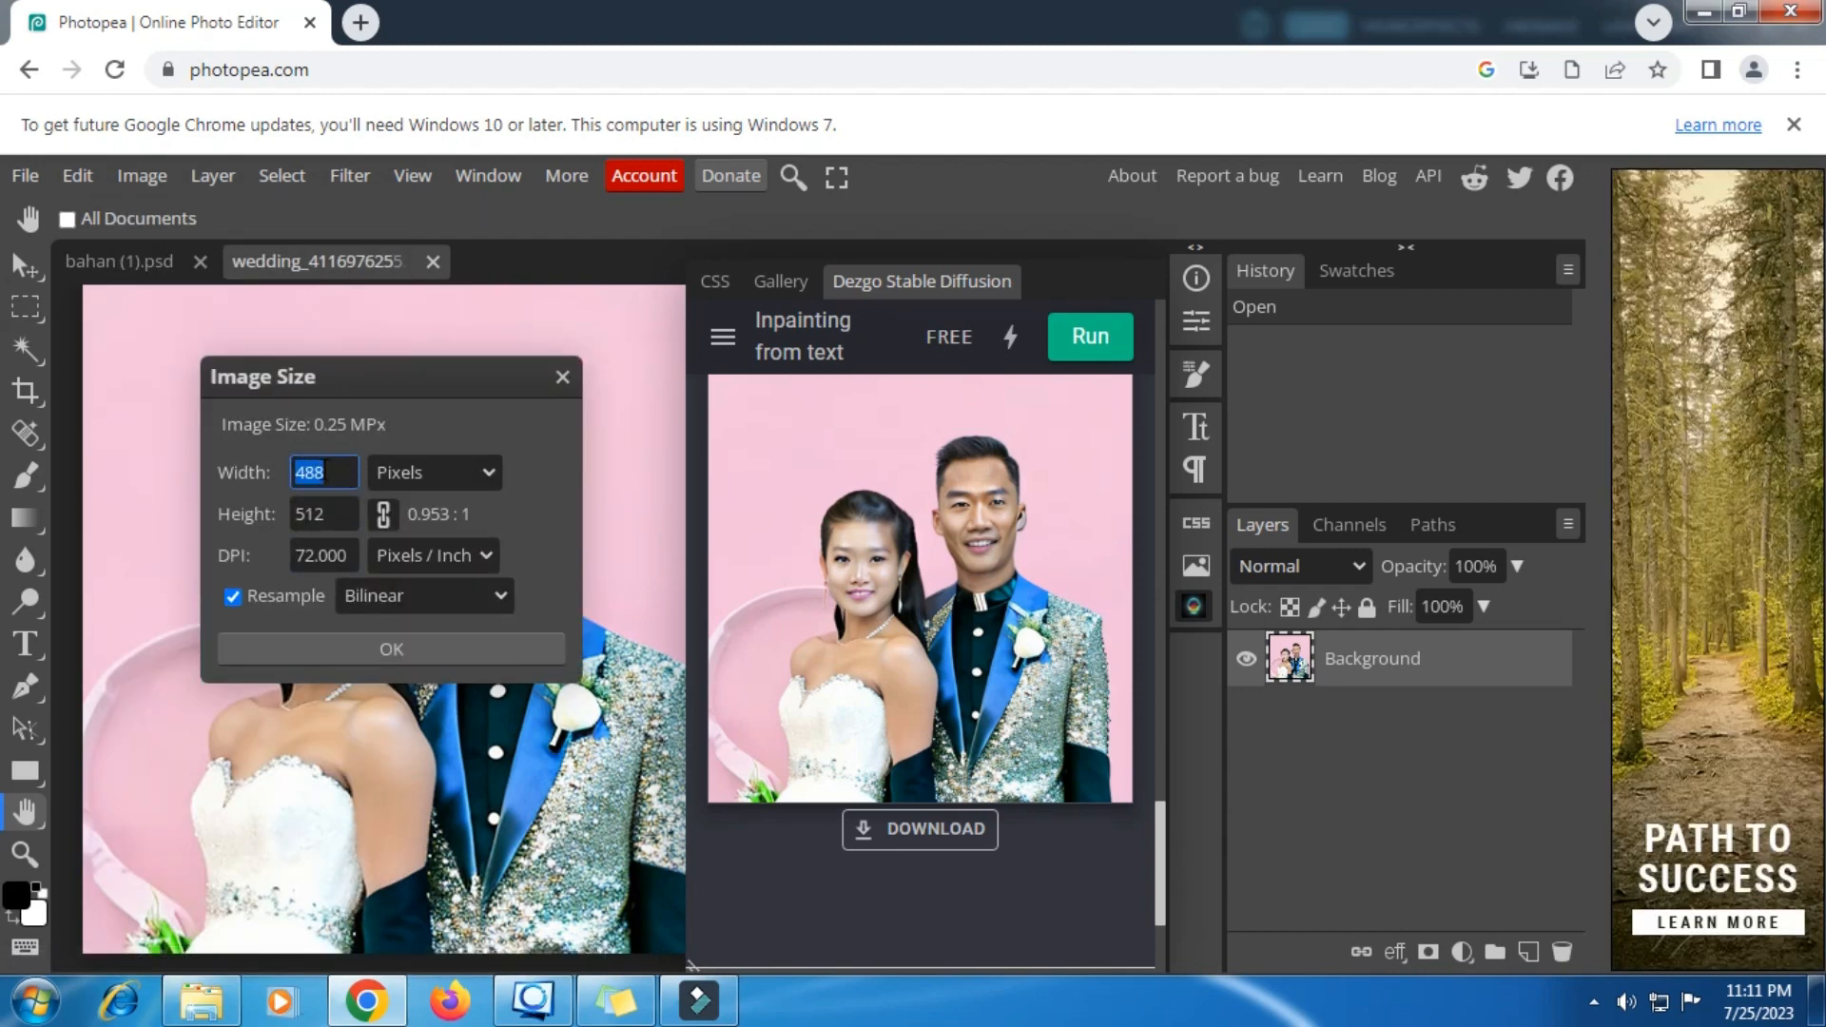
pyautogui.click(325, 472)
pyautogui.click(330, 545)
pyautogui.click(562, 377)
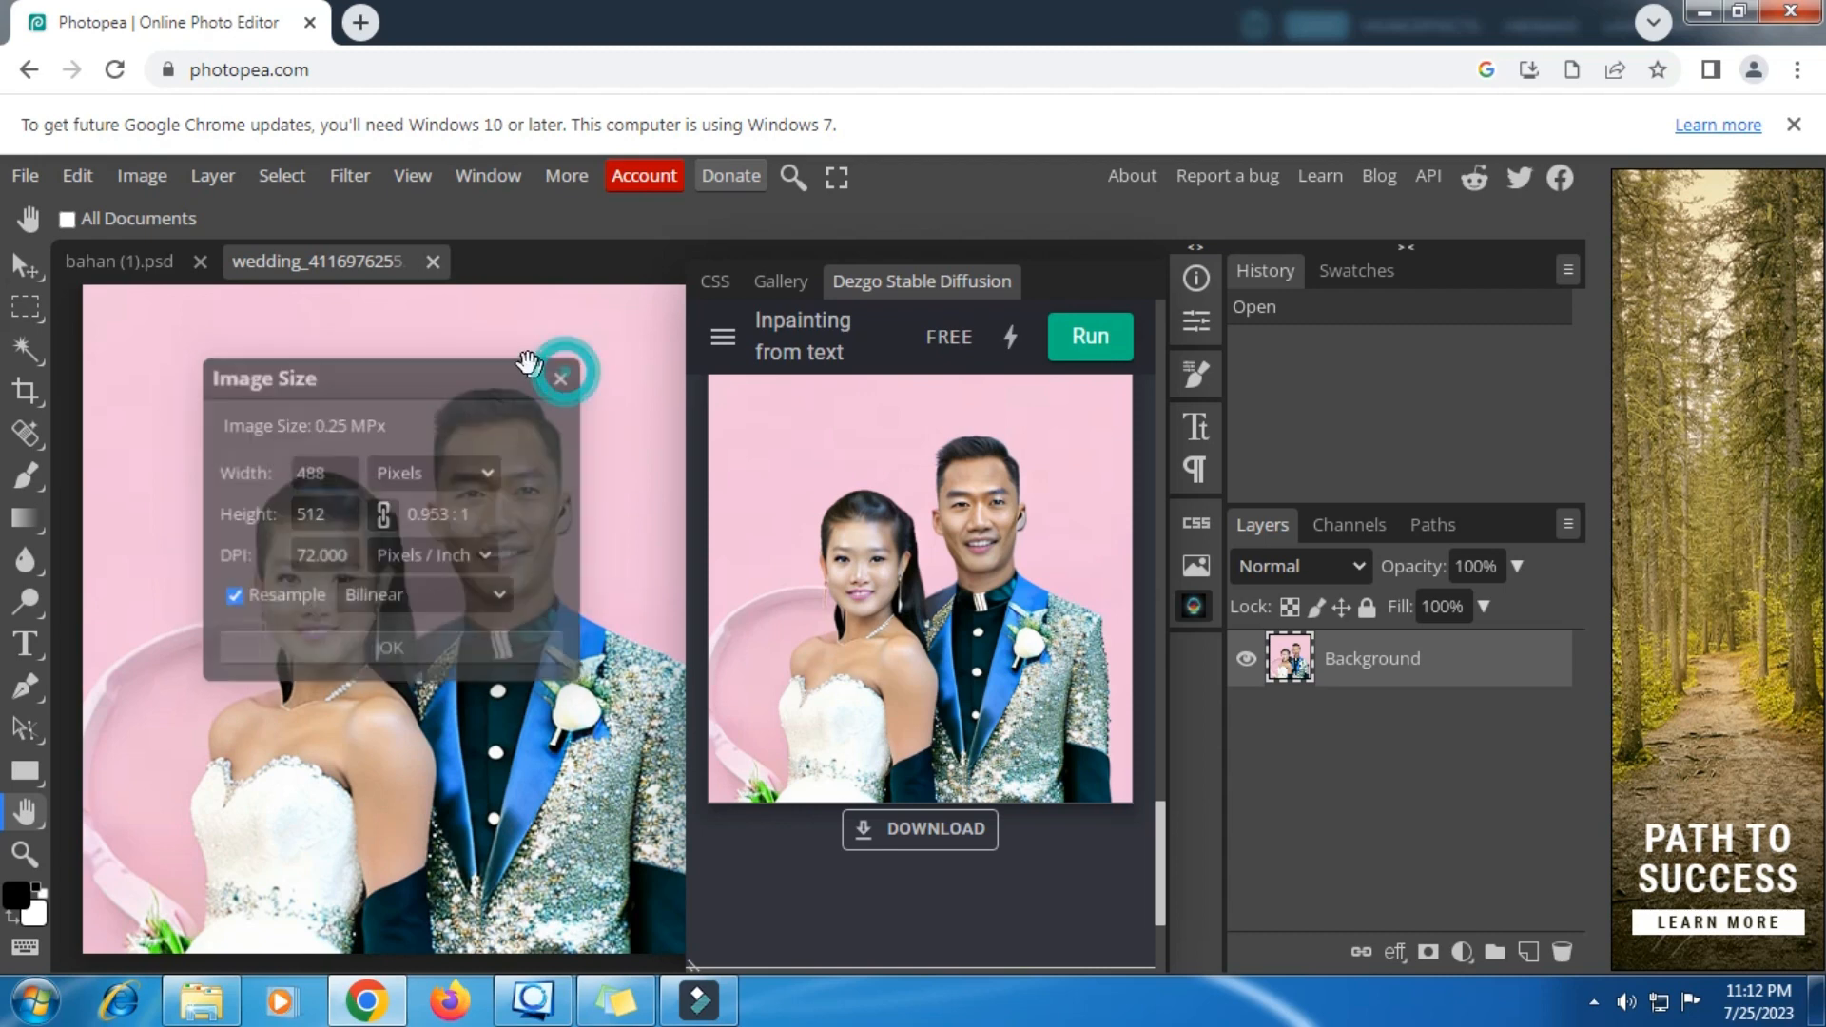
pyautogui.click(440, 284)
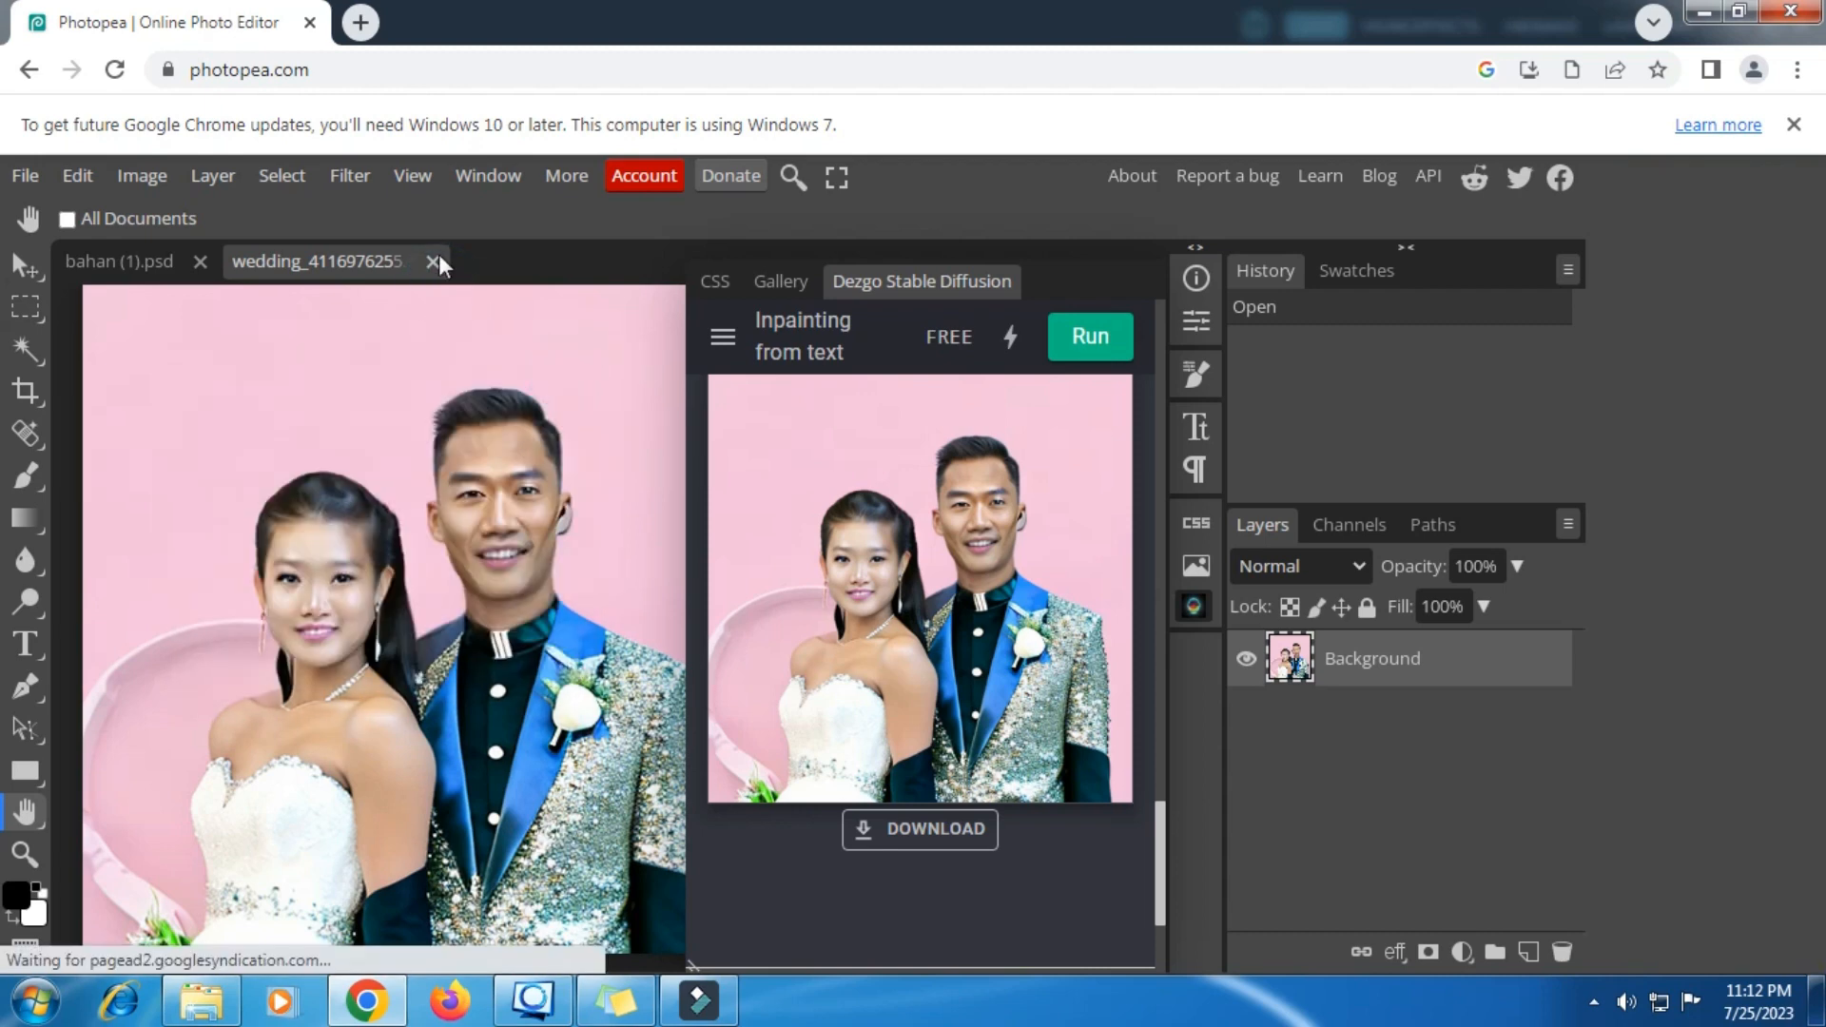
pyautogui.click(434, 261)
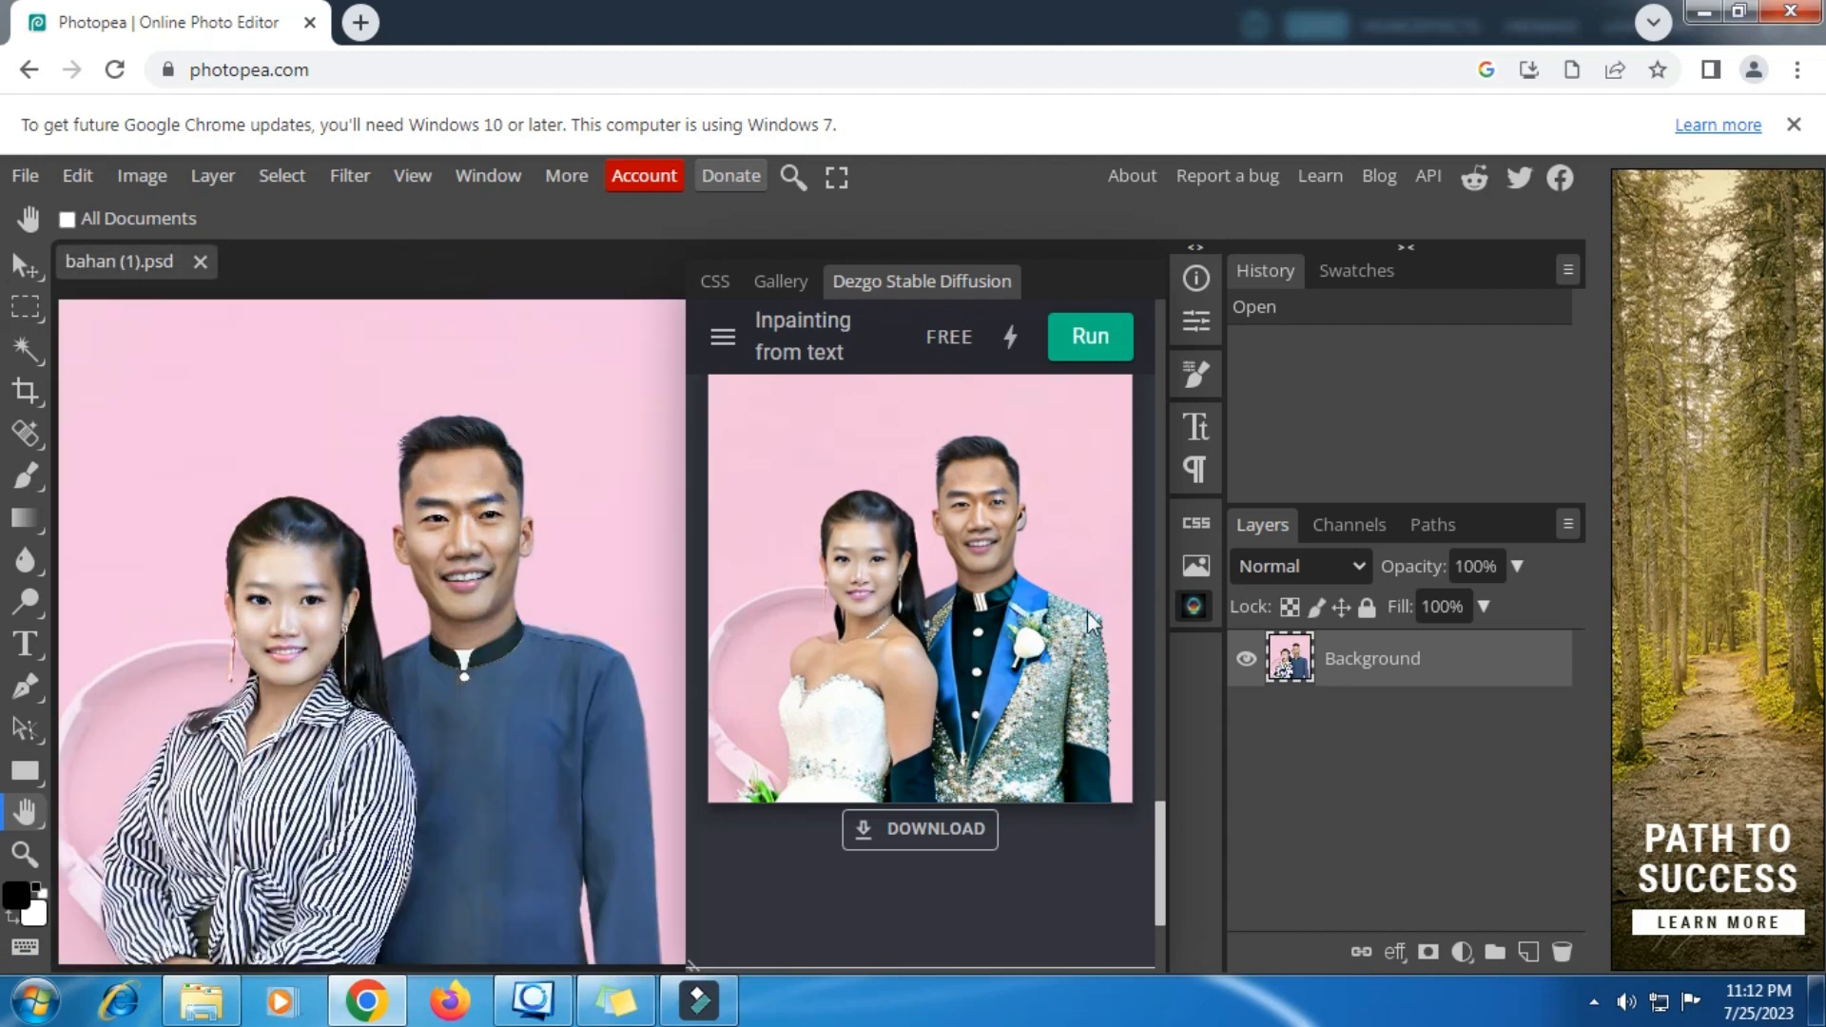
# Switch Dezgo to the Upscale tool, compare its Power Mode size limit and return to free mode
pyautogui.click(727, 339)
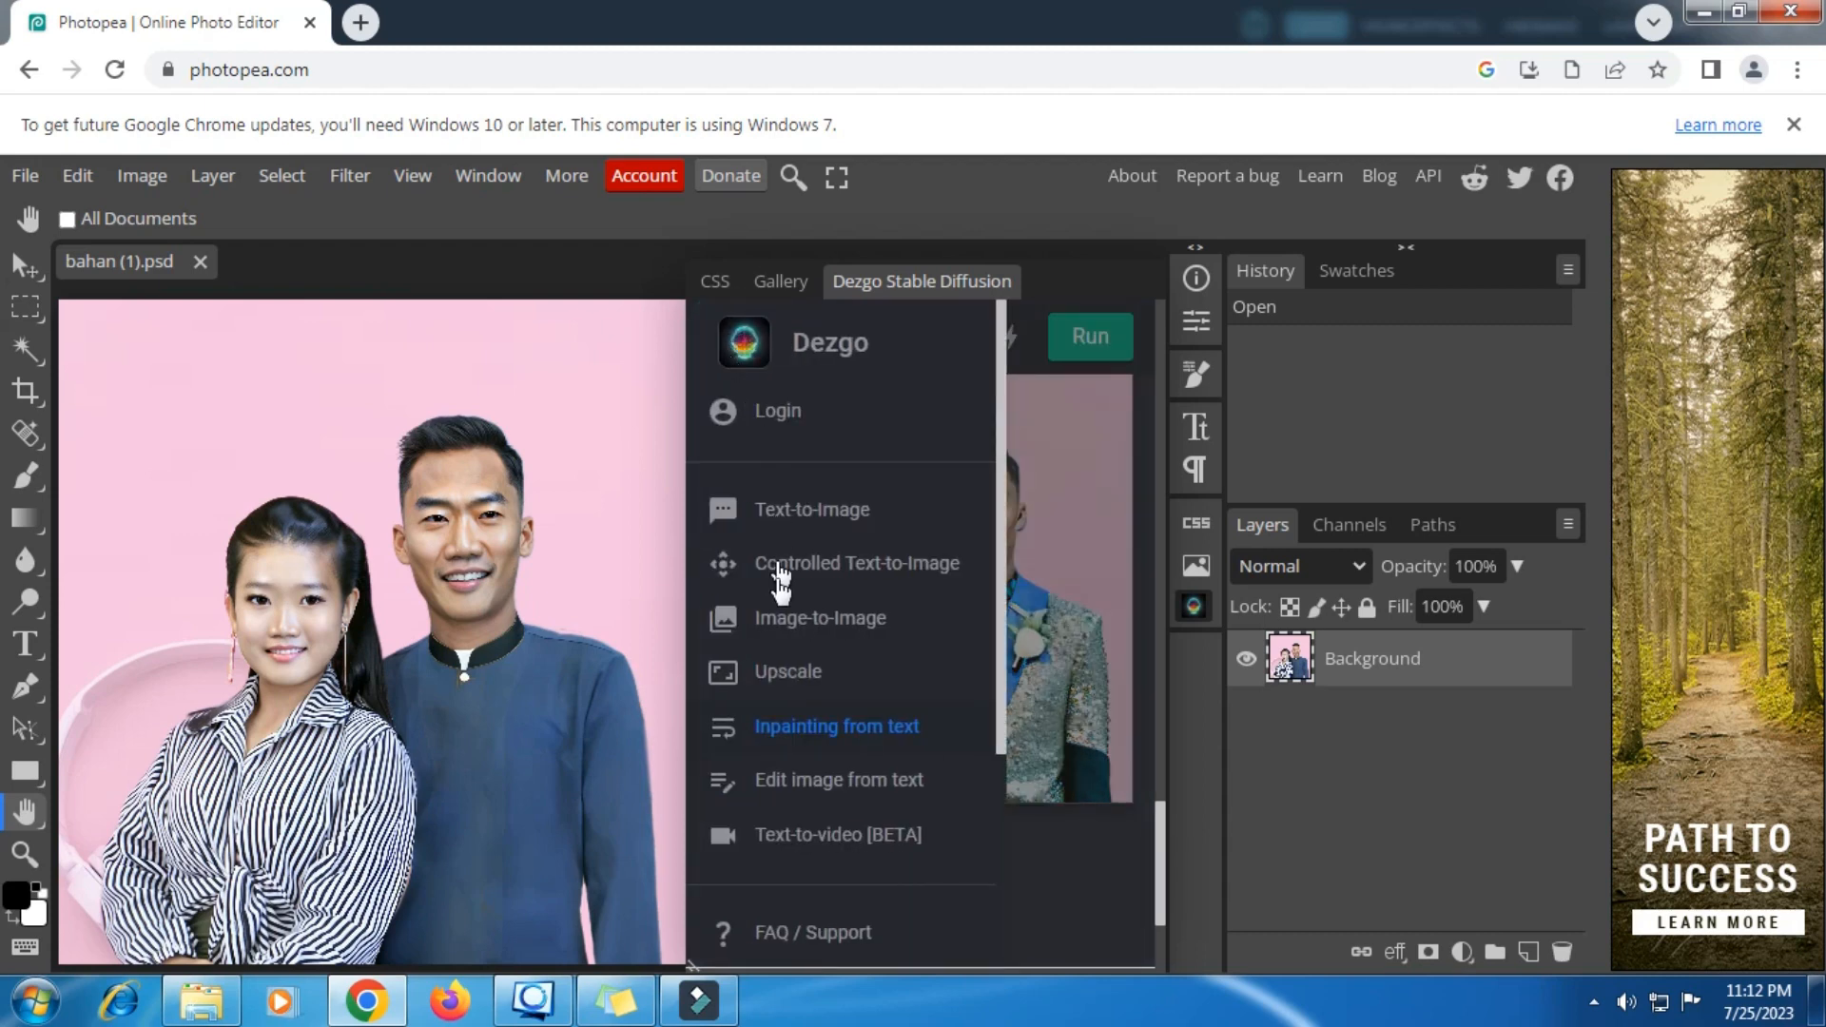
pyautogui.click(805, 672)
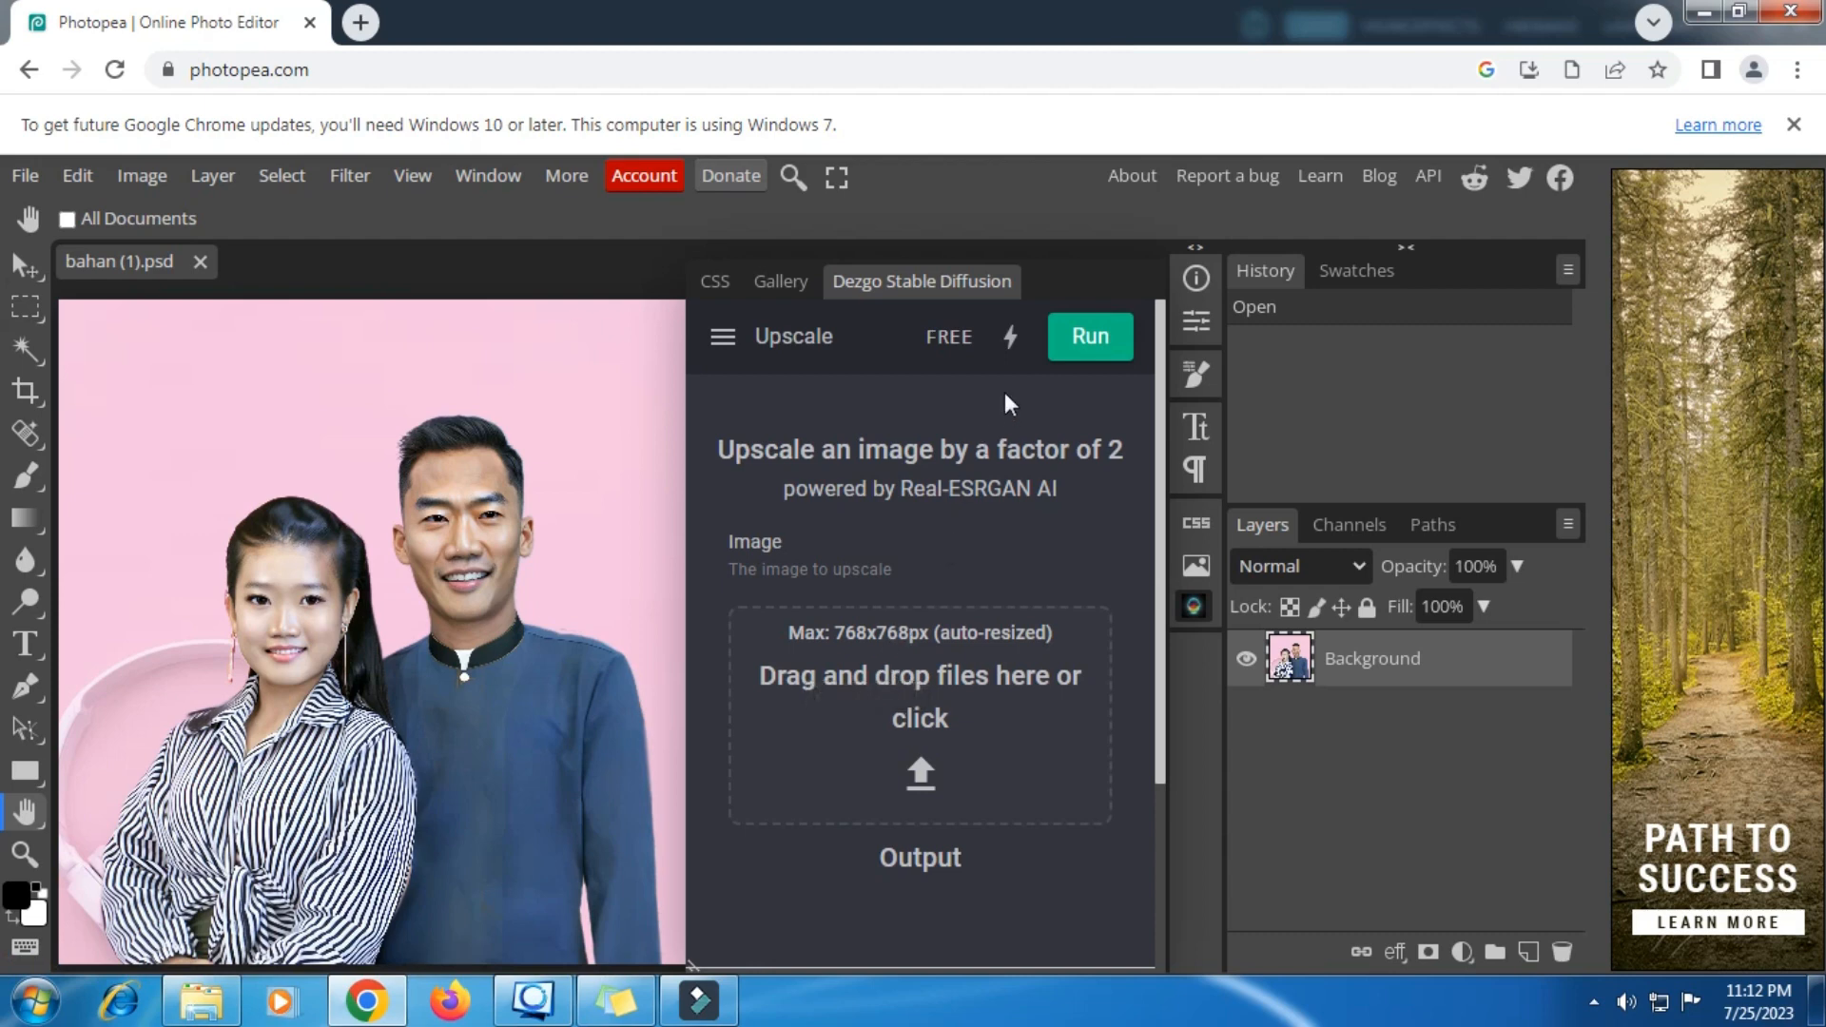
pyautogui.click(1014, 340)
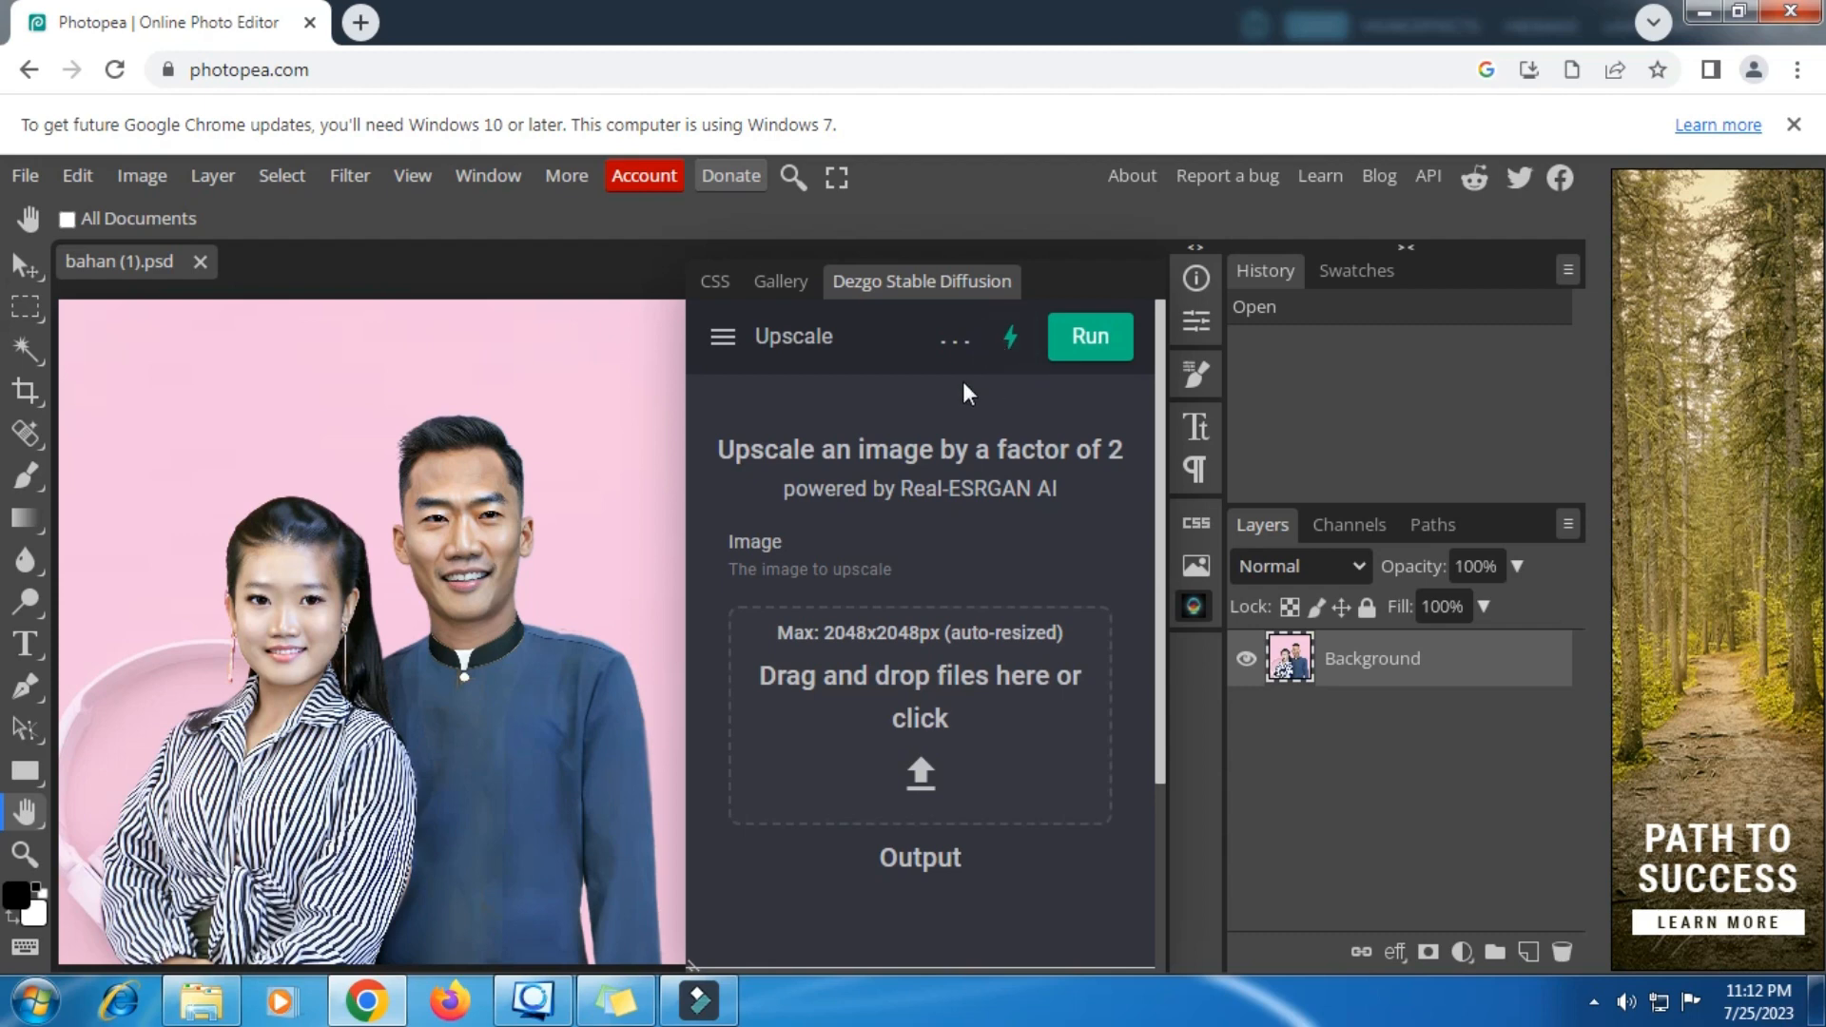
pyautogui.click(1012, 337)
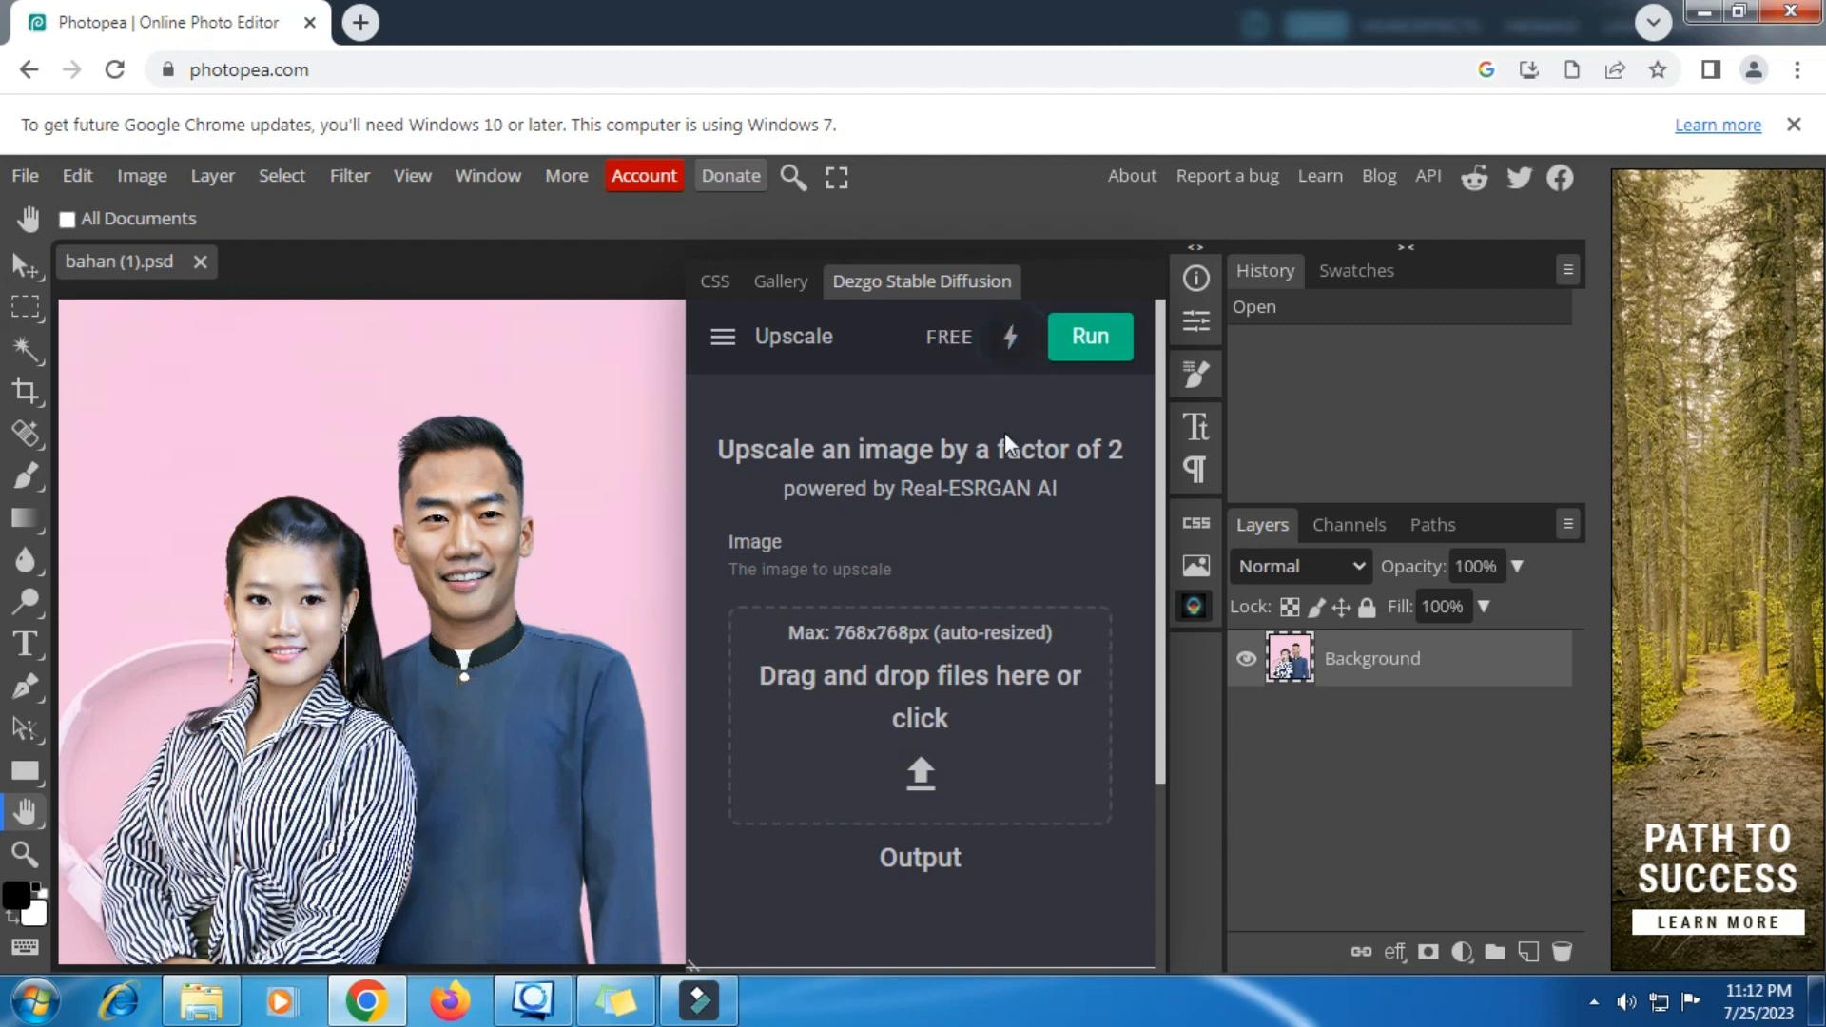
pyautogui.click(932, 775)
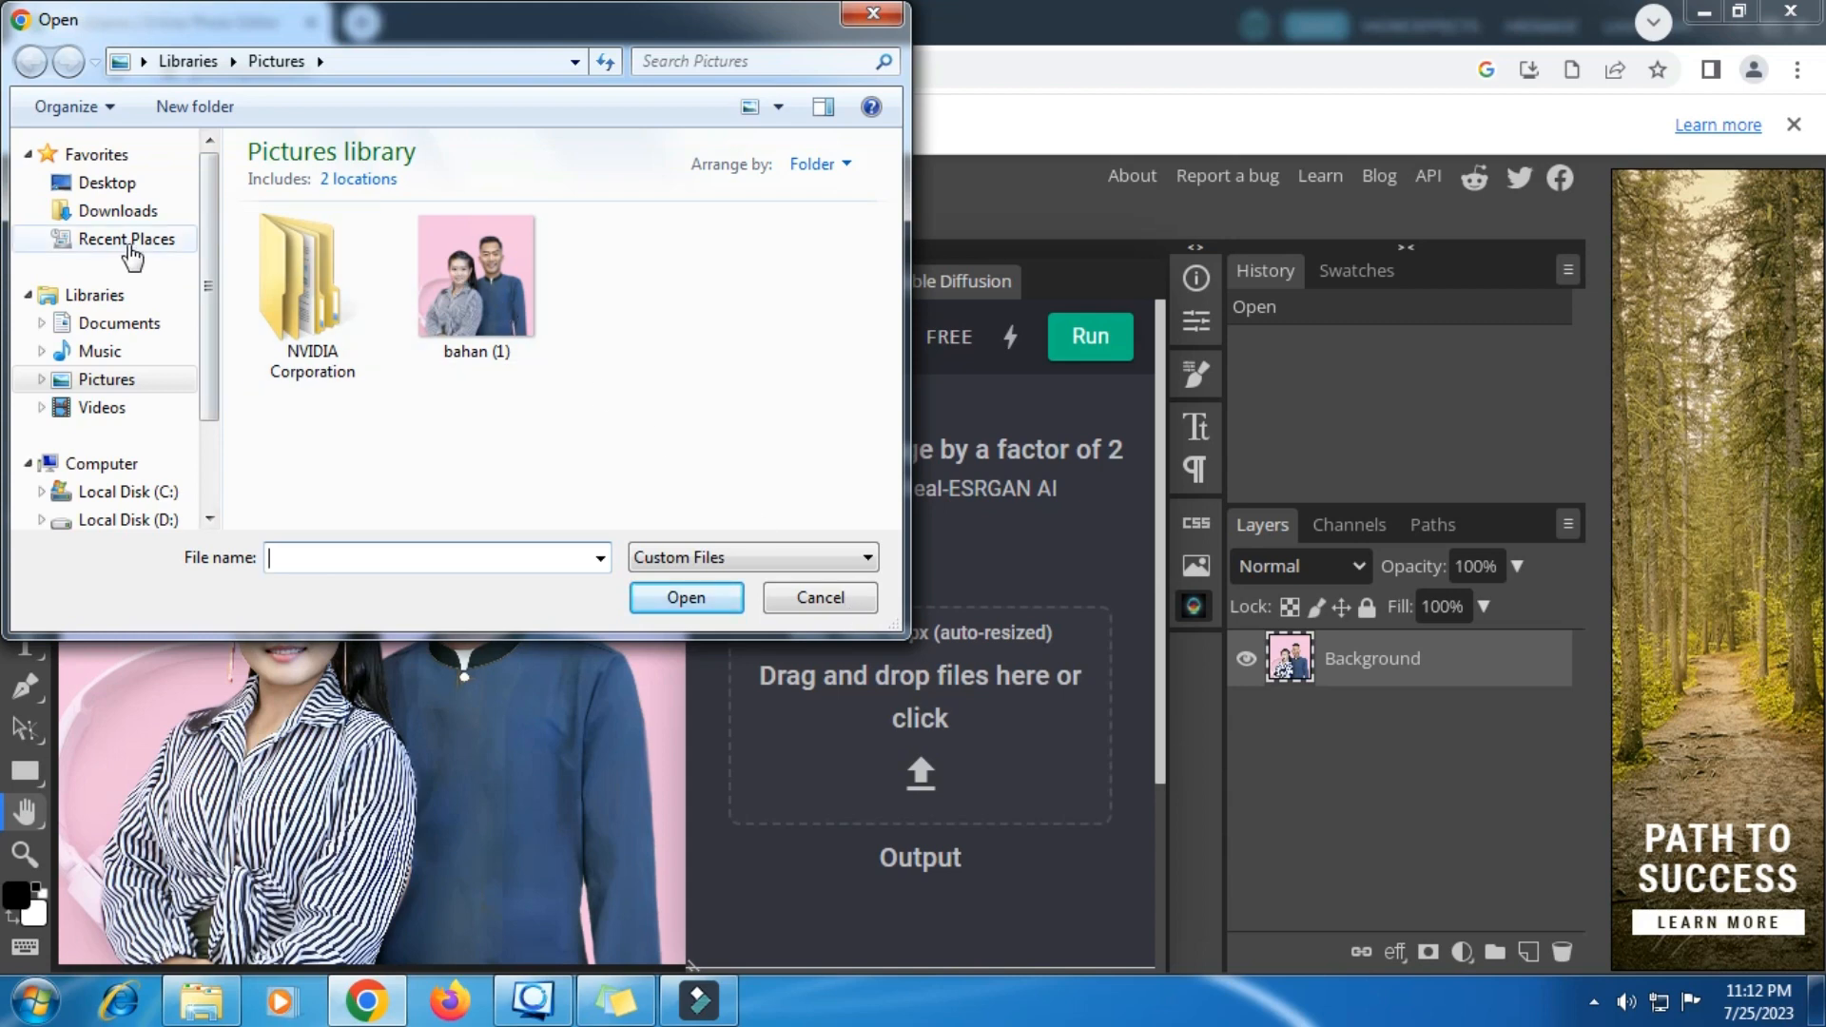
pyautogui.click(121, 212)
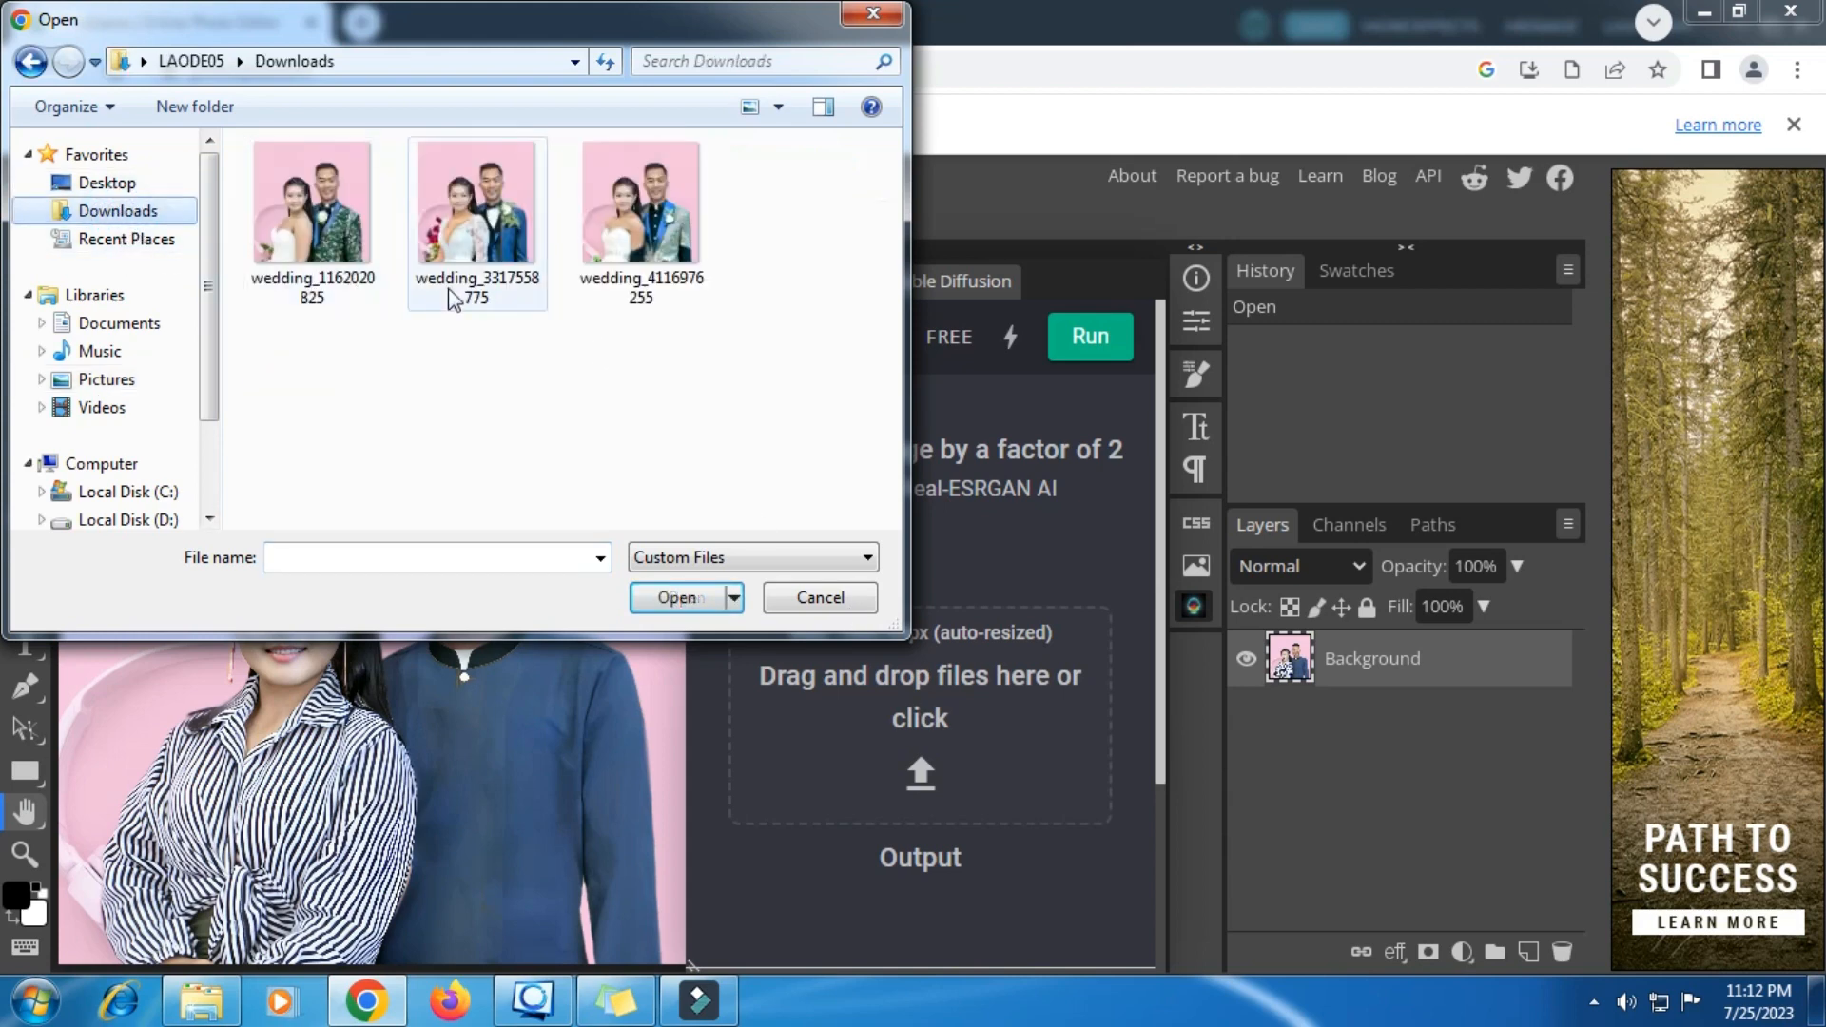
pyautogui.click(615, 255)
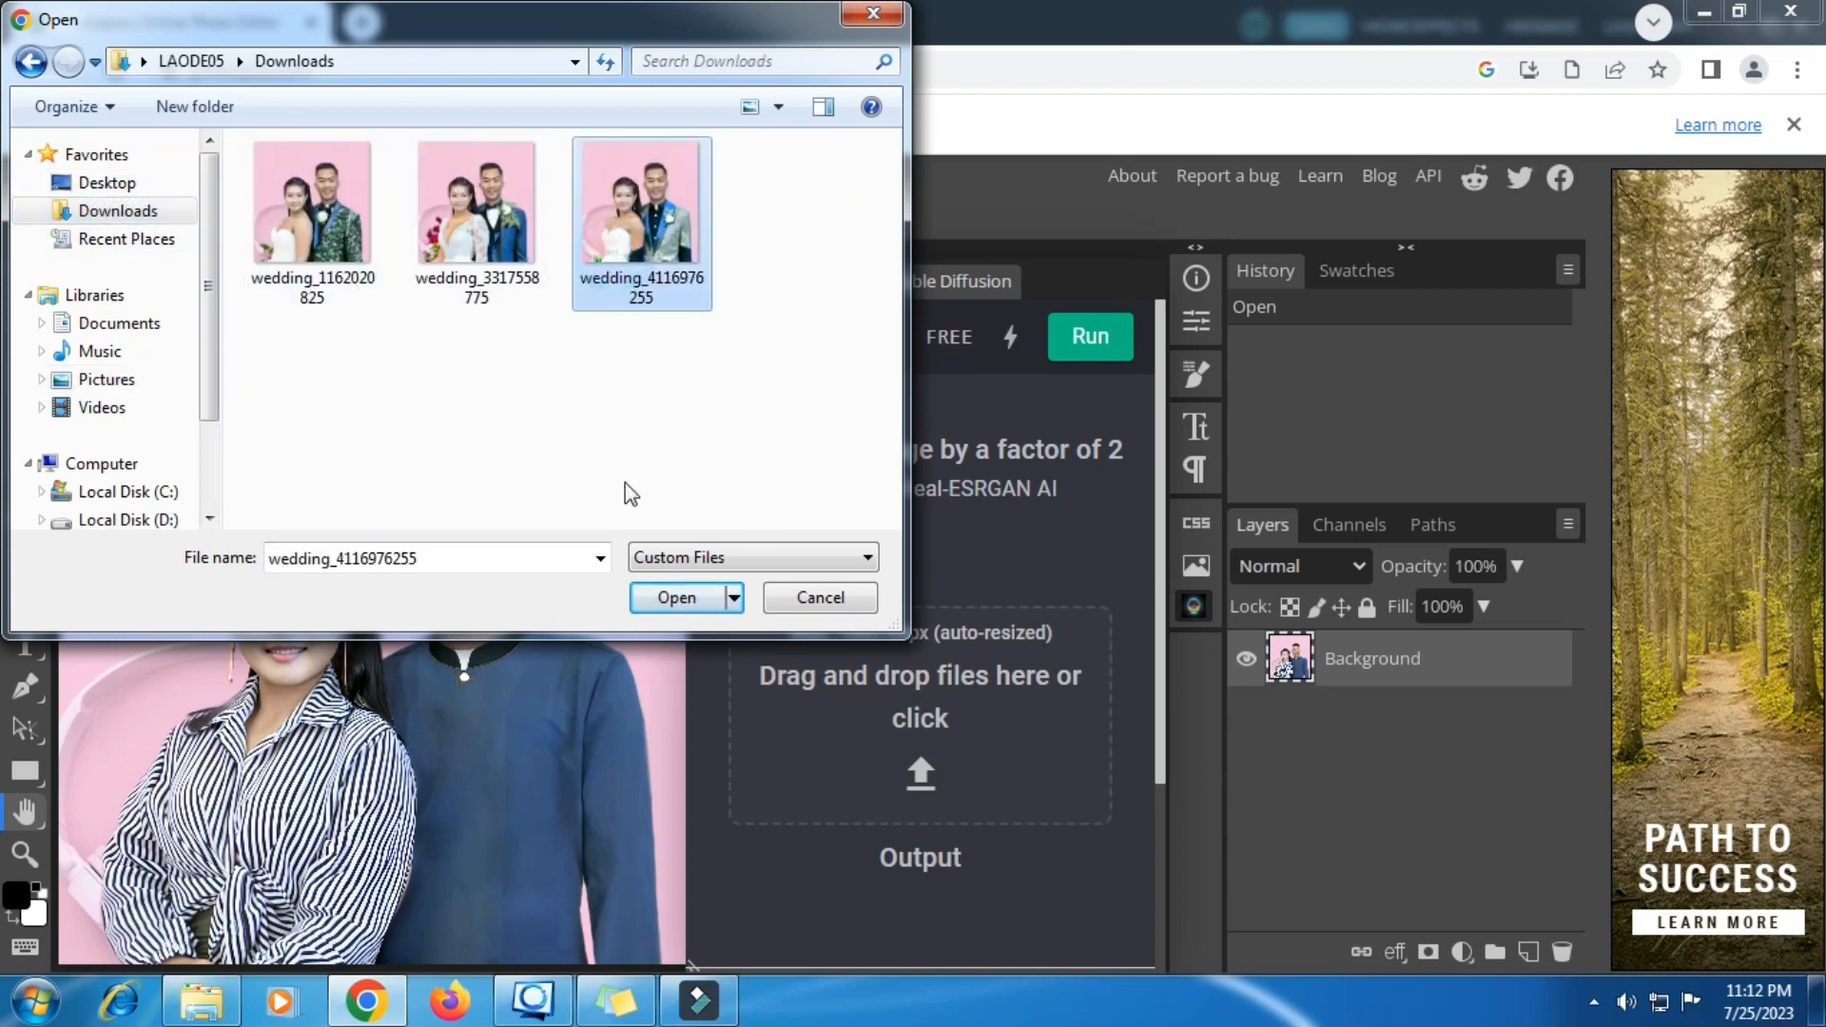
pyautogui.click(647, 596)
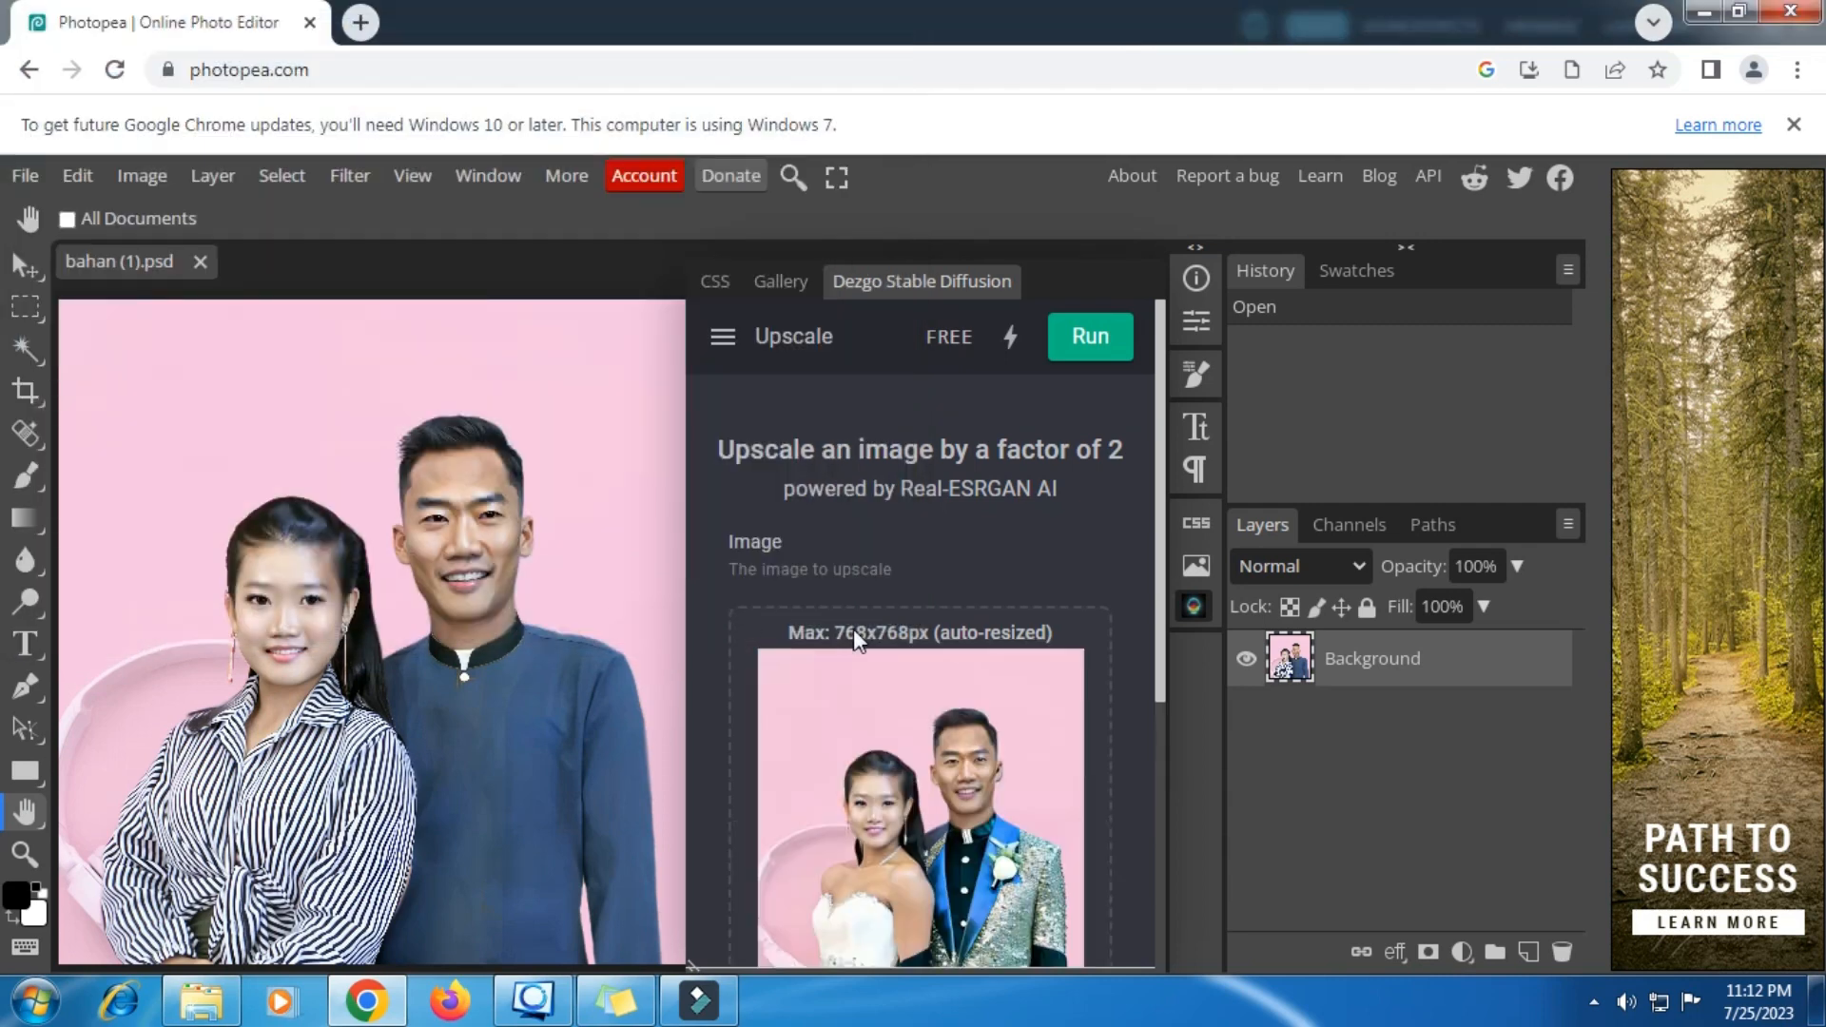
# Run the upscale by a factor of 2 and download the enlarged wedding image
pyautogui.scroll(-2, 881, 609)
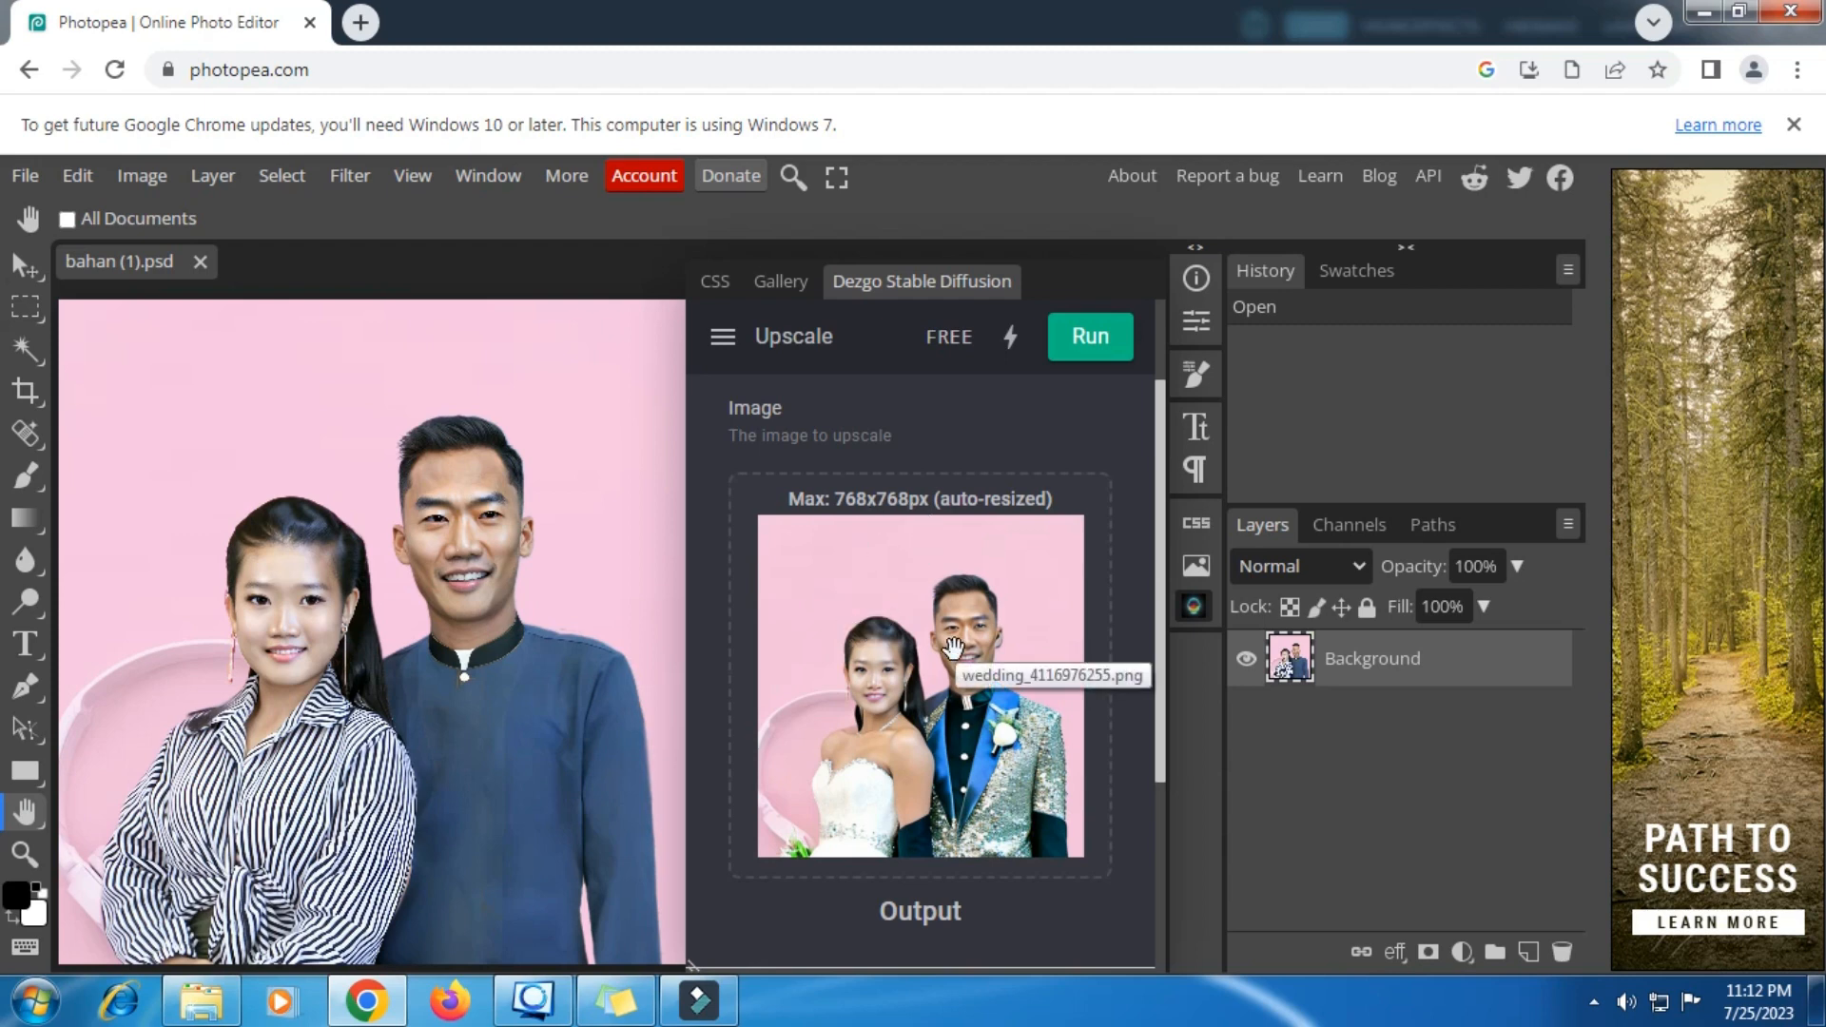
pyautogui.scroll(-2, 953, 650)
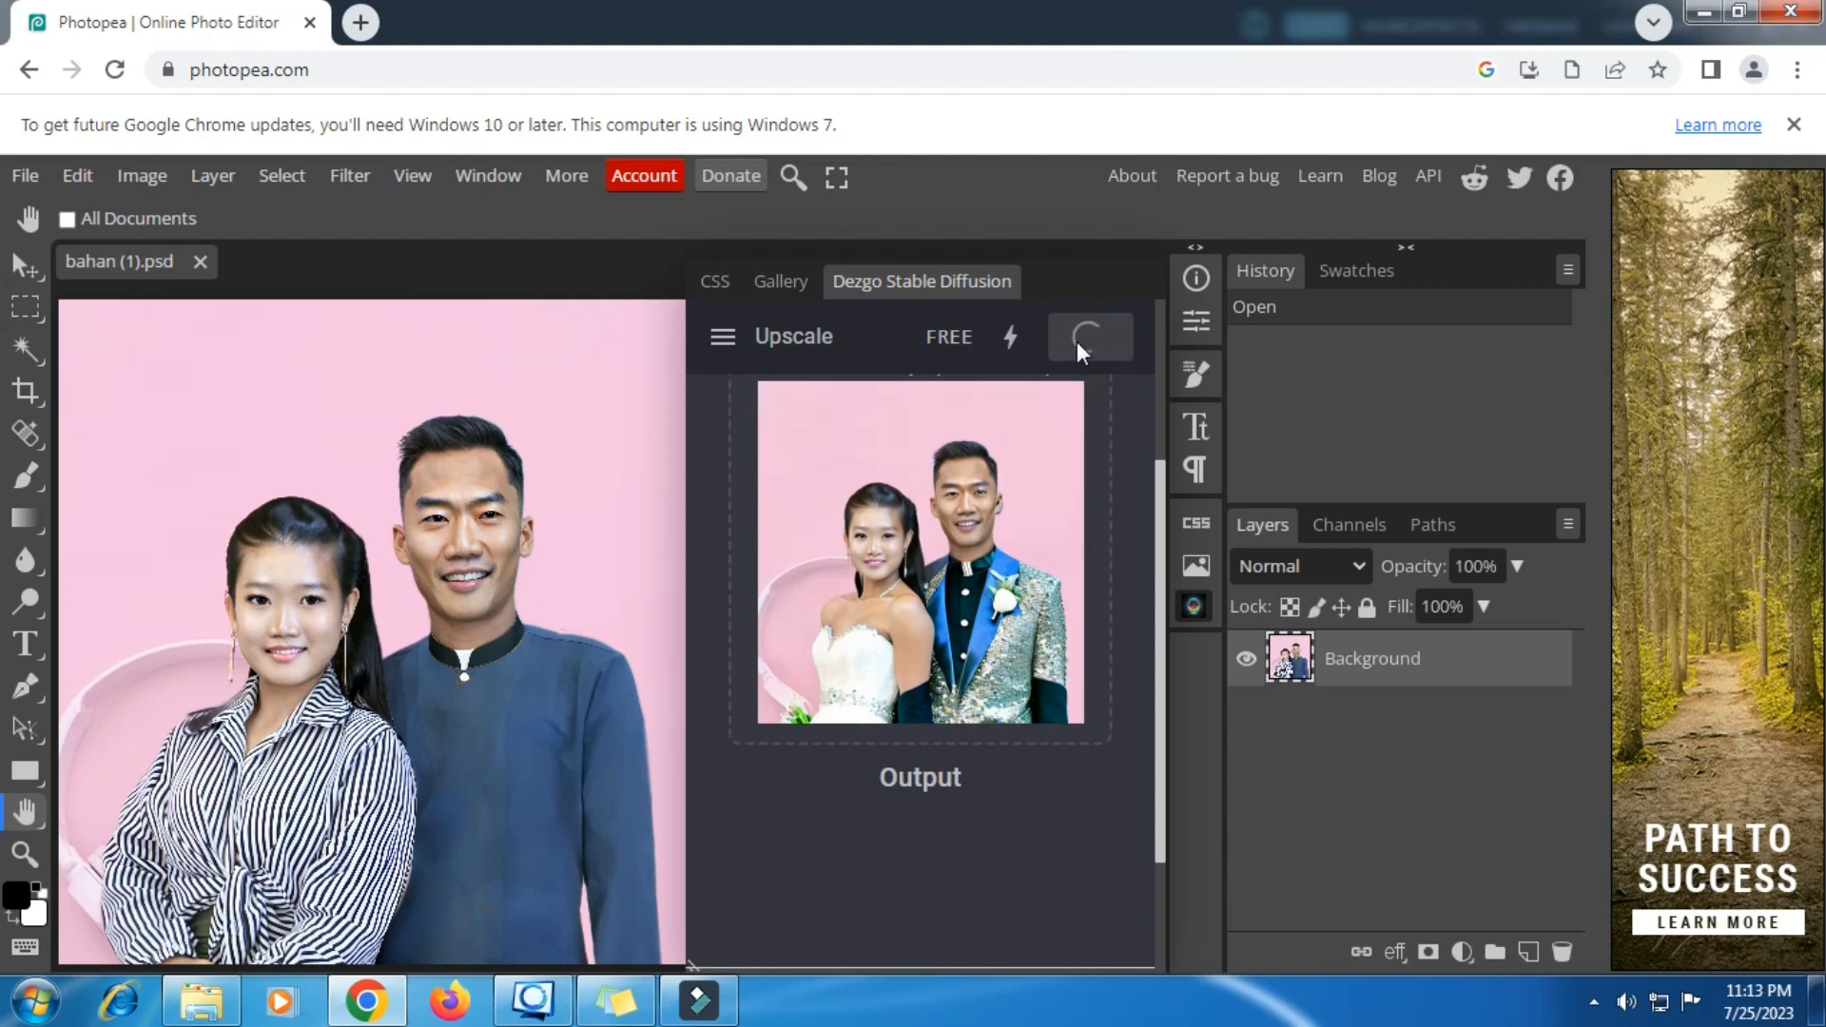
pyautogui.scroll(-3, 1084, 723)
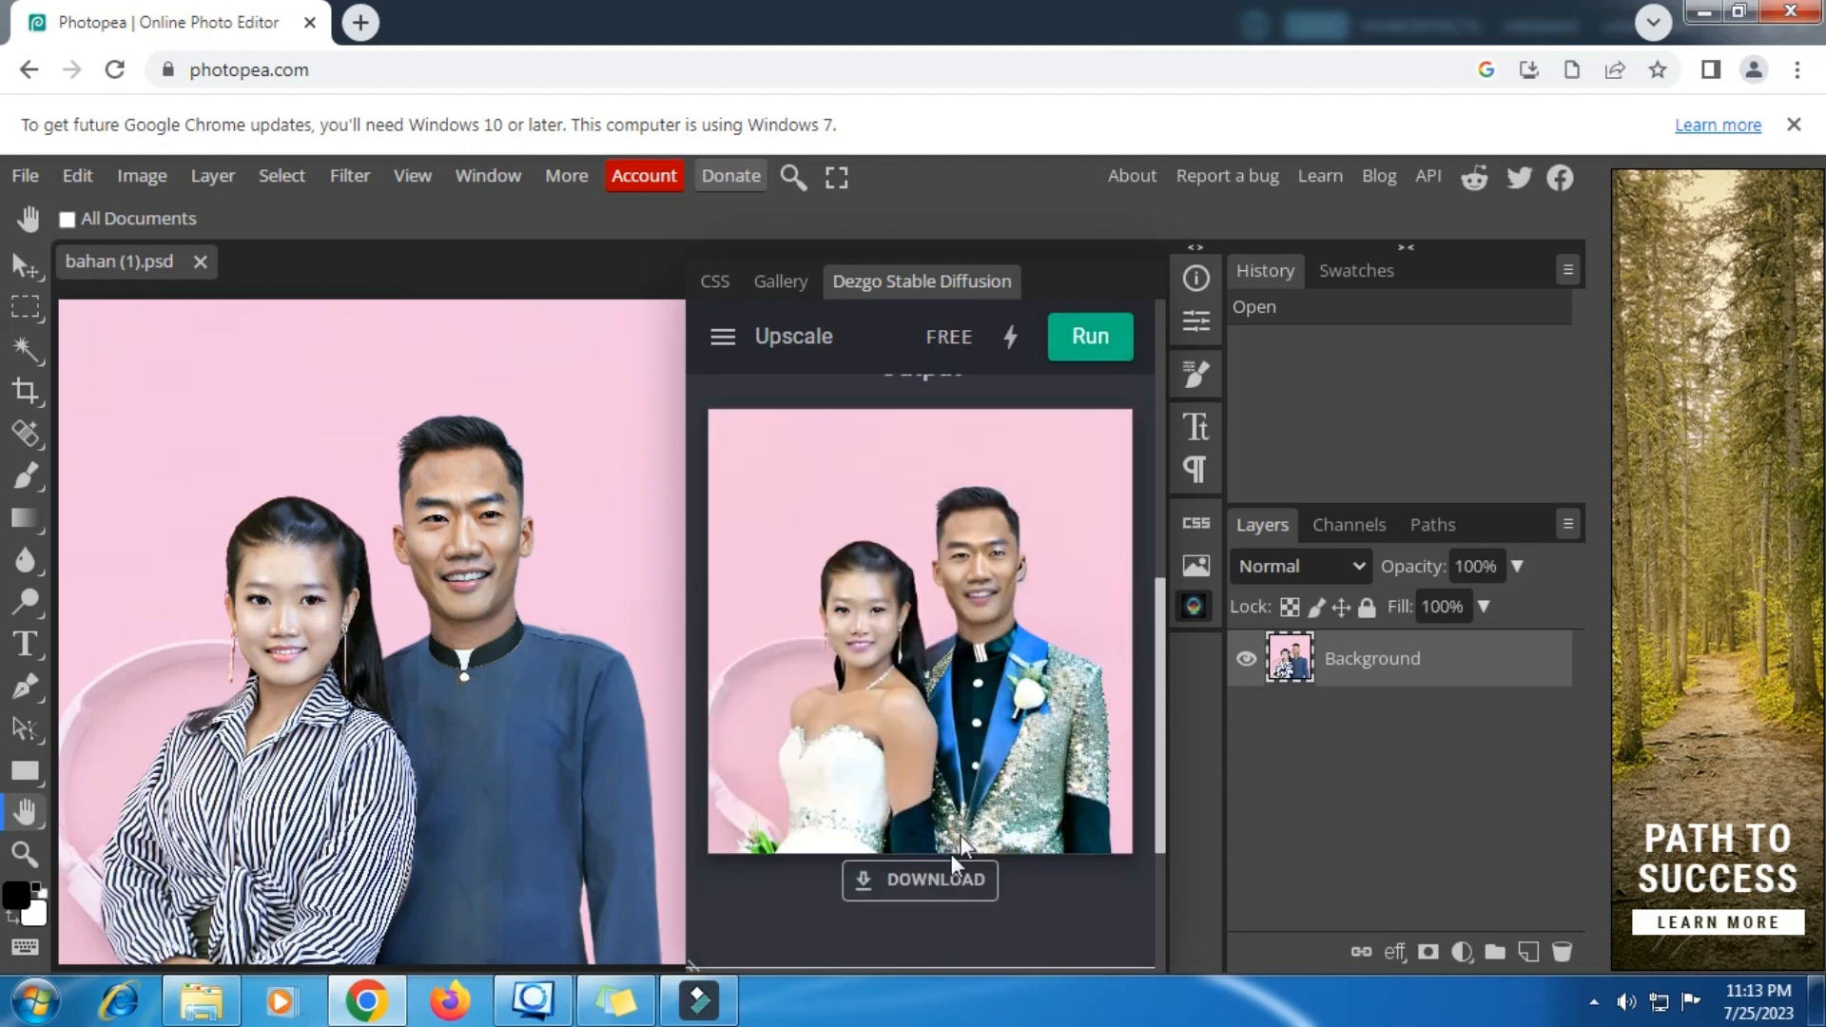
pyautogui.click(937, 904)
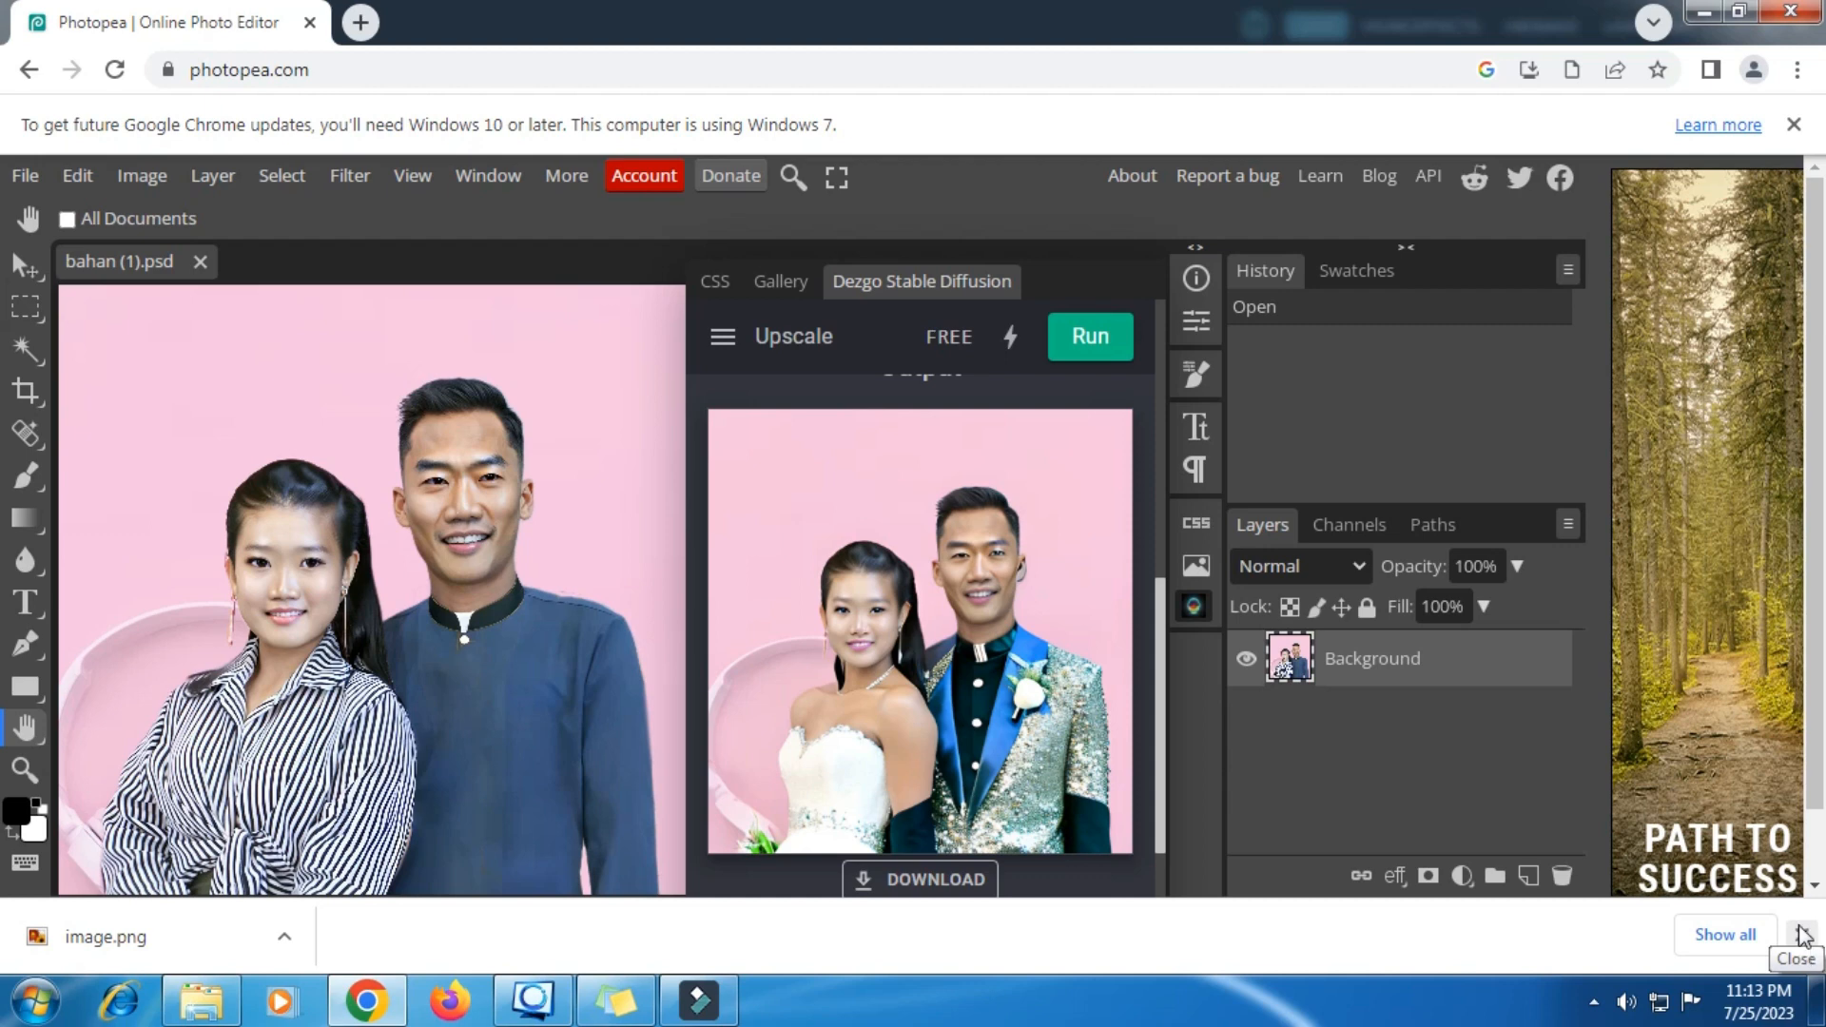
pyautogui.click(1800, 934)
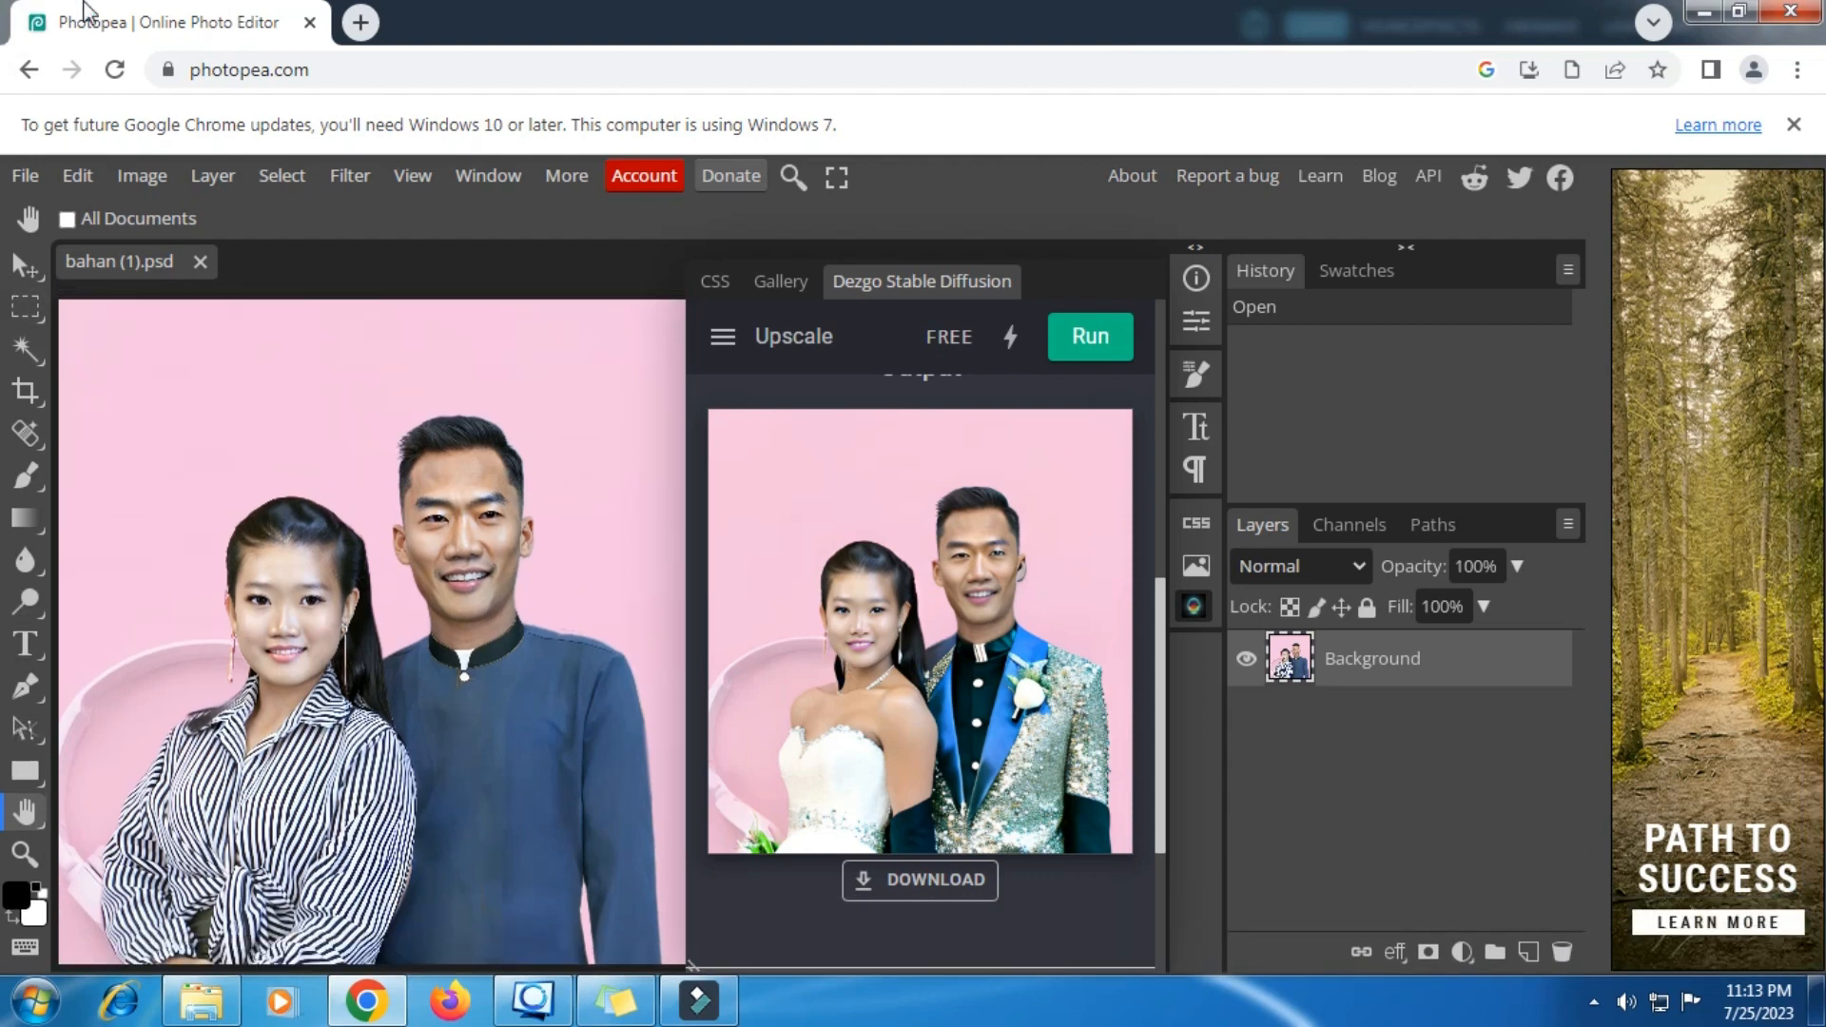
# Close the original couple photo, open the upscaled file named image from the Downloads folder and hide the Dezgo plugin
pyautogui.click(202, 263)
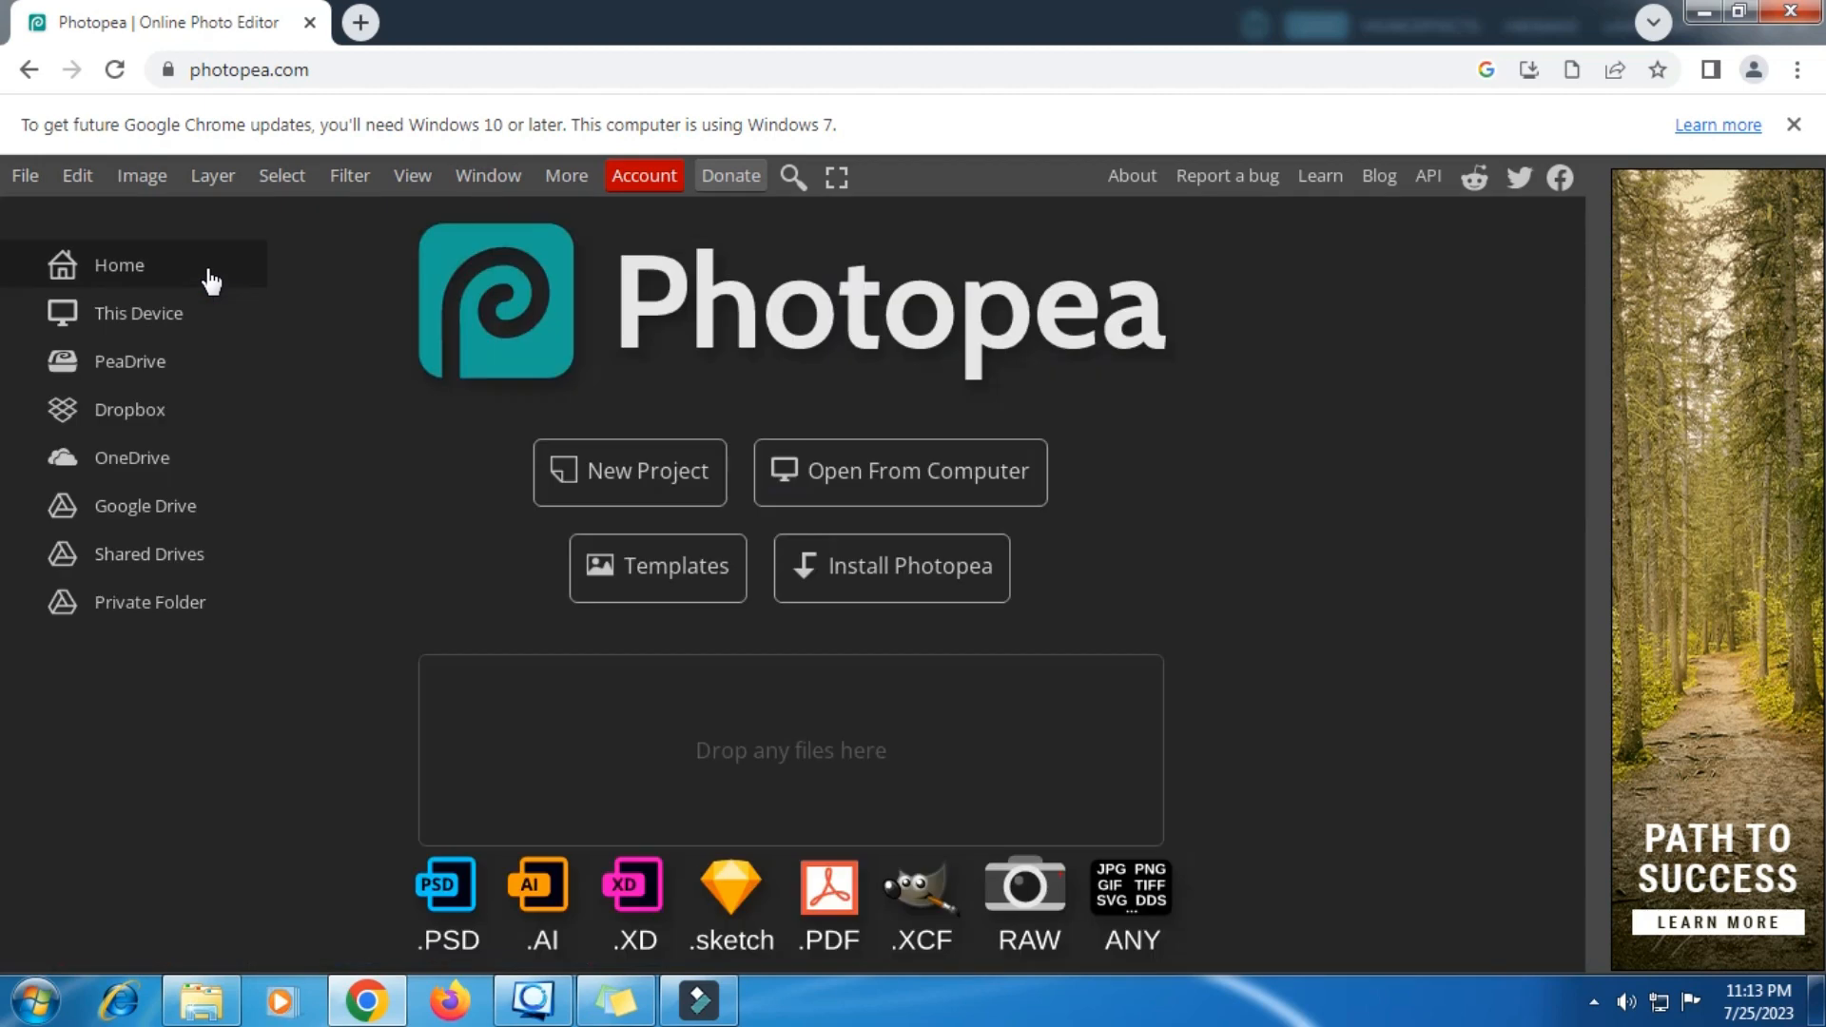
pyautogui.click(909, 485)
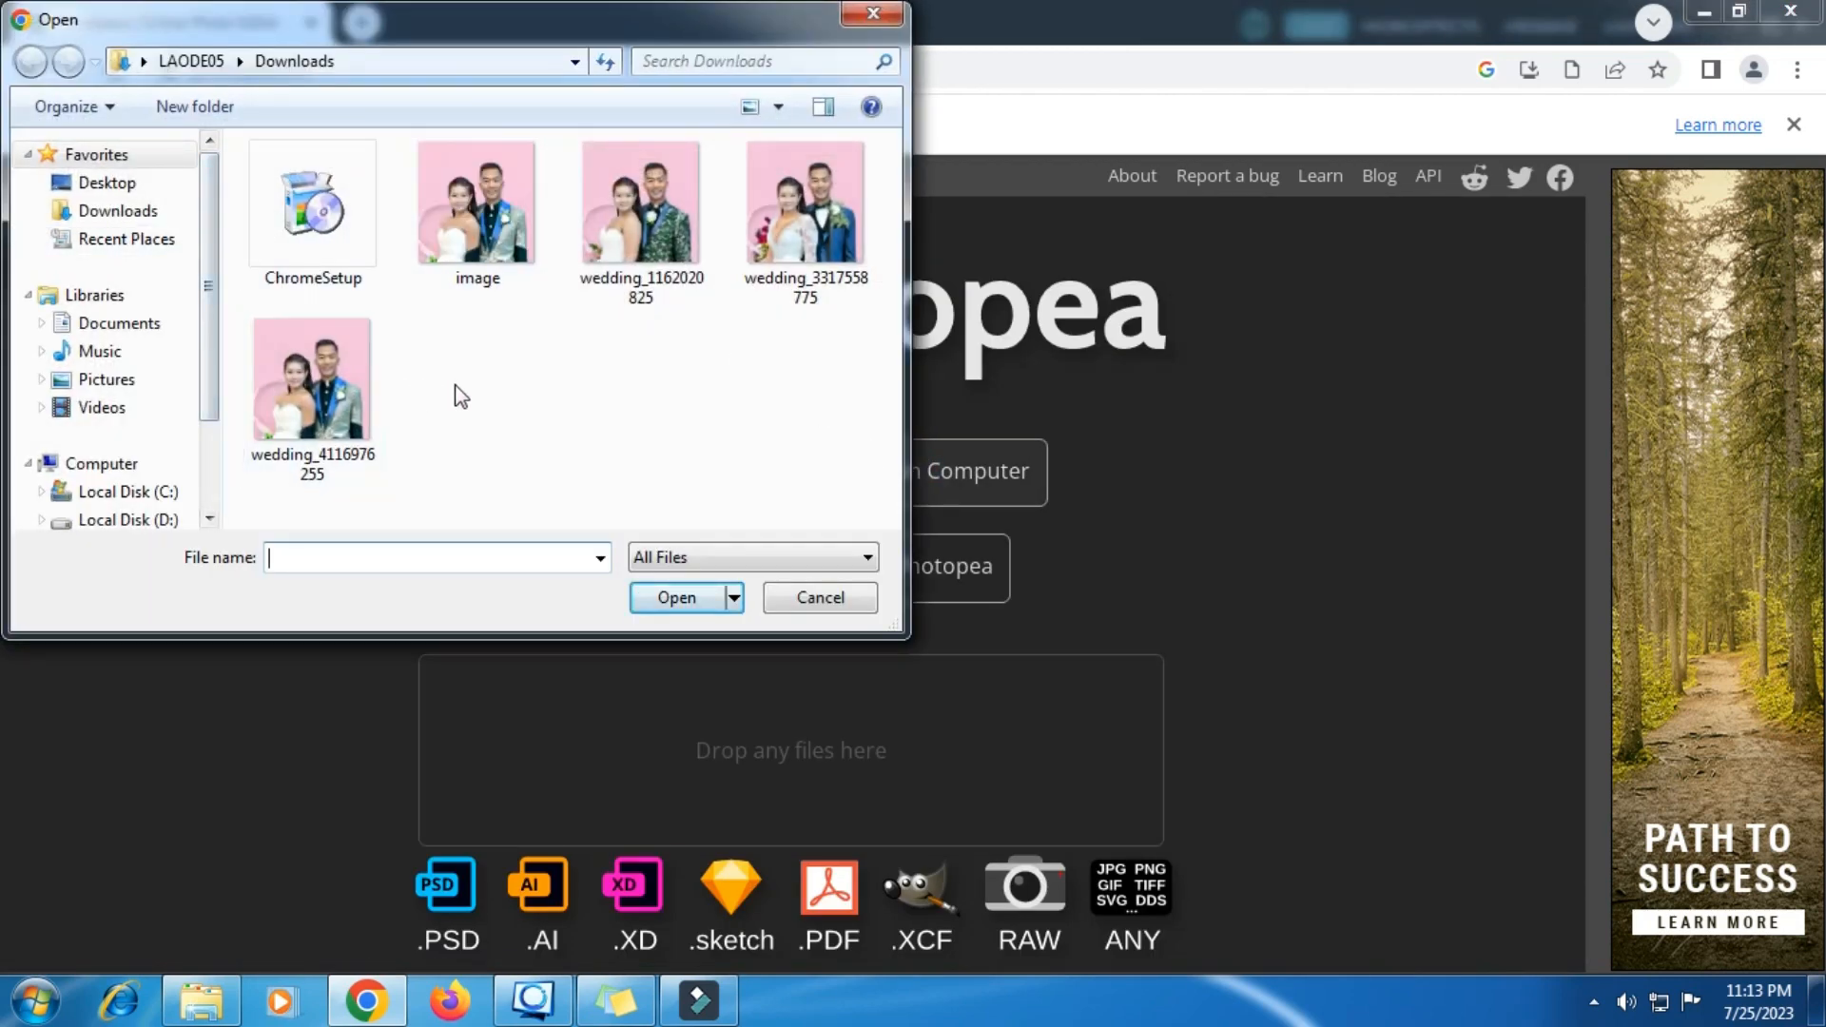
pyautogui.click(124, 211)
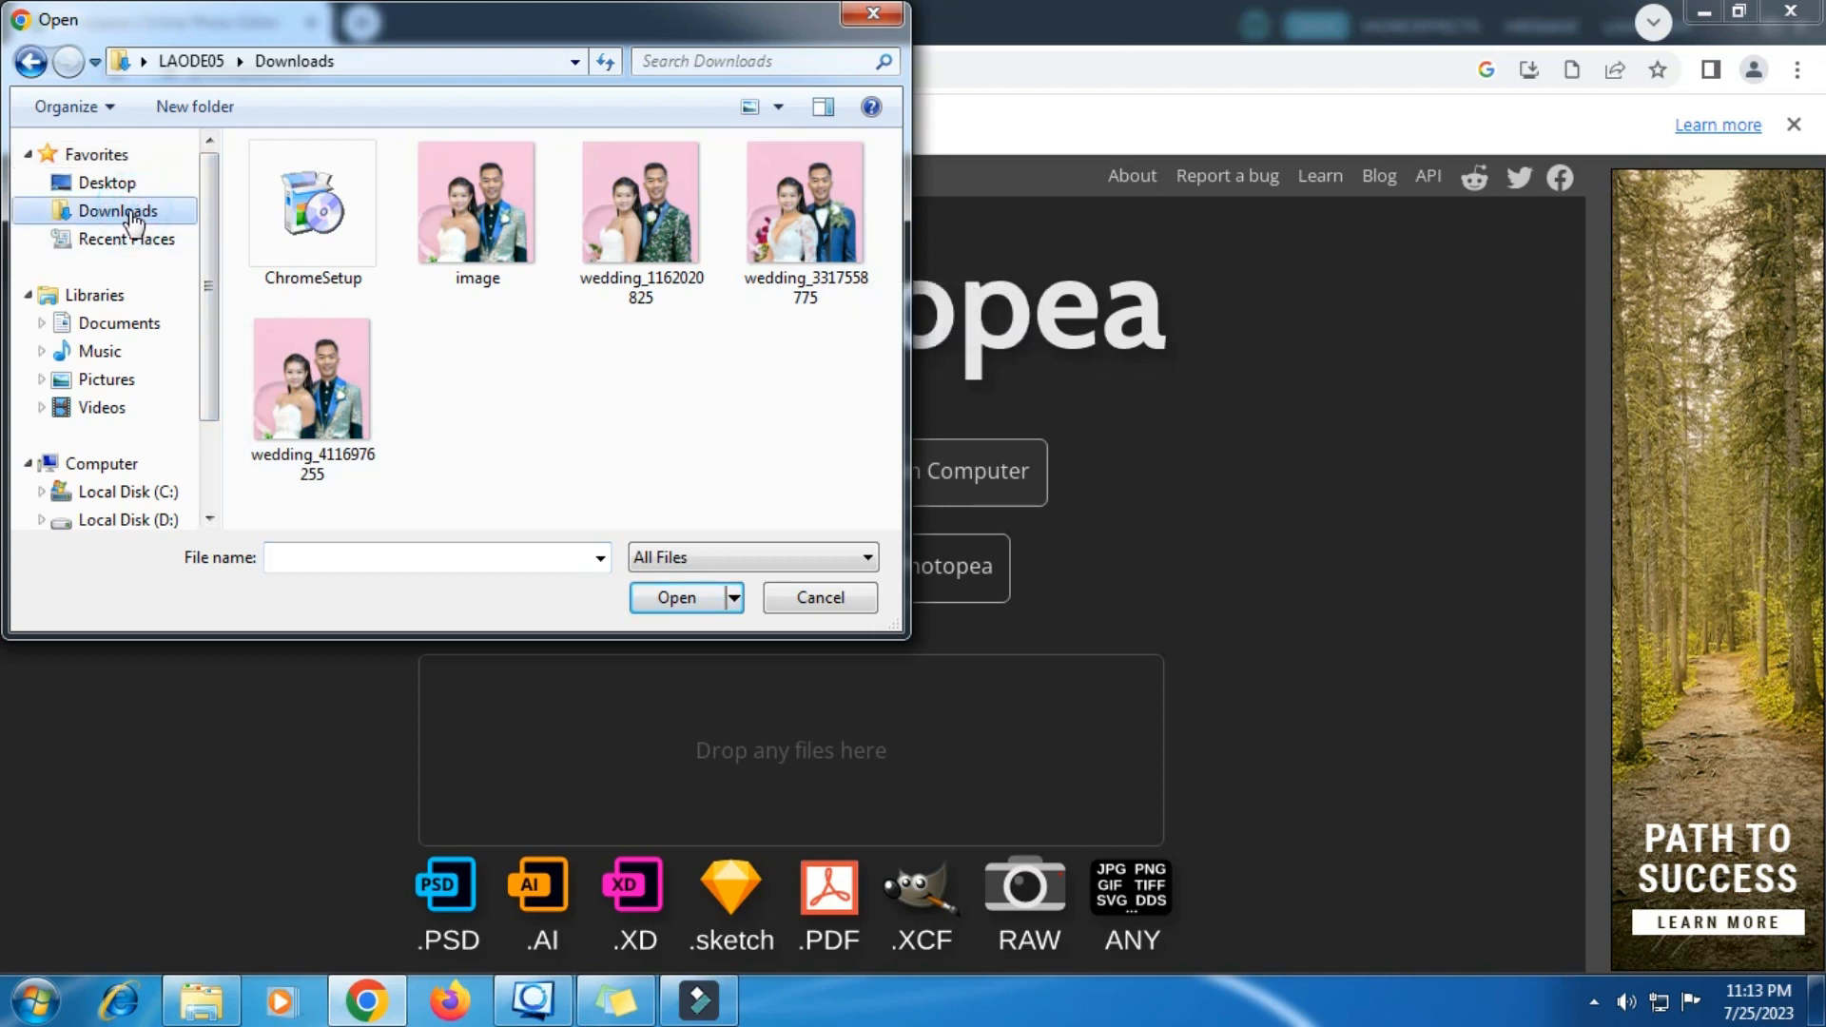
pyautogui.click(482, 253)
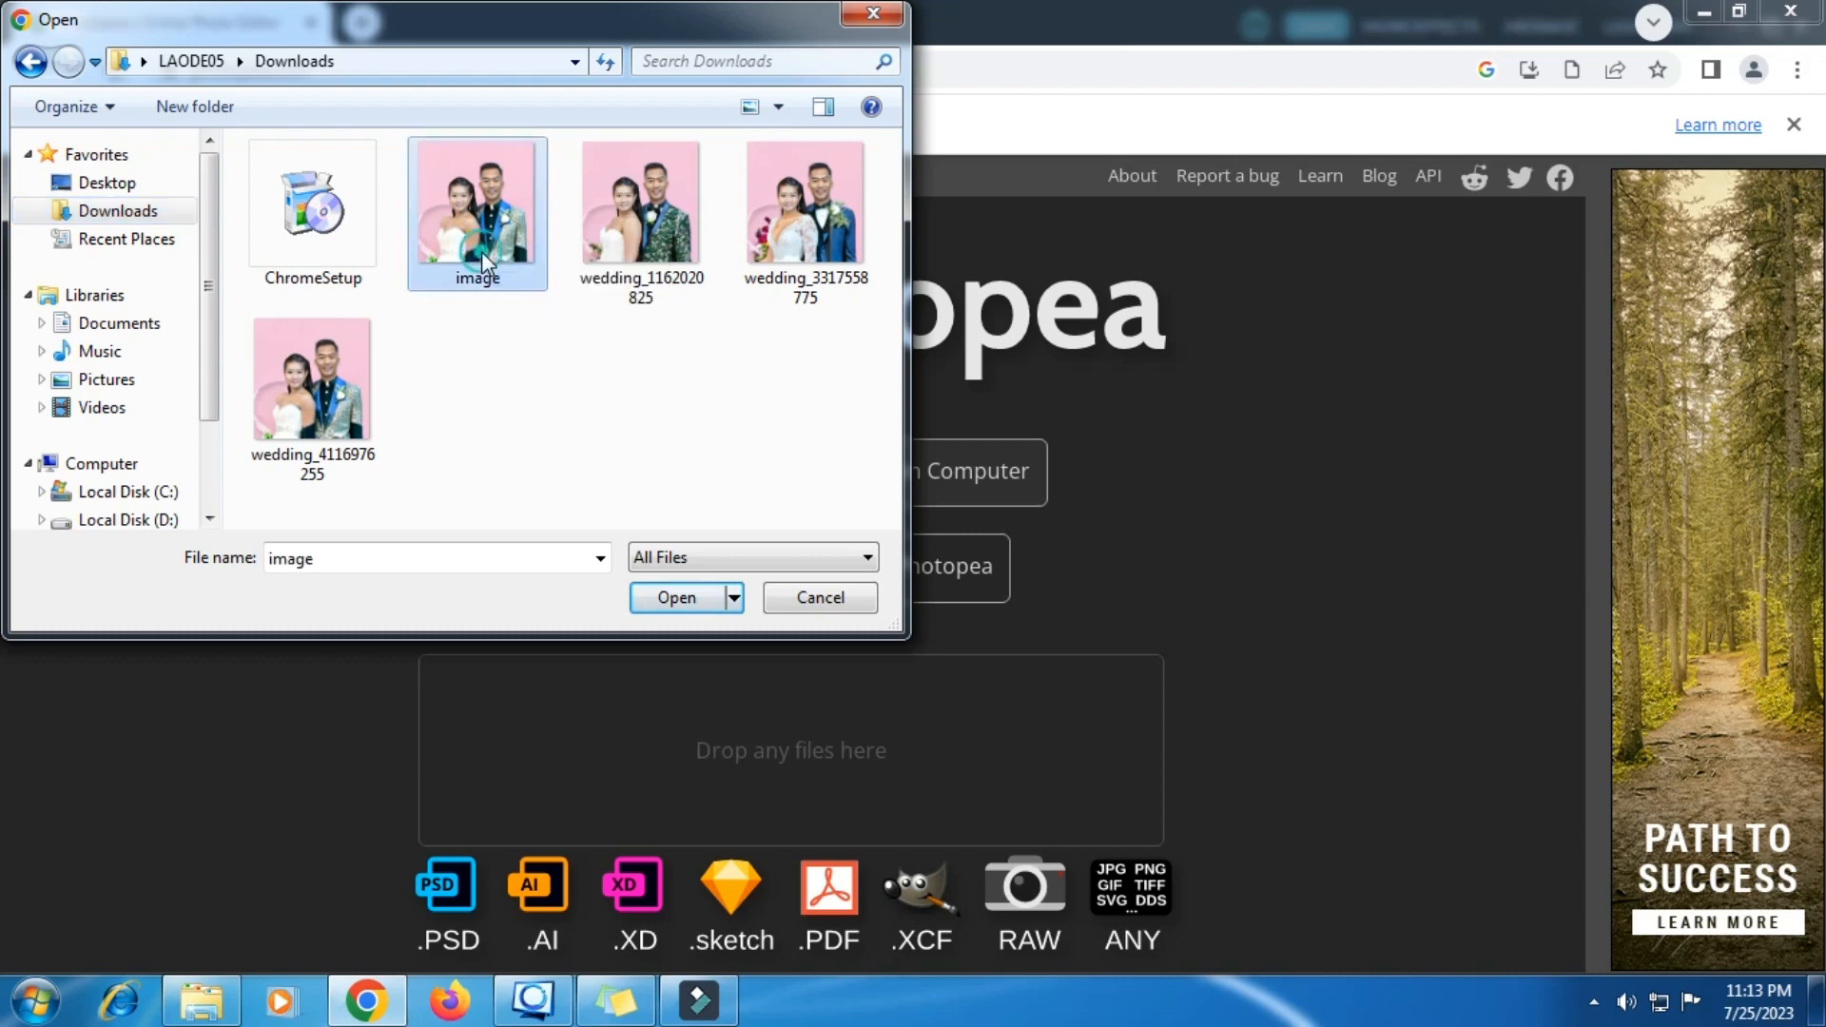
pyautogui.click(662, 599)
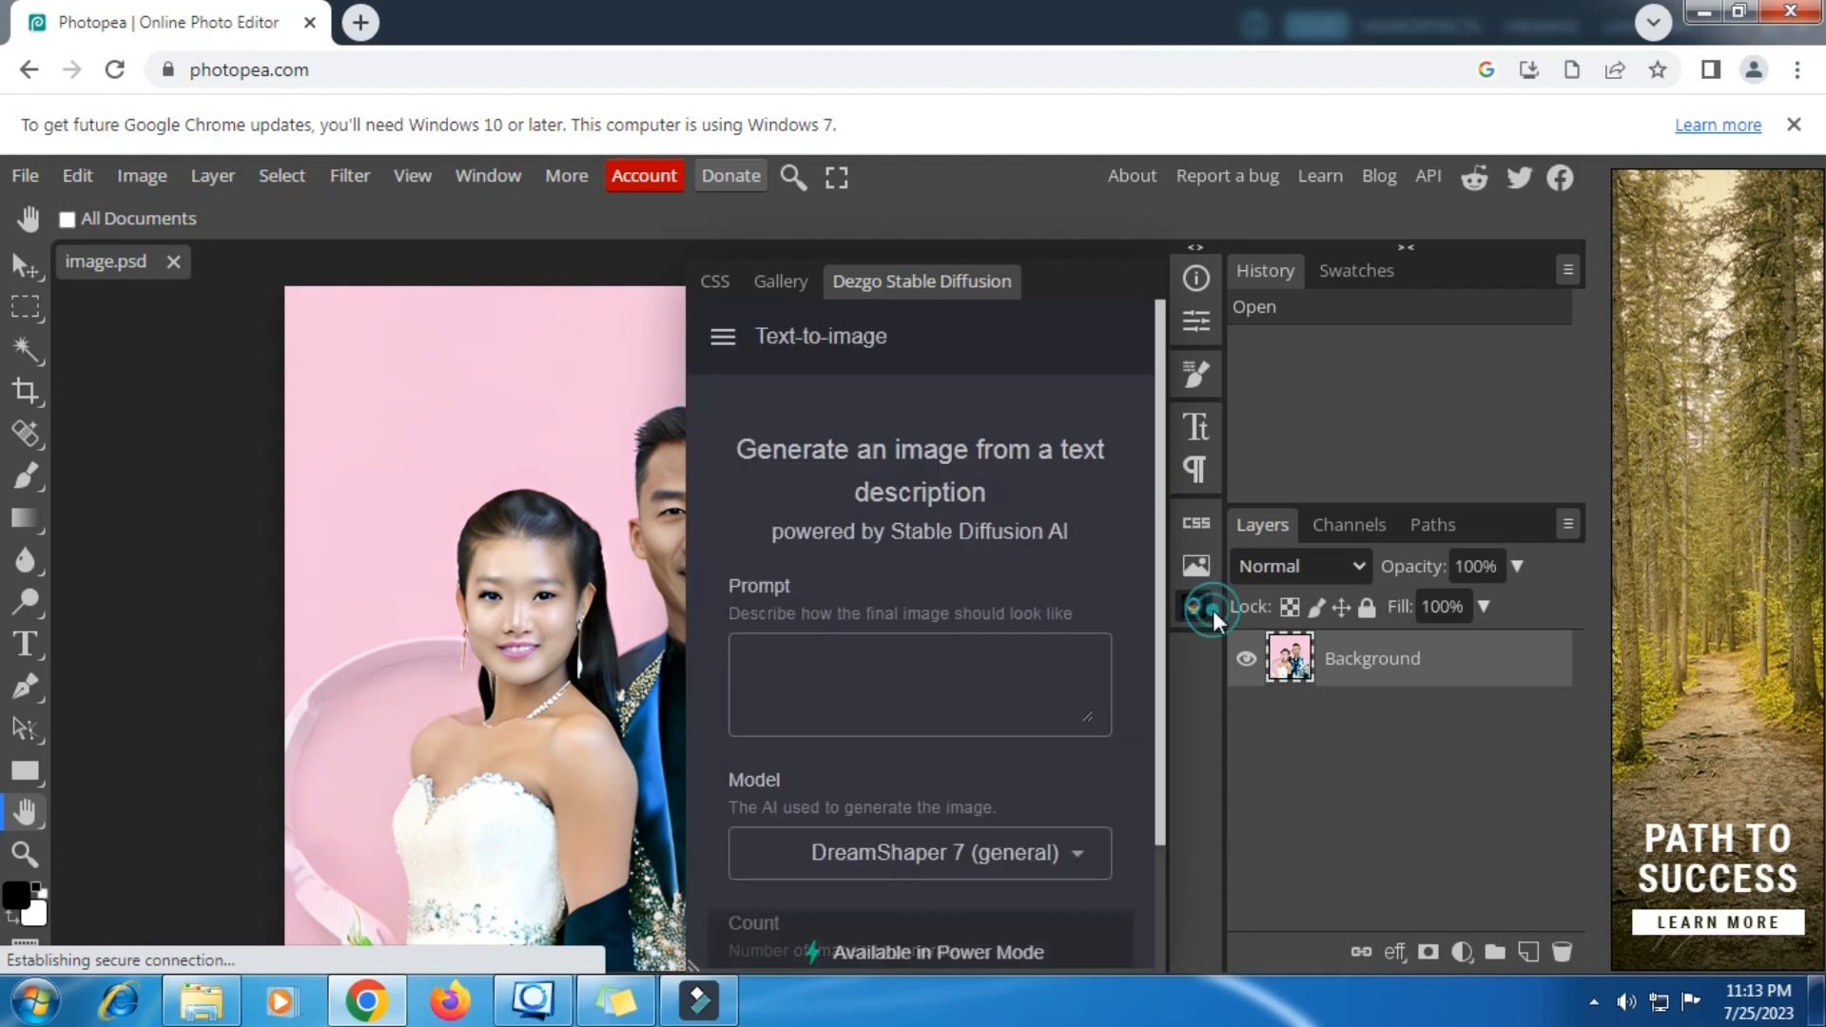
pyautogui.click(1195, 606)
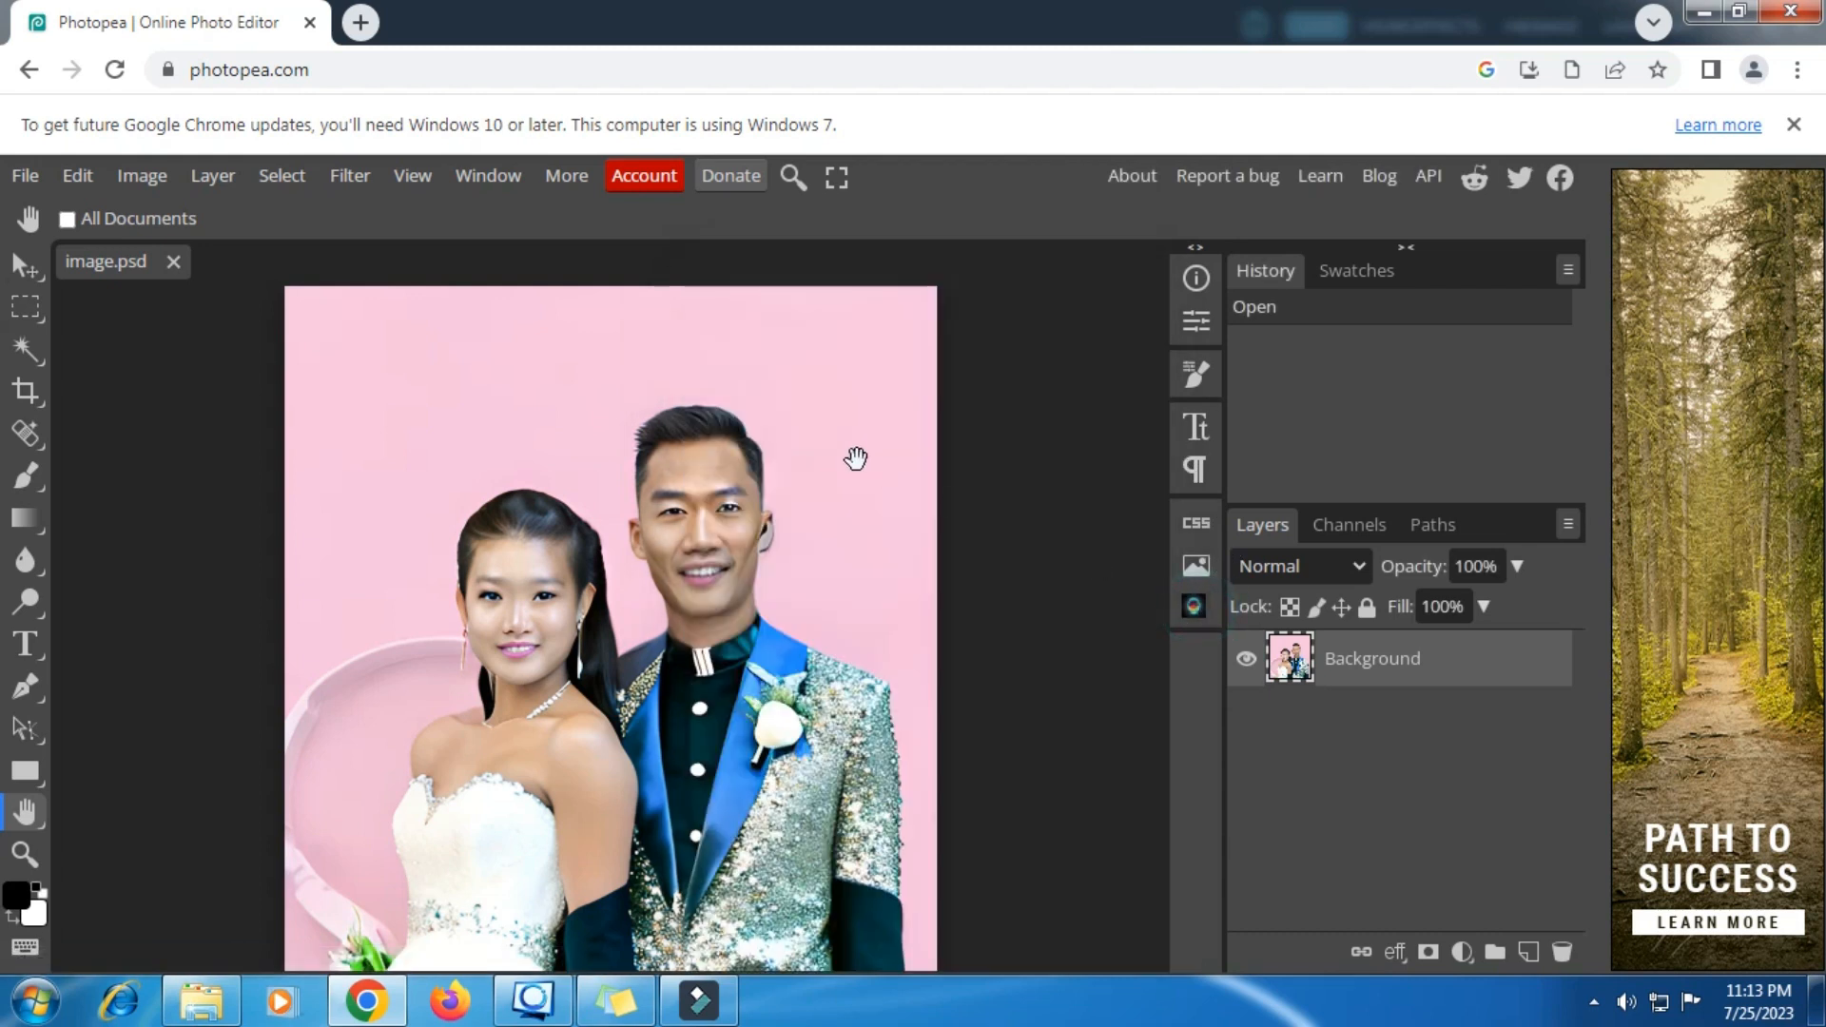
# Resize the opened wedding image proportionally to a height of 1920 pixels
pyautogui.click(158, 177)
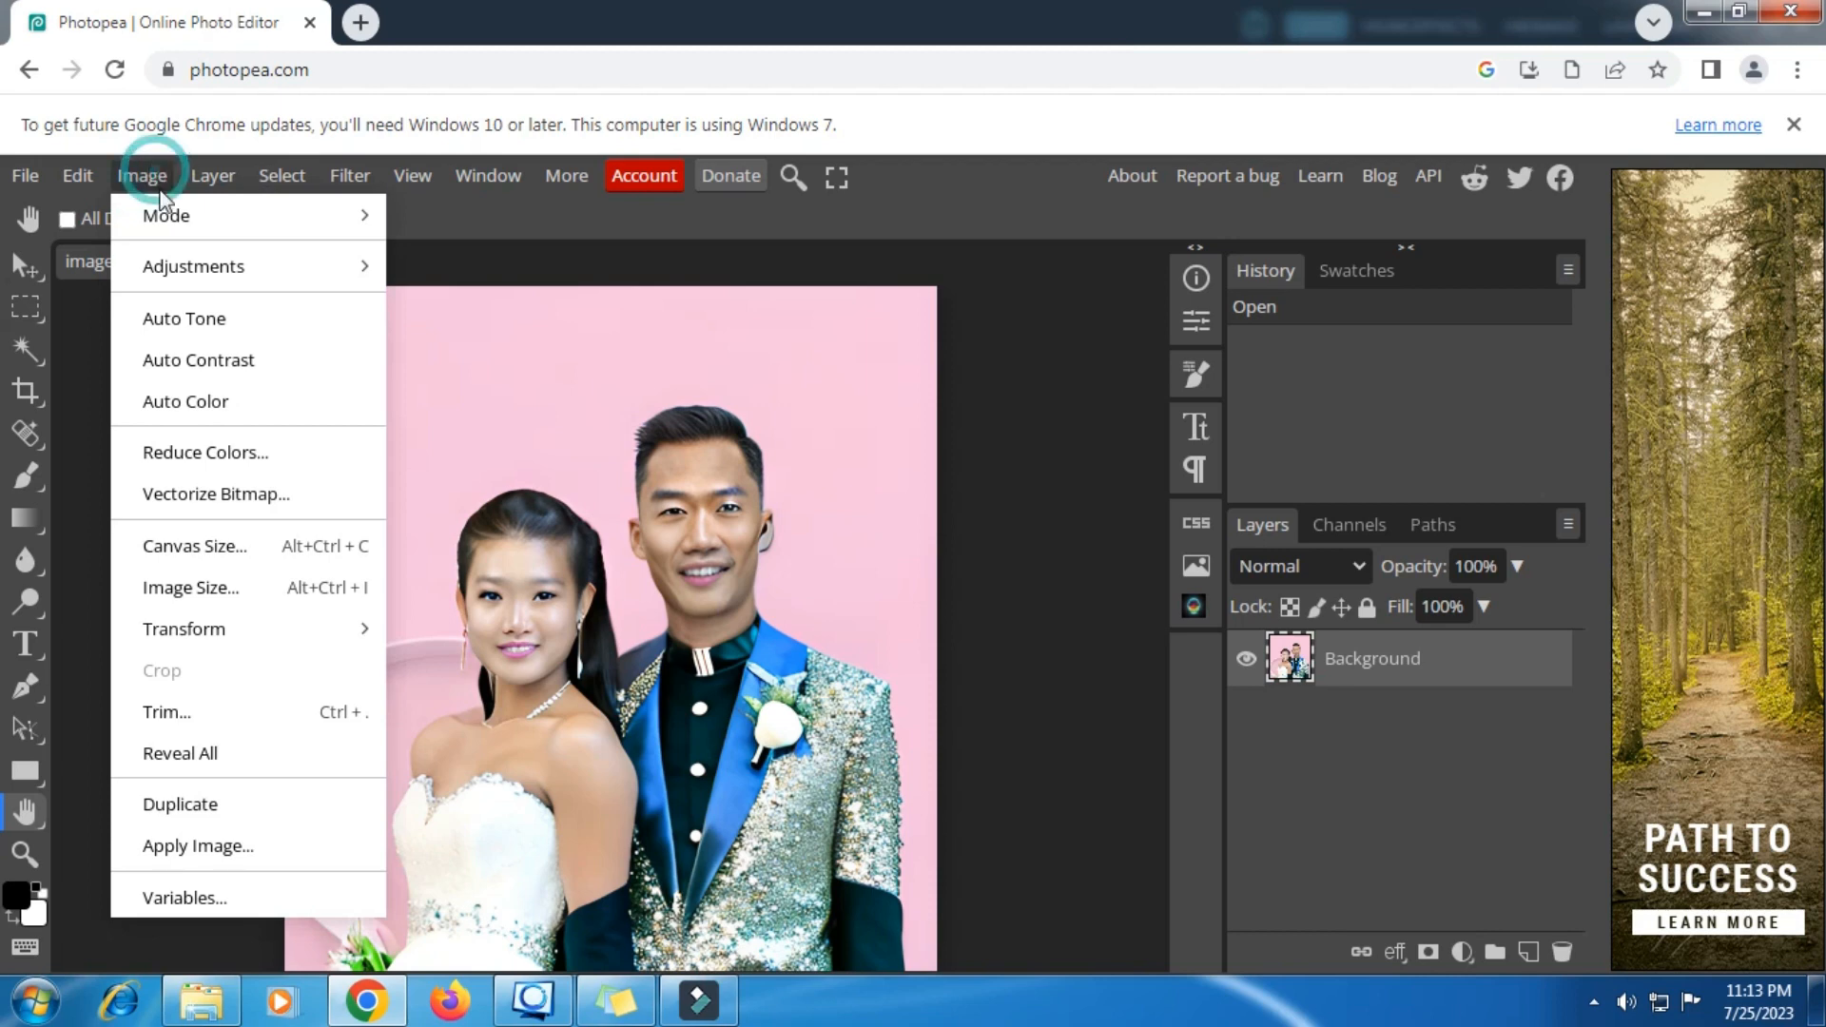
pyautogui.click(199, 590)
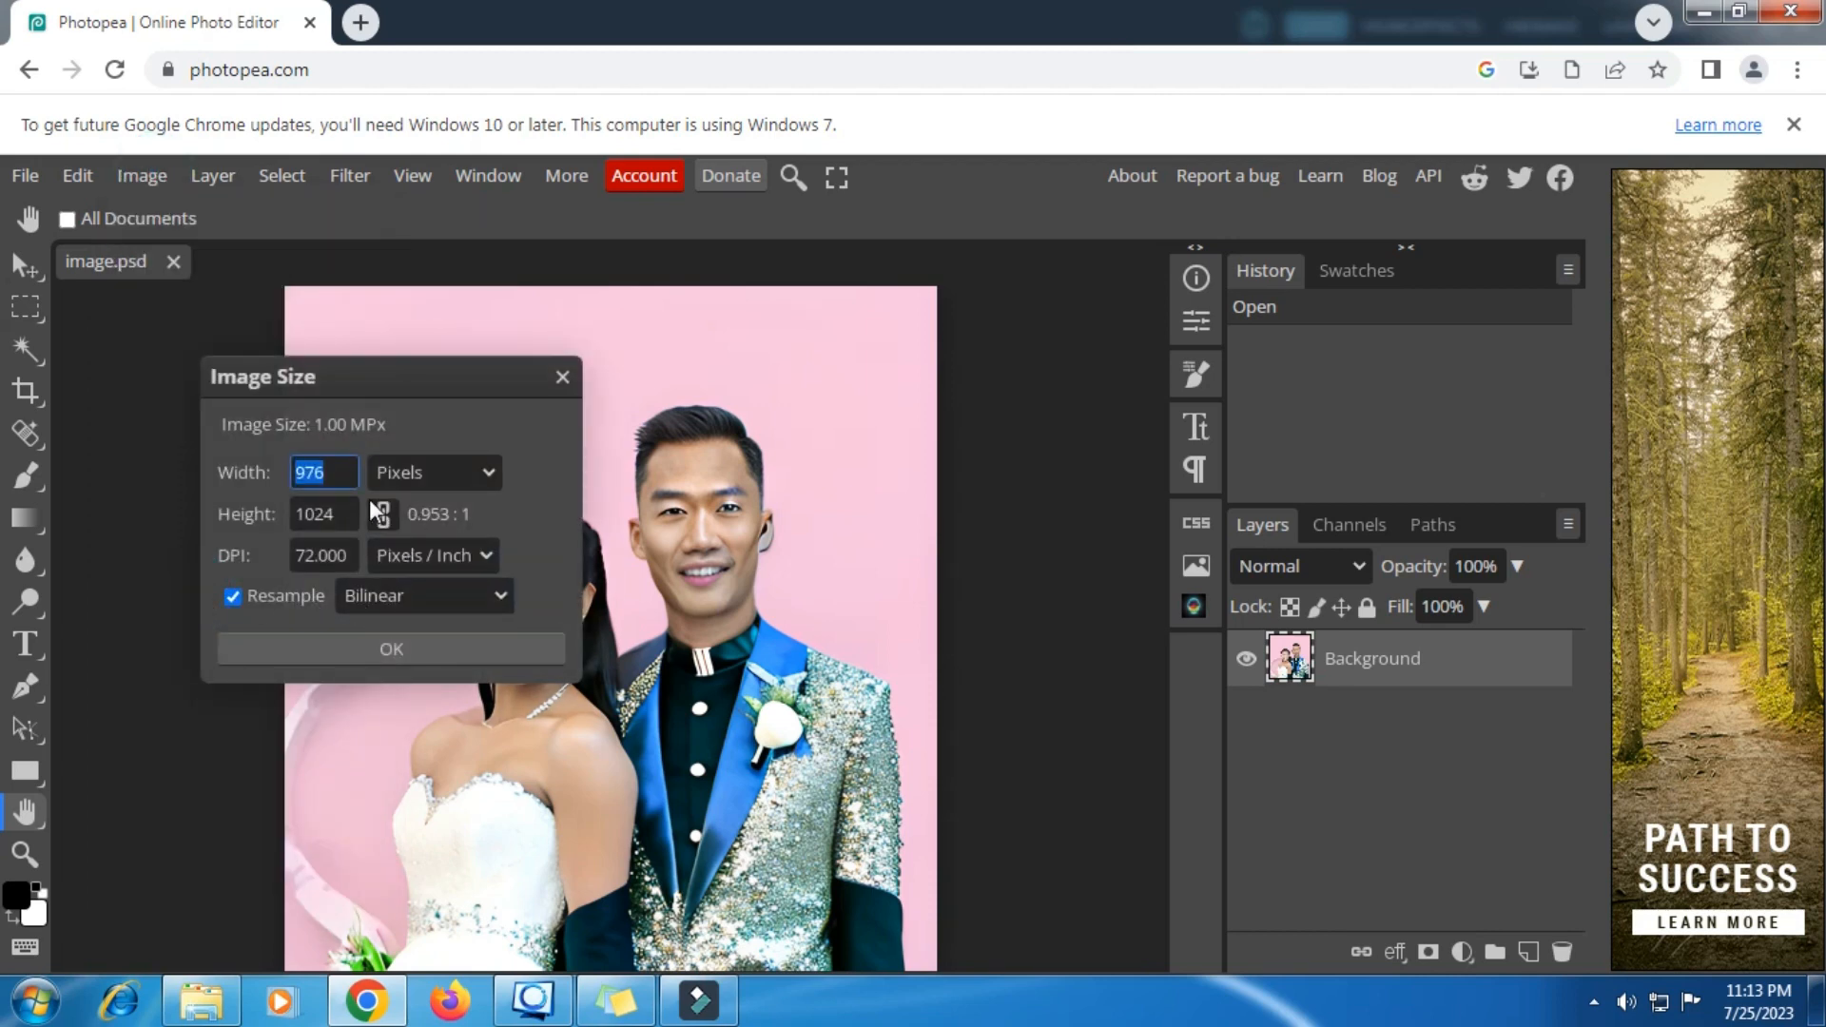
pyautogui.click(333, 473)
pyautogui.moveTo(407, 368); pyautogui.dragTo(1328, 396)
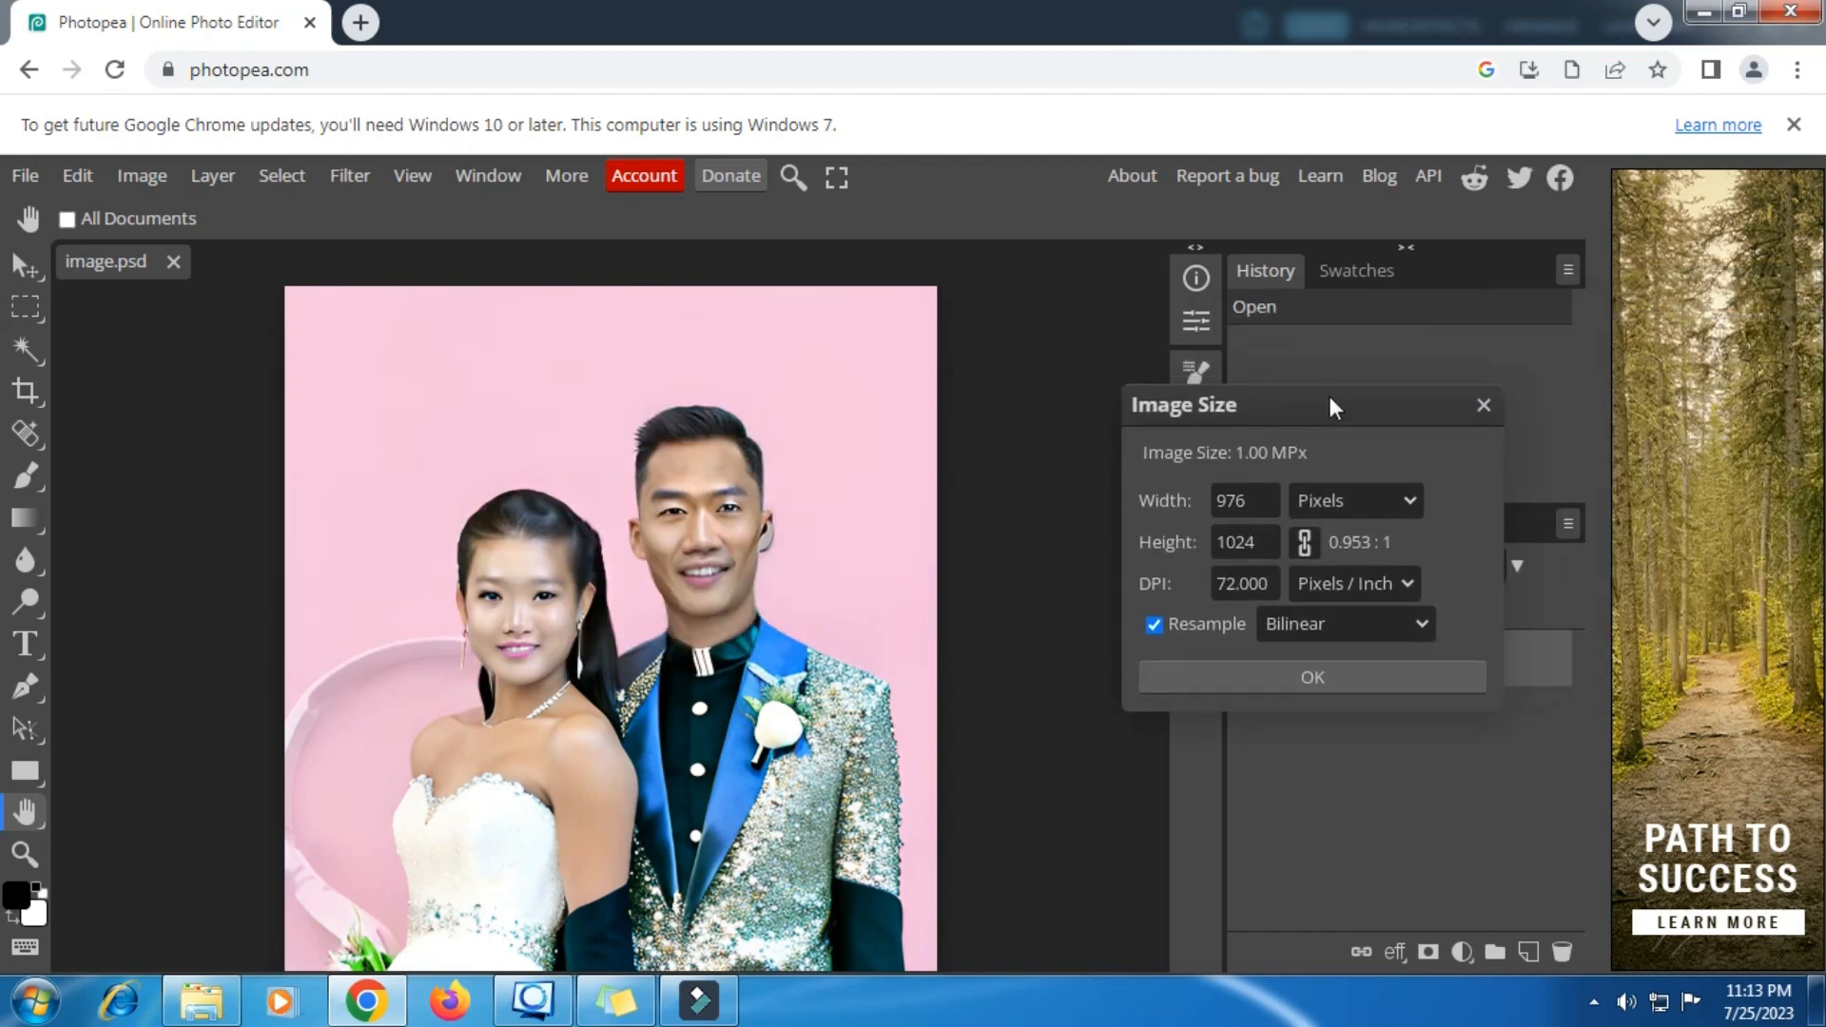
pyautogui.click(1183, 549)
pyautogui.write('1920')
pyautogui.click(1447, 531)
pyautogui.click(1311, 678)
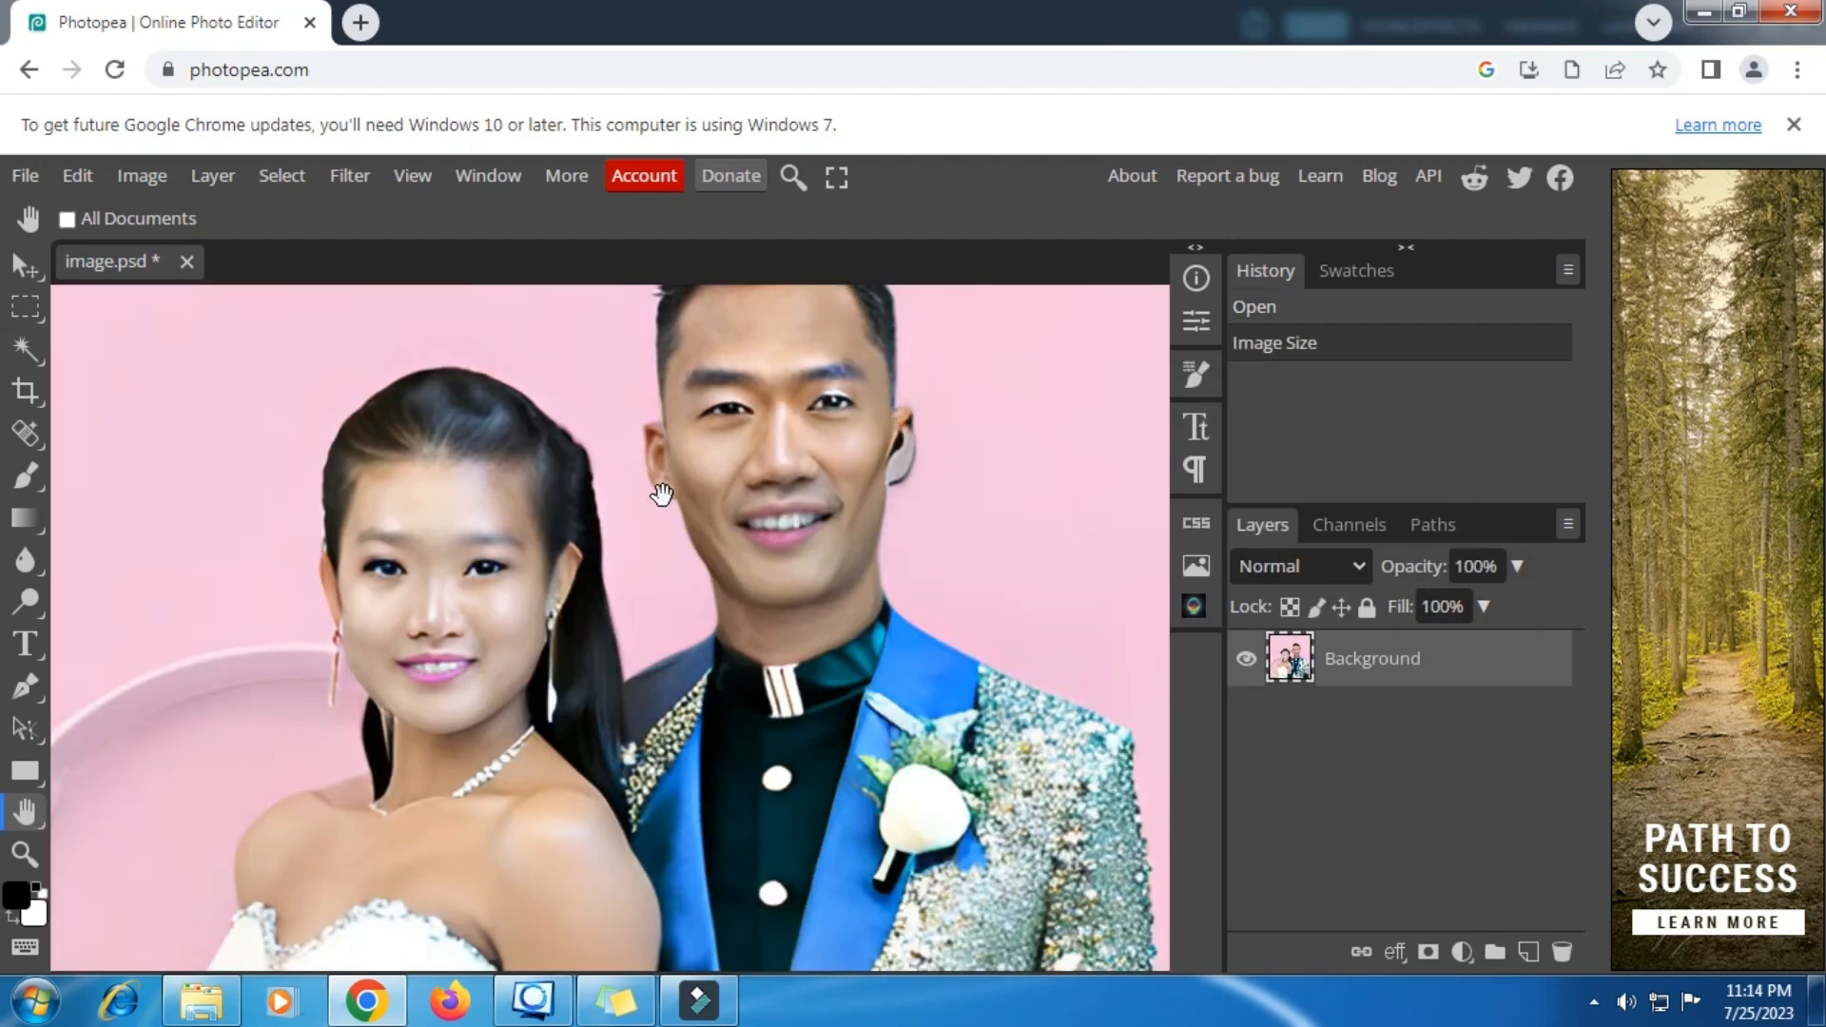
# Set up a JPG export of the resized wedding image at 100% quality
pyautogui.click(15, 850)
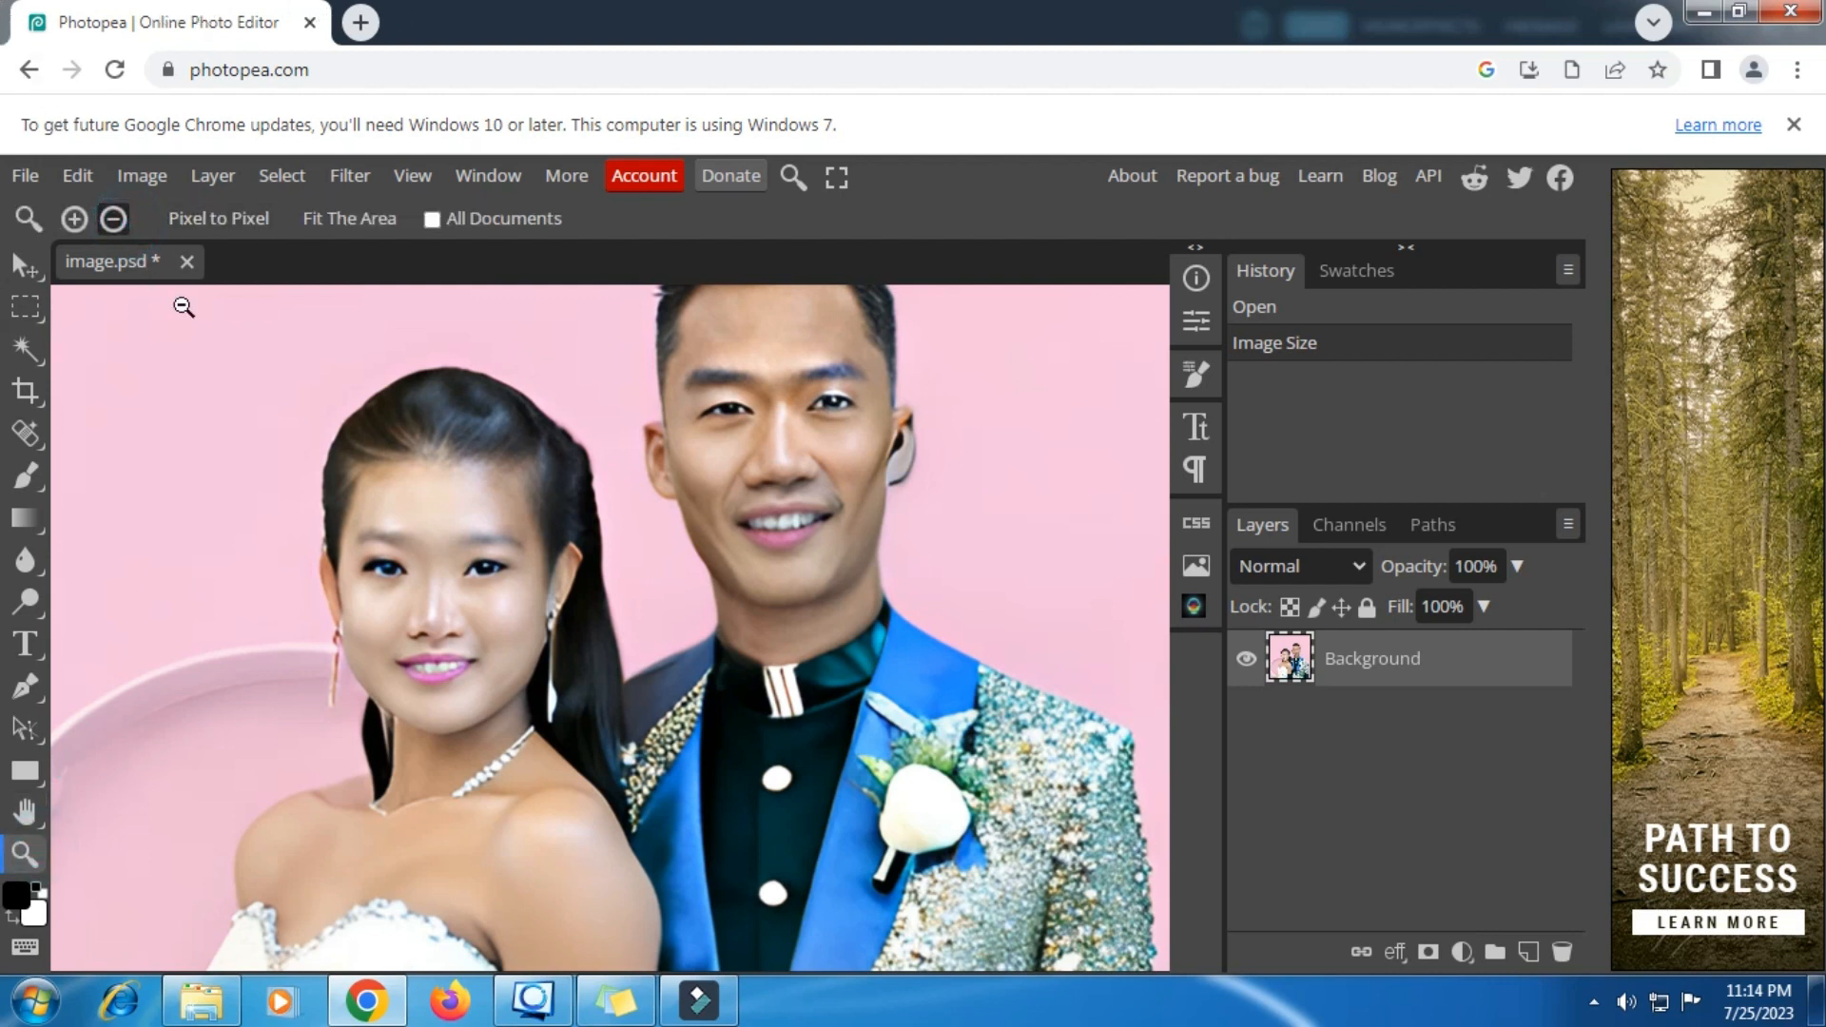
pyautogui.click(112, 217)
pyautogui.click(600, 568)
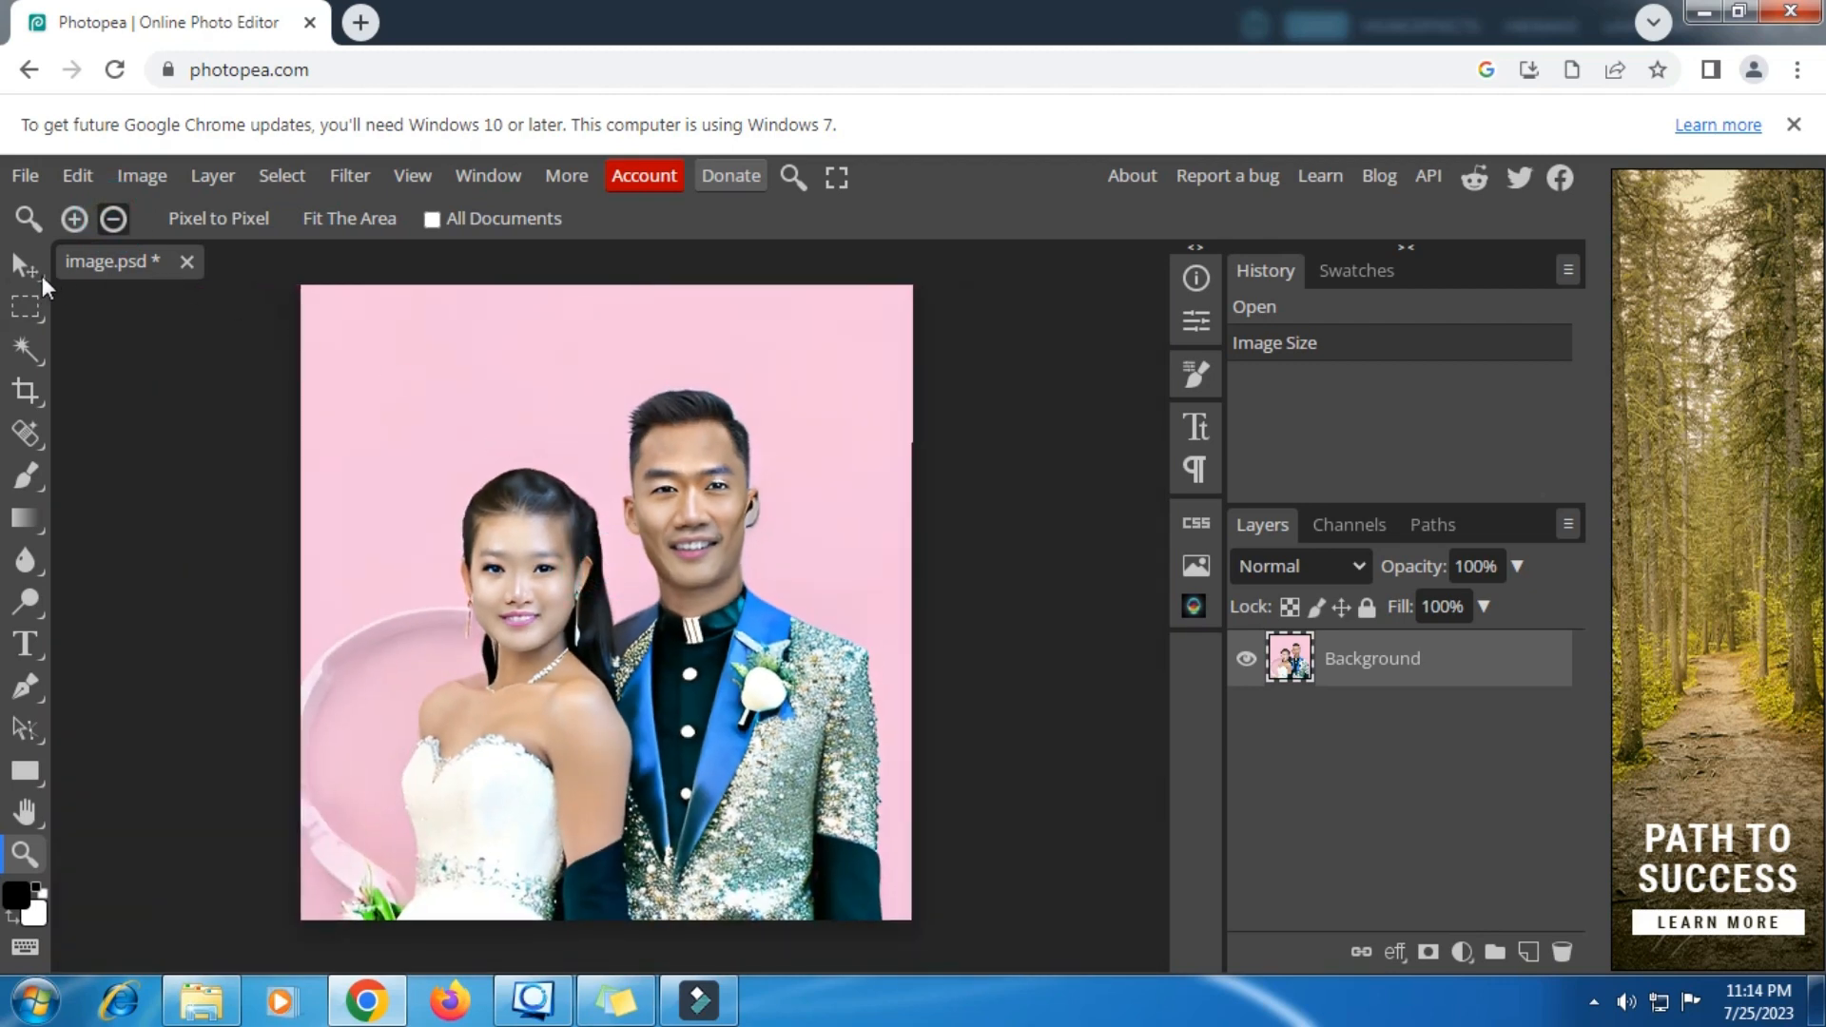
pyautogui.click(25, 176)
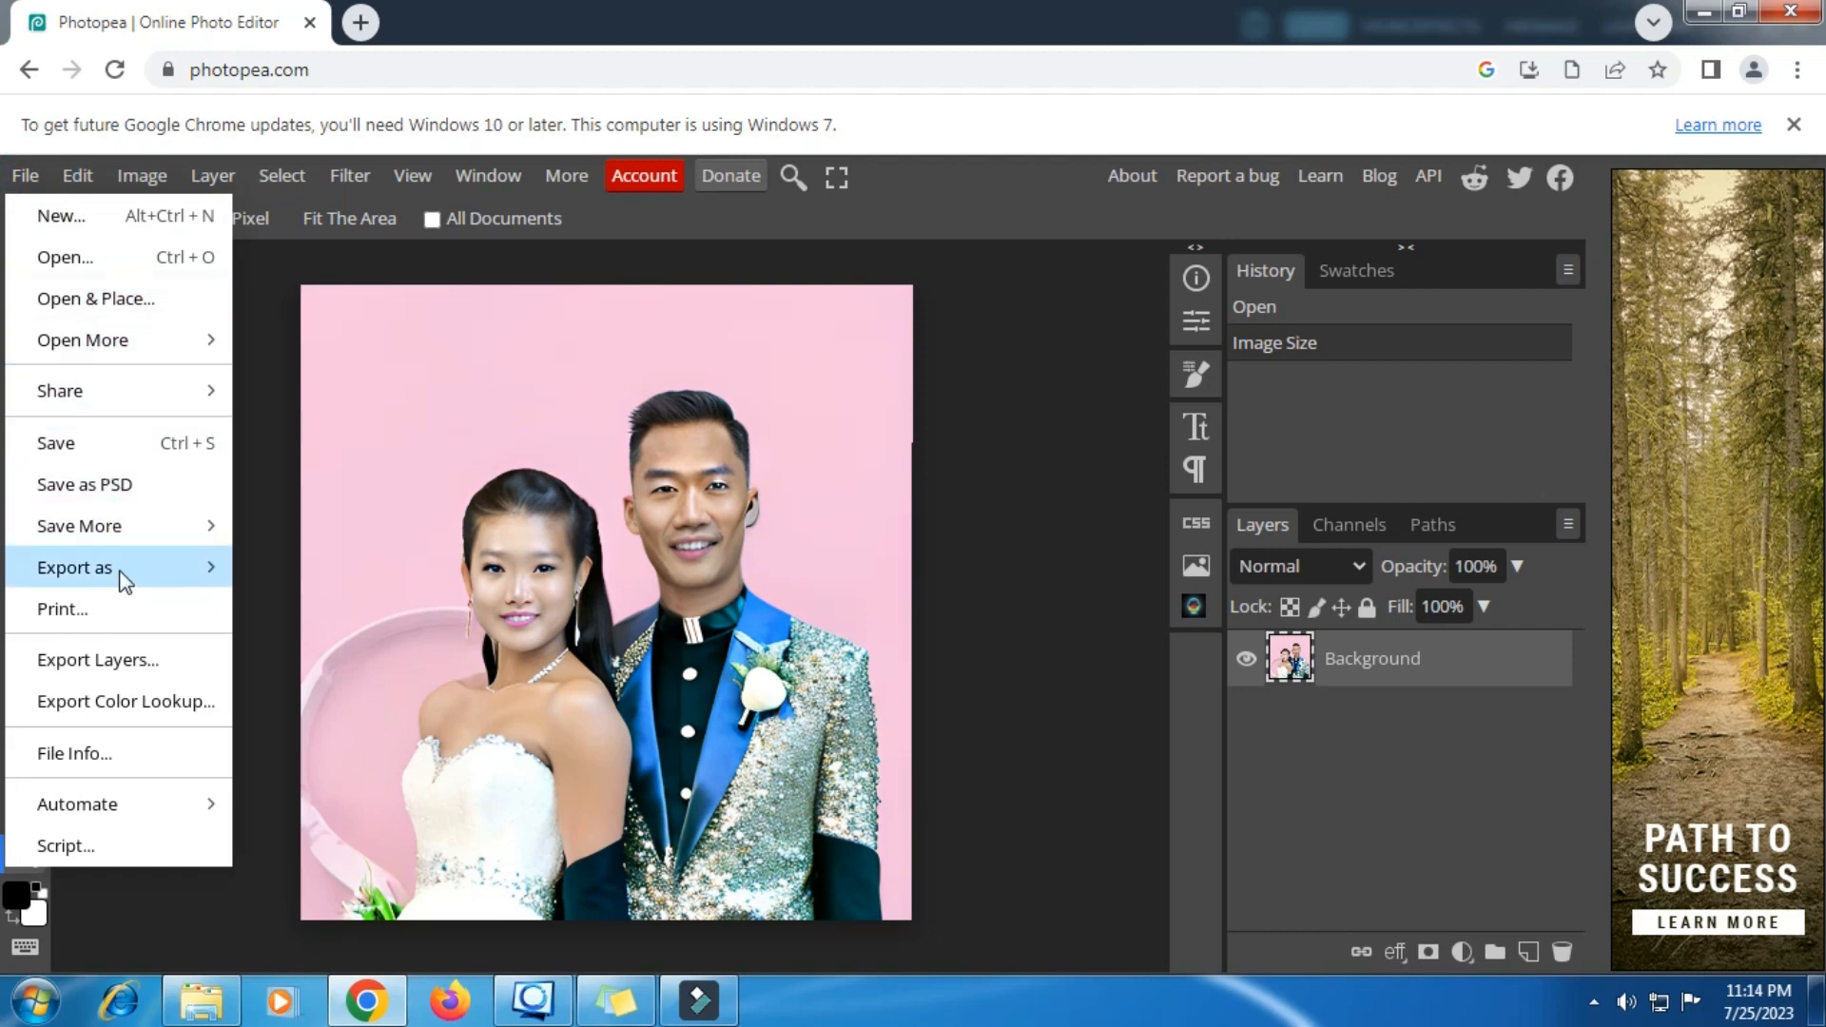
pyautogui.moveTo(122, 575)
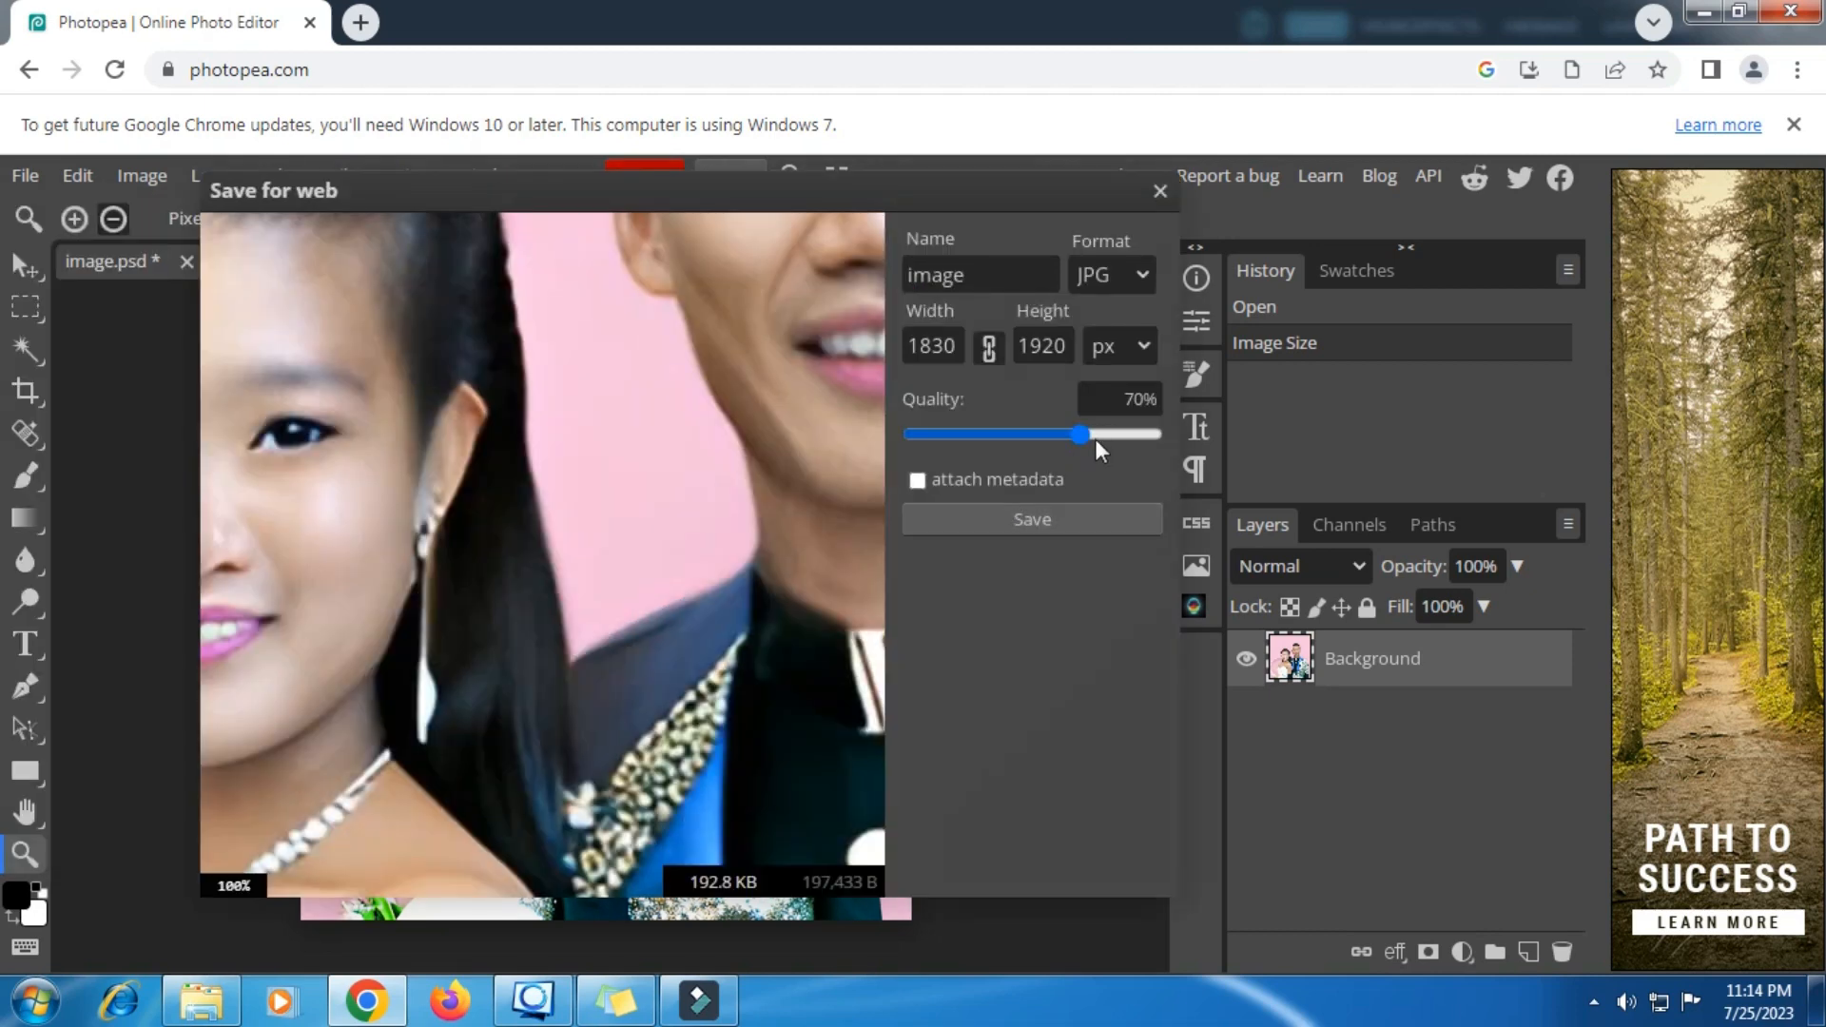
pyautogui.moveTo(1222, 443); pyautogui.dragTo(1218, 438)
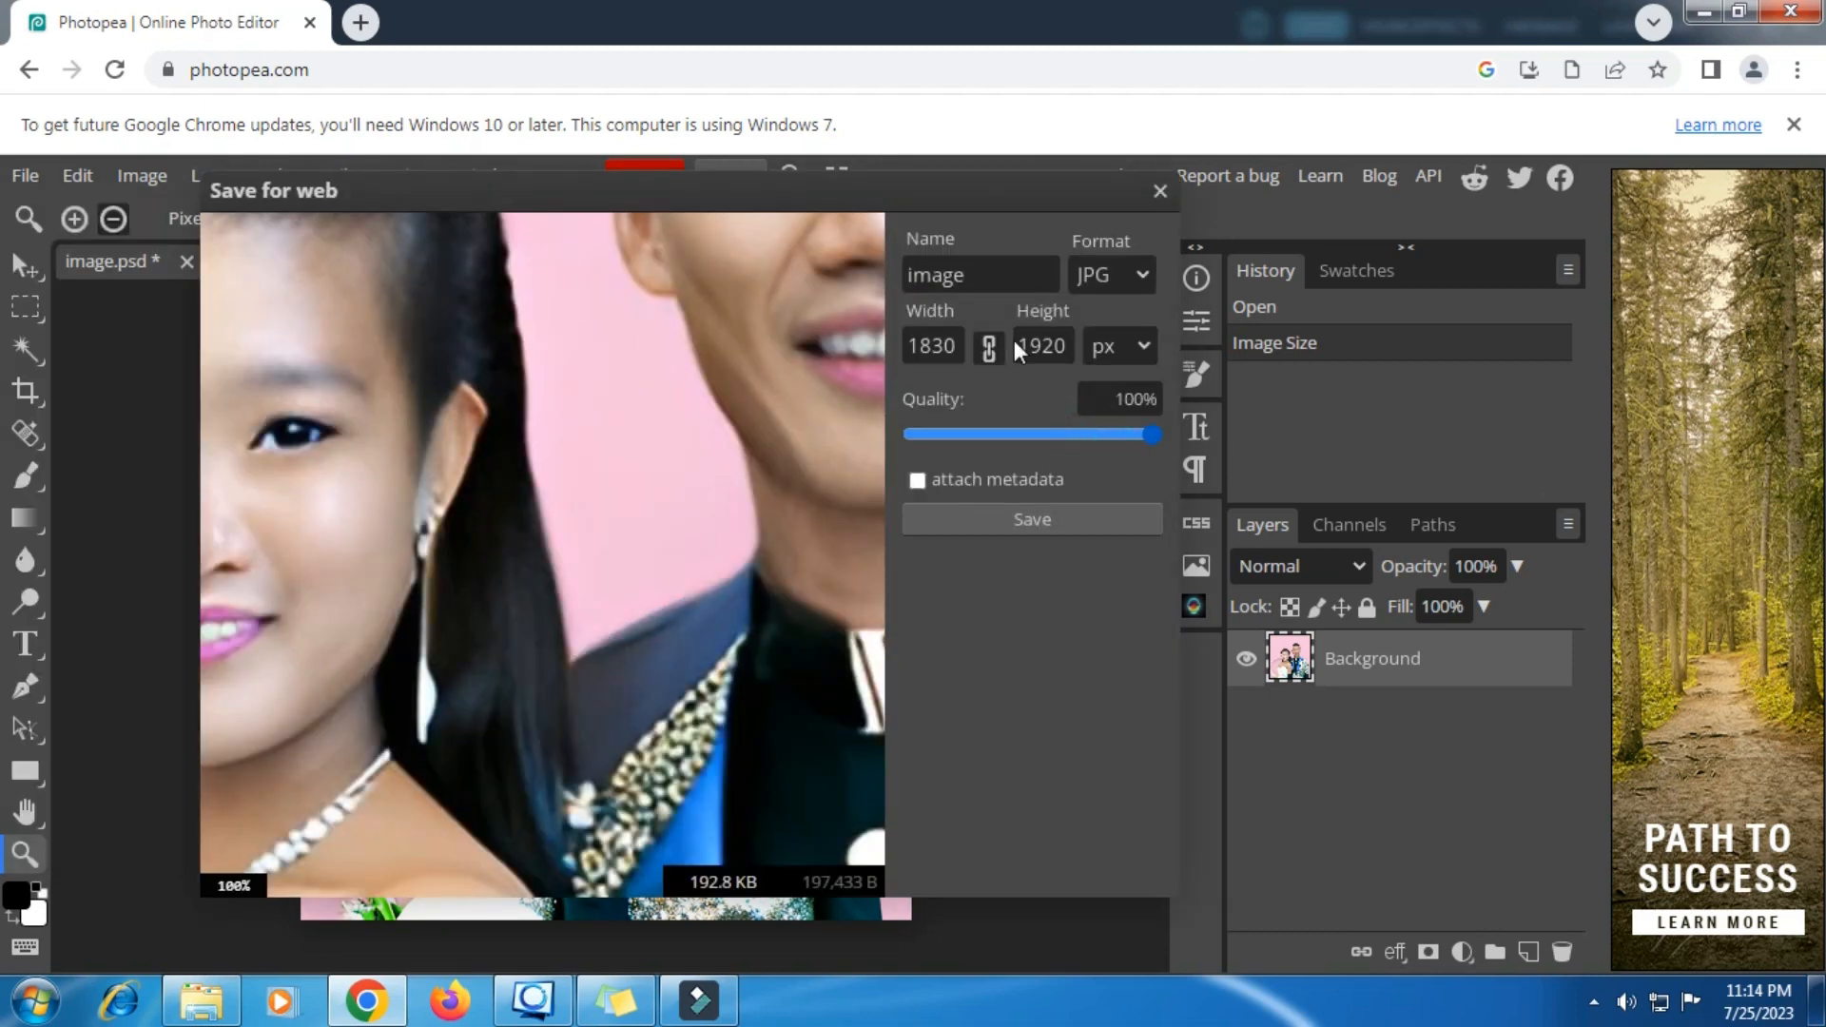
# Name the exported image file ok
pyautogui.click(990, 277)
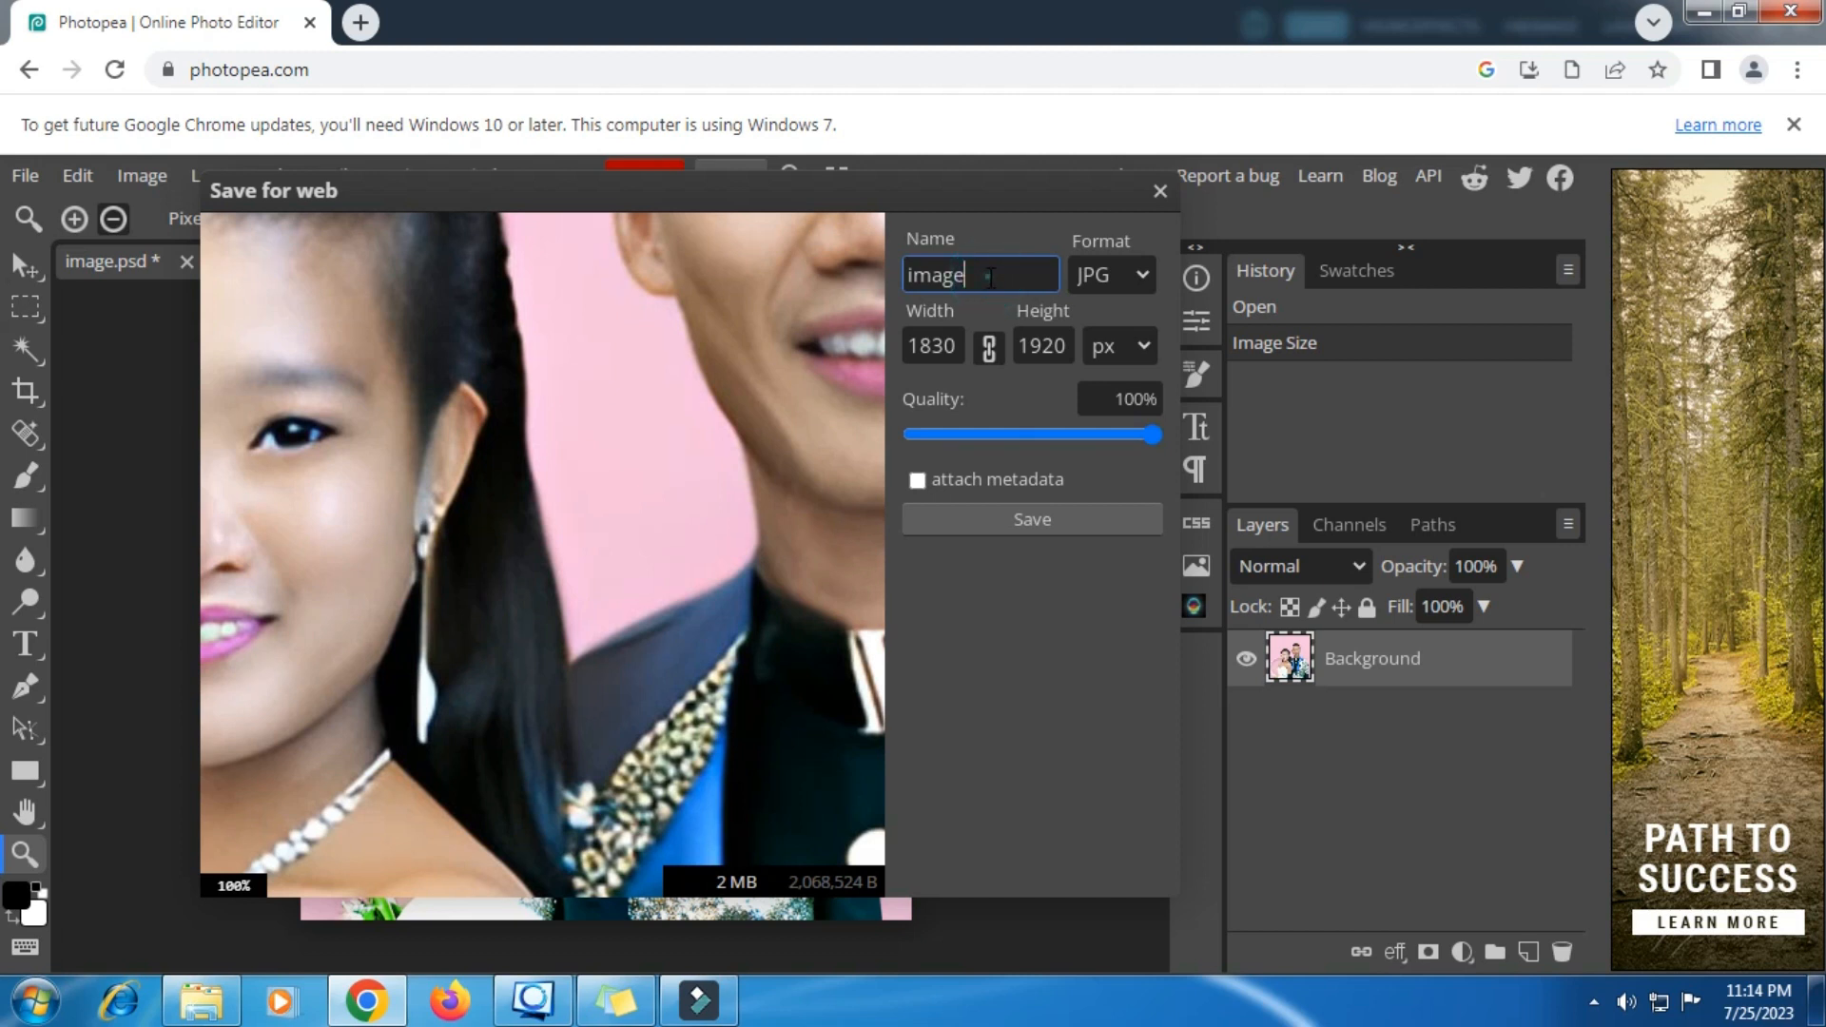
pyautogui.hotkey('ctrl', 'a')
pyautogui.press('BackSpace')
pyautogui.write('ok')
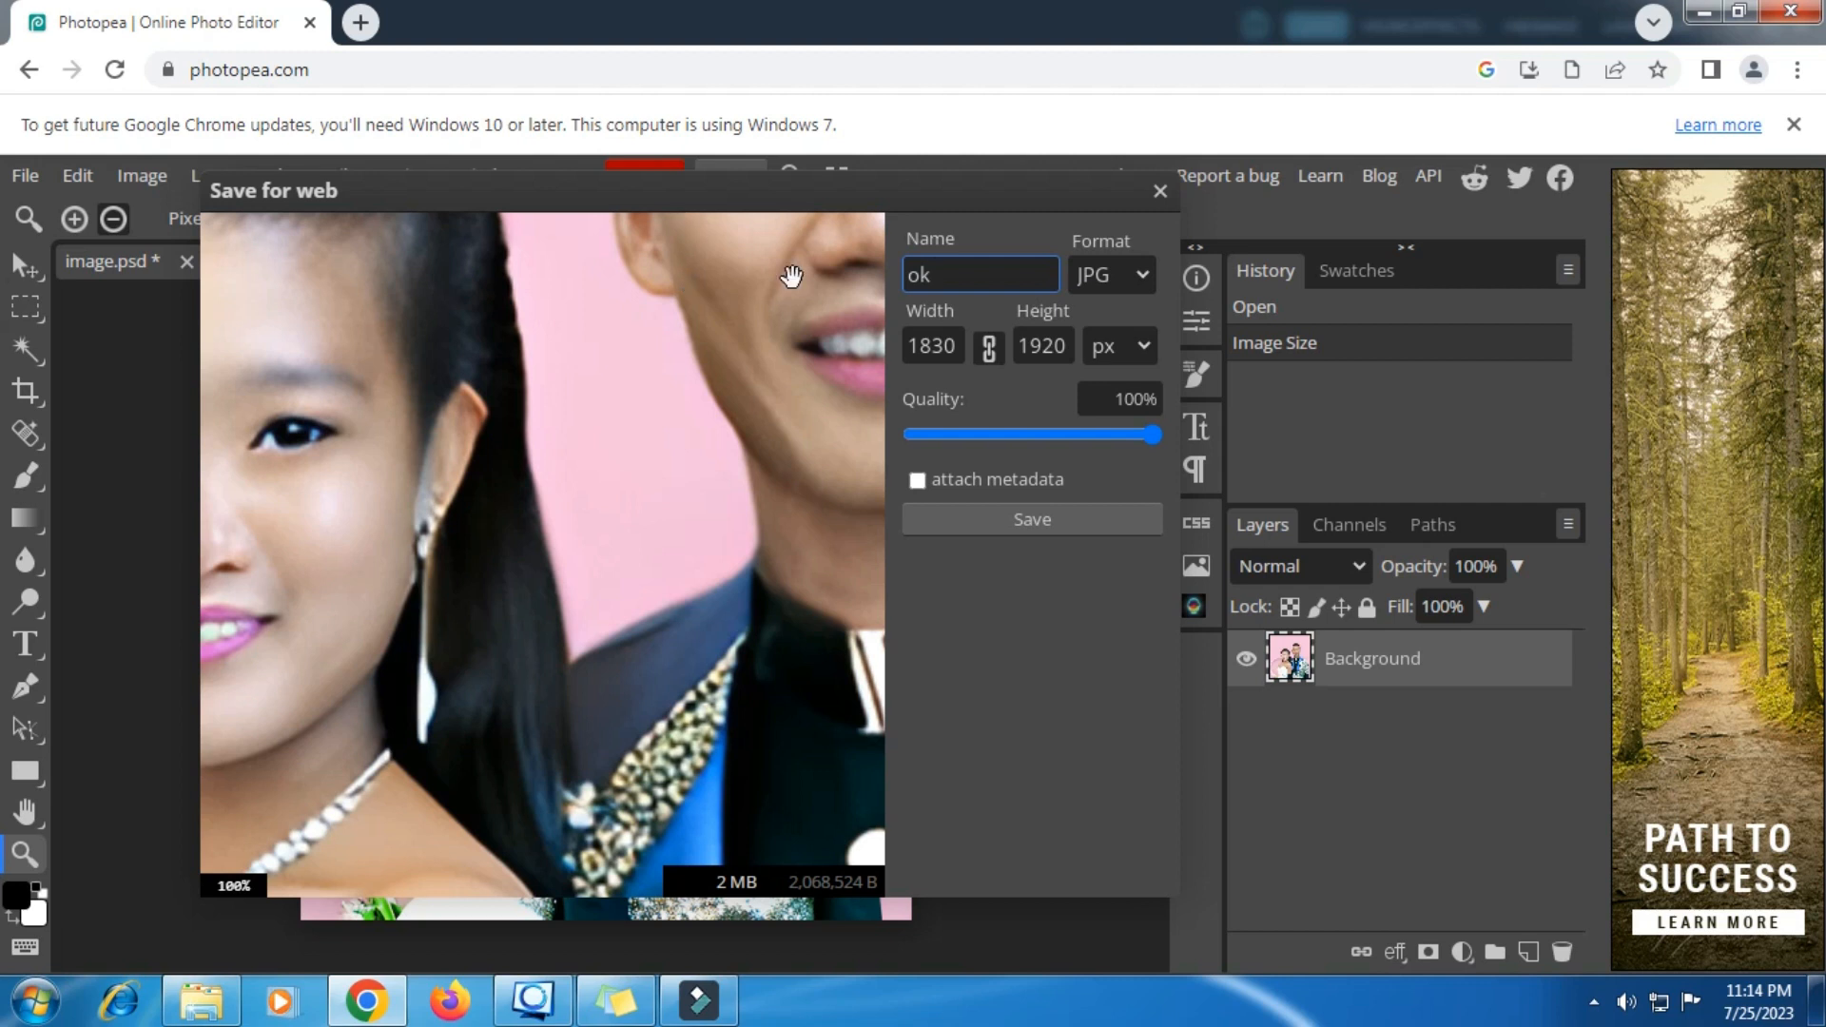